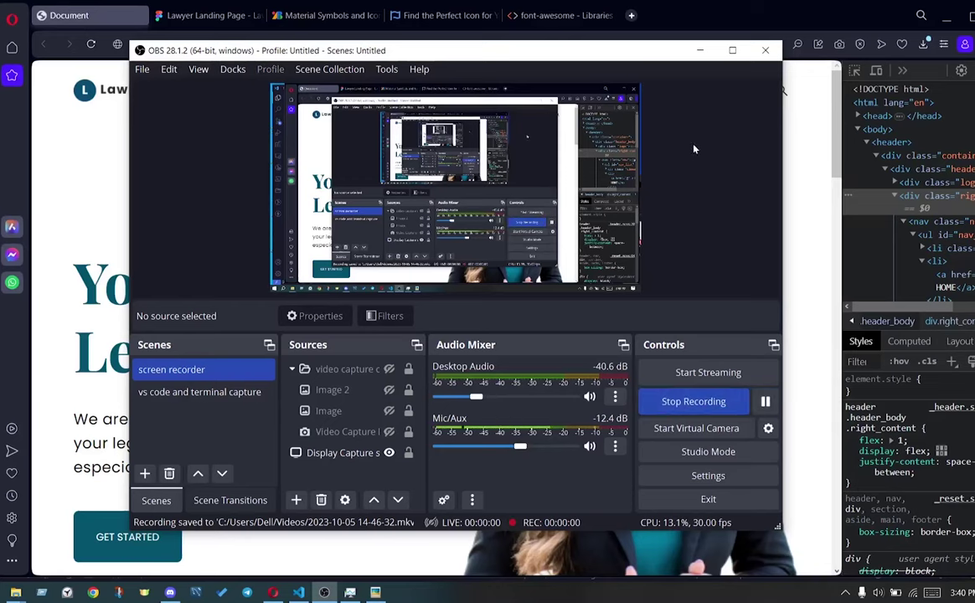
Start the OBS screen recording and minimize the recorder window
{"action": "left_click", "coordinate": [700, 50]}
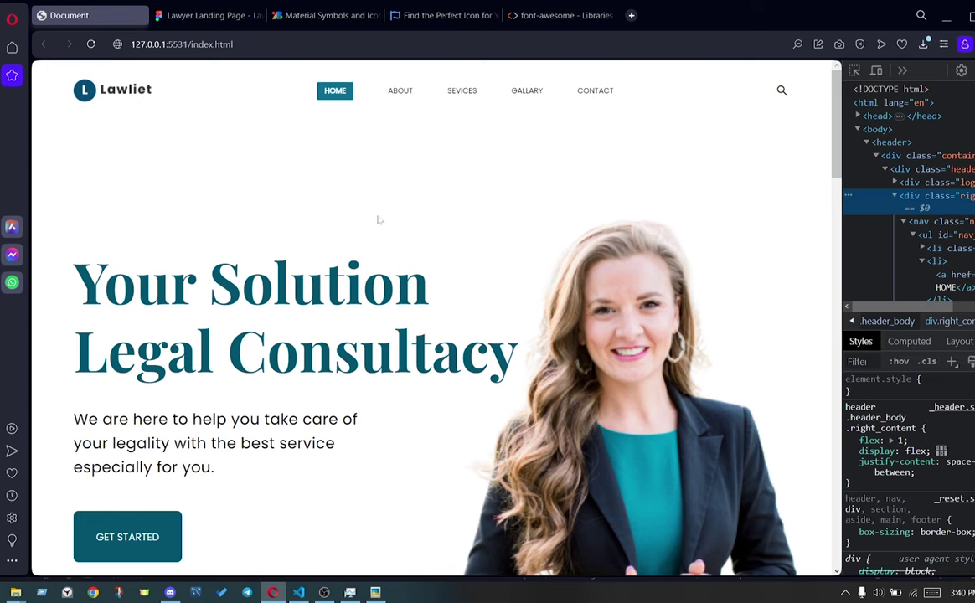
Scroll the Lawliet page in Opera to 'Some Count That Matters', then Alt+Tab to VS Code
{"action": "scroll", "coordinate": [481, 205], "scroll_direction": "down", "scroll_amount": 2}
{"action": "scroll", "coordinate": [580, 206], "scroll_direction": "up", "scroll_amount": 2}
{"action": "scroll", "coordinate": [671, 252], "scroll_direction": "down", "scroll_amount": 3}
{"action": "scroll", "coordinate": [672, 252], "scroll_direction": "down", "scroll_amount": 2}
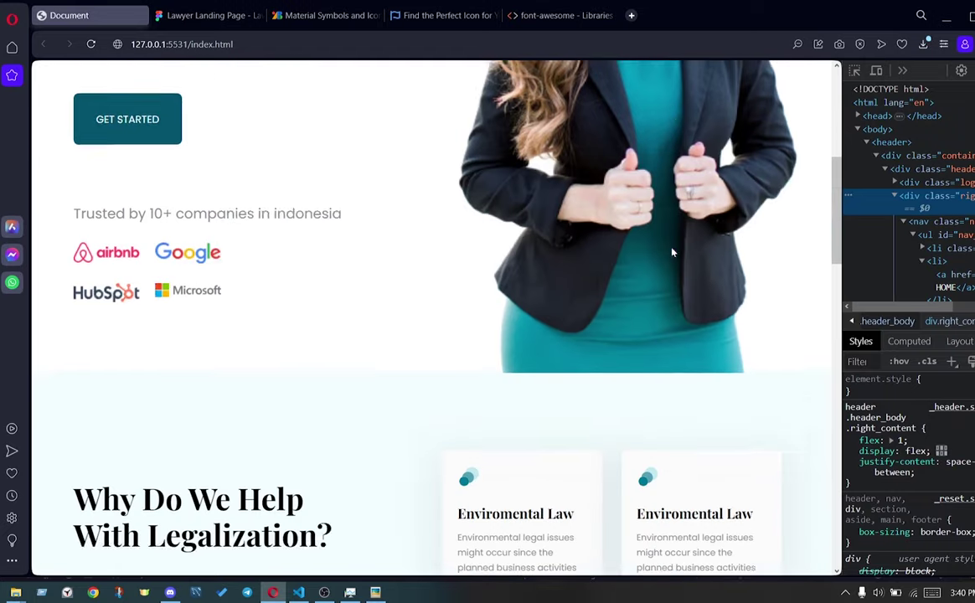
{"action": "scroll", "coordinate": [671, 252], "scroll_direction": "down", "scroll_amount": 3}
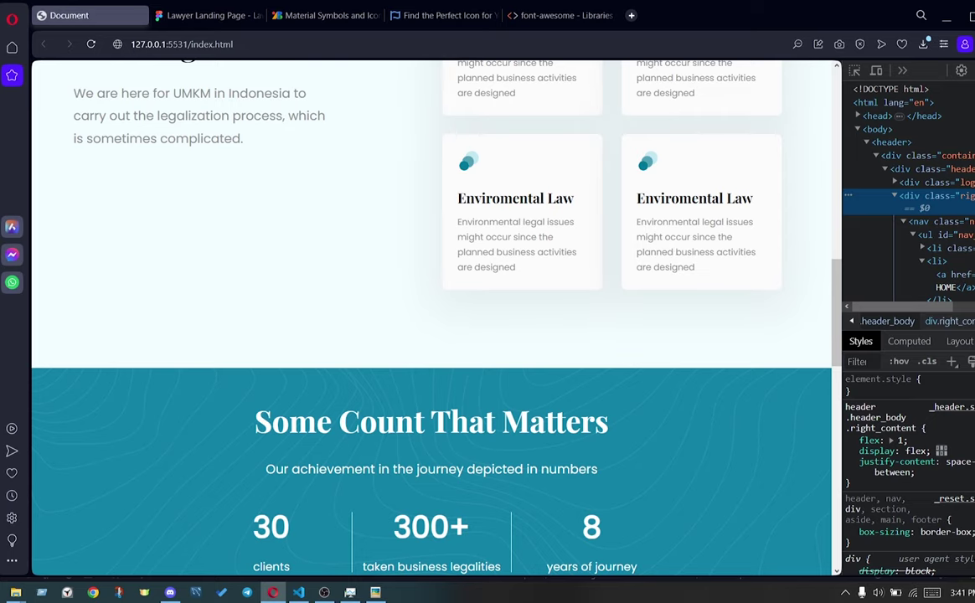
{"action": "scroll", "coordinate": [431, 318], "scroll_direction": "up", "scroll_amount": 2}
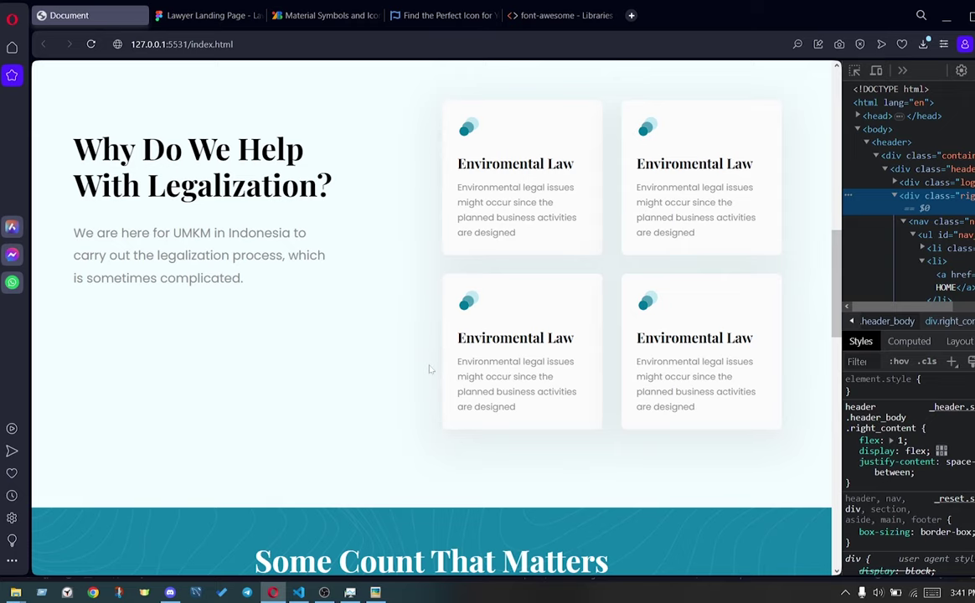
{"action": "scroll", "coordinate": [429, 368], "scroll_direction": "up", "scroll_amount": 1}
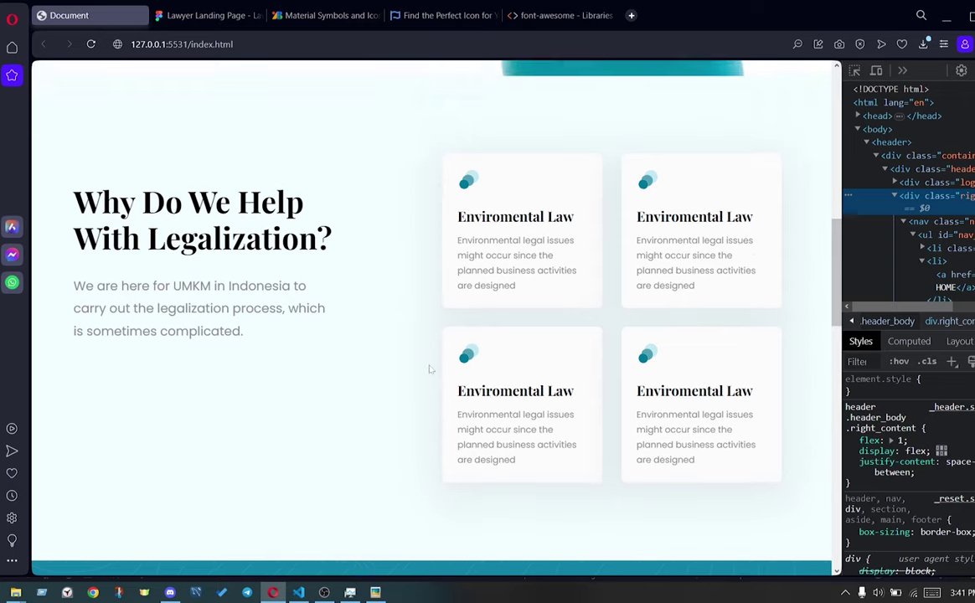
{"action": "scroll", "coordinate": [428, 368], "scroll_direction": "down", "scroll_amount": 2}
{"action": "scroll", "coordinate": [429, 369], "scroll_direction": "down", "scroll_amount": 1}
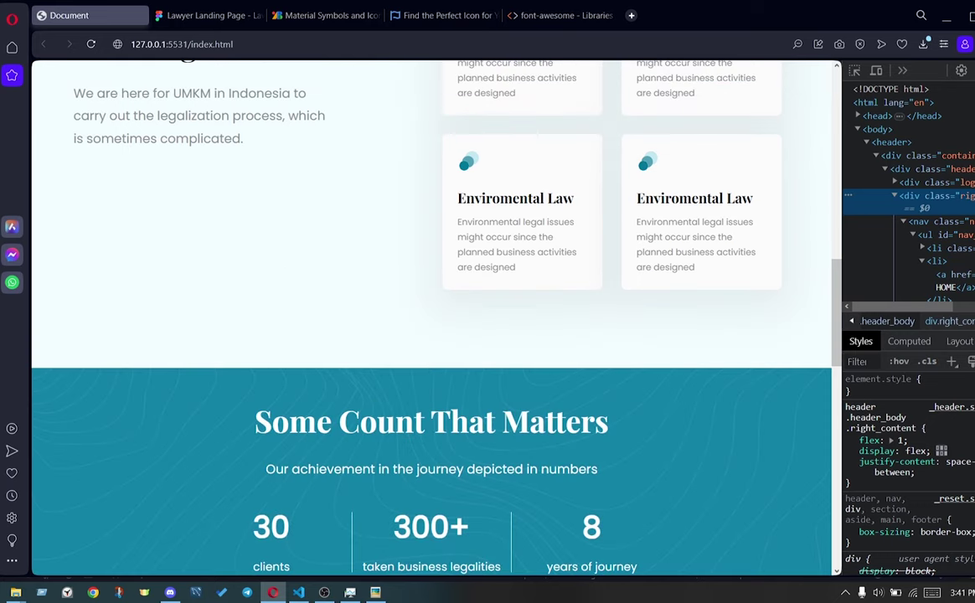
{"action": "key", "text": "alt+Tab"}
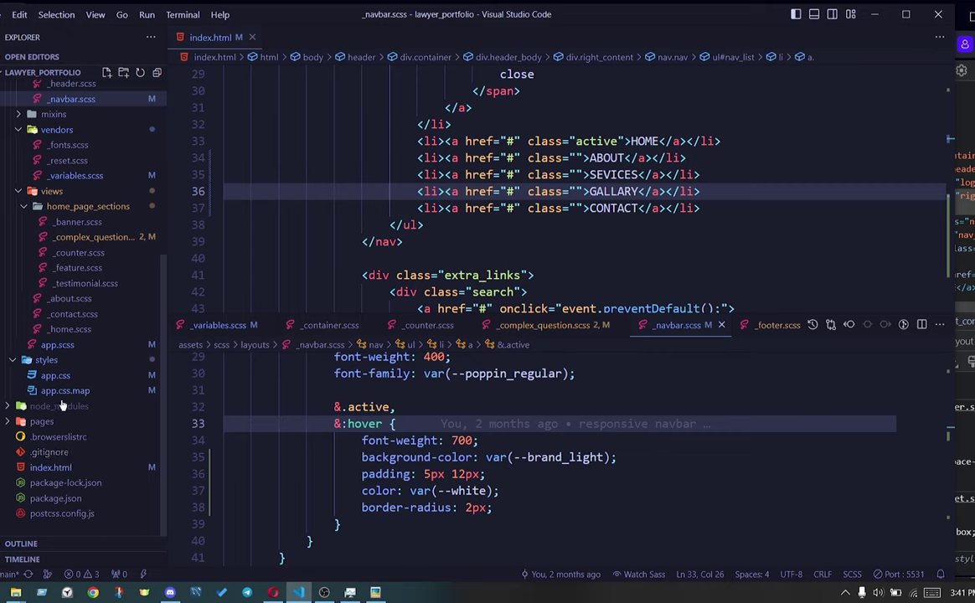
Collapse the scss and assets folders in the Explorer
{"action": "scroll", "coordinate": [46, 109], "scroll_direction": "up", "scroll_amount": 10}
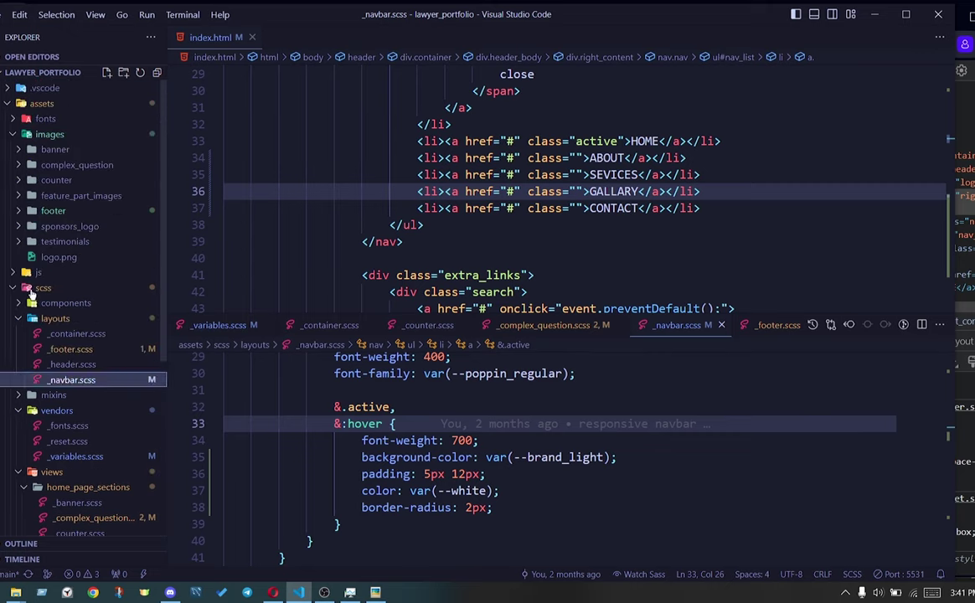
{"action": "left_click", "coordinate": [33, 287]}
{"action": "left_click", "coordinate": [21, 102]}
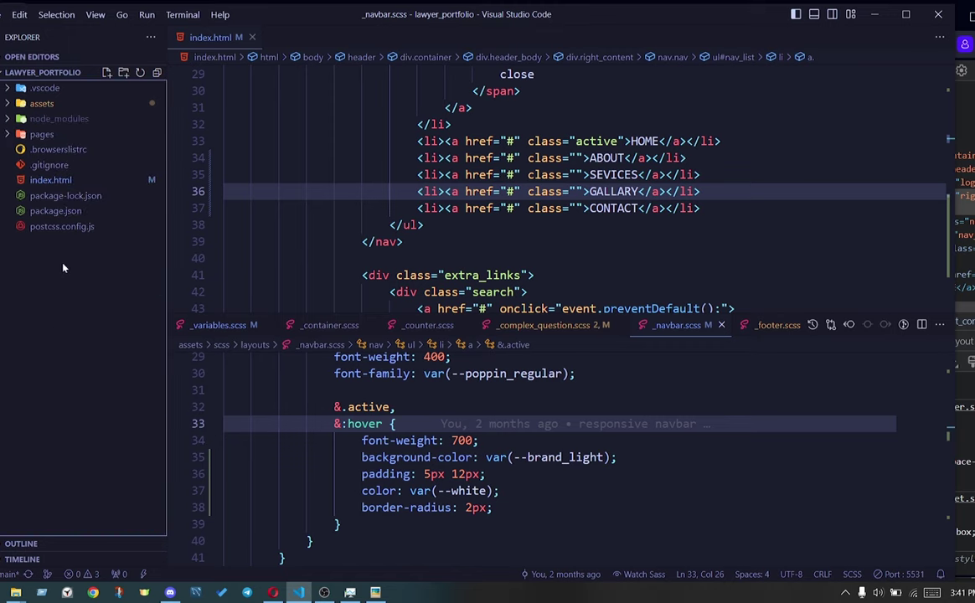
Create an empty readme.md at the lawyer_portfolio root, then return to Opera
{"action": "left_click", "coordinate": [106, 73]}
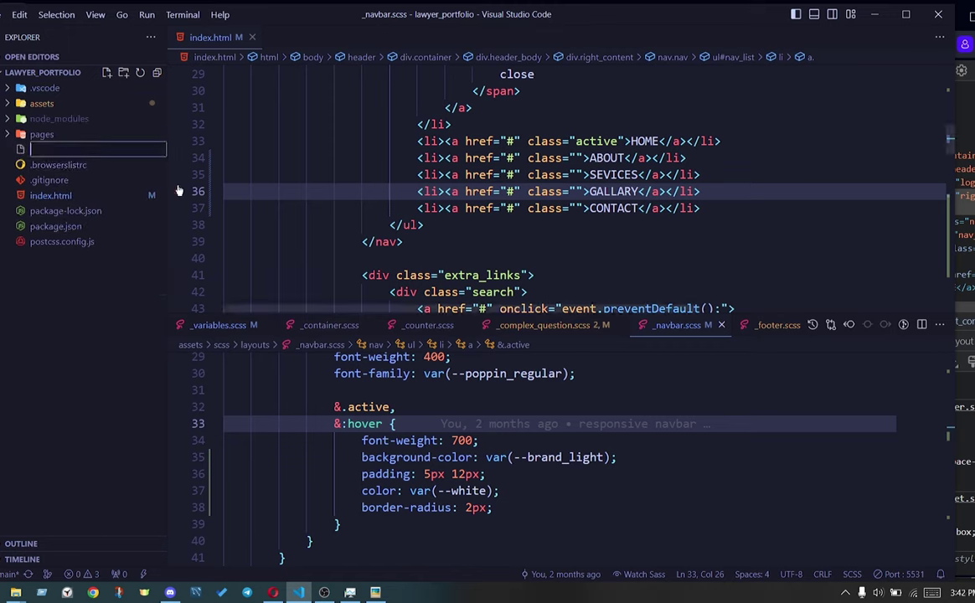
{"action": "type", "text": ".readme."}
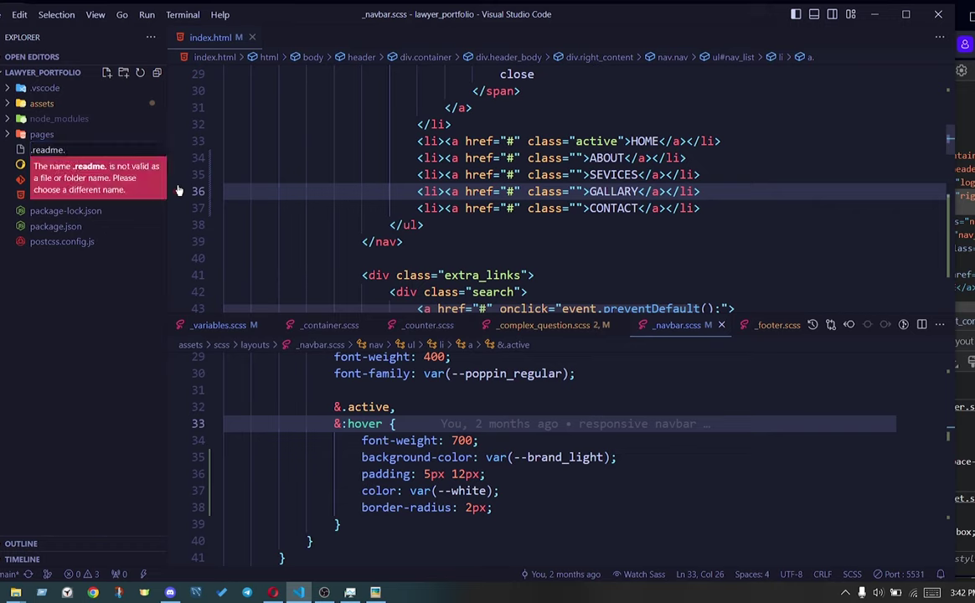
{"action": "key", "text": "BackSpace"}
{"action": "key", "text": "BackSpace"}
{"action": "key", "text": "BackSpace"}
{"action": "key", "text": "BackSpace"}
{"action": "type", "text": "readme.md"}
{"action": "key", "text": "Return"}
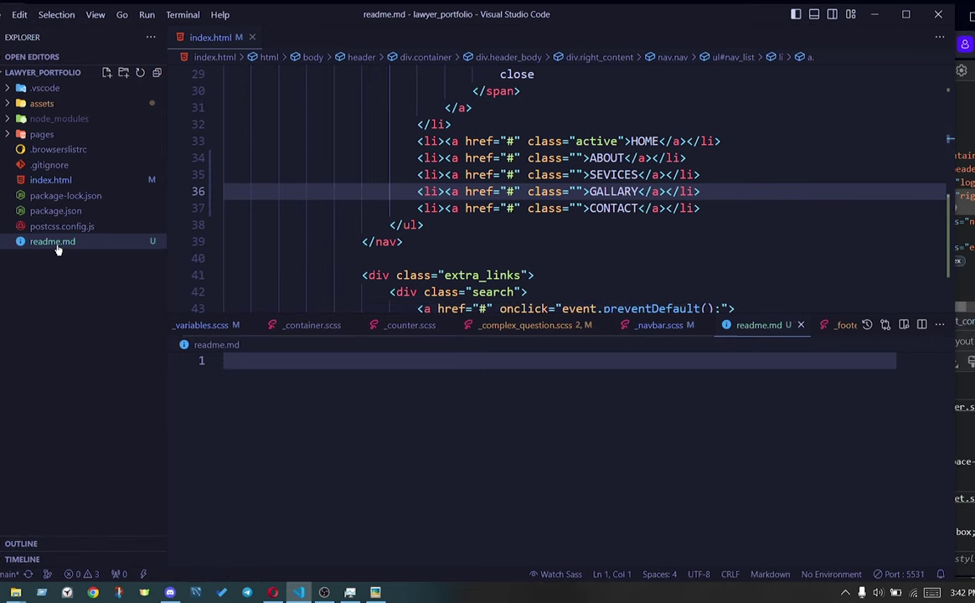
{"action": "left_click", "coordinate": [273, 591]}
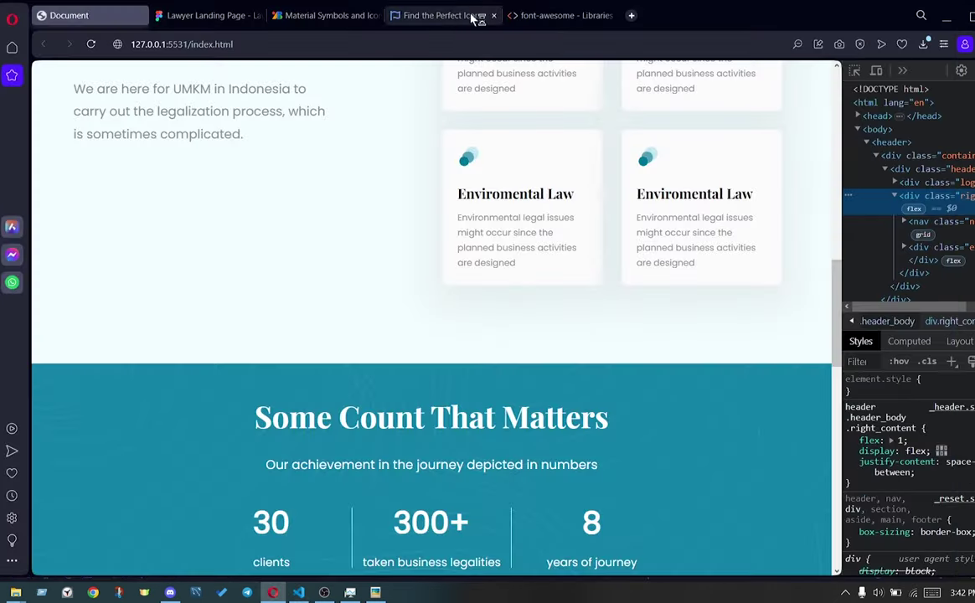
Open GitHub in a new Opera tab
{"action": "left_click", "coordinate": [630, 15]}
{"action": "type", "text": "git"}
{"action": "key", "text": "Return"}
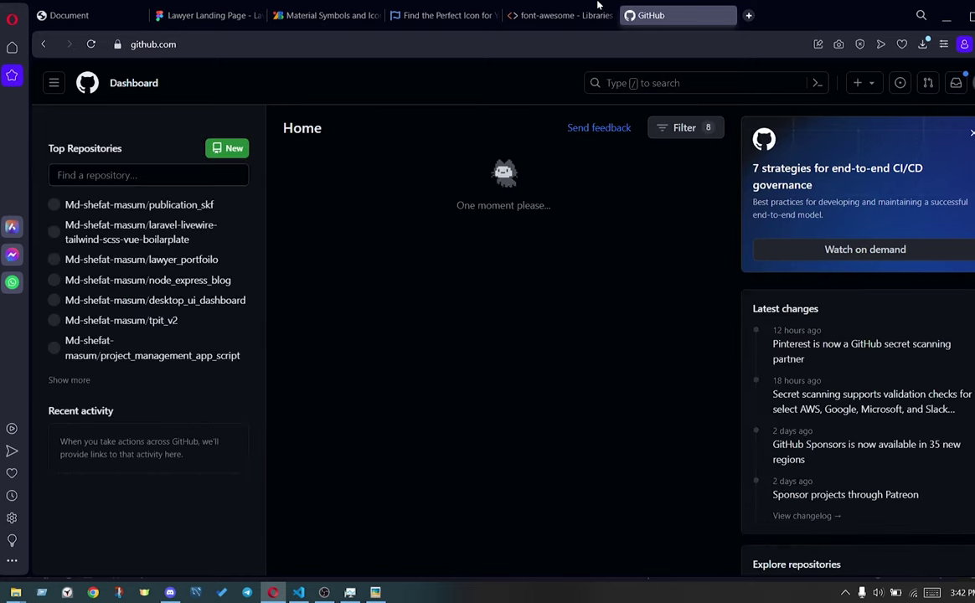
{"action": "left_click", "coordinate": [324, 592]}
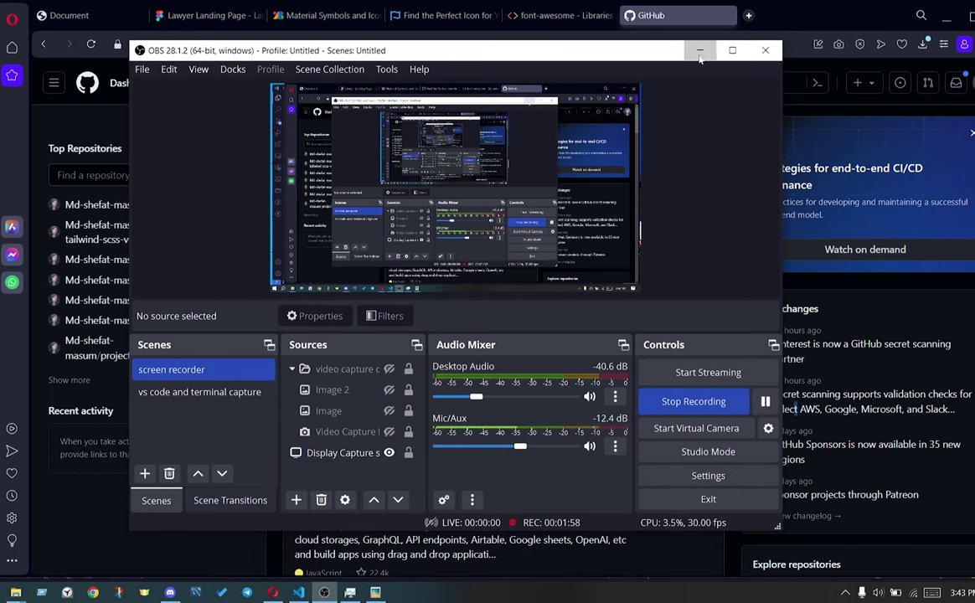
{"action": "left_click", "coordinate": [699, 50]}
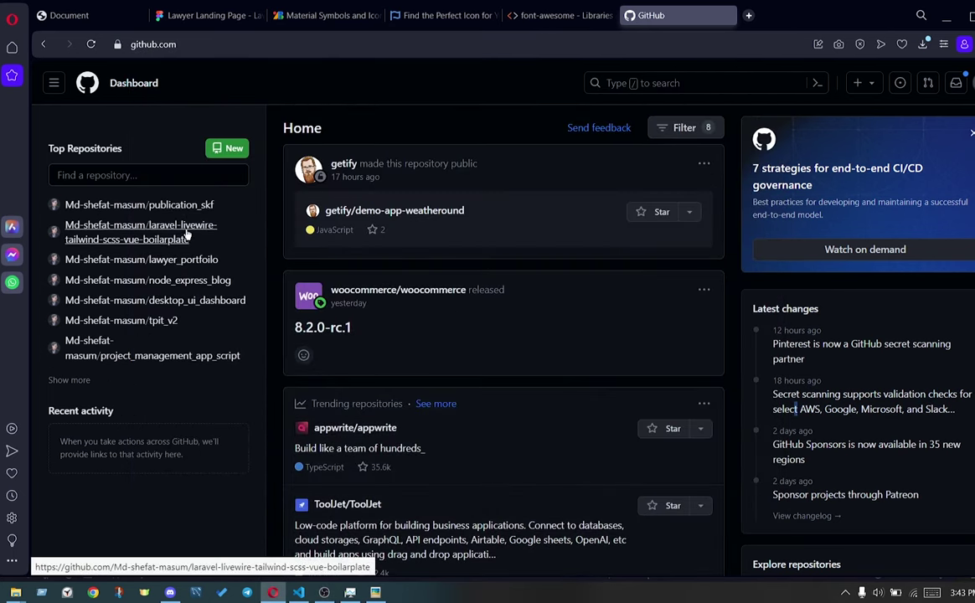
Open the laravel-livewire boilerplate repository, then go to Your repositories via the avatar menu
{"action": "mouse_move", "coordinate": [160, 243]}
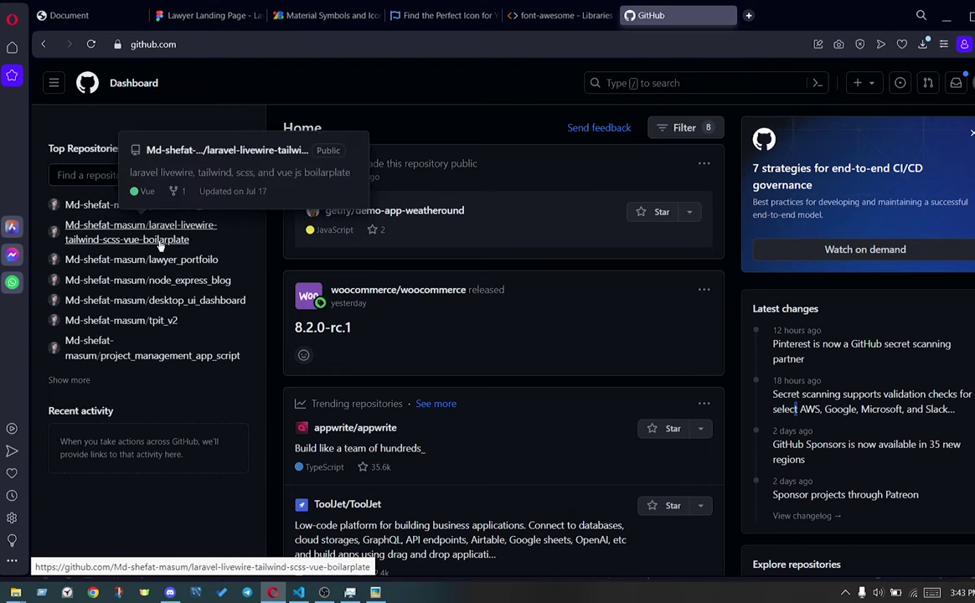
{"action": "left_click", "coordinate": [159, 242]}
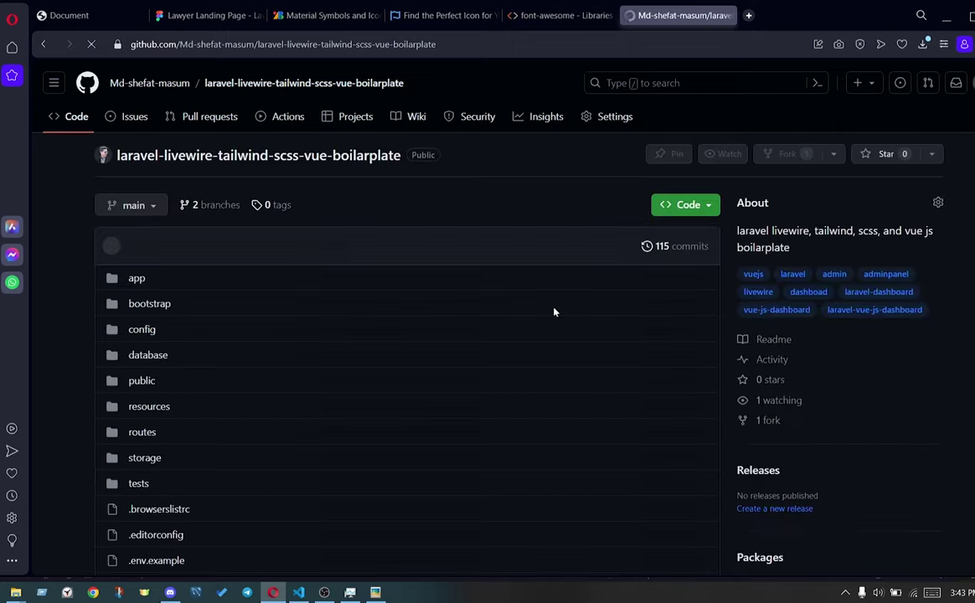
{"action": "scroll", "coordinate": [554, 311], "scroll_direction": "down", "scroll_amount": 3}
{"action": "scroll", "coordinate": [563, 308], "scroll_direction": "down", "scroll_amount": 8}
{"action": "scroll", "coordinate": [568, 295], "scroll_direction": "up", "scroll_amount": 8}
{"action": "scroll", "coordinate": [568, 295], "scroll_direction": "up", "scroll_amount": 5}
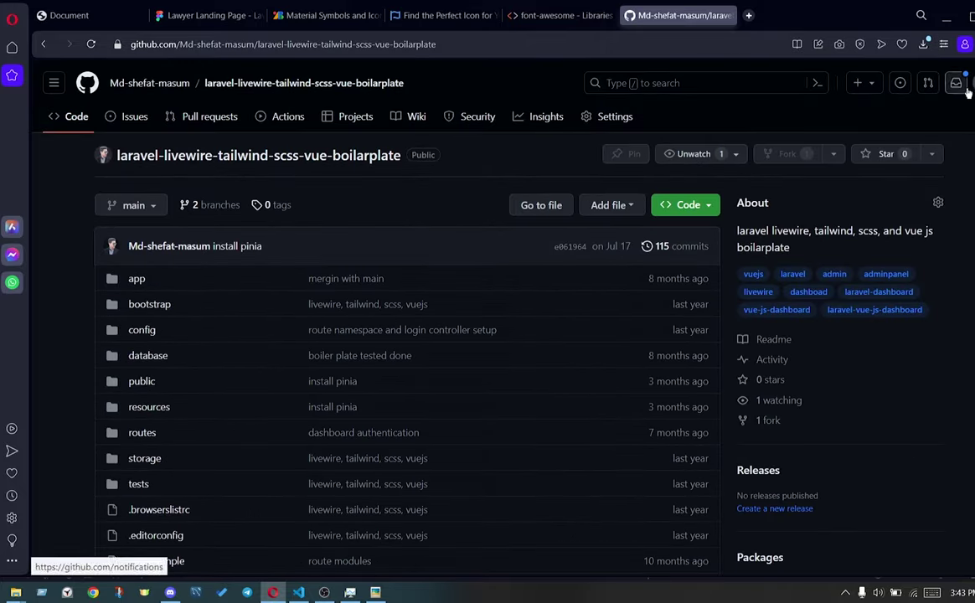
{"action": "left_click", "coordinate": [957, 84]}
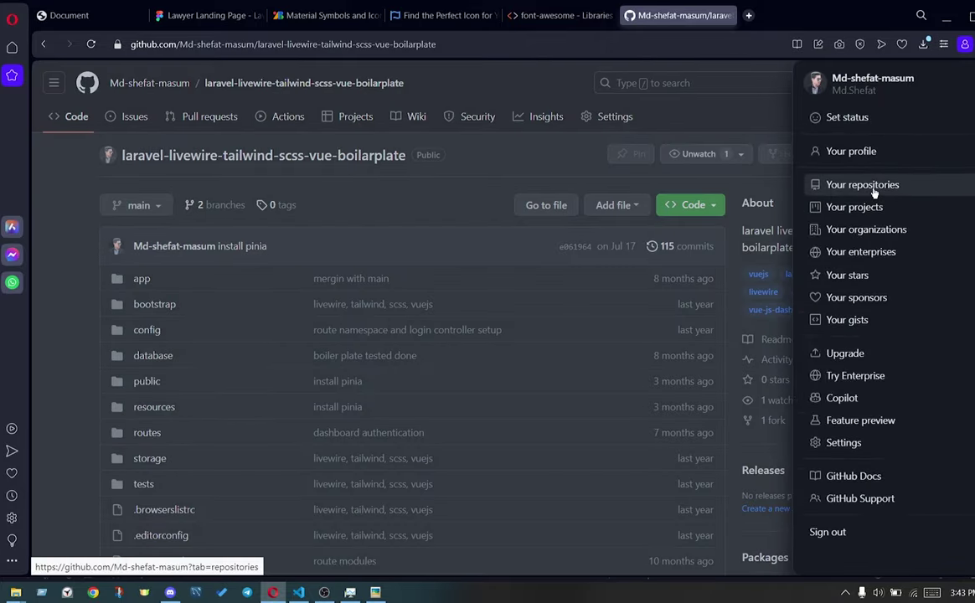
{"action": "left_click", "coordinate": [873, 191]}
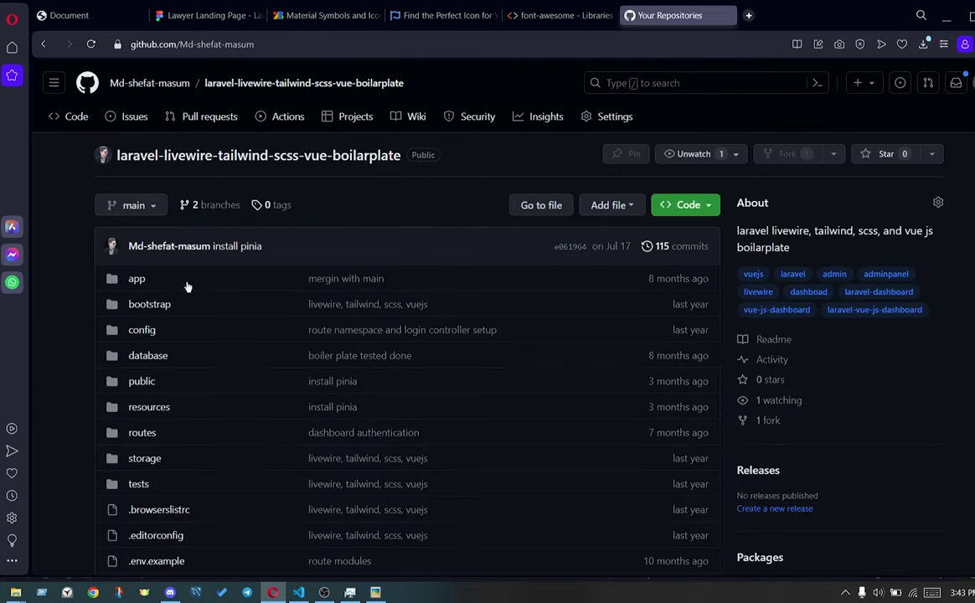
Filter your repositories by 'node' and look through the matches
{"action": "left_click", "coordinate": [494, 161]}
{"action": "type", "text": "node"}
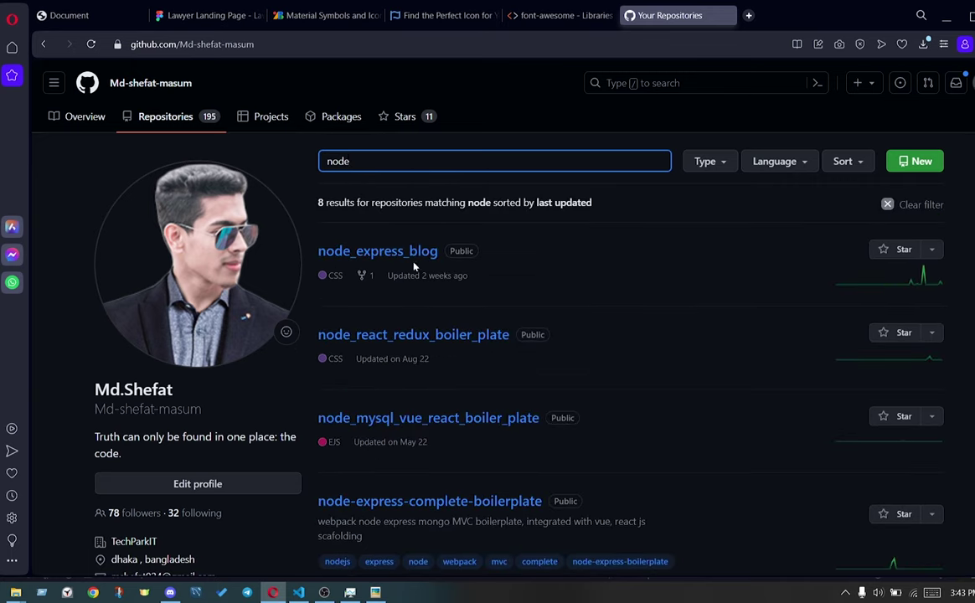
{"action": "left_click", "coordinate": [434, 339]}
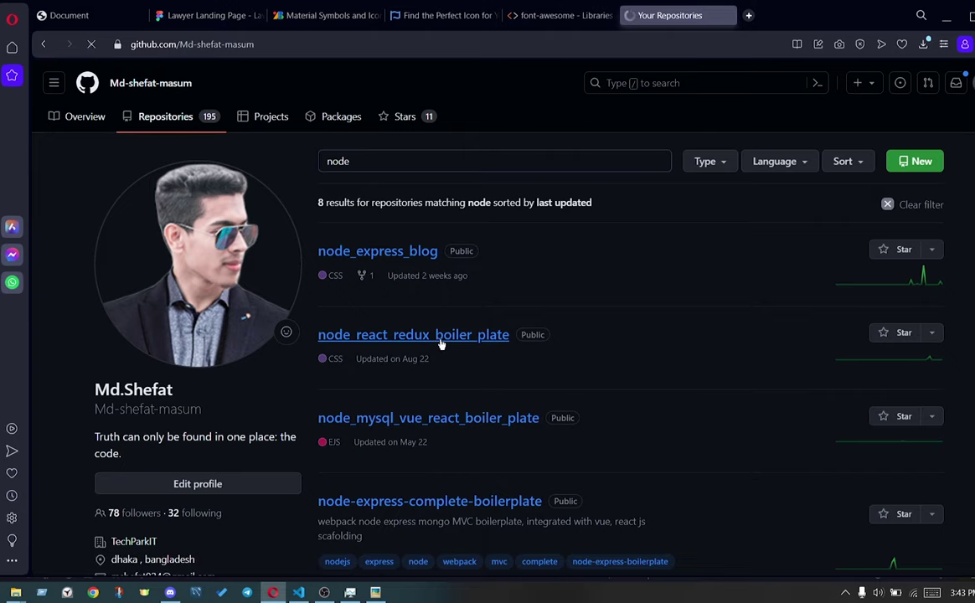
{"action": "scroll", "coordinate": [450, 350], "scroll_direction": "down", "scroll_amount": 5}
{"action": "scroll", "coordinate": [451, 350], "scroll_direction": "down", "scroll_amount": 2}
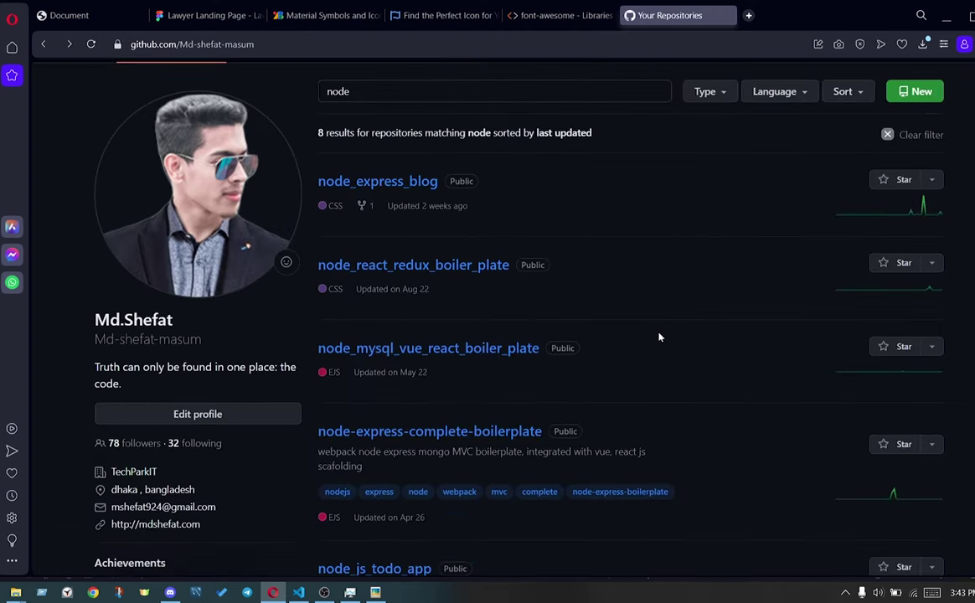
{"action": "scroll", "coordinate": [660, 333], "scroll_direction": "down", "scroll_amount": 1}
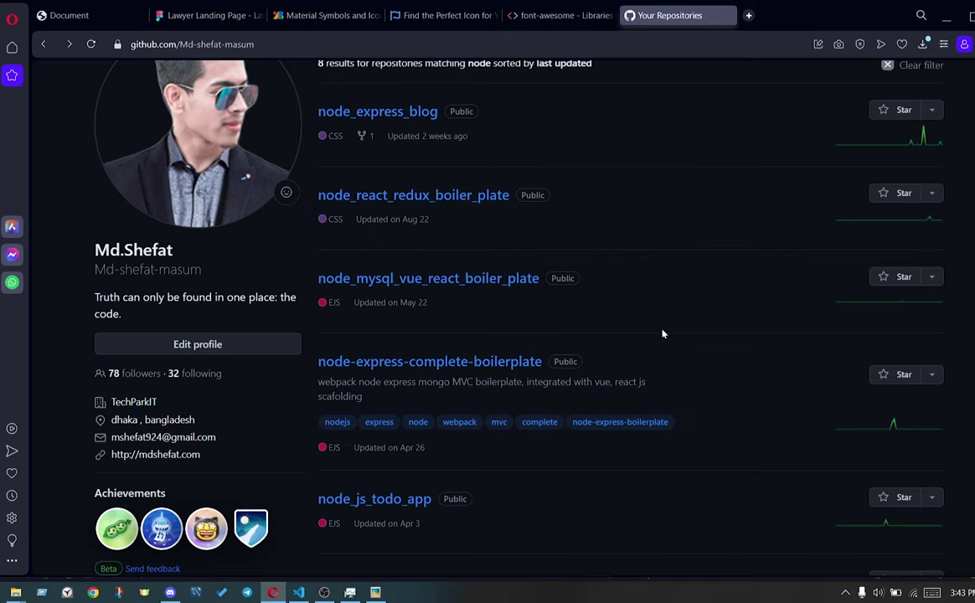
Open node_mysql_vue_react_boiler_plate in a new tab and edit its README.md
{"action": "middle_click", "coordinate": [479, 281]}
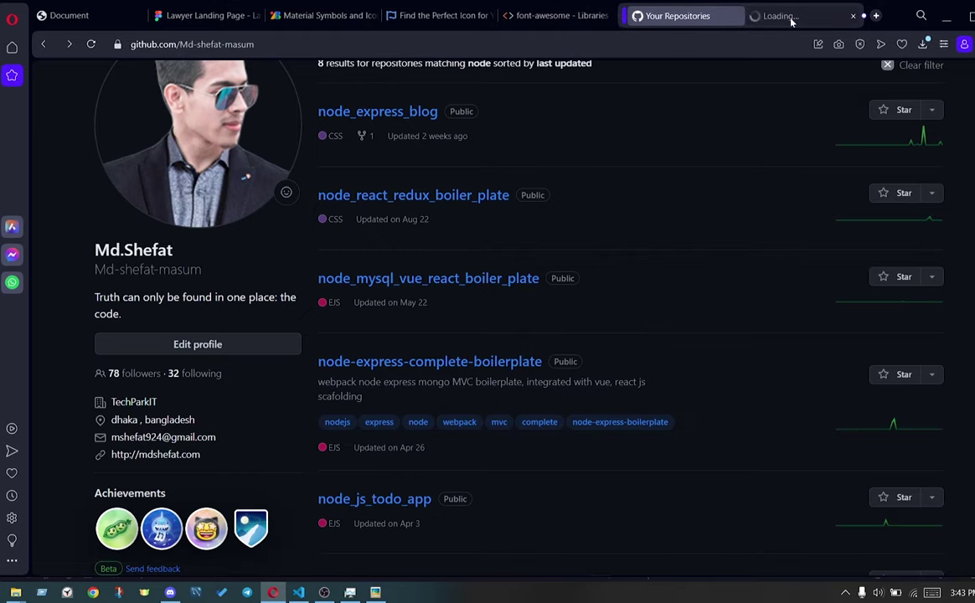
{"action": "left_click", "coordinate": [790, 18]}
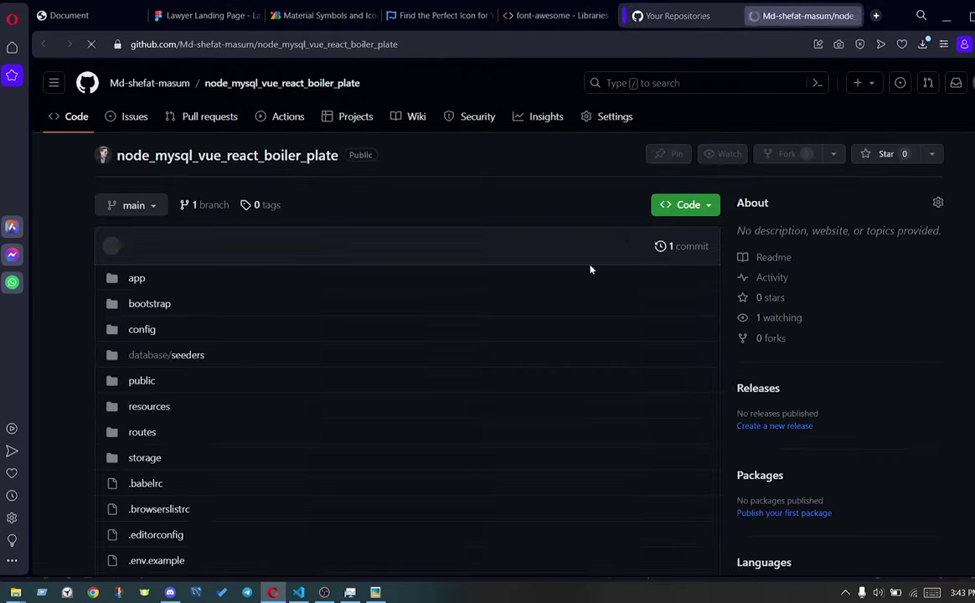
{"action": "scroll", "coordinate": [597, 255], "scroll_direction": "down", "scroll_amount": 6}
{"action": "scroll", "coordinate": [597, 255], "scroll_direction": "down", "scroll_amount": 5}
{"action": "scroll", "coordinate": [597, 255], "scroll_direction": "down", "scroll_amount": 5}
{"action": "scroll", "coordinate": [597, 256], "scroll_direction": "down", "scroll_amount": 5}
{"action": "scroll", "coordinate": [600, 255], "scroll_direction": "down", "scroll_amount": 3}
{"action": "scroll", "coordinate": [600, 255], "scroll_direction": "up", "scroll_amount": 10}
{"action": "scroll", "coordinate": [601, 256], "scroll_direction": "up", "scroll_amount": 3}
{"action": "scroll", "coordinate": [603, 257], "scroll_direction": "up", "scroll_amount": 1}
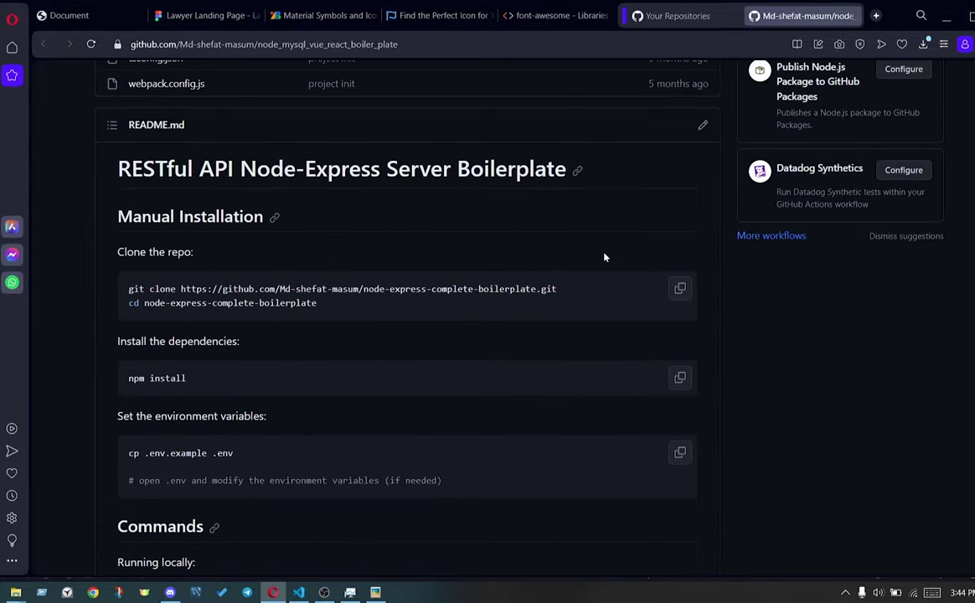
{"action": "scroll", "coordinate": [604, 257], "scroll_direction": "up", "scroll_amount": 1}
{"action": "scroll", "coordinate": [616, 263], "scroll_direction": "up", "scroll_amount": 1}
{"action": "scroll", "coordinate": [546, 371], "scroll_direction": "up", "scroll_amount": 3}
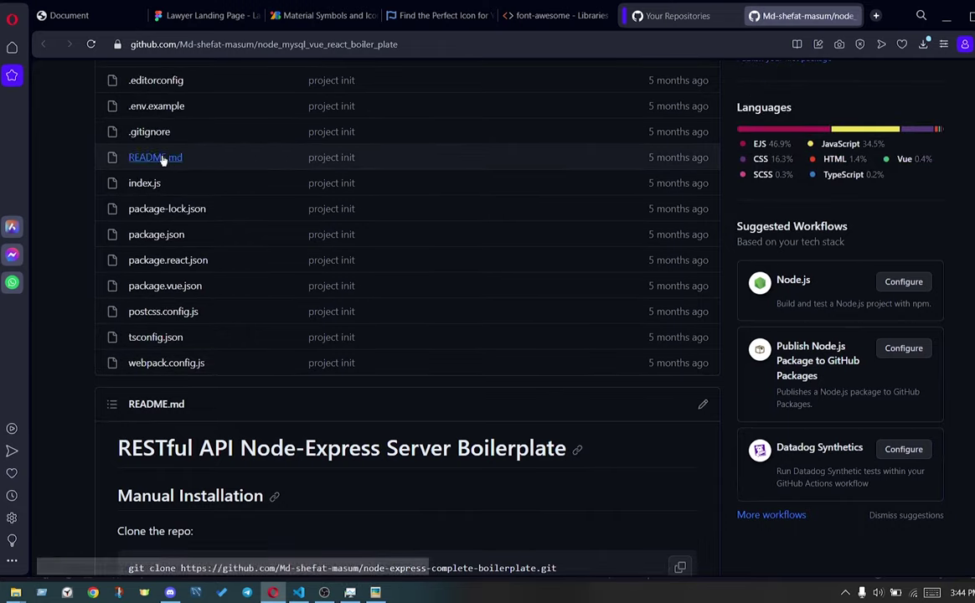
{"action": "left_click", "coordinate": [702, 405]}
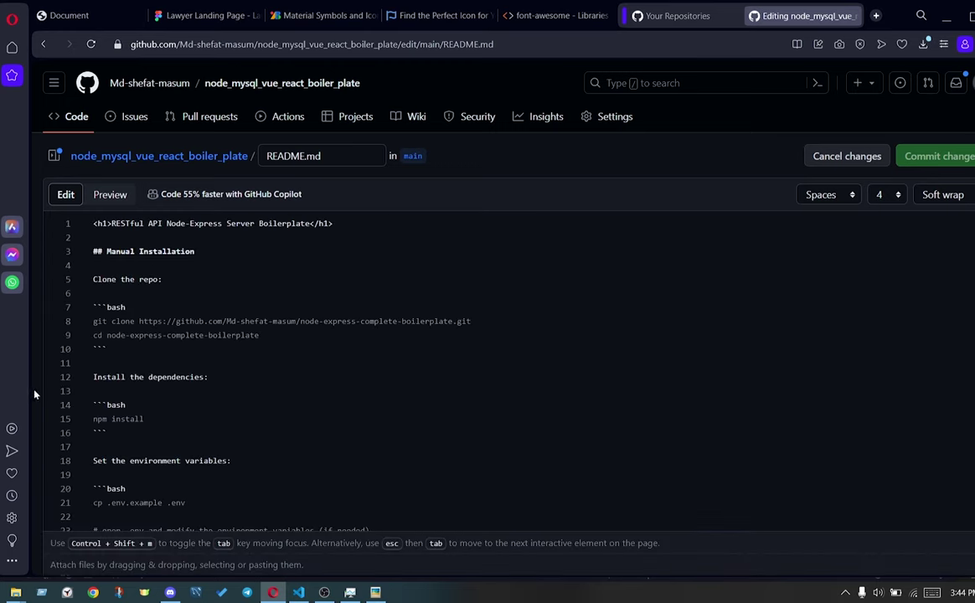
{"action": "scroll", "coordinate": [419, 351], "scroll_direction": "down", "scroll_amount": 2}
{"action": "scroll", "coordinate": [419, 352], "scroll_direction": "down", "scroll_amount": 10}
{"action": "scroll", "coordinate": [419, 352], "scroll_direction": "down", "scroll_amount": 3}
{"action": "scroll", "coordinate": [419, 351], "scroll_direction": "down", "scroll_amount": 3}
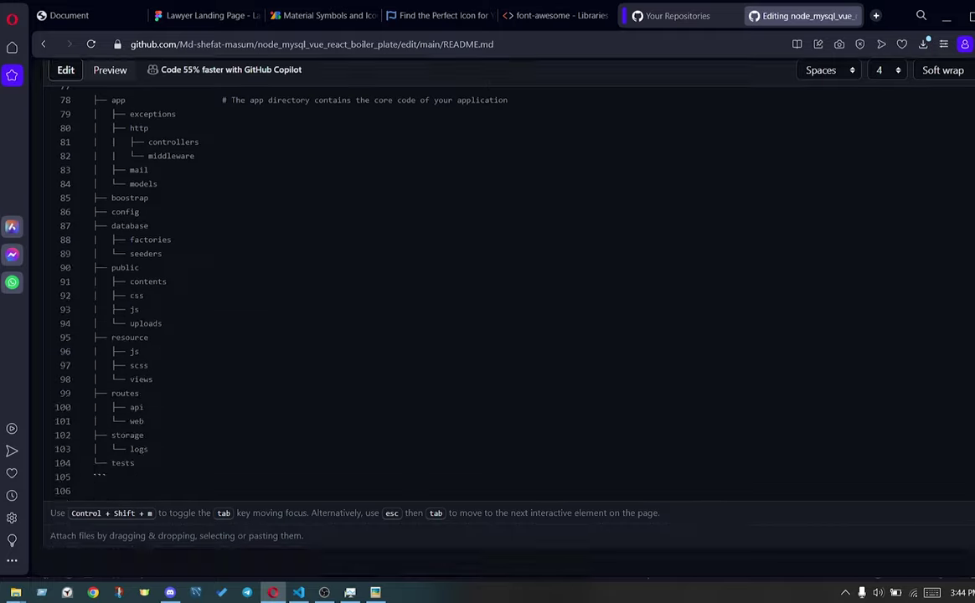
{"action": "scroll", "coordinate": [485, 284], "scroll_direction": "up", "scroll_amount": 3}
{"action": "scroll", "coordinate": [485, 285], "scroll_direction": "up", "scroll_amount": 1}
{"action": "scroll", "coordinate": [486, 285], "scroll_direction": "up", "scroll_amount": 3}
{"action": "scroll", "coordinate": [485, 285], "scroll_direction": "up", "scroll_amount": 3}
{"action": "scroll", "coordinate": [486, 285], "scroll_direction": "up", "scroll_amount": 3}
{"action": "scroll", "coordinate": [486, 285], "scroll_direction": "up", "scroll_amount": 3}
{"action": "scroll", "coordinate": [486, 285], "scroll_direction": "up", "scroll_amount": 3}
{"action": "scroll", "coordinate": [486, 284], "scroll_direction": "up", "scroll_amount": 3}
{"action": "scroll", "coordinate": [486, 284], "scroll_direction": "up", "scroll_amount": 1}
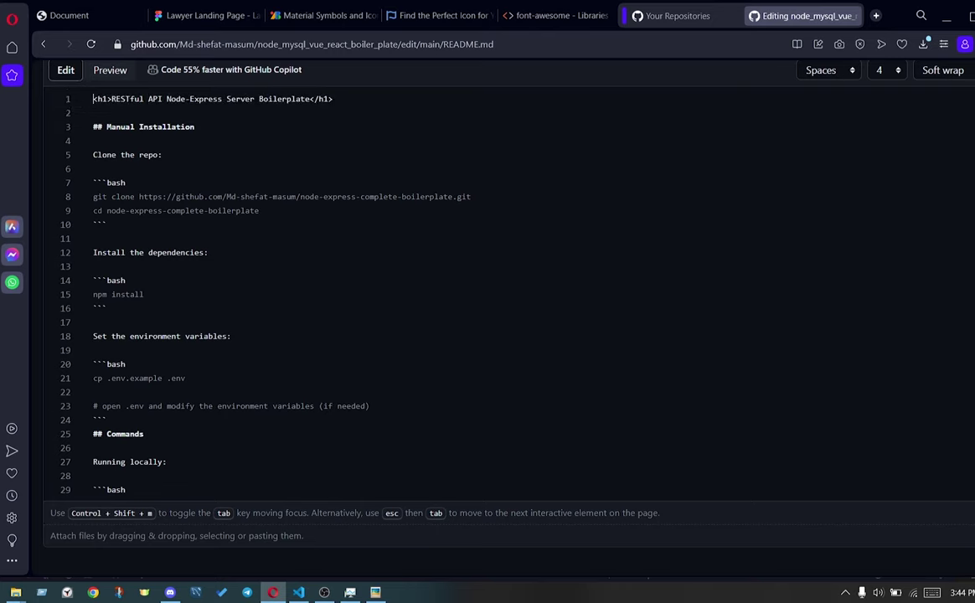
{"action": "scroll", "coordinate": [486, 285], "scroll_direction": "down", "scroll_amount": 9}
{"action": "scroll", "coordinate": [502, 293], "scroll_direction": "down", "scroll_amount": 5}
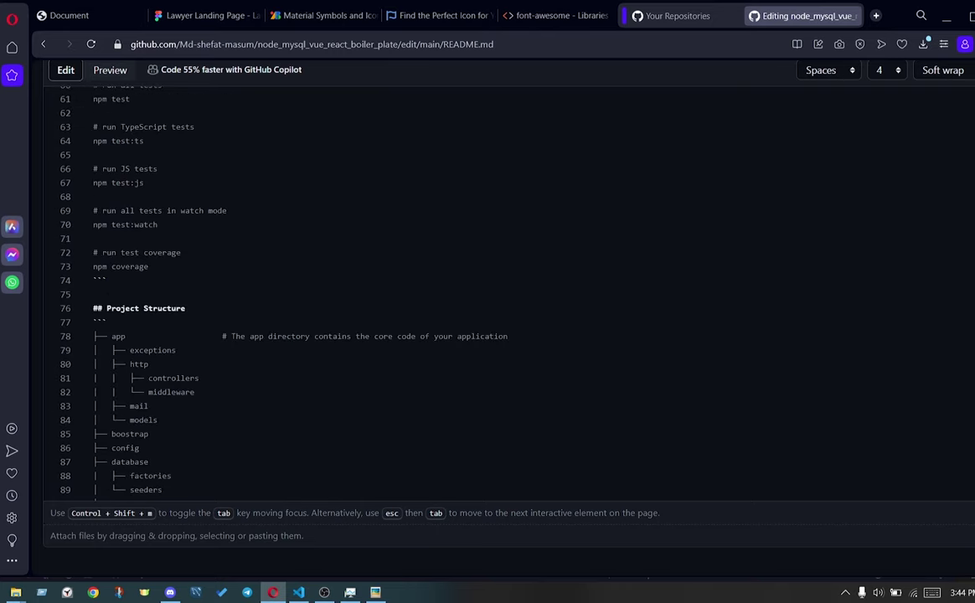
{"action": "scroll", "coordinate": [502, 293], "scroll_direction": "down", "scroll_amount": 3}
{"action": "scroll", "coordinate": [502, 293], "scroll_direction": "up", "scroll_amount": 6}
{"action": "scroll", "coordinate": [502, 293], "scroll_direction": "up", "scroll_amount": 5}
{"action": "scroll", "coordinate": [502, 293], "scroll_direction": "up", "scroll_amount": 5}
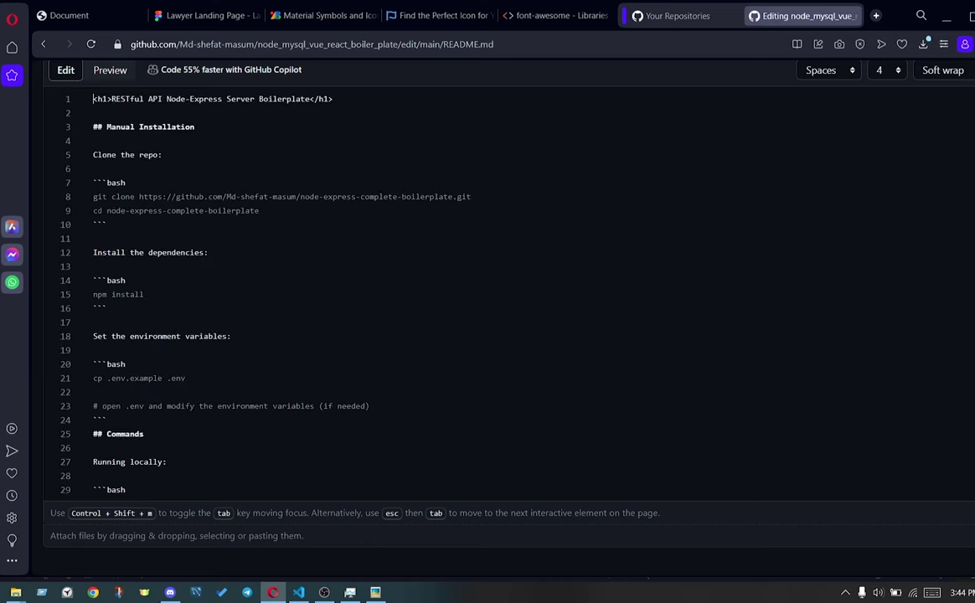
Google 'list in readme.md' in a new tab and open the markdown-cheatsheet README result
{"action": "left_click", "coordinate": [875, 15]}
{"action": "type", "text": "list in r"}
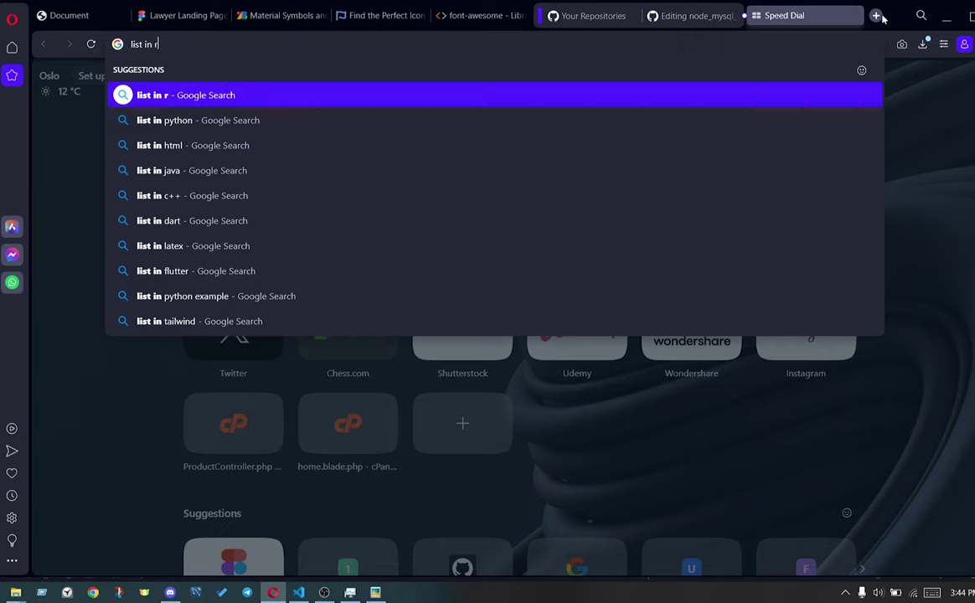
{"action": "type", "text": "eadme fil"}
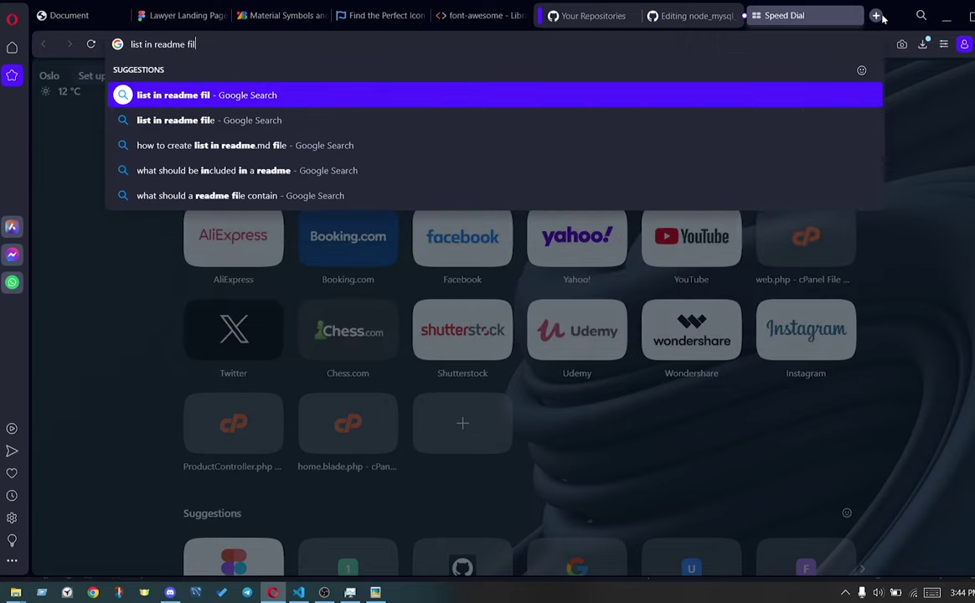
{"action": "type", "text": "e"}
{"action": "key", "text": "BackSpace"}
{"action": "key", "text": "BackSpace"}
{"action": "key", "text": "BackSpace"}
{"action": "key", "text": "BackSpace"}
{"action": "key", "text": "BackSpace"}
{"action": "type", "text": "."}
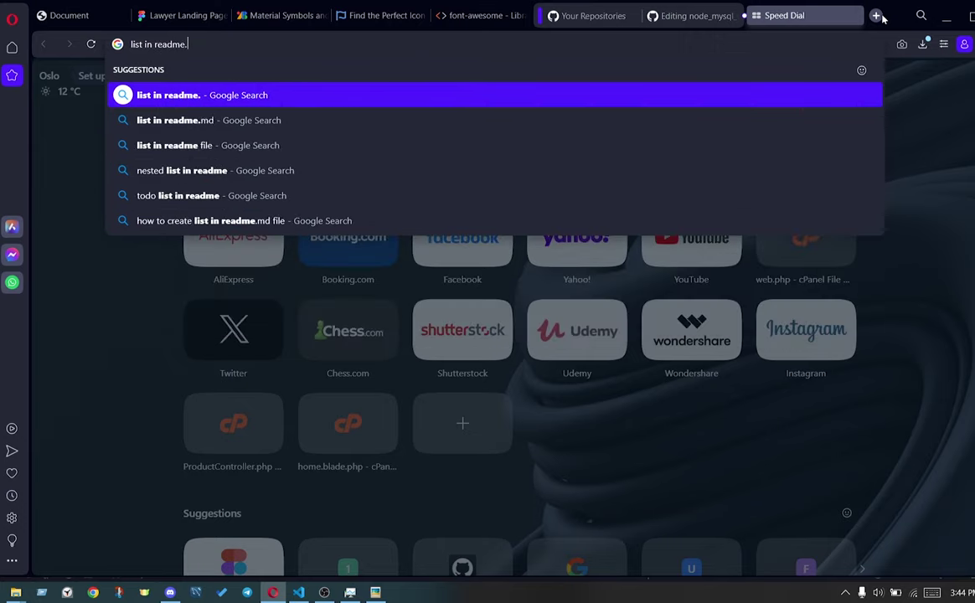
{"action": "type", "text": "md"}
{"action": "key", "text": "Return"}
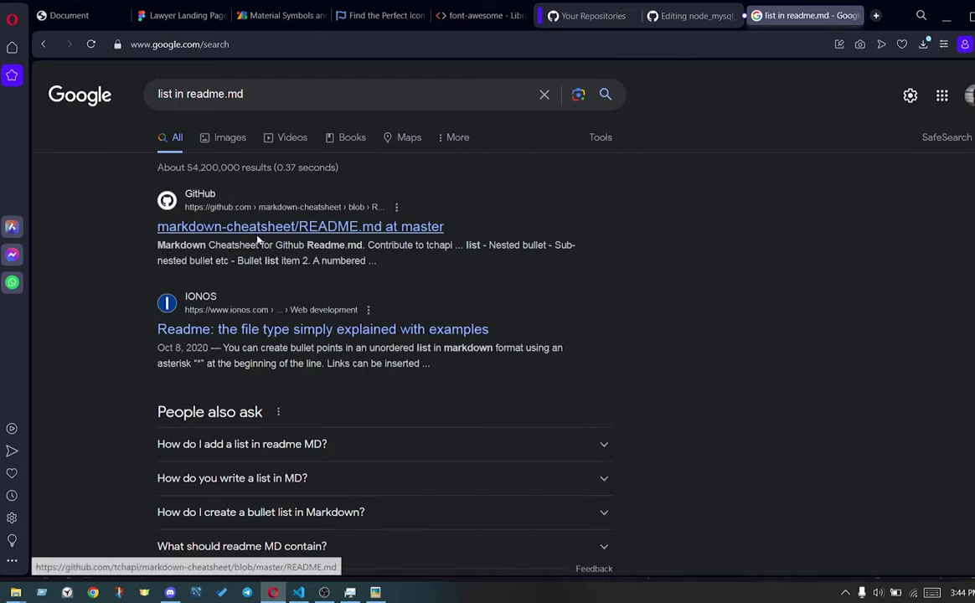
{"action": "left_click", "coordinate": [280, 231]}
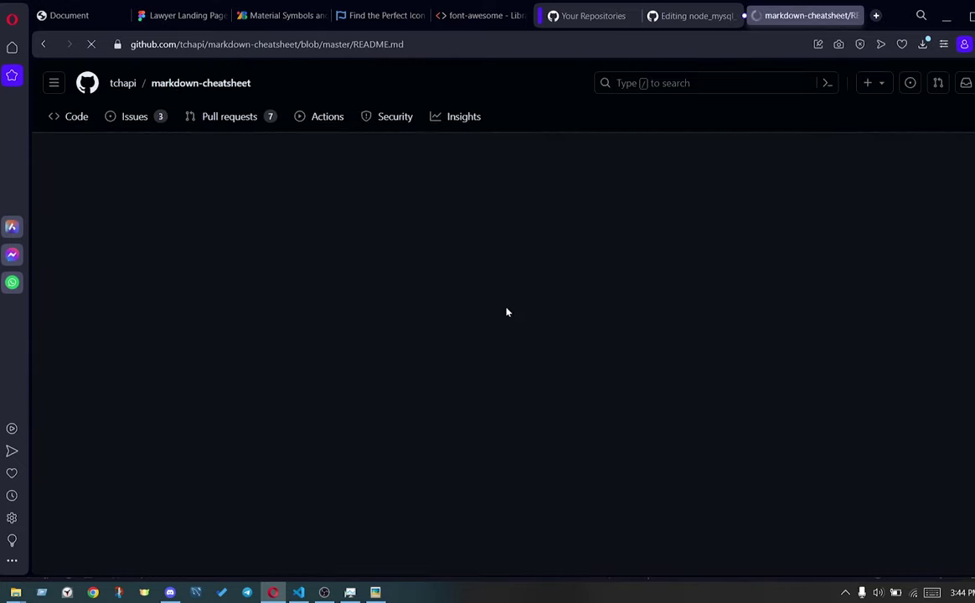
Scroll the markdown-cheatsheet README to its bullet and numbered list examples
{"action": "scroll", "coordinate": [528, 309], "scroll_direction": "down", "scroll_amount": 4}
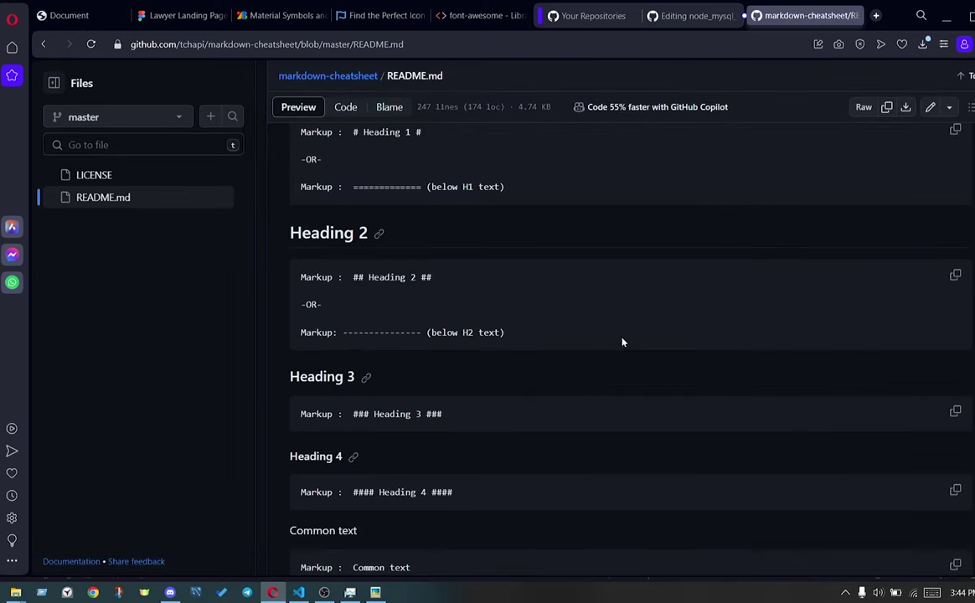
{"action": "scroll", "coordinate": [622, 341], "scroll_direction": "down", "scroll_amount": 4}
{"action": "scroll", "coordinate": [622, 341], "scroll_direction": "down", "scroll_amount": 5}
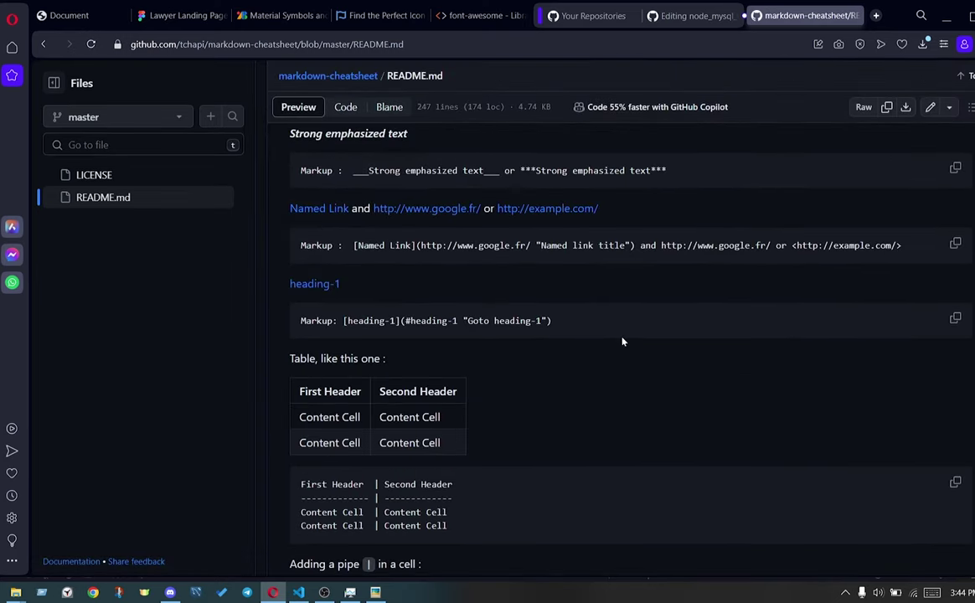
{"action": "scroll", "coordinate": [622, 341], "scroll_direction": "down", "scroll_amount": 4}
{"action": "scroll", "coordinate": [622, 342], "scroll_direction": "down", "scroll_amount": 2}
{"action": "scroll", "coordinate": [622, 342], "scroll_direction": "down", "scroll_amount": 3}
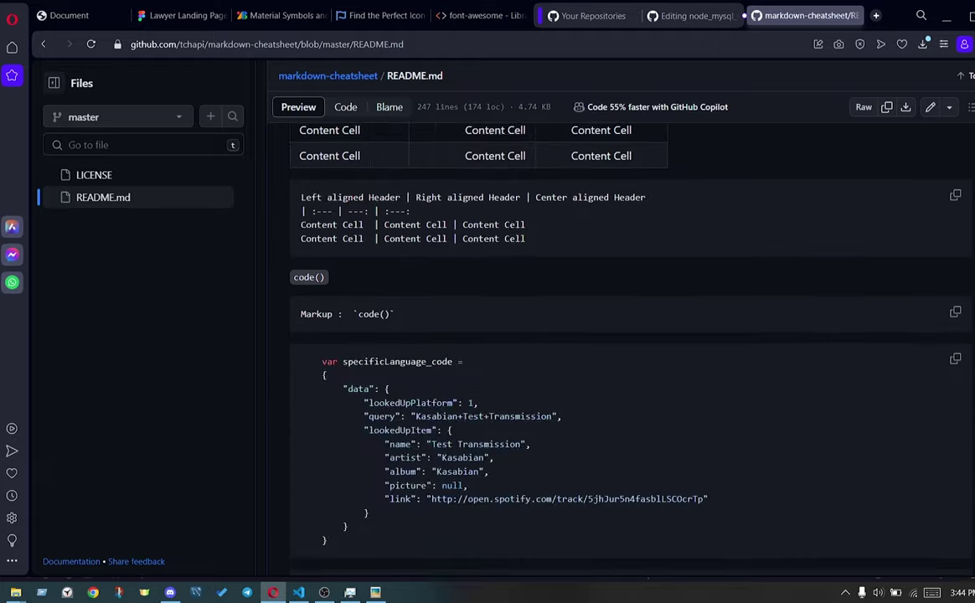
{"action": "scroll", "coordinate": [625, 336], "scroll_direction": "down", "scroll_amount": 5}
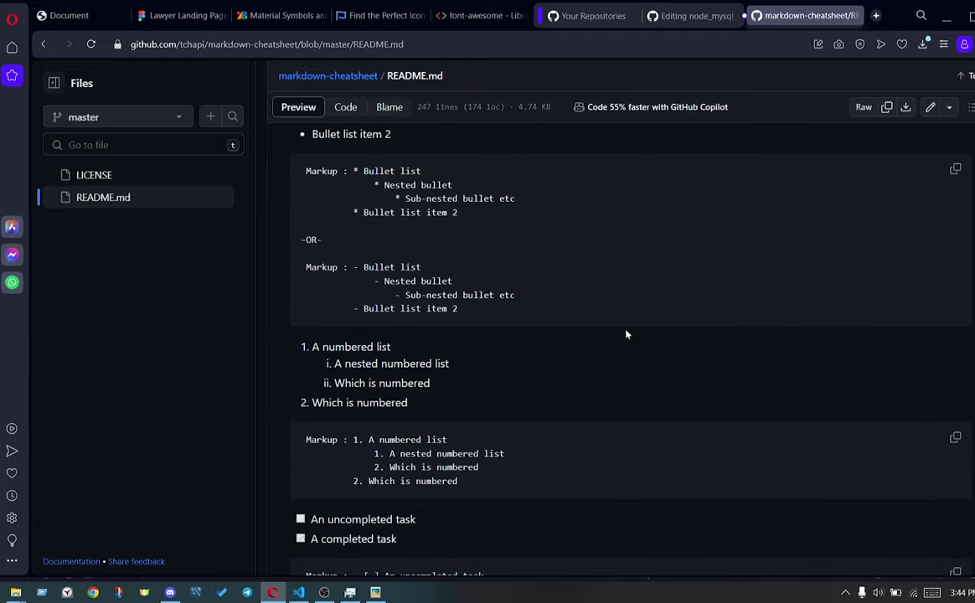
{"action": "scroll", "coordinate": [626, 334], "scroll_direction": "down", "scroll_amount": 4}
{"action": "scroll", "coordinate": [625, 334], "scroll_direction": "up", "scroll_amount": 1}
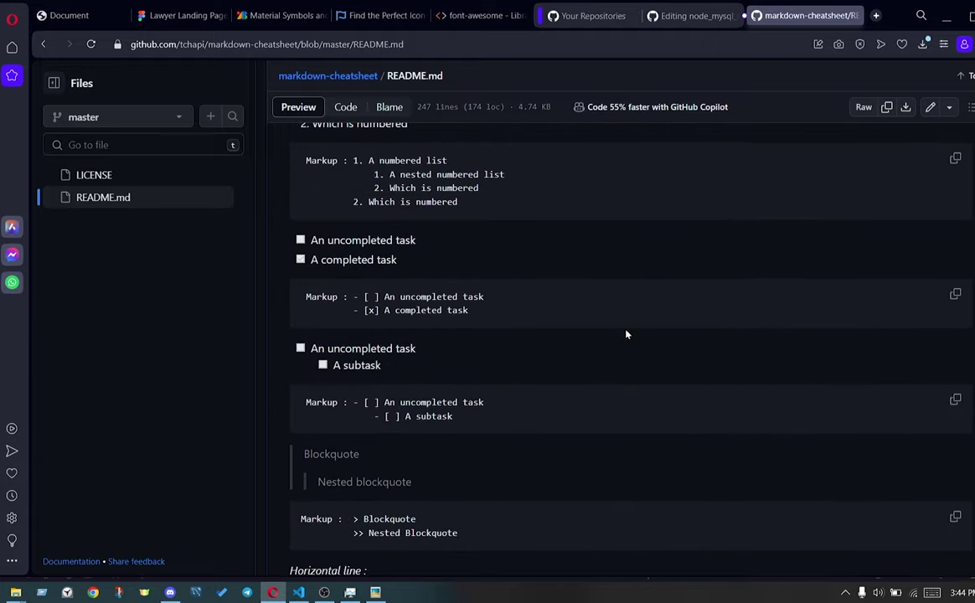
{"action": "scroll", "coordinate": [625, 334], "scroll_direction": "up", "scroll_amount": 1}
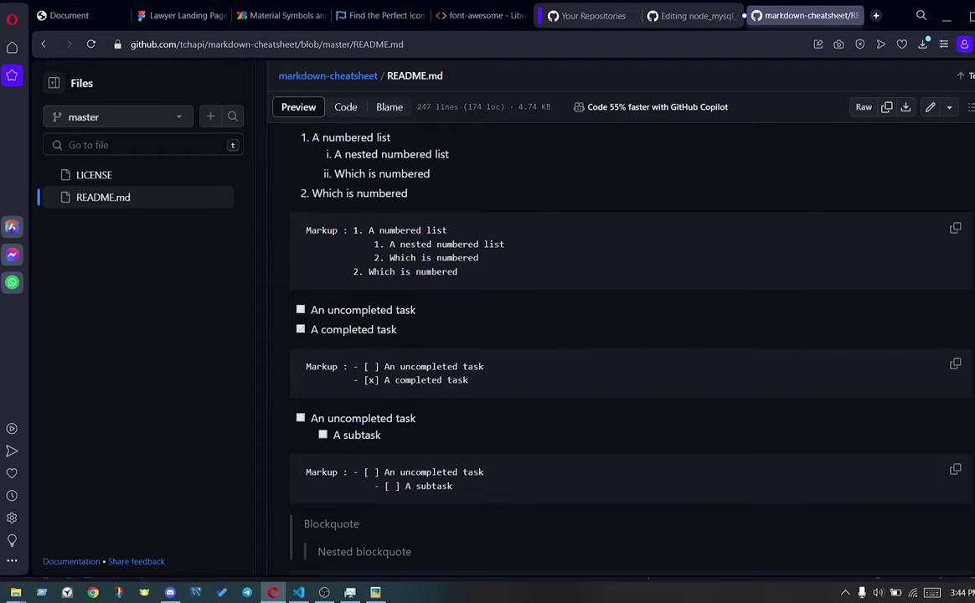
{"action": "scroll", "coordinate": [414, 344], "scroll_direction": "up", "scroll_amount": 1}
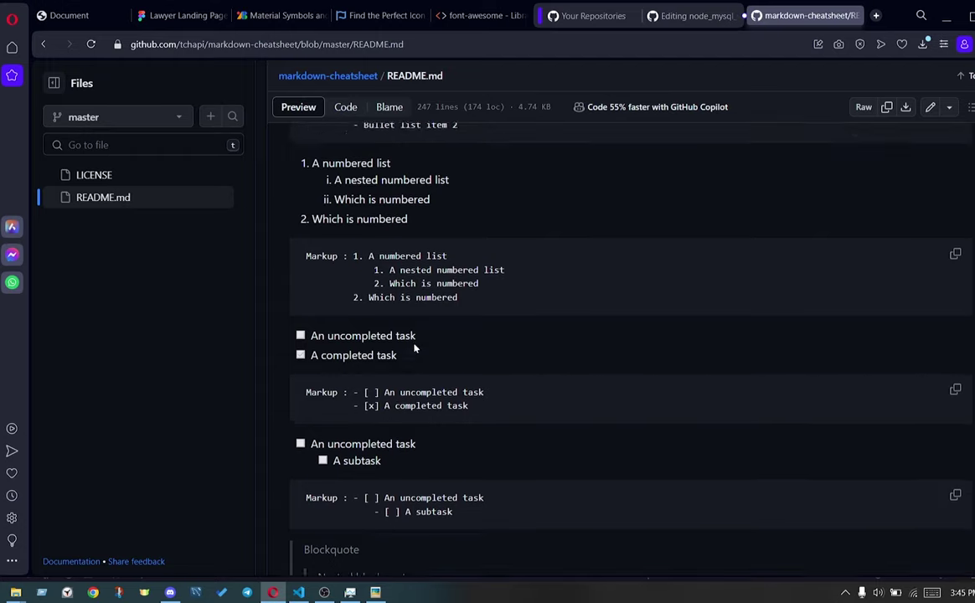
{"action": "scroll", "coordinate": [492, 353], "scroll_direction": "up", "scroll_amount": 1}
{"action": "scroll", "coordinate": [500, 354], "scroll_direction": "up", "scroll_amount": 1}
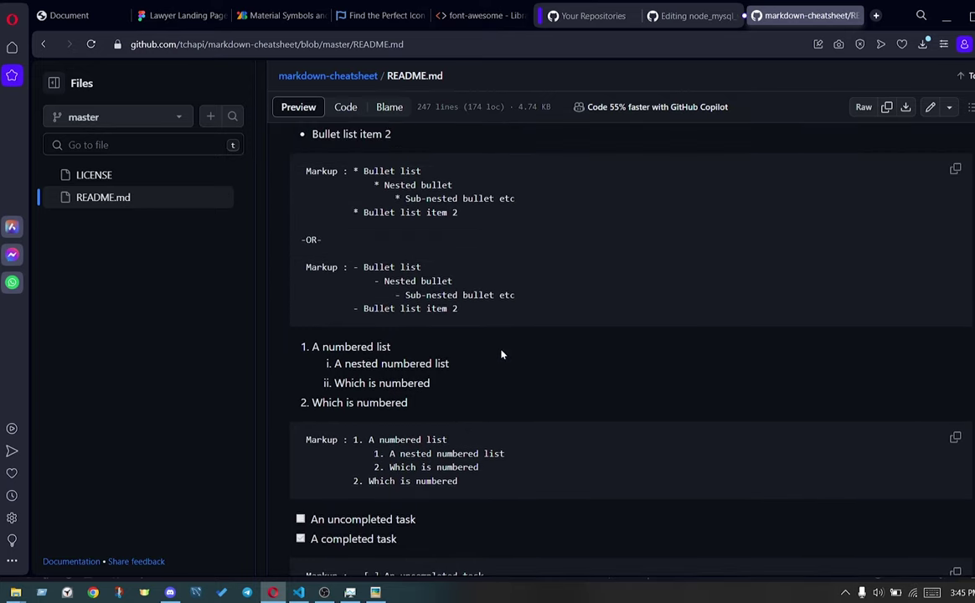
{"action": "scroll", "coordinate": [503, 355], "scroll_direction": "down", "scroll_amount": 1}
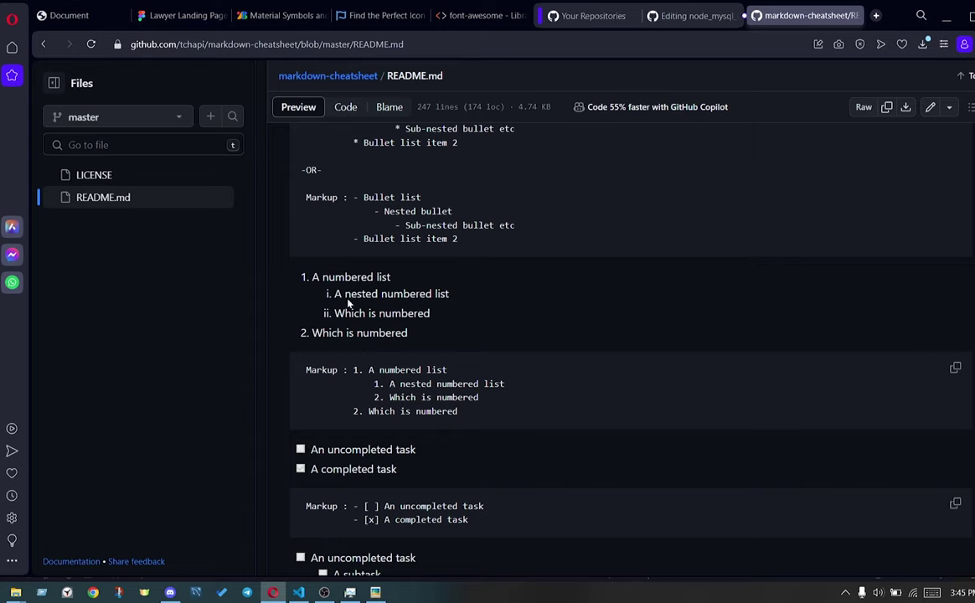
{"action": "scroll", "coordinate": [446, 344], "scroll_direction": "up", "scroll_amount": 5}
{"action": "scroll", "coordinate": [503, 384], "scroll_direction": "up", "scroll_amount": 2}
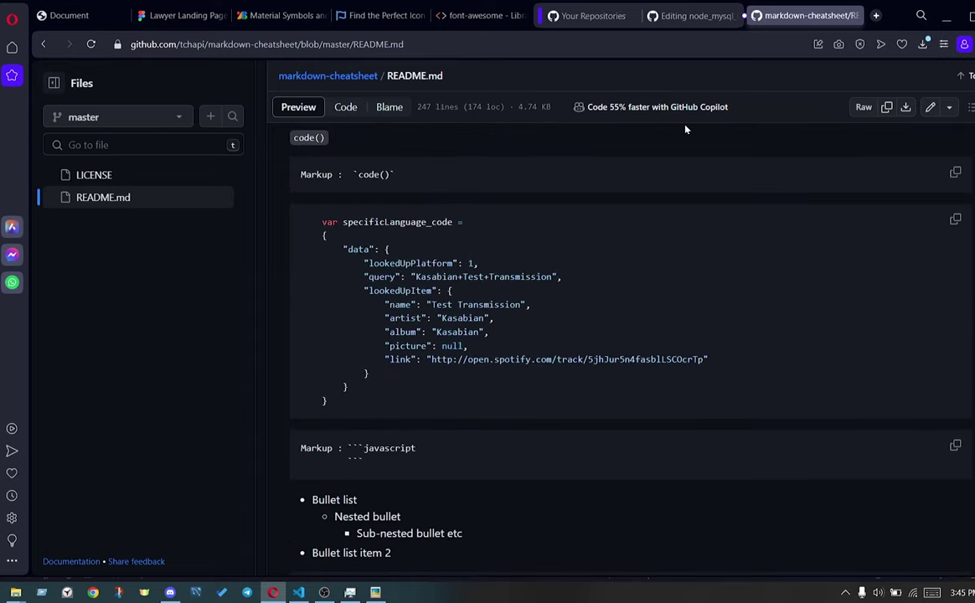
Back in the lawyer_portfolio project, rename readme.md to README.md
{"action": "left_click", "coordinate": [591, 17]}
{"action": "left_click", "coordinate": [705, 15]}
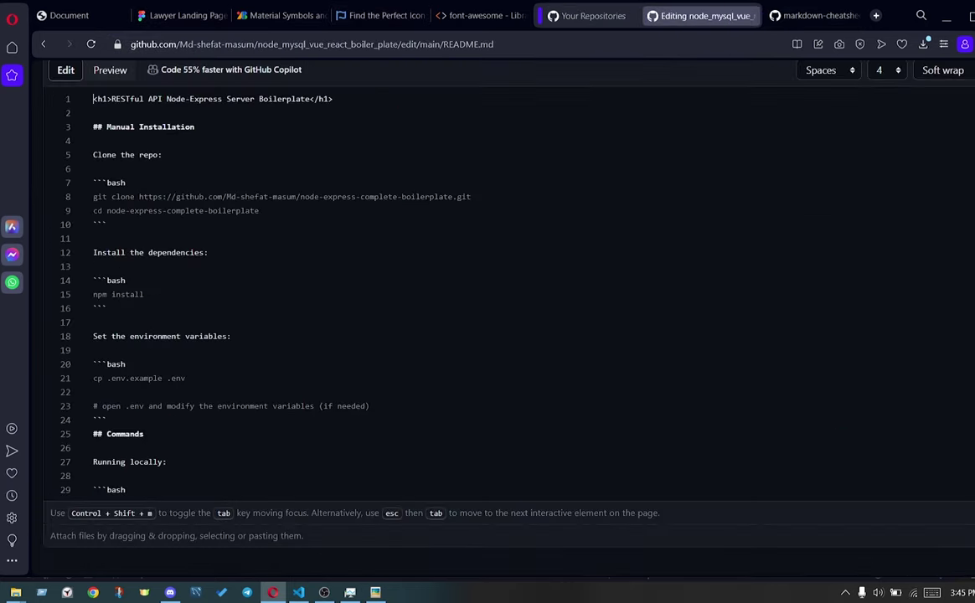
{"action": "left_click", "coordinate": [582, 18]}
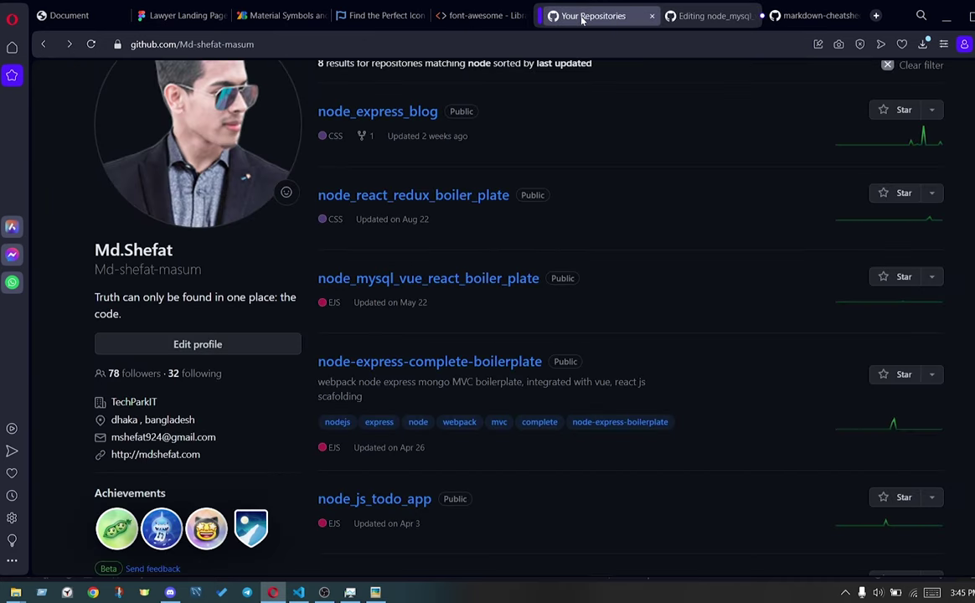
{"action": "left_click", "coordinate": [298, 592]}
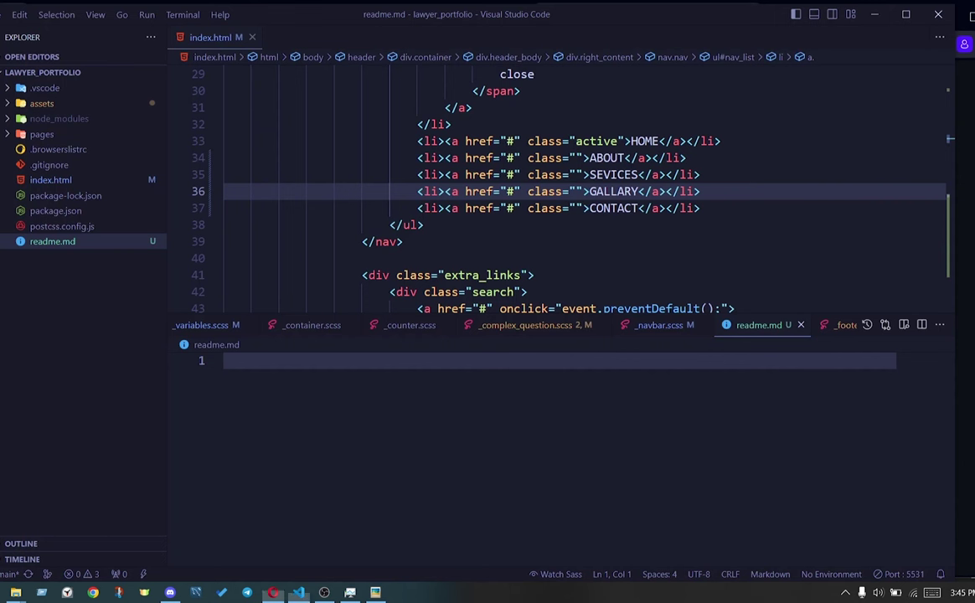
{"action": "right_click", "coordinate": [42, 244]}
{"action": "left_click", "coordinate": [134, 531]}
{"action": "type", "text": "README"}
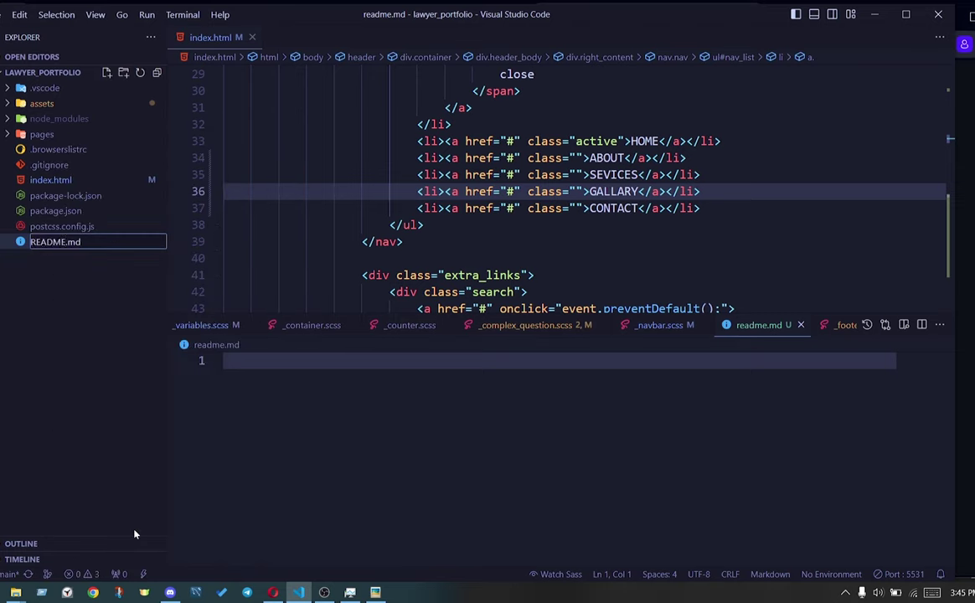
{"action": "key", "text": "Return"}
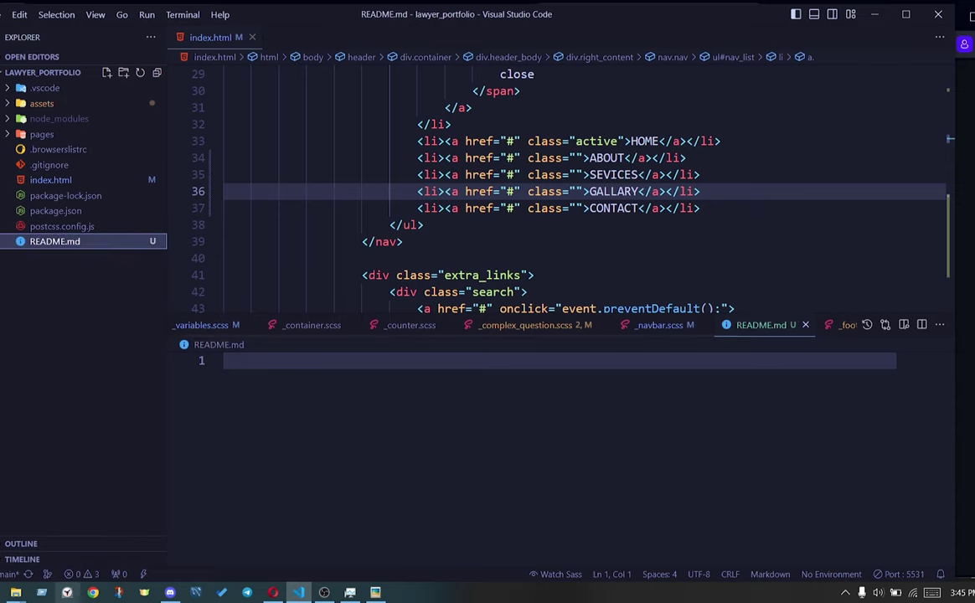
Add the heading <h3>WELCOME TO LAWER PORTFOLIO PROJECT</h3> on line 1
{"action": "left_click_drag", "start_coordinate": [291, 319], "coordinate": [288, 261]}
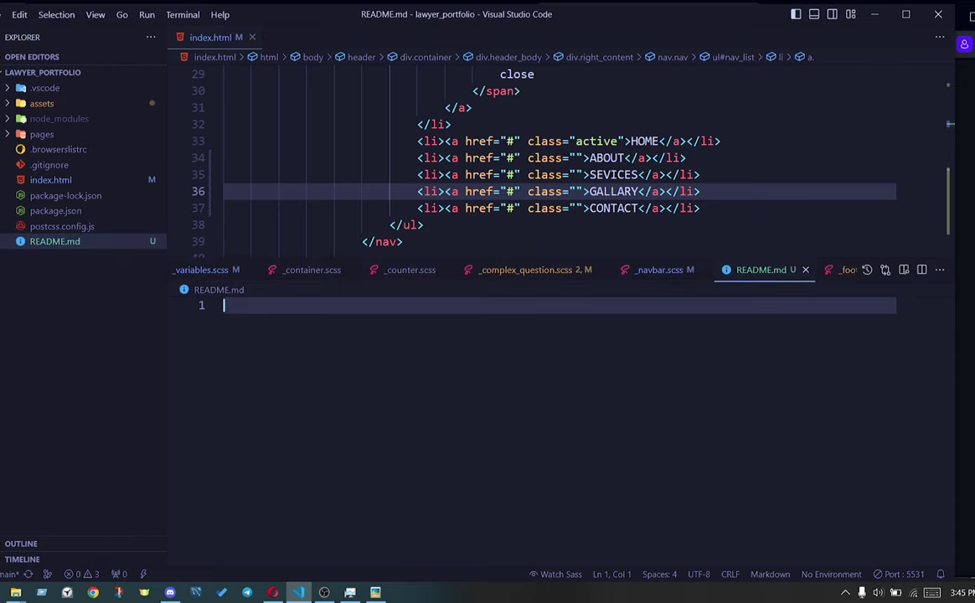
{"action": "type", "text": "#"}
{"action": "key", "text": "BackSpace"}
{"action": "type", "text": "h3"}
{"action": "key", "text": "Tab"}
{"action": "type", "text": "WELCOME TO LAWA"}
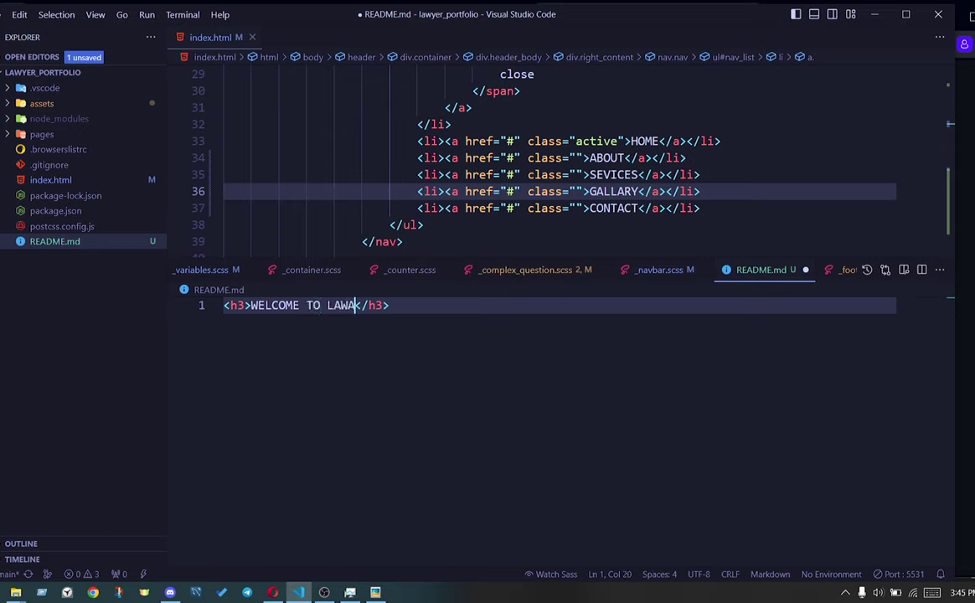
{"action": "type", "text": "ER PRO"}
{"action": "key", "text": "BackSpace"}
{"action": "key", "text": "BackSpace"}
{"action": "key", "text": "BackSpace"}
{"action": "type", "text": "PORTFOLOIO"}
{"action": "key", "text": "BackSpace"}
{"action": "key", "text": "BackSpace"}
{"action": "key", "text": "BackSpace"}
{"action": "type", "text": "LIO "}
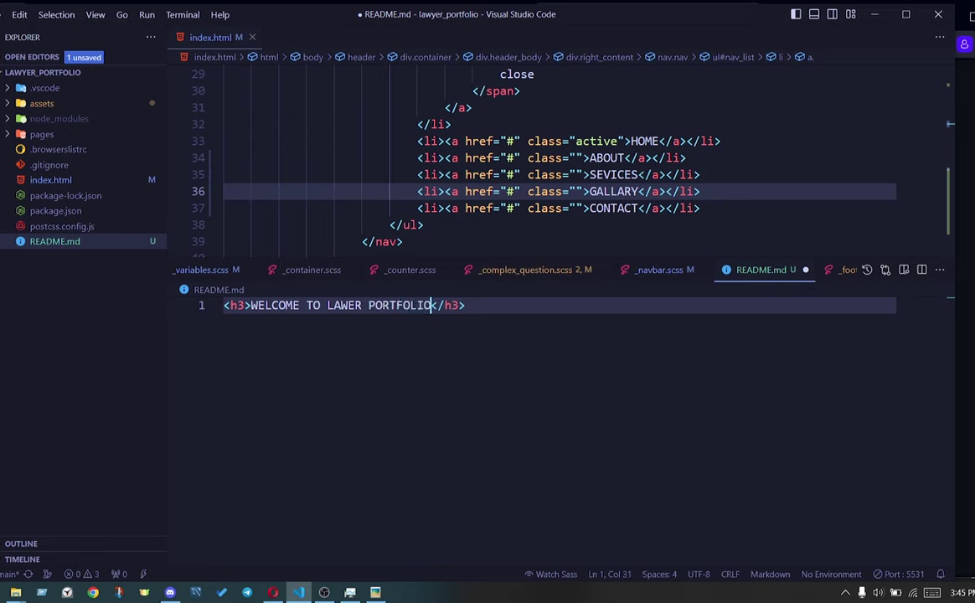
{"action": "type", "text": "PROJECT"}
Add an empty <p></p> block below the heading and save README.md
{"action": "left_click", "coordinate": [503, 305]}
{"action": "key", "text": "End"}
{"action": "key", "text": "Return"}
{"action": "type", "text": "pp"}
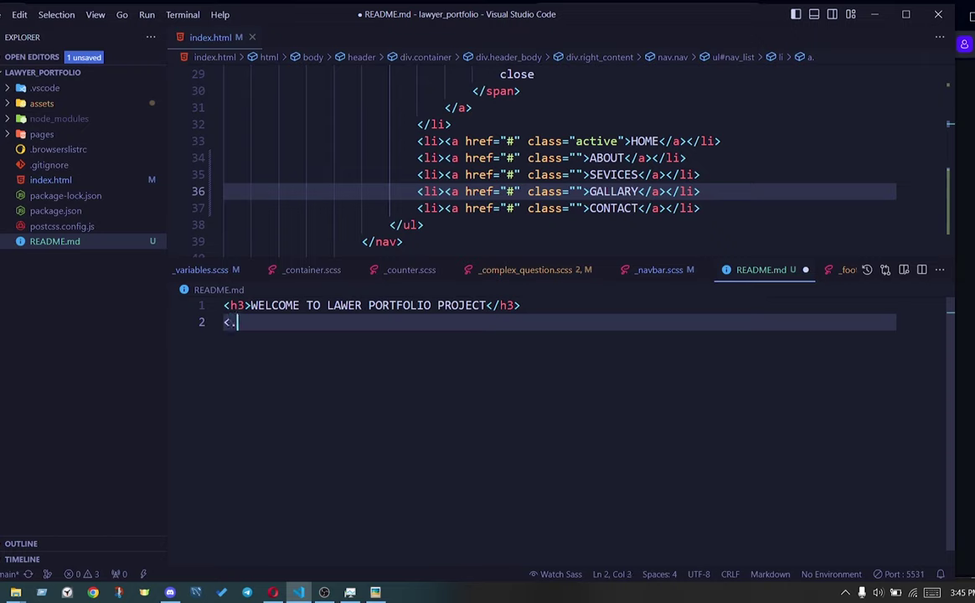
{"action": "key", "text": "Tab"}
{"action": "key", "text": "Return"}
{"action": "key", "text": "Return"}
{"action": "key", "text": "Up"}
{"action": "key", "text": "Tab"}
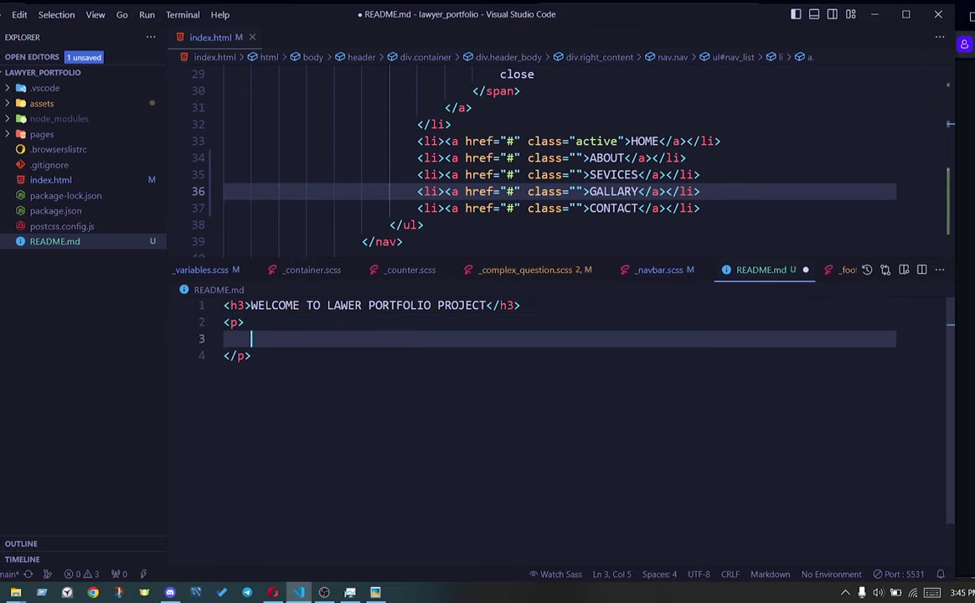
{"action": "key", "text": "ctrl+s"}
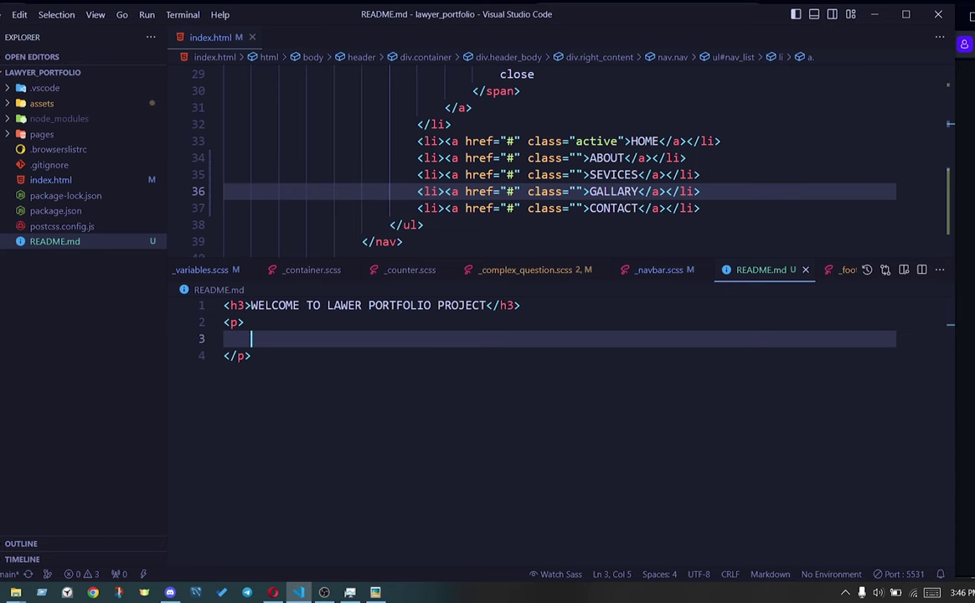
{"action": "key", "text": "alt+Tab"}
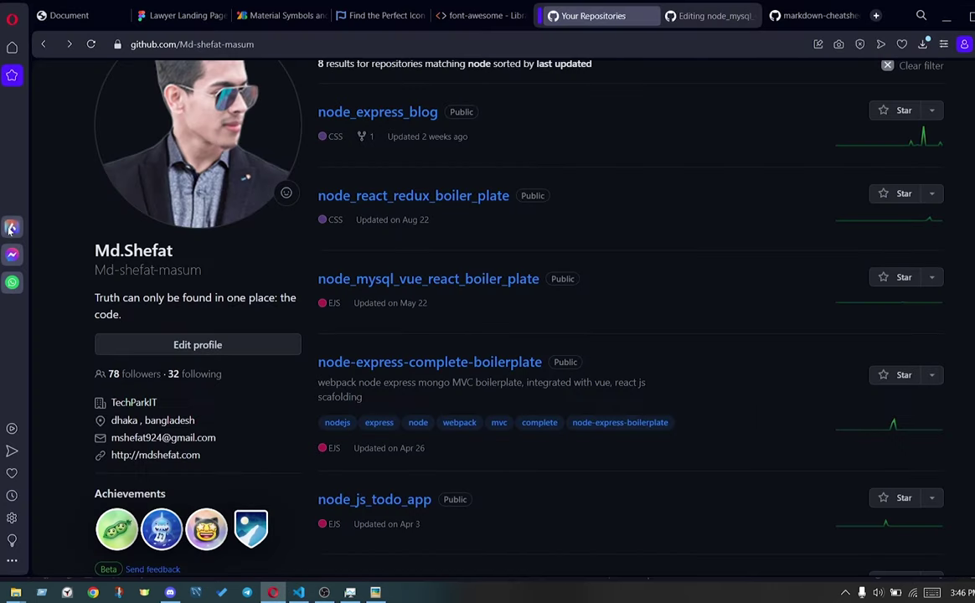
Open and widen the Aria assistant panel and get through its account prompt
{"action": "left_click", "coordinate": [12, 226]}
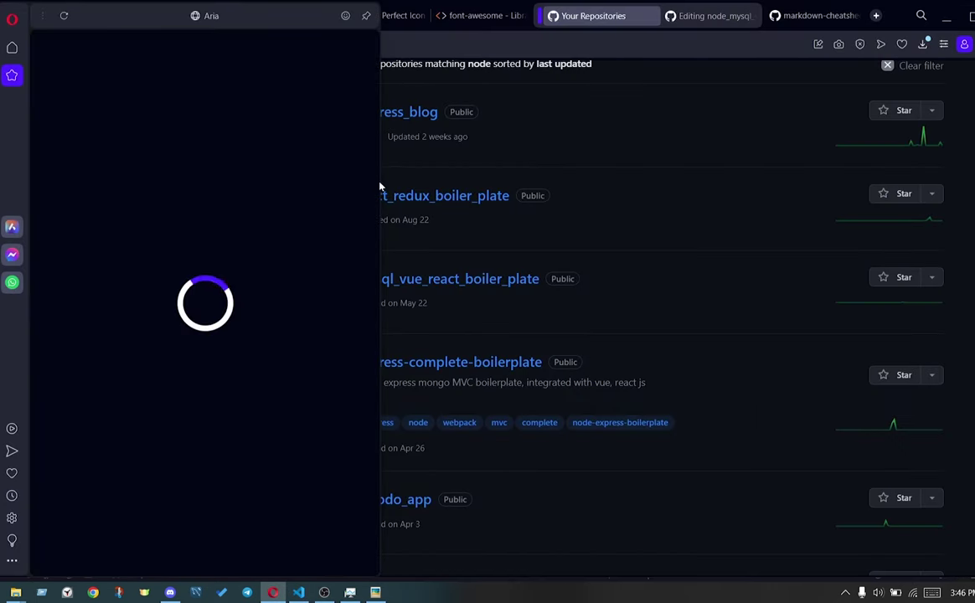
{"action": "left_click_drag", "start_coordinate": [382, 165], "coordinate": [478, 172]}
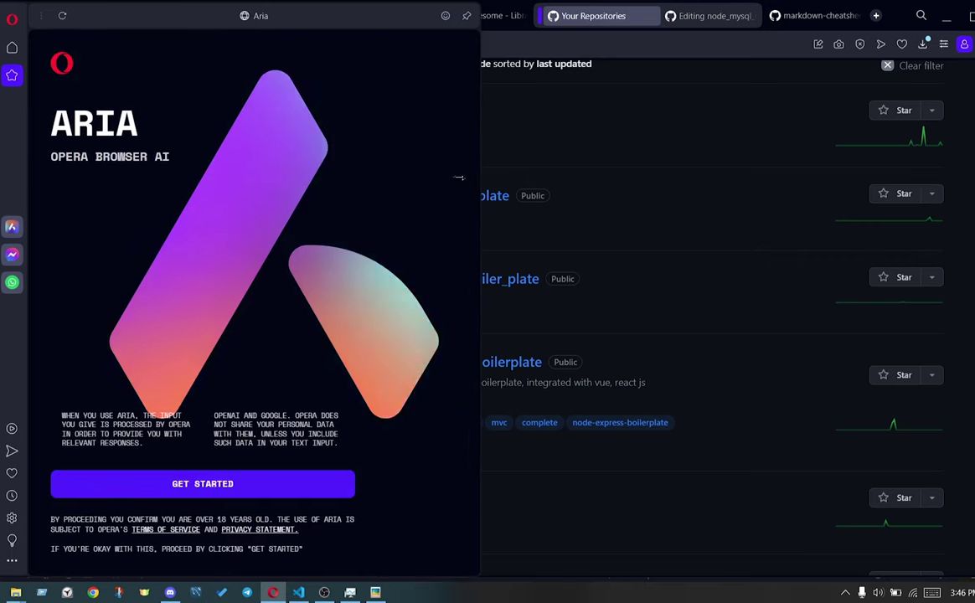
{"action": "left_click", "coordinate": [214, 476]}
{"action": "left_click", "coordinate": [441, 211]}
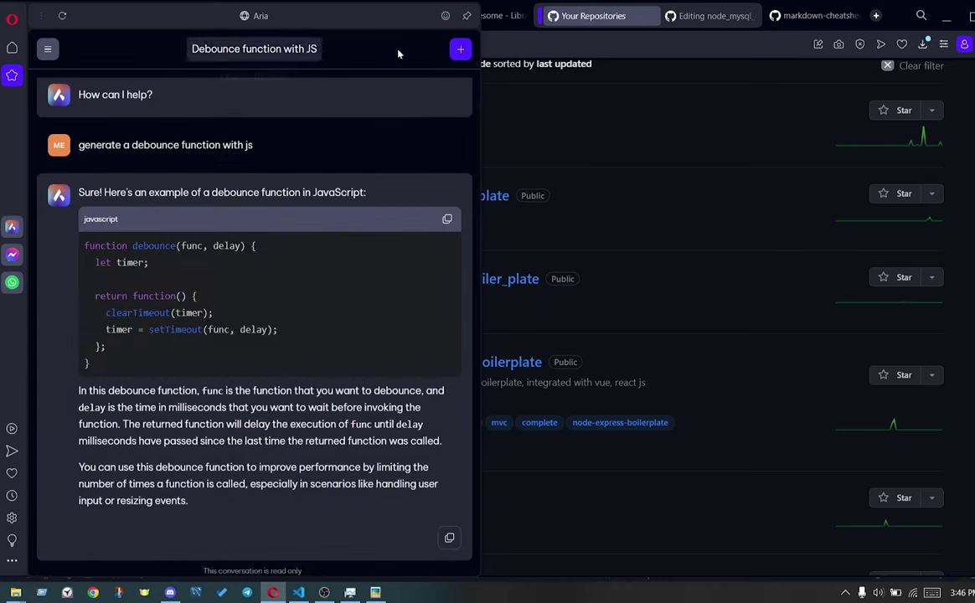
Ask a new Aria chat to describe a lawyer portfolio website, then return to VS Code
{"action": "left_click", "coordinate": [459, 49]}
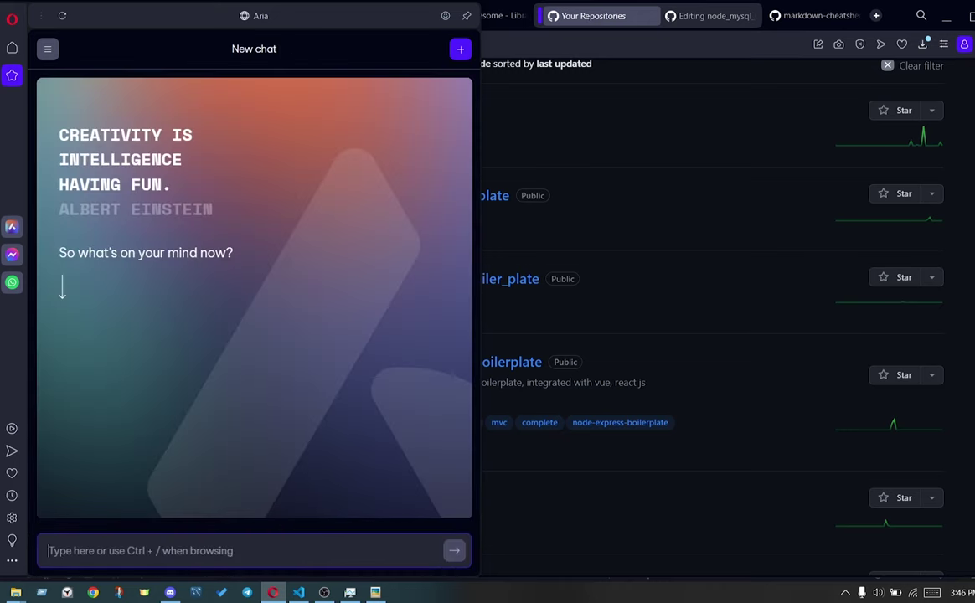
{"action": "type", "text": "write a descrit"}
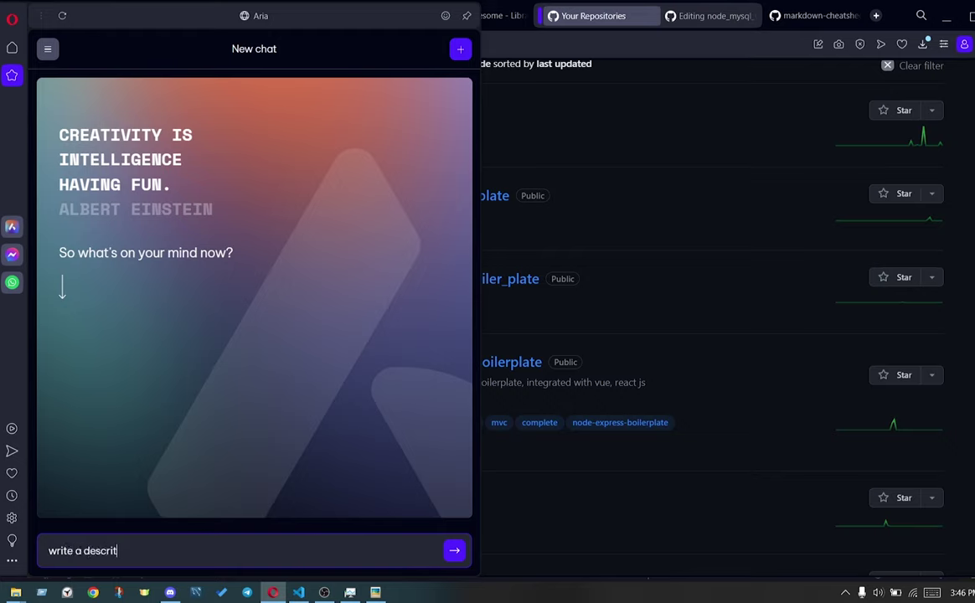
{"action": "key", "text": "BackSpace"}
{"action": "type", "text": "ption obout a"}
{"action": "type", "text": "ae"}
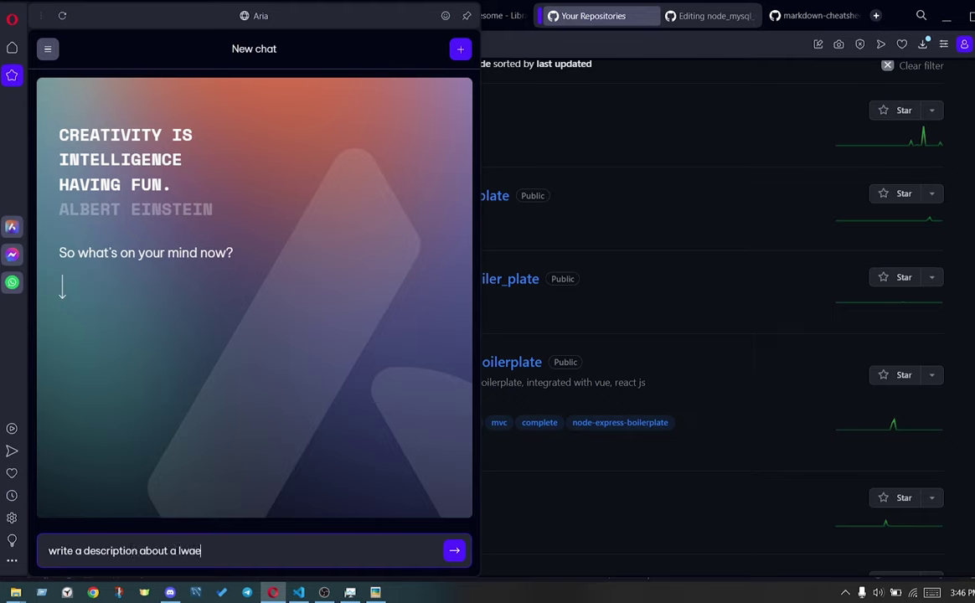
{"action": "type", "text": "law prfolio website"}
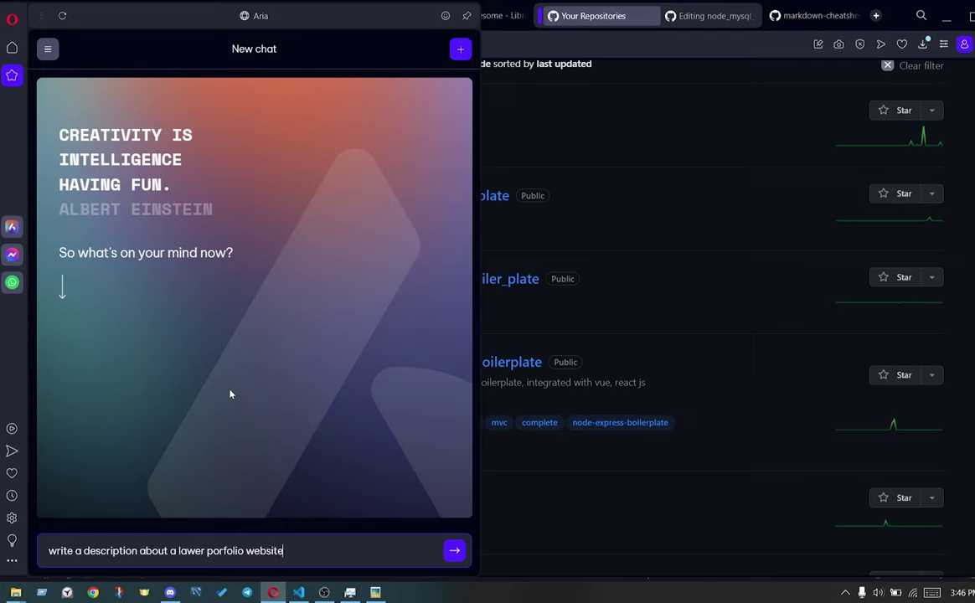
{"action": "key", "text": "Return"}
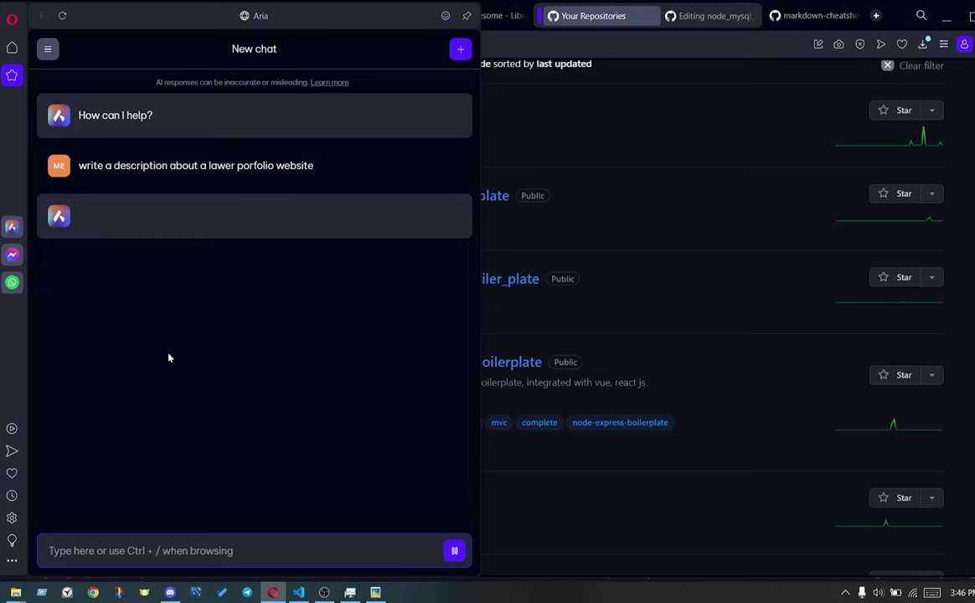
{"action": "key", "text": "alt+Tab"}
Add blank lines below the README paragraph's closing </p>, then pull up GitHub's markdown cheatsheet
{"action": "left_click", "coordinate": [251, 355]}
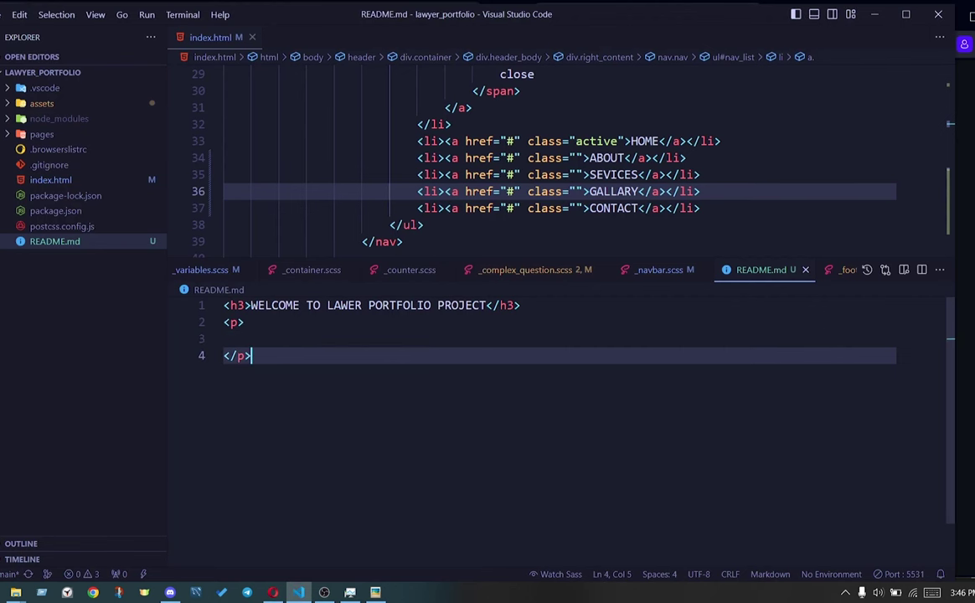
{"action": "key", "text": "Return"}
{"action": "key", "text": "Return"}
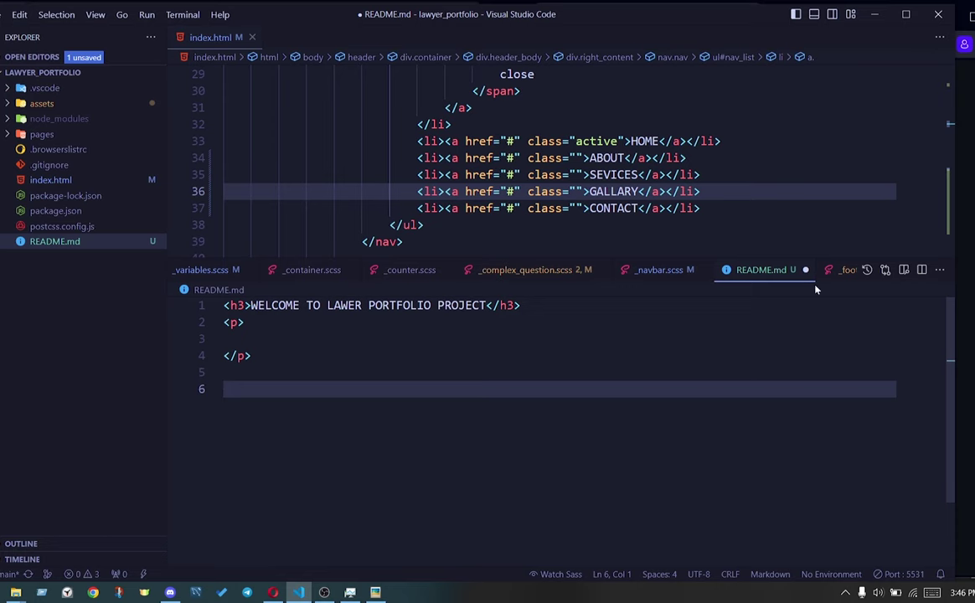
{"action": "key", "text": "alt+Tab"}
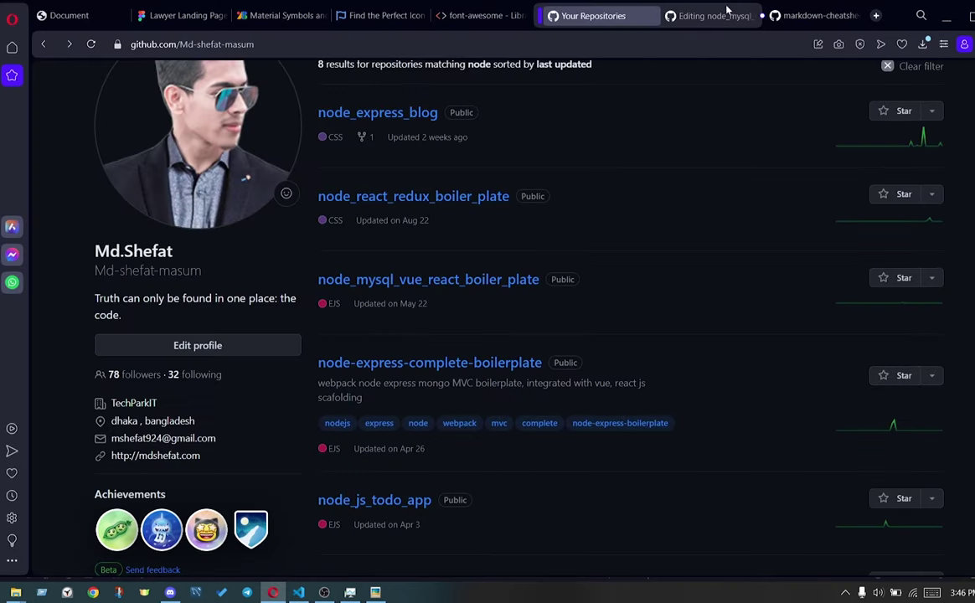
{"action": "left_click", "coordinate": [736, 10]}
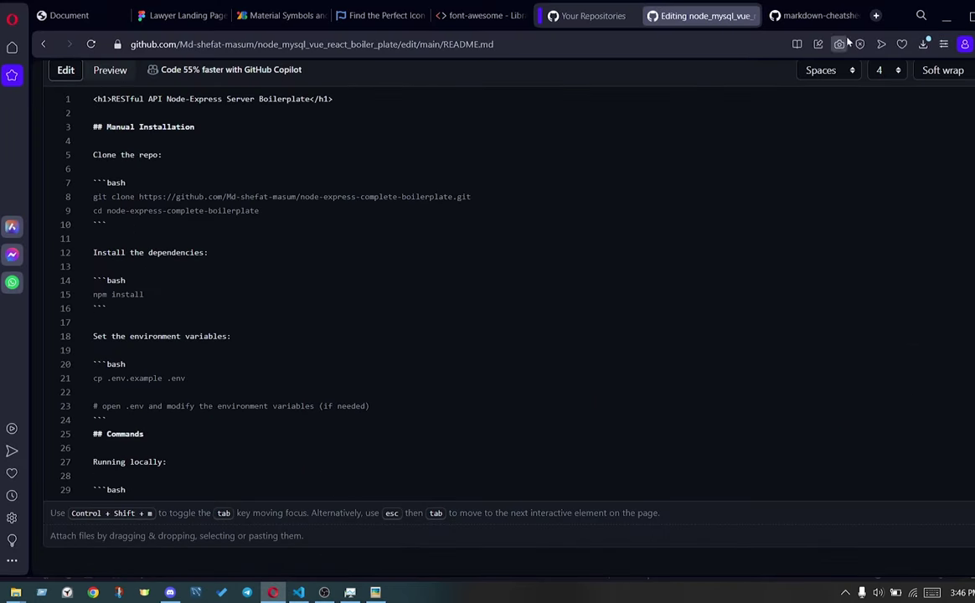
{"action": "left_click", "coordinate": [808, 15]}
Read the cheatsheet's heading and list syntax down to its hotkey list, then return to VS Code
{"action": "scroll", "coordinate": [602, 333], "scroll_direction": "up", "scroll_amount": 5}
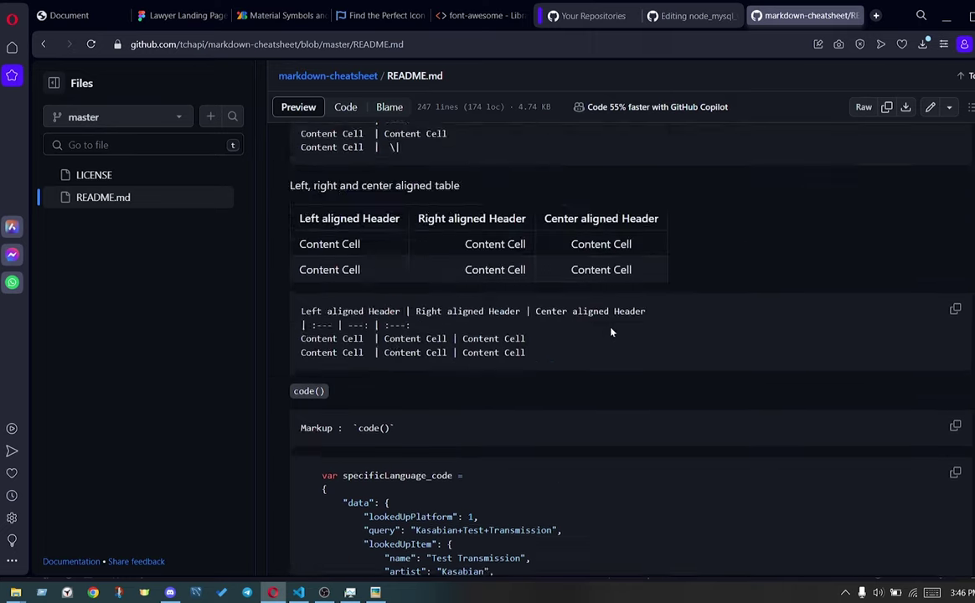
{"action": "scroll", "coordinate": [611, 332], "scroll_direction": "down", "scroll_amount": 4}
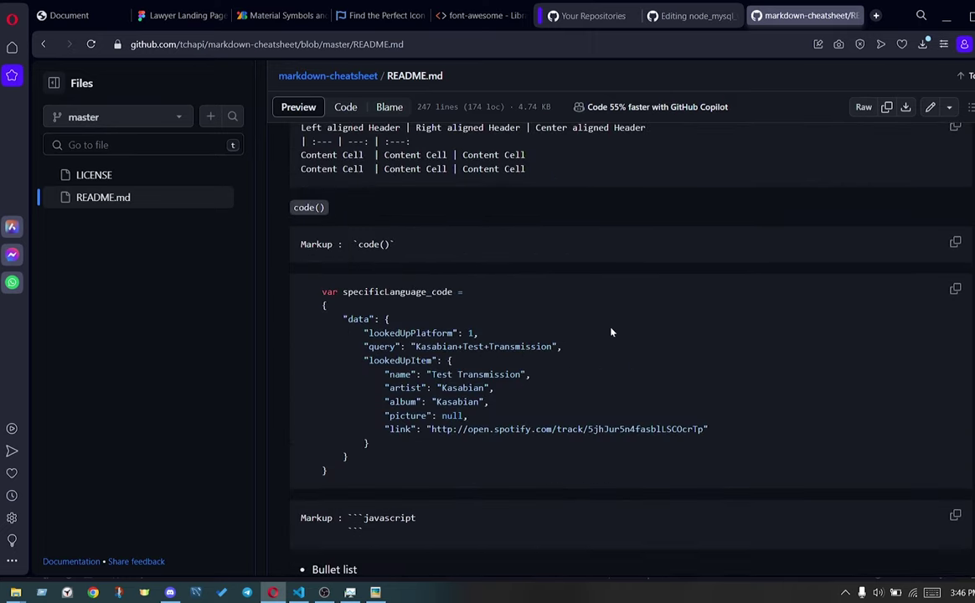
{"action": "scroll", "coordinate": [610, 333], "scroll_direction": "down", "scroll_amount": 1}
{"action": "scroll", "coordinate": [611, 332], "scroll_direction": "down", "scroll_amount": 2}
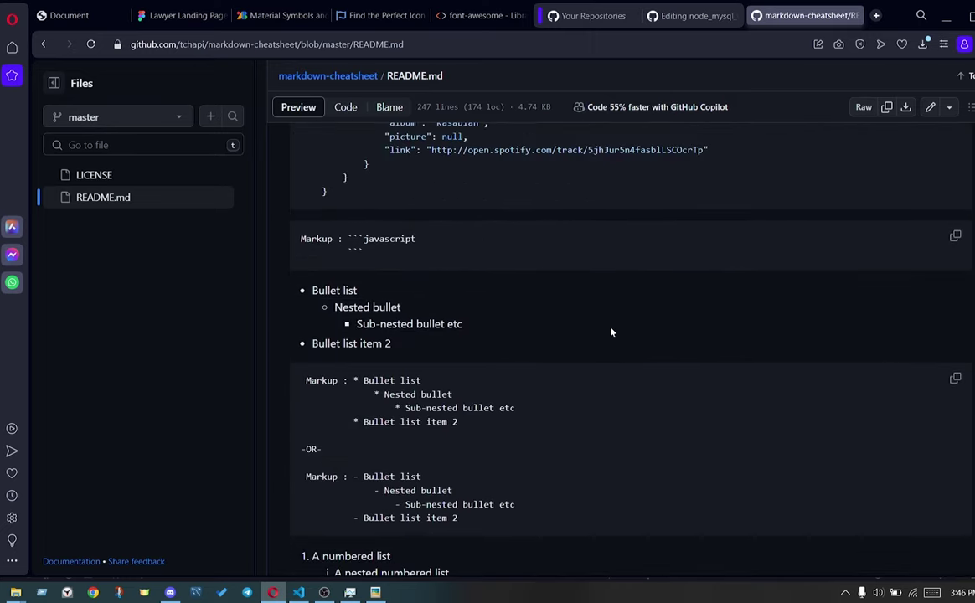
{"action": "scroll", "coordinate": [611, 332], "scroll_direction": "up", "scroll_amount": 1}
{"action": "scroll", "coordinate": [610, 333], "scroll_direction": "up", "scroll_amount": 3}
{"action": "scroll", "coordinate": [610, 332], "scroll_direction": "up", "scroll_amount": 3}
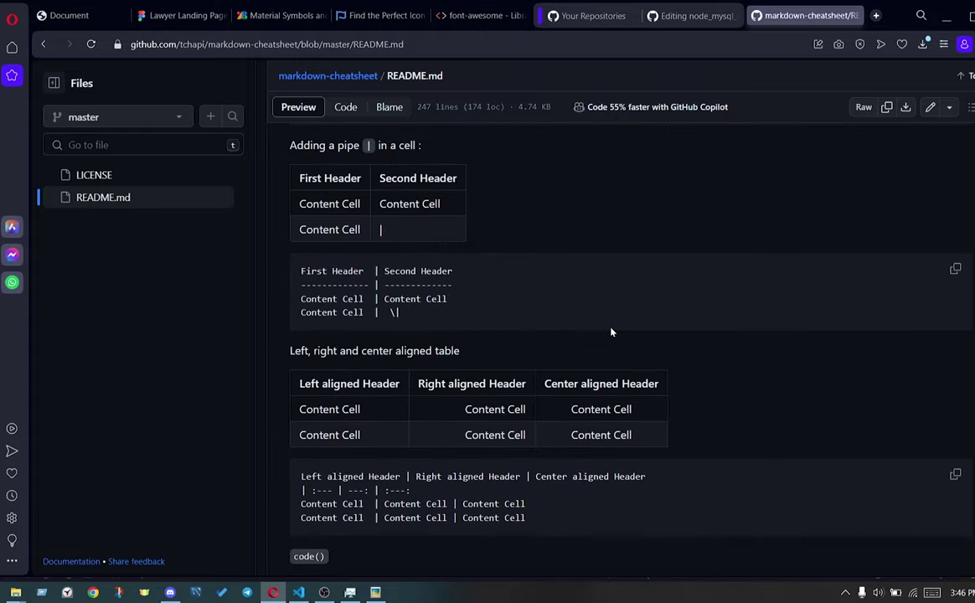
{"action": "scroll", "coordinate": [610, 332], "scroll_direction": "up", "scroll_amount": 3}
{"action": "scroll", "coordinate": [610, 332], "scroll_direction": "up", "scroll_amount": 2}
{"action": "scroll", "coordinate": [611, 333], "scroll_direction": "up", "scroll_amount": 1}
{"action": "scroll", "coordinate": [610, 332], "scroll_direction": "up", "scroll_amount": 2}
{"action": "scroll", "coordinate": [611, 332], "scroll_direction": "up", "scroll_amount": 1}
{"action": "scroll", "coordinate": [611, 332], "scroll_direction": "up", "scroll_amount": 3}
{"action": "scroll", "coordinate": [611, 332], "scroll_direction": "up", "scroll_amount": 3}
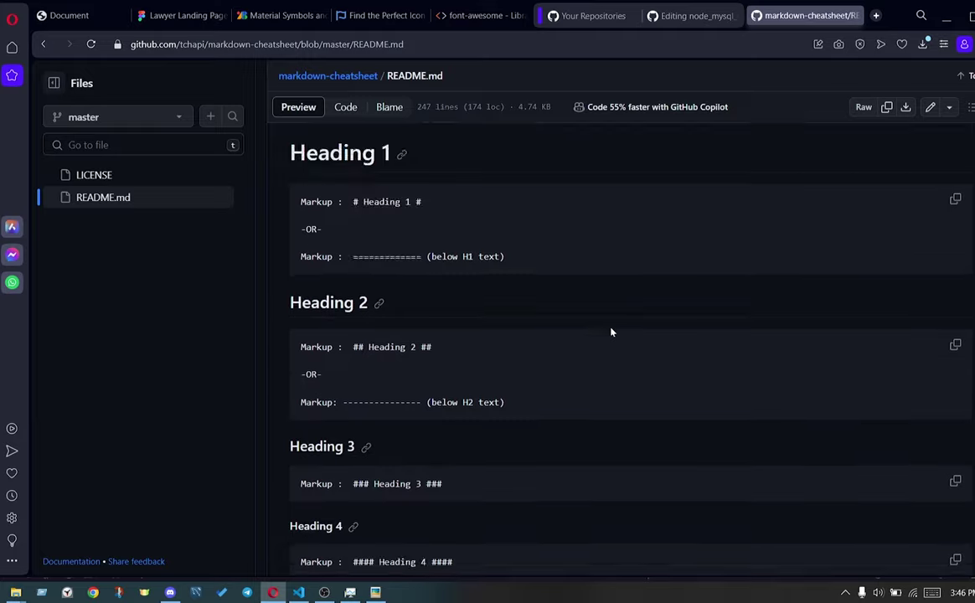
{"action": "scroll", "coordinate": [610, 332], "scroll_direction": "up", "scroll_amount": 3}
{"action": "scroll", "coordinate": [611, 332], "scroll_direction": "down", "scroll_amount": 3}
{"action": "scroll", "coordinate": [541, 264], "scroll_direction": "up", "scroll_amount": 1}
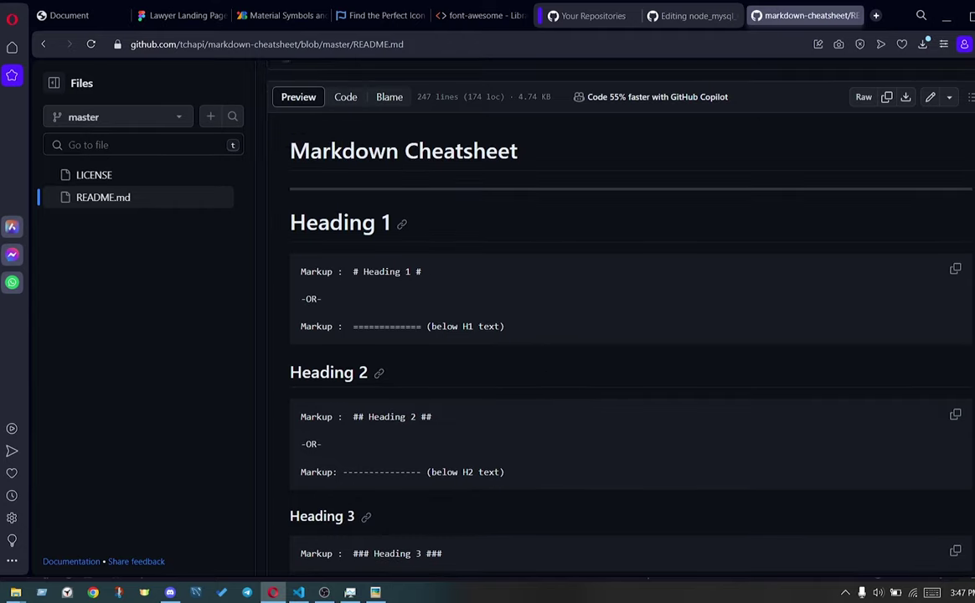
{"action": "scroll", "coordinate": [581, 346], "scroll_direction": "down", "scroll_amount": 2}
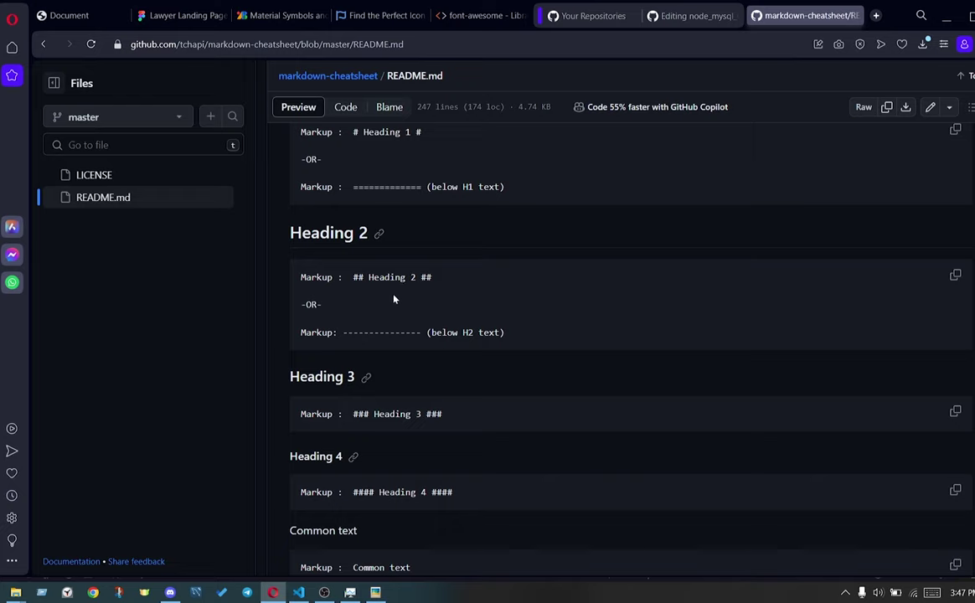
{"action": "scroll", "coordinate": [485, 352], "scroll_direction": "down", "scroll_amount": 1}
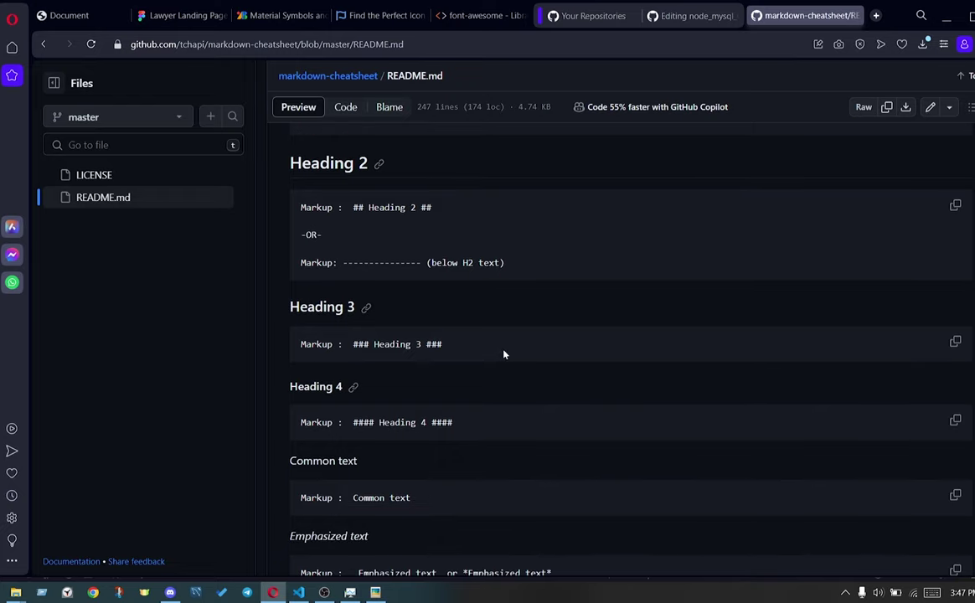
{"action": "scroll", "coordinate": [512, 359], "scroll_direction": "down", "scroll_amount": 2}
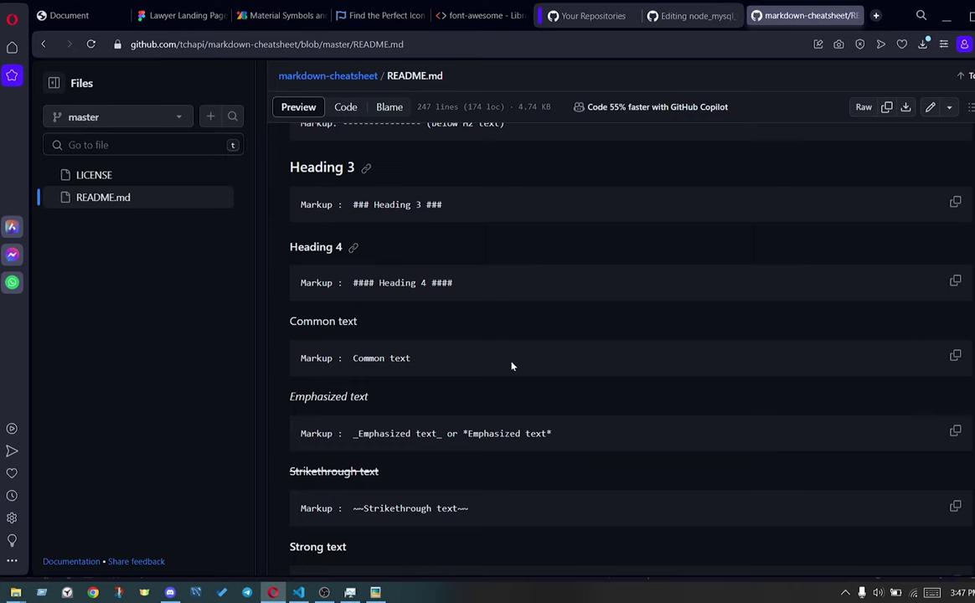
{"action": "scroll", "coordinate": [513, 366], "scroll_direction": "down", "scroll_amount": 2}
{"action": "scroll", "coordinate": [512, 365], "scroll_direction": "down", "scroll_amount": 3}
{"action": "scroll", "coordinate": [512, 368], "scroll_direction": "down", "scroll_amount": 4}
{"action": "scroll", "coordinate": [512, 369], "scroll_direction": "down", "scroll_amount": 4}
{"action": "scroll", "coordinate": [513, 369], "scroll_direction": "down", "scroll_amount": 3}
{"action": "scroll", "coordinate": [513, 370], "scroll_direction": "down", "scroll_amount": 3}
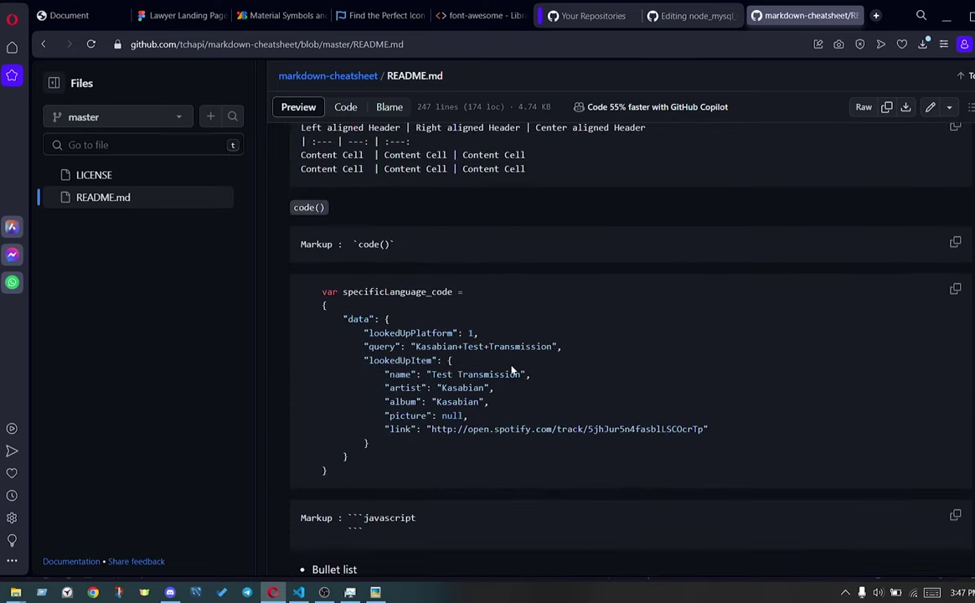
{"action": "scroll", "coordinate": [512, 369], "scroll_direction": "down", "scroll_amount": 3}
{"action": "scroll", "coordinate": [513, 369], "scroll_direction": "down", "scroll_amount": 3}
{"action": "scroll", "coordinate": [512, 369], "scroll_direction": "down", "scroll_amount": 3}
{"action": "scroll", "coordinate": [512, 369], "scroll_direction": "down", "scroll_amount": 3}
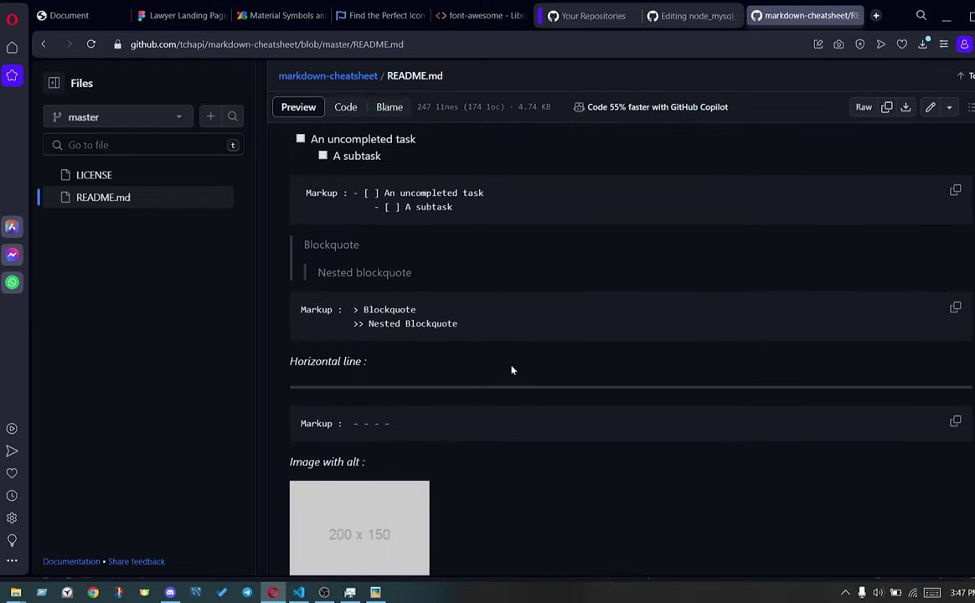
{"action": "scroll", "coordinate": [512, 370], "scroll_direction": "down", "scroll_amount": 3}
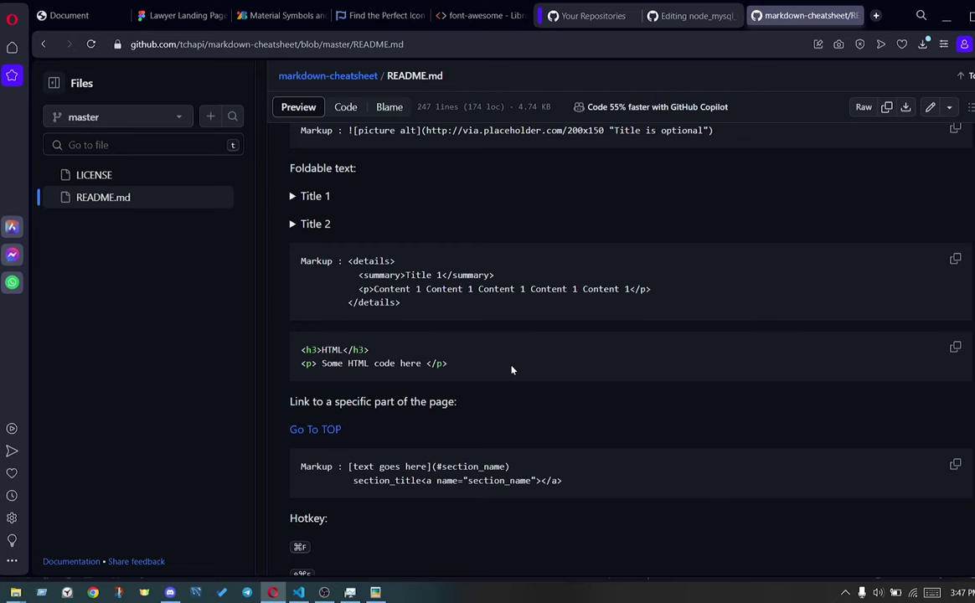
{"action": "scroll", "coordinate": [505, 329], "scroll_direction": "down", "scroll_amount": 5}
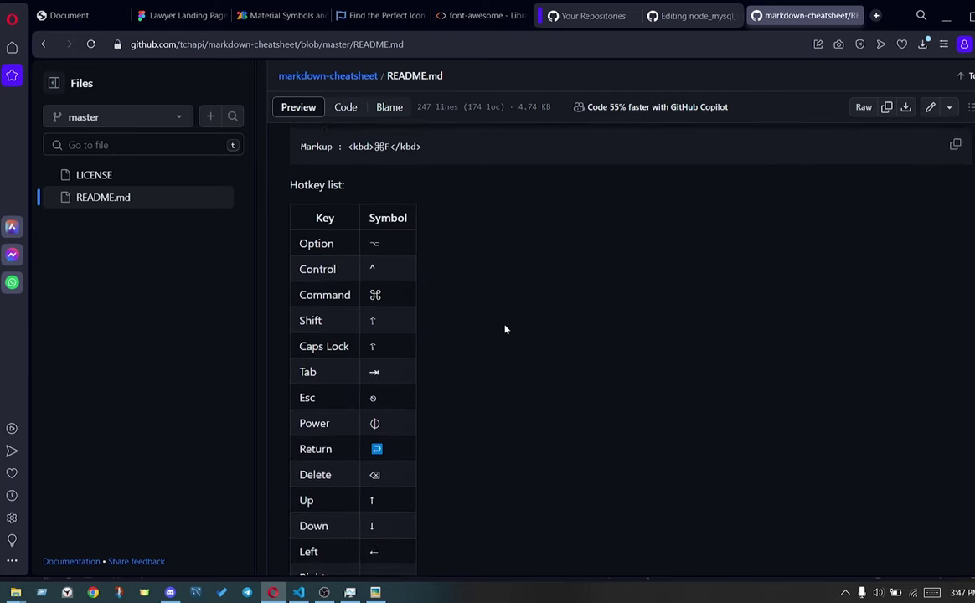
{"action": "key", "text": "alt+Tab"}
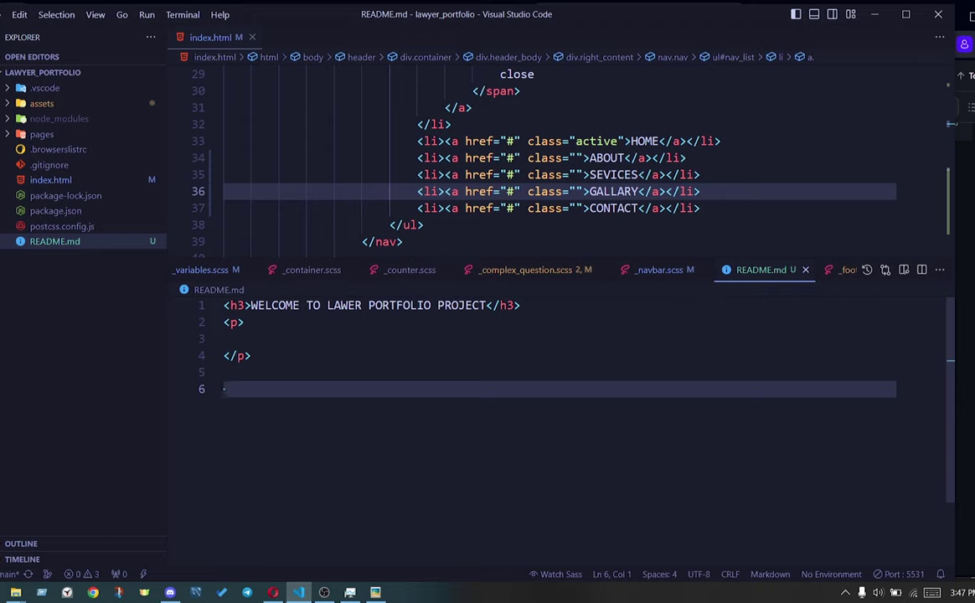
Add an <h5> 'Technologies' heading below the paragraph and save README.md
{"action": "type", "text": "h"}
{"action": "type", "text": "4"}
{"action": "key", "text": "BackSpace"}
{"action": "type", "text": "3"}
{"action": "key", "text": "BackSpace"}
{"action": "key", "text": "BackSpace"}
{"action": "type", "text": "<h5>Techl"}
{"action": "type", "text": "nolog"}
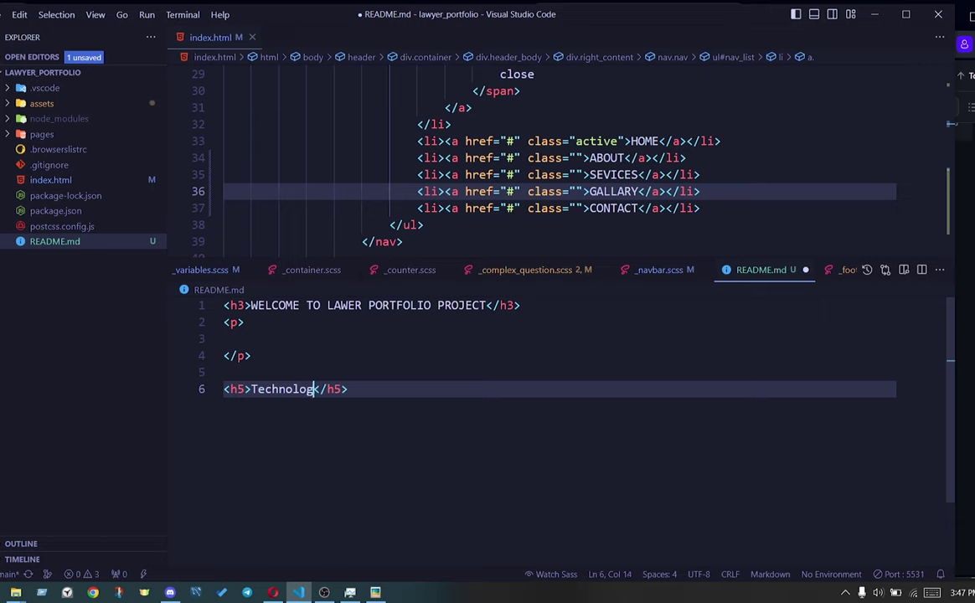
{"action": "type", "text": "ies"}
{"action": "key", "text": "End"}
{"action": "key", "text": "Return"}
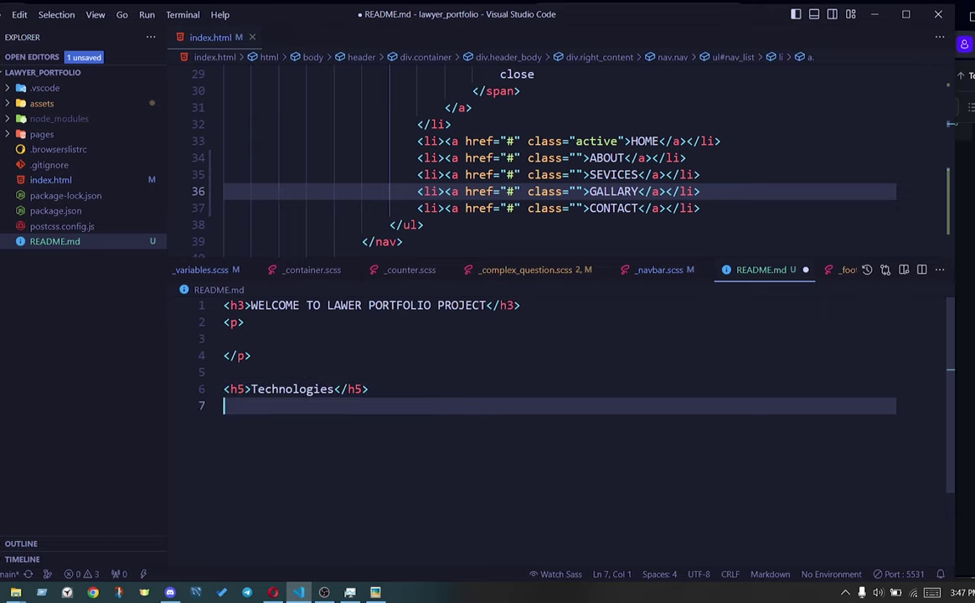
{"action": "key", "text": "ctrl+s"}
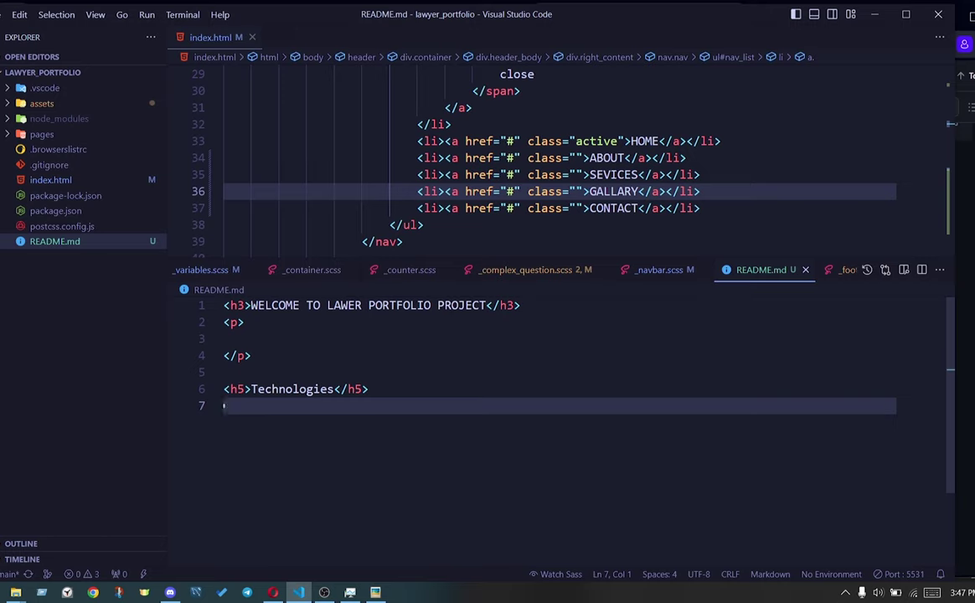
Start an ordered list under the heading with a first item 'HTML 5'
{"action": "type", "text": "ol"}
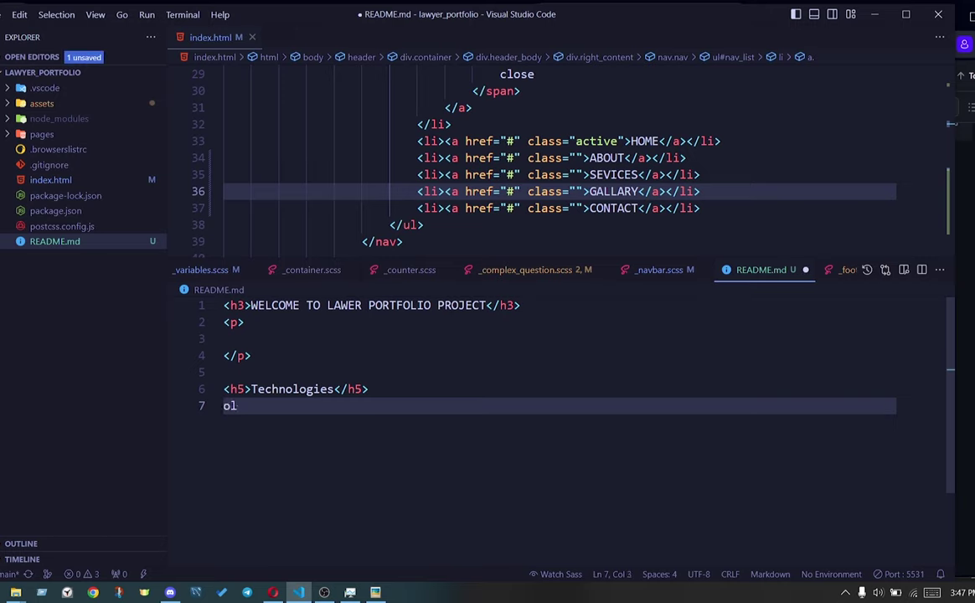
{"action": "key", "text": "BackSpace"}
{"action": "key", "text": "BackSpace"}
{"action": "type", "text": "l"}
{"action": "key", "text": "BackSpace"}
{"action": "type", "text": "<ol>"}
{"action": "key", "text": "Return"}
{"action": "key", "text": "Return"}
{"action": "left_click", "coordinate": [251, 422]}
{"action": "type", "text": "<li>"}
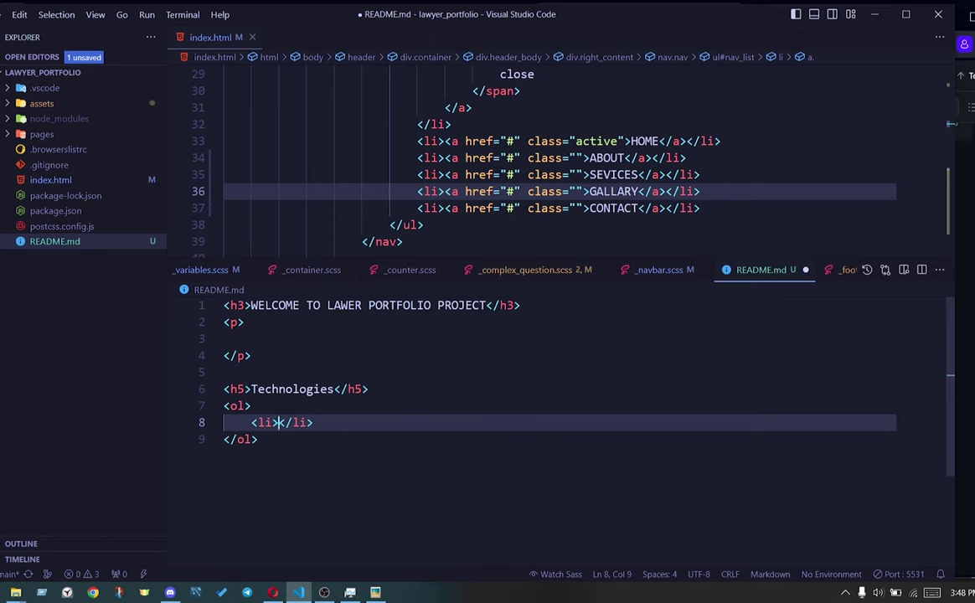
{"action": "type", "text": "HTML %"}
{"action": "key", "text": "BackSpace"}
{"action": "type", "text": "5"}
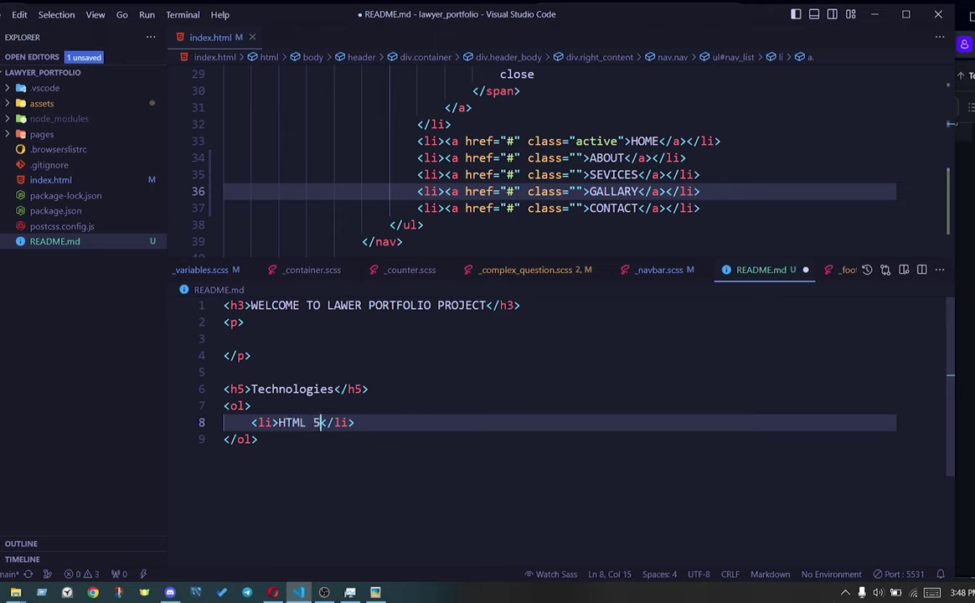
Add 'CSS 3' and 'SCSS' list items by duplicating the line, and save
{"action": "key", "text": "shift+alt+Down"}
{"action": "key", "text": "BackSpace"}
{"action": "key", "text": "BackSpace"}
{"action": "key", "text": "BackSpace"}
{"action": "key", "text": "BackSpace"}
{"action": "key", "text": "BackSpace"}
{"action": "key", "text": "BackSpace"}
{"action": "type", "text": "CSS 3"}
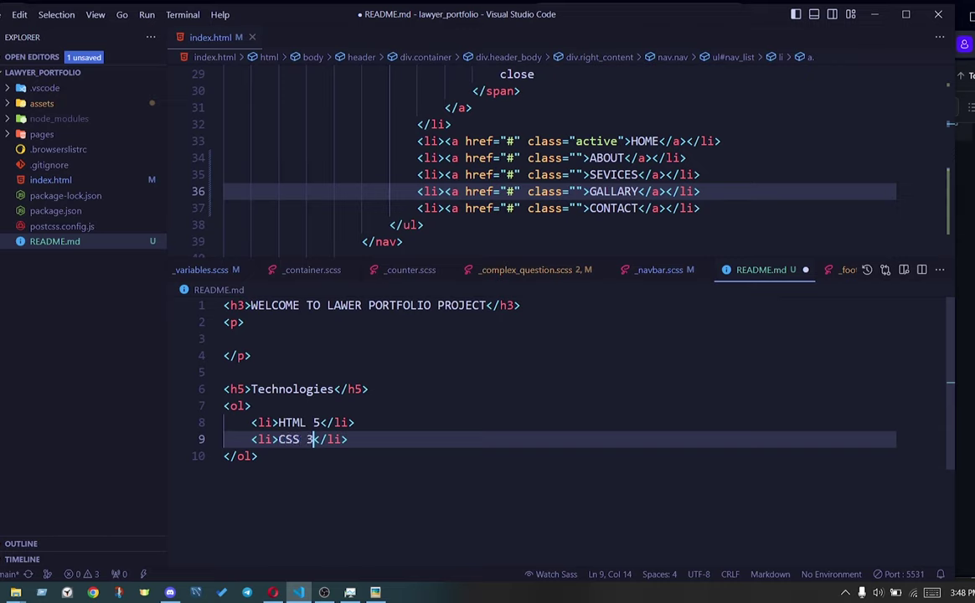
{"action": "key", "text": "shift+alt+Down"}
{"action": "key", "text": "BackSpace"}
{"action": "key", "text": "BackSpace"}
{"action": "key", "text": "BackSpace"}
{"action": "key", "text": "BackSpace"}
{"action": "key", "text": "BackSpace"}
{"action": "type", "text": "SASS"}
{"action": "key", "text": "BackSpace"}
{"action": "key", "text": "BackSpace"}
{"action": "key", "text": "BackSpace"}
{"action": "type", "text": "S"}
{"action": "key", "text": "BackSpace"}
{"action": "type", "text": "CSS"}
{"action": "key", "text": "shift+alt+Down"}
{"action": "key", "text": "BackSpace"}
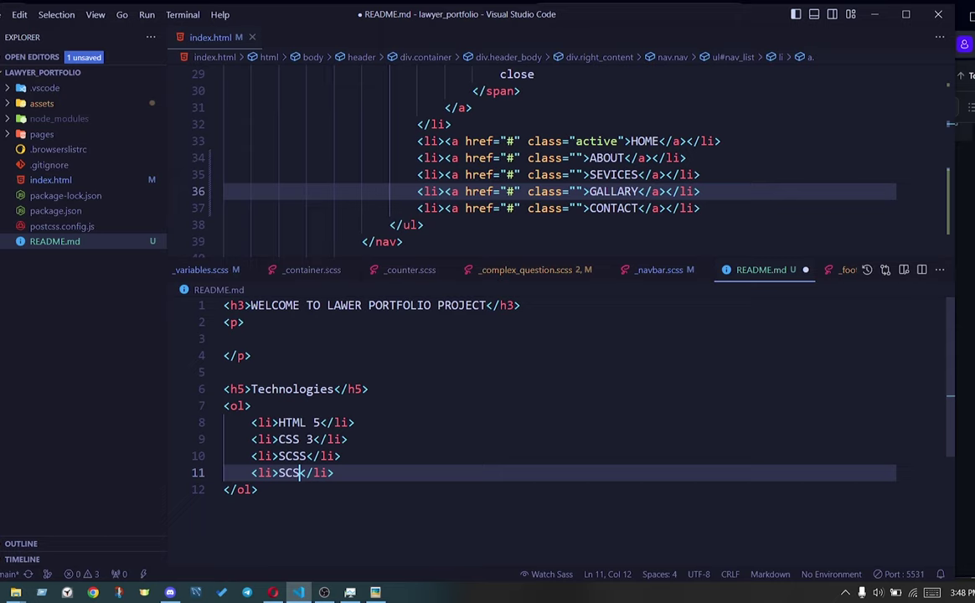
{"action": "key", "text": "ctrl+s"}
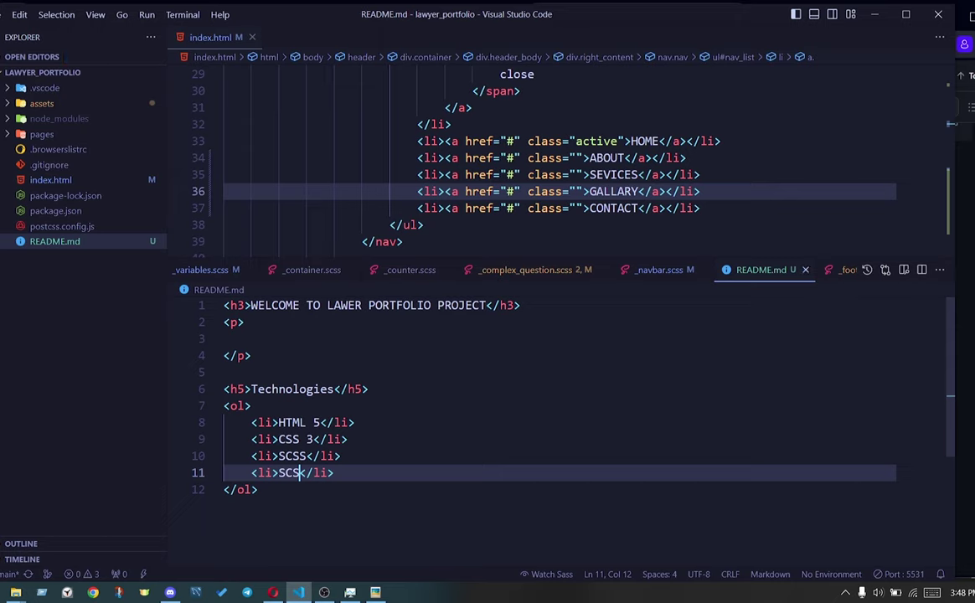
Delete the leftover empty list item and save README.md
{"action": "key", "text": "BackSpace"}
{"action": "key", "text": "BackSpace"}
{"action": "key", "text": "BackSpace"}
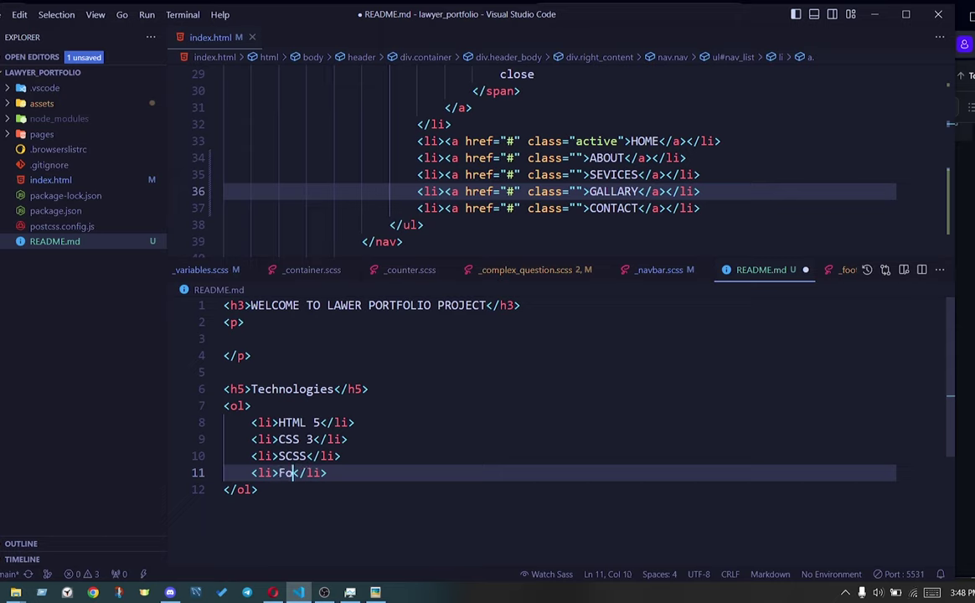
{"action": "type", "text": "Go"}
{"action": "key", "text": "BackSpace"}
{"action": "key", "text": "BackSpace"}
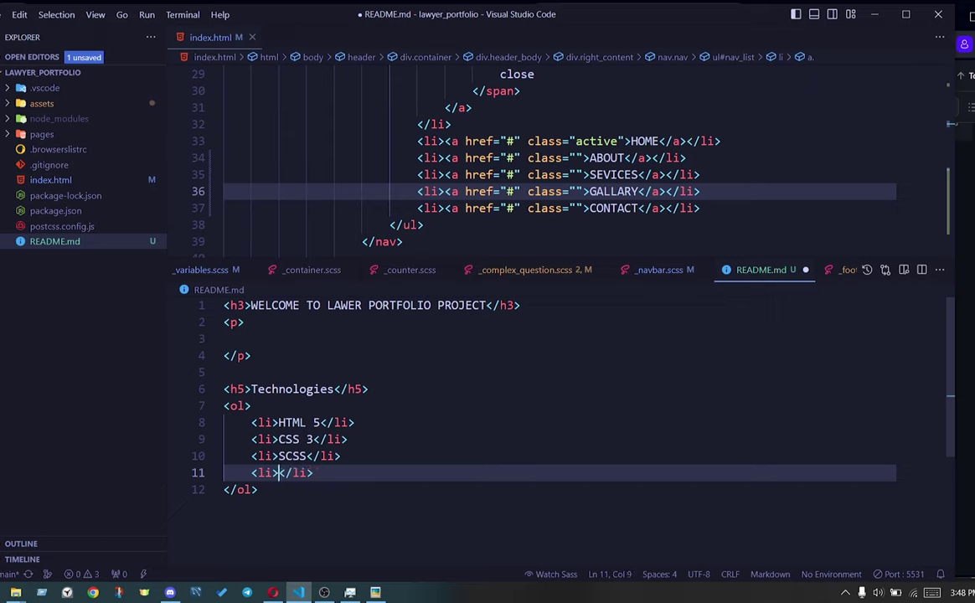
{"action": "key", "text": "Right"}
{"action": "key", "text": "Right"}
{"action": "key", "text": "Right"}
{"action": "key", "text": "Down"}
{"action": "key", "text": "Up"}
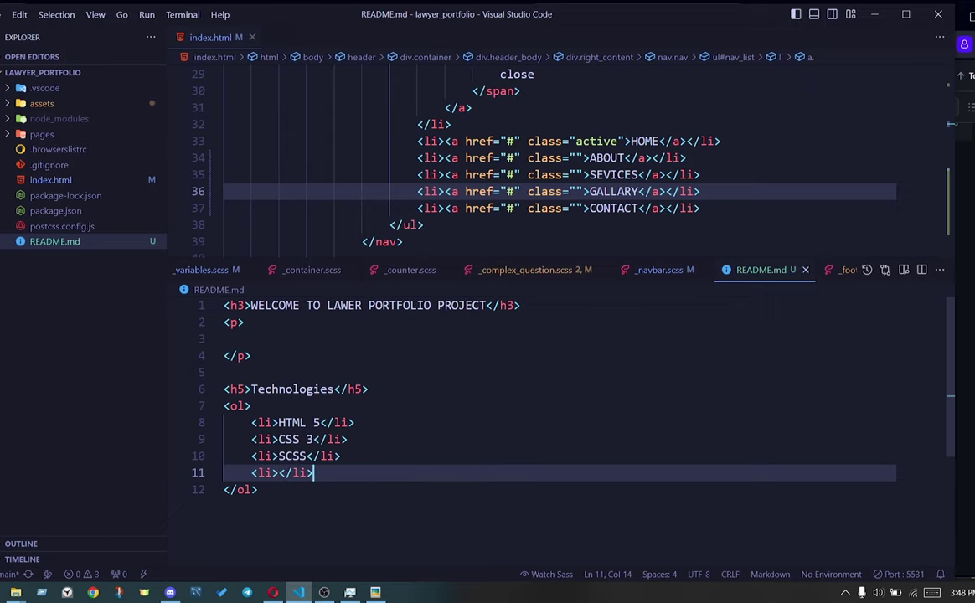
{"action": "key", "text": "BackSpace"}
{"action": "key", "text": "BackSpace"}
{"action": "key", "text": "BackSpace"}
{"action": "key", "text": "BackSpace"}
{"action": "key", "text": "BackSpace"}
{"action": "key", "text": "BackSpace"}
{"action": "key", "text": "BackSpace"}
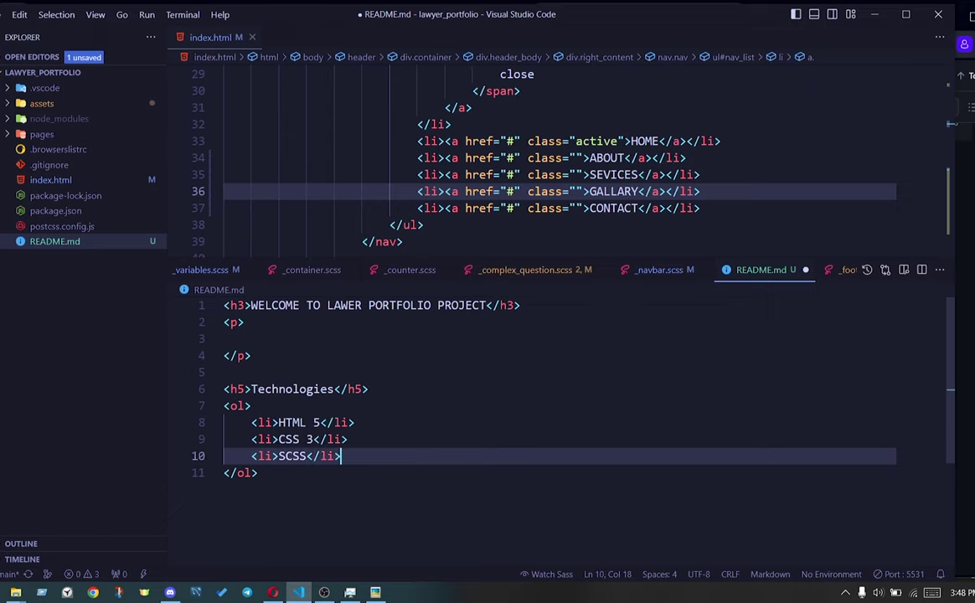
{"action": "key", "text": "ctrl+s"}
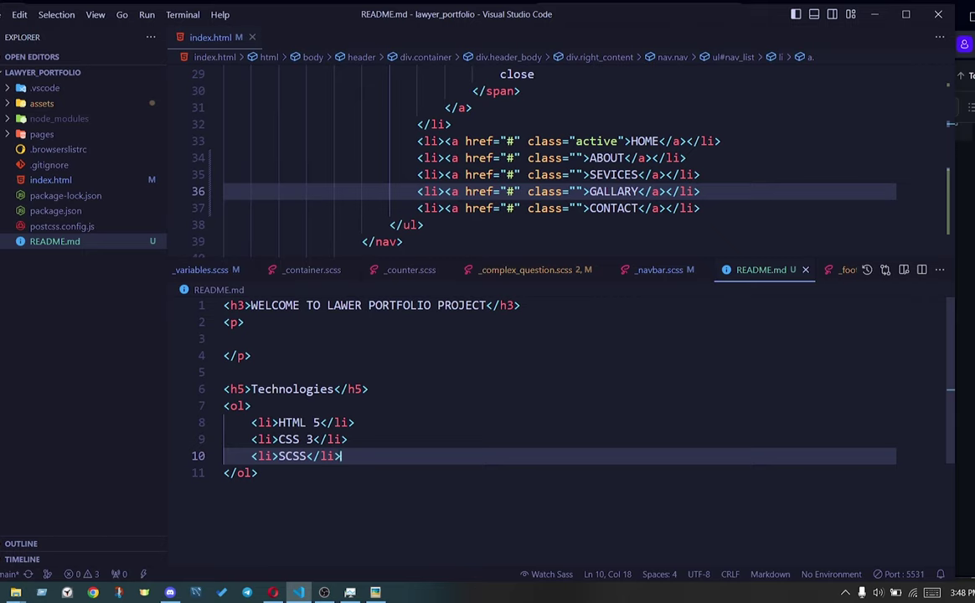
Open a new terminal and show the Source Control list of changed files
{"action": "left_click", "coordinate": [179, 16]}
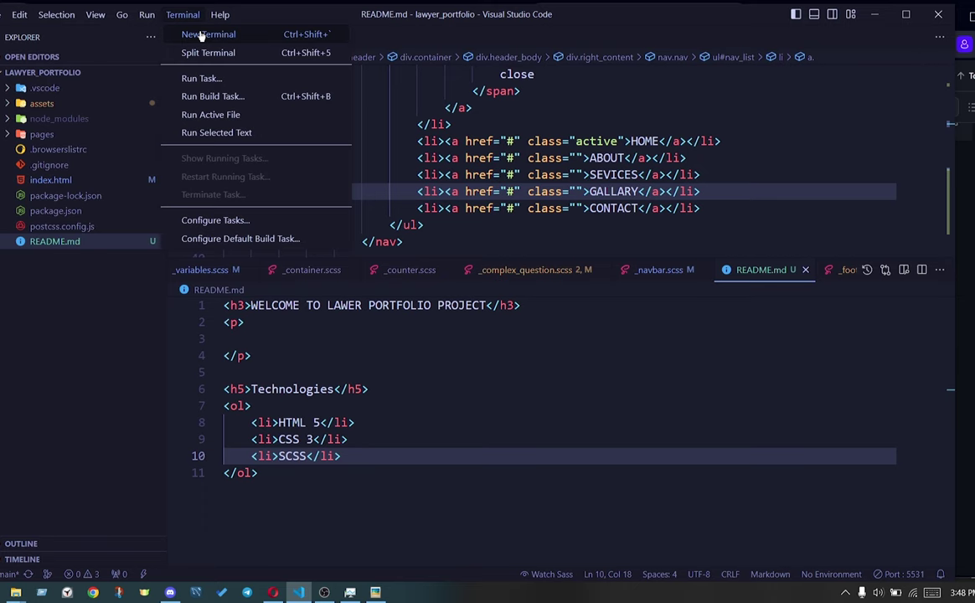
{"action": "left_click", "coordinate": [209, 34]}
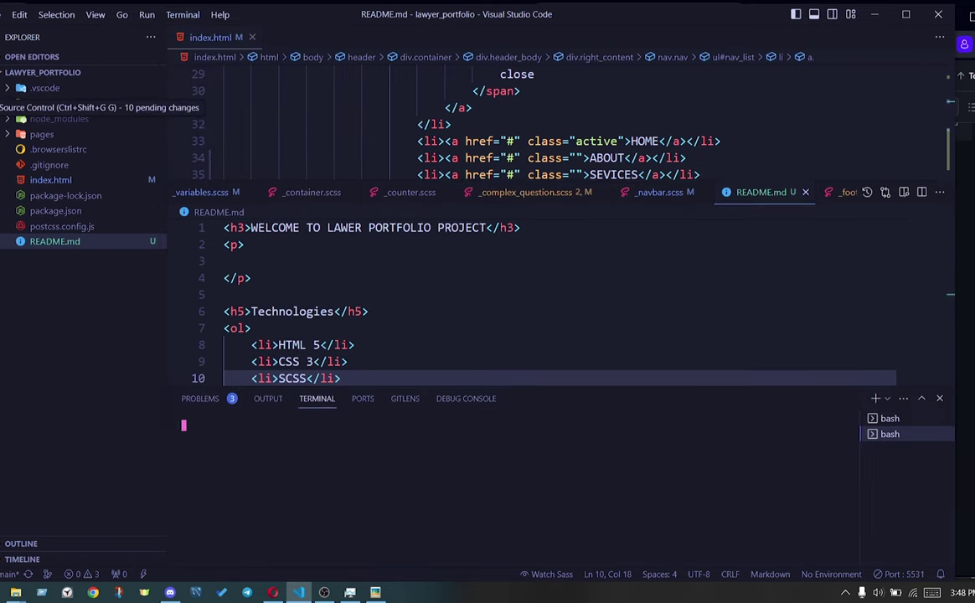
{"action": "left_click", "coordinate": [4, 107]}
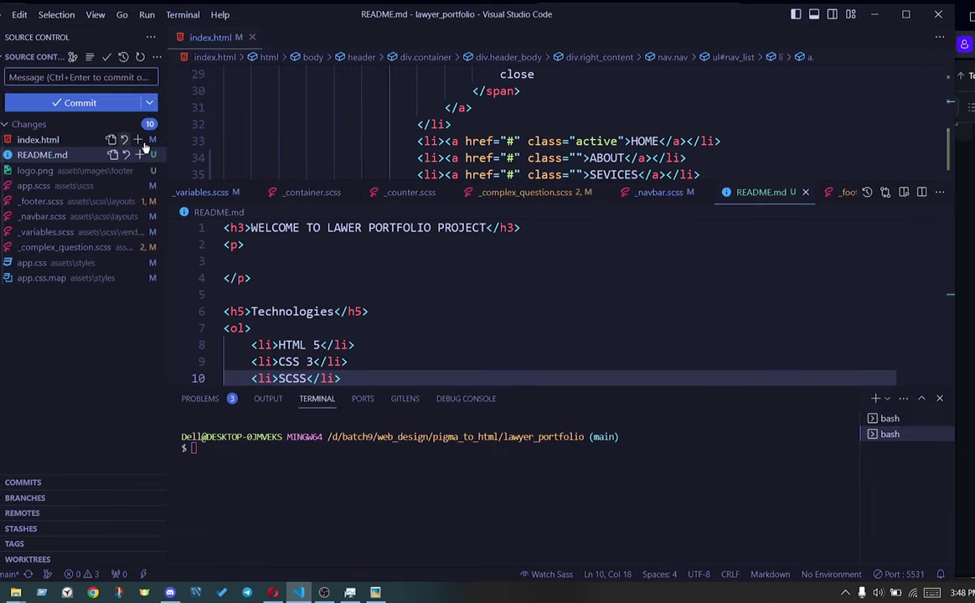
Stage and commit index.html with a 'footer part html' message
{"action": "left_click", "coordinate": [139, 140]}
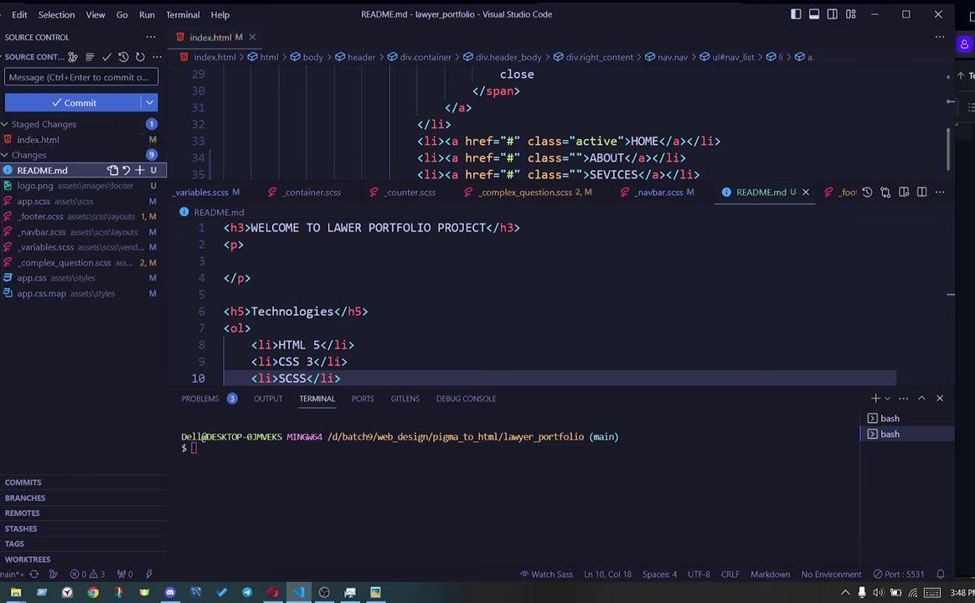
{"action": "type", "text": "footer part html"}
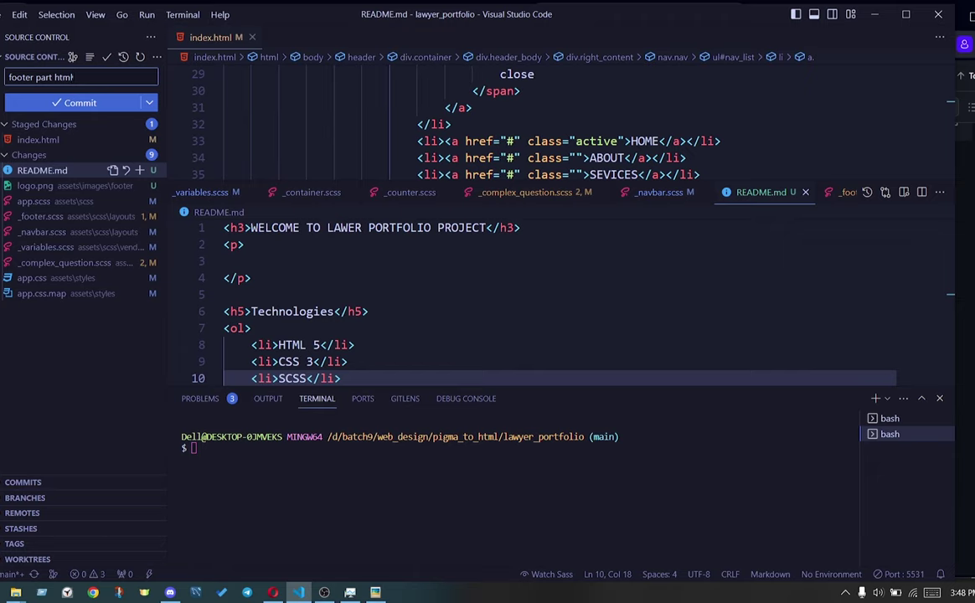
{"action": "key", "text": "ctrl+Return"}
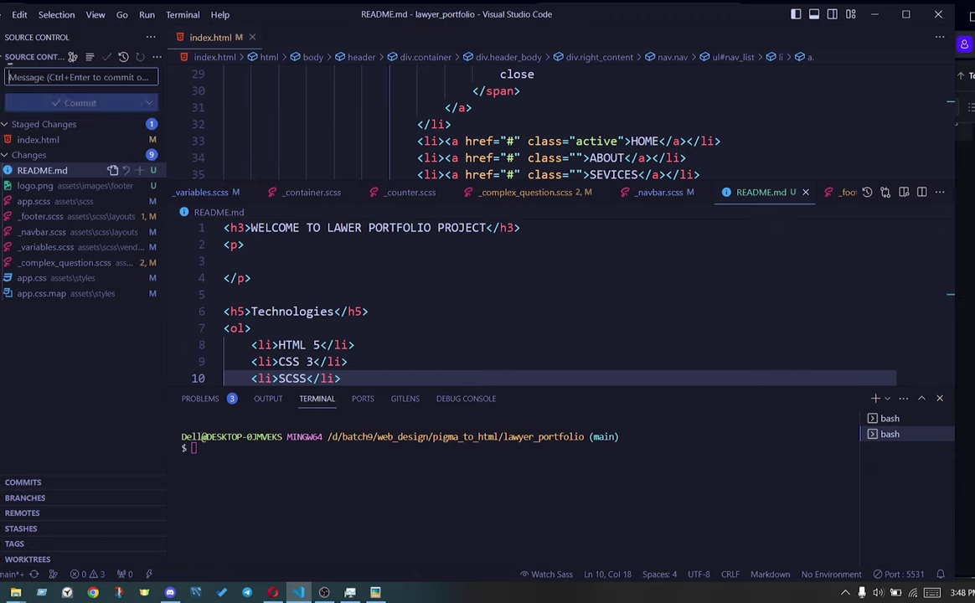
Stage and commit README.md as 'add readme'
{"action": "left_click", "coordinate": [140, 139]}
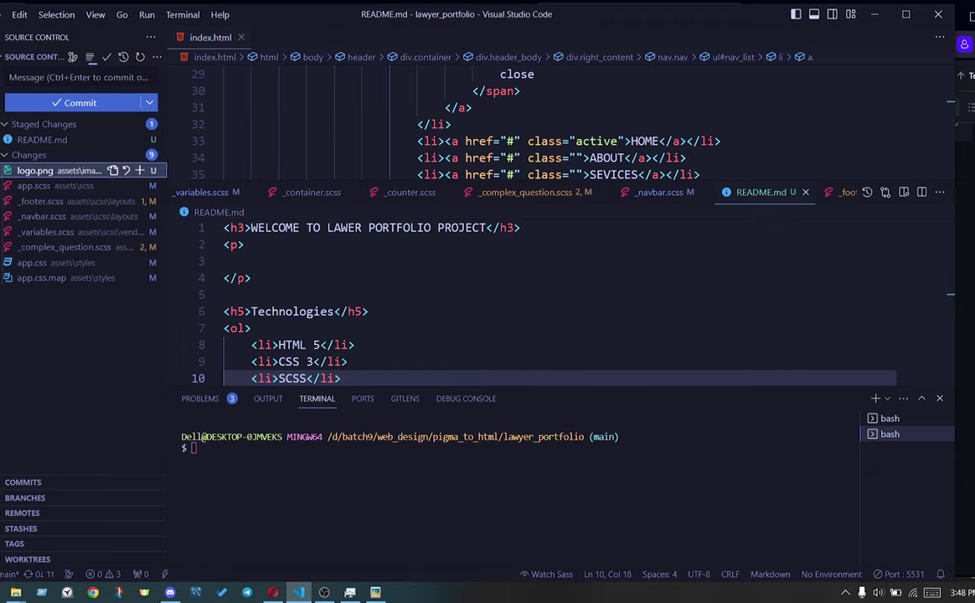
{"action": "left_click", "coordinate": [92, 76]}
{"action": "type", "text": "add"}
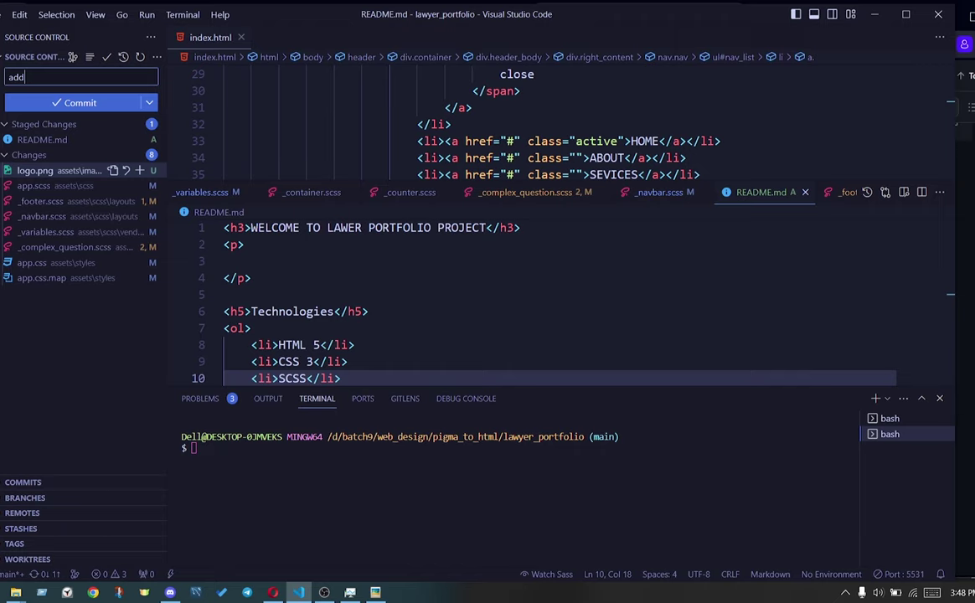
{"action": "type", "text": " readme file"}
{"action": "key", "text": "ctrl+Return"}
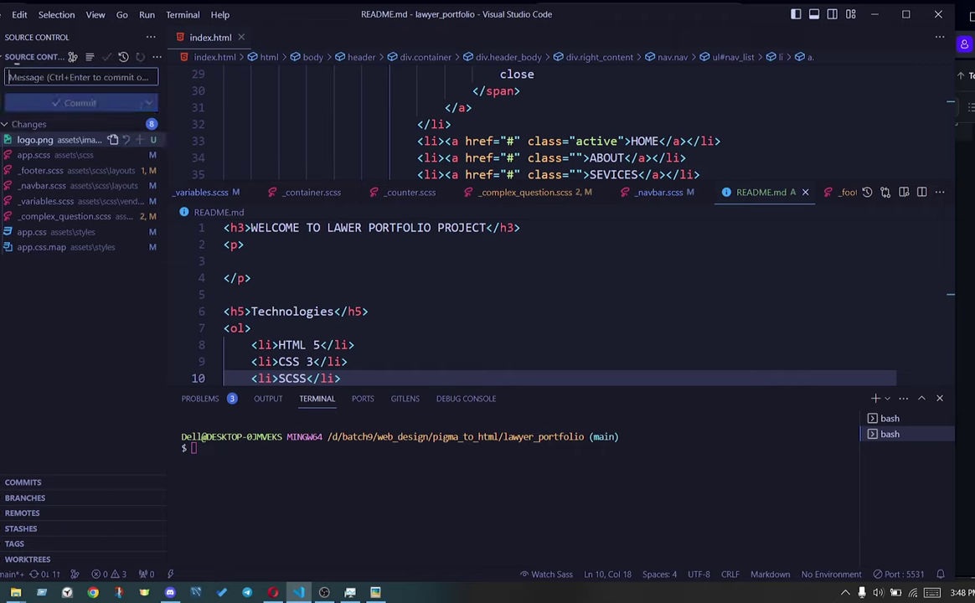
Stage and commit logo.png as 'footer logo download'
{"action": "left_click", "coordinate": [139, 140]}
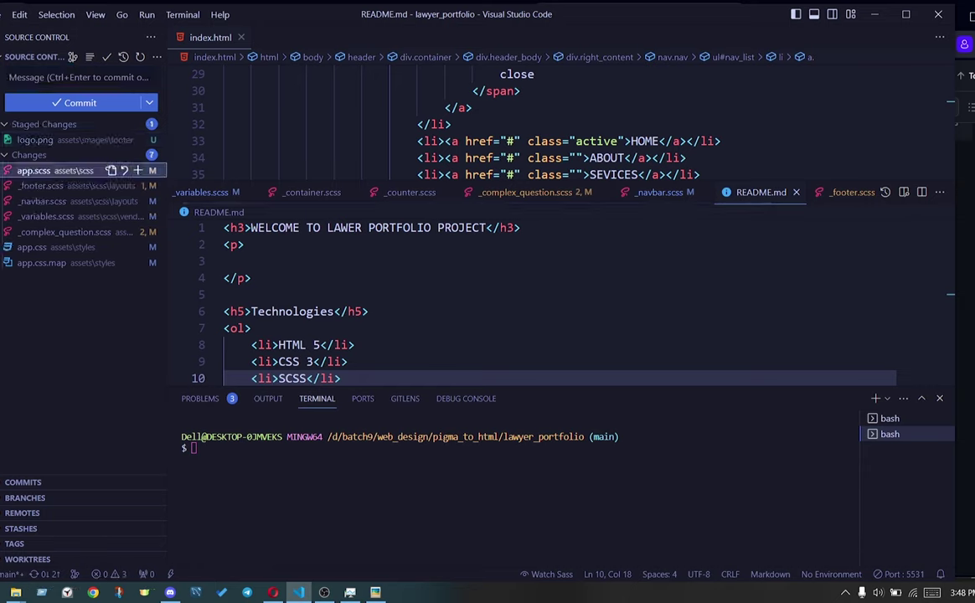
{"action": "type", "text": "footer logotdow"}
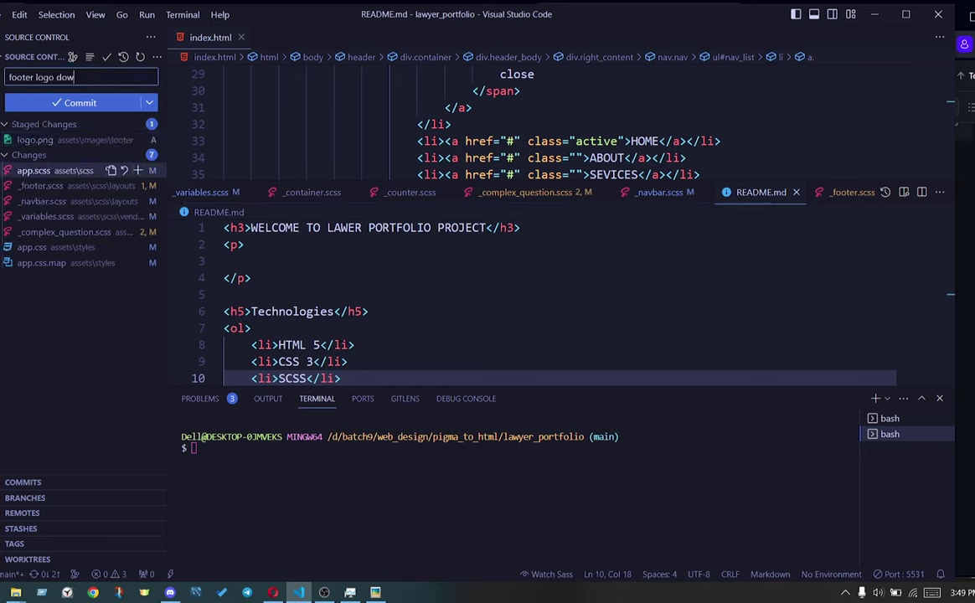
{"action": "type", "text": "nload"}
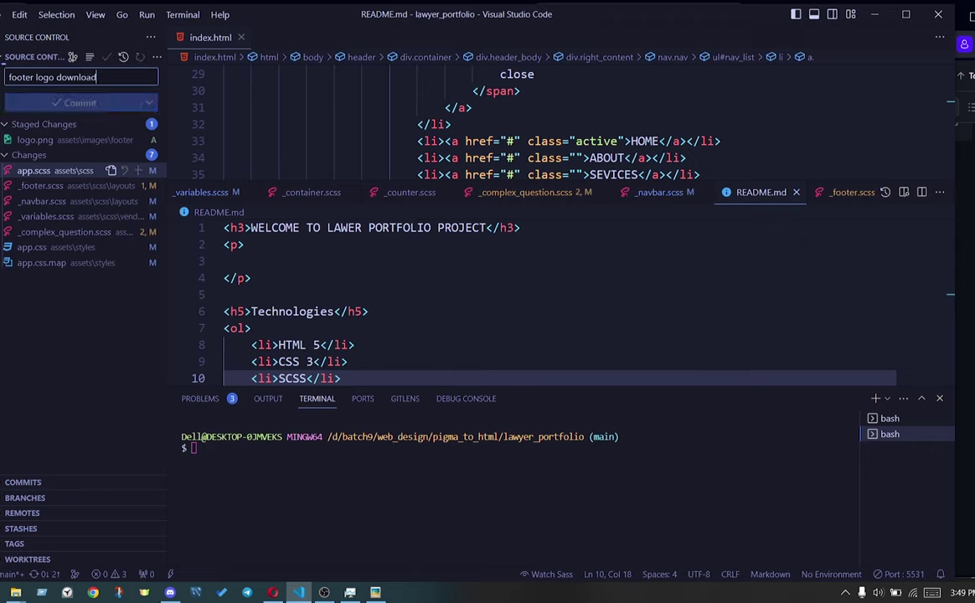
{"action": "left_click", "coordinate": [89, 103]}
{"action": "left_click", "coordinate": [139, 139]}
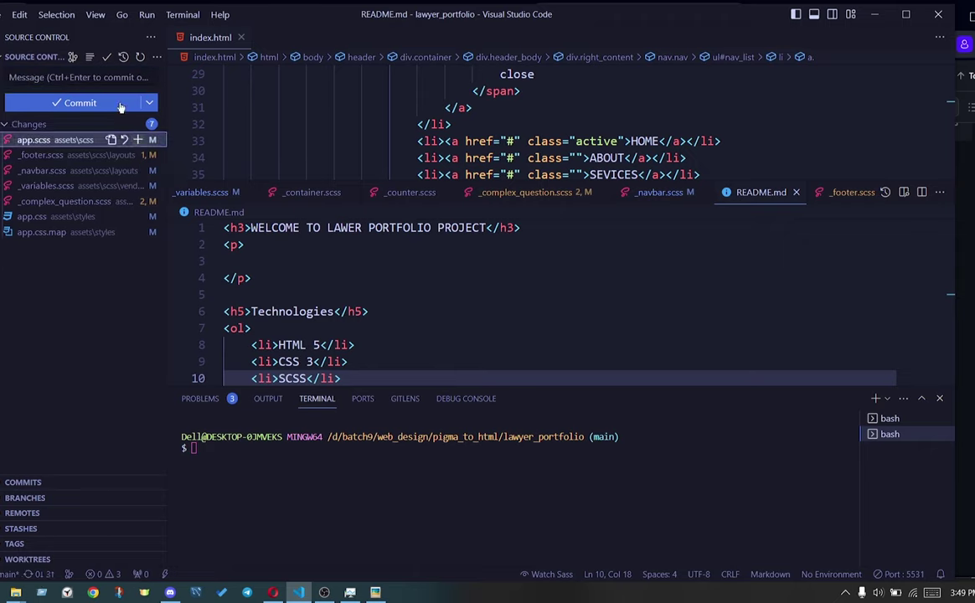
Commit app.scss with a 'footer' message and _footer.scss with its own message
{"action": "left_click", "coordinate": [81, 77]}
{"action": "type", "text": "footer css connet"}
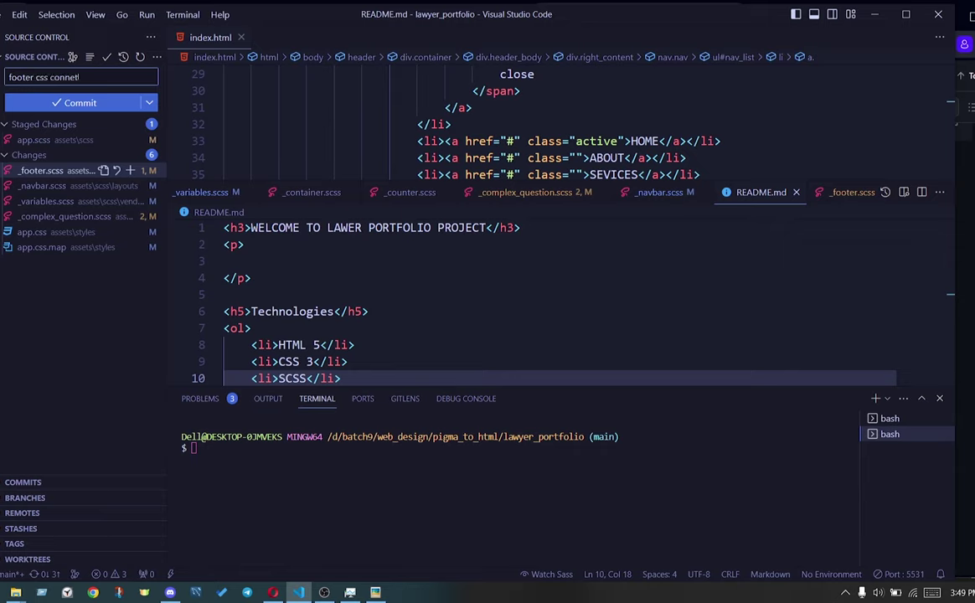
{"action": "key", "text": "ctrl+Return"}
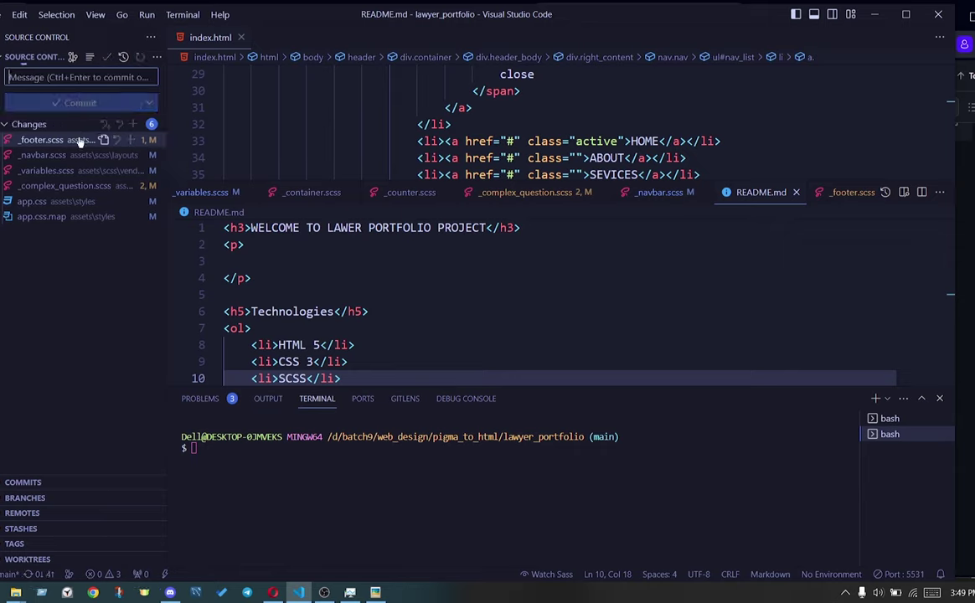
{"action": "left_click", "coordinate": [131, 140]}
{"action": "left_click", "coordinate": [80, 77]}
{"action": "type", "text": "f"}
{"action": "type", "text": "er "}
{"action": "type", "text": "s cha"}
{"action": "key", "text": "ctrl+Return"}
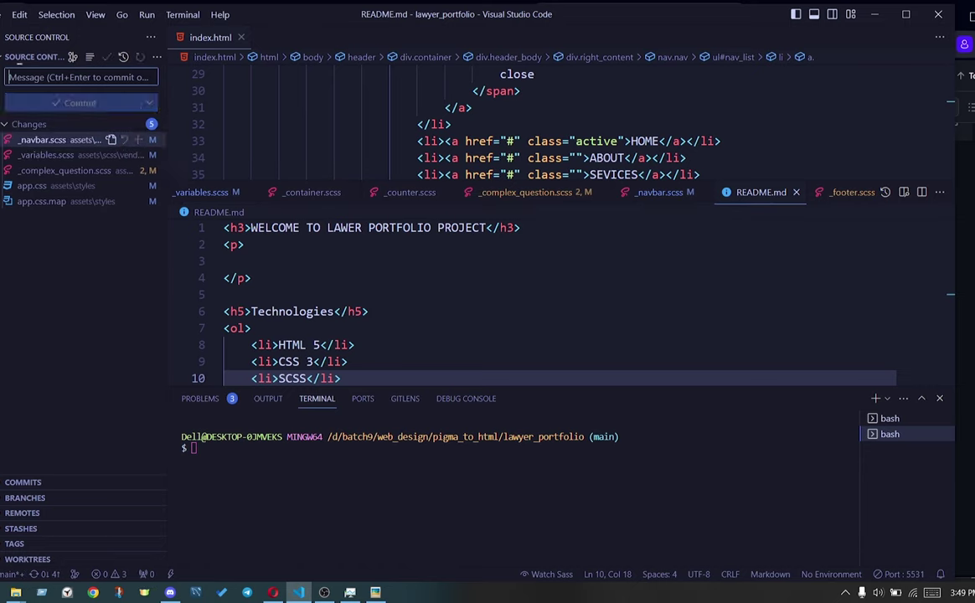
Commit _navbar.scss as 'hover fixed' and _variables.scss as 'update'
{"action": "left_click", "coordinate": [138, 140]}
{"action": "left_click", "coordinate": [80, 77]}
{"action": "type", "text": "hover fixed"}
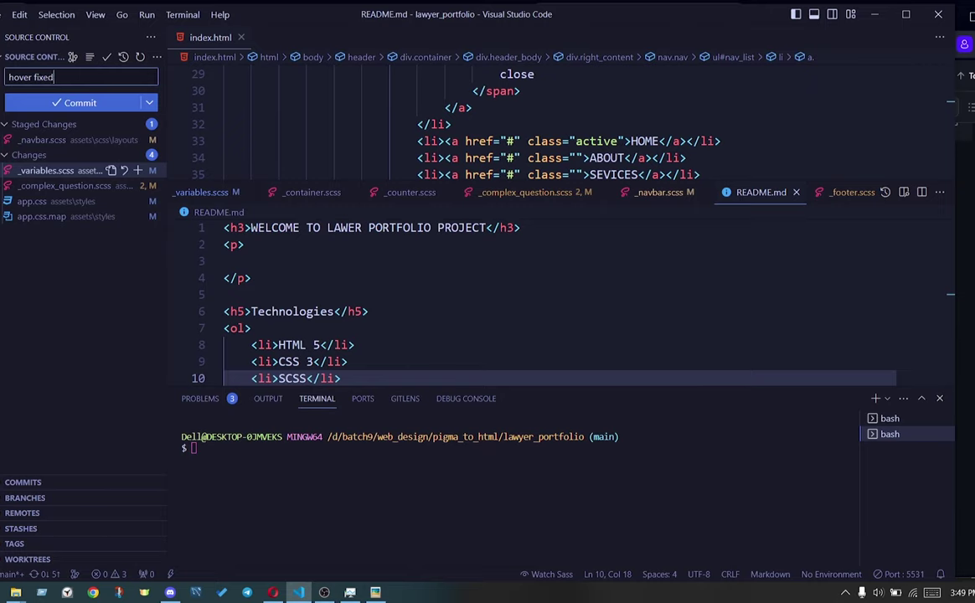
{"action": "key", "text": "ctrl+Return"}
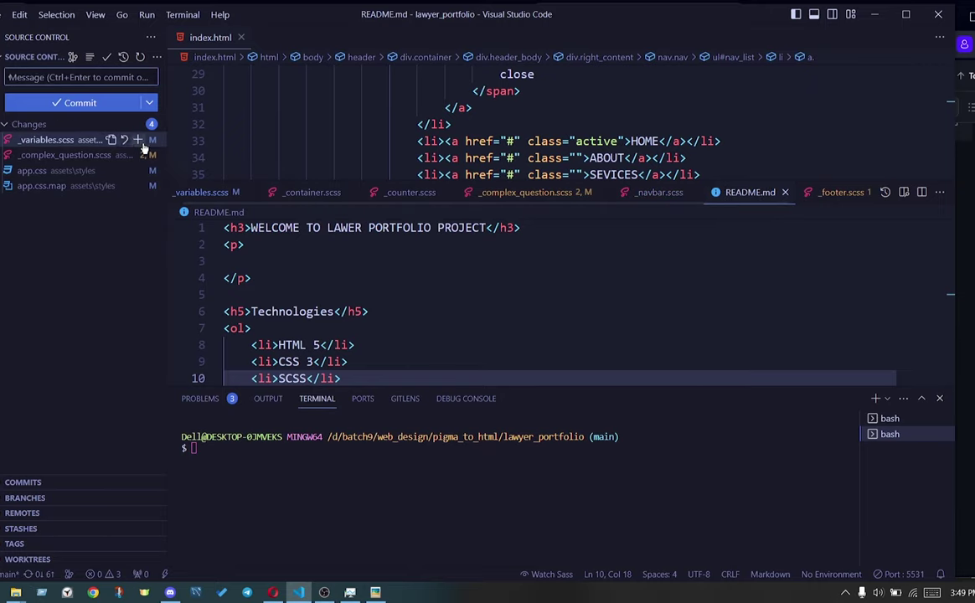
{"action": "left_click", "coordinate": [138, 139]}
{"action": "left_click", "coordinate": [81, 76]}
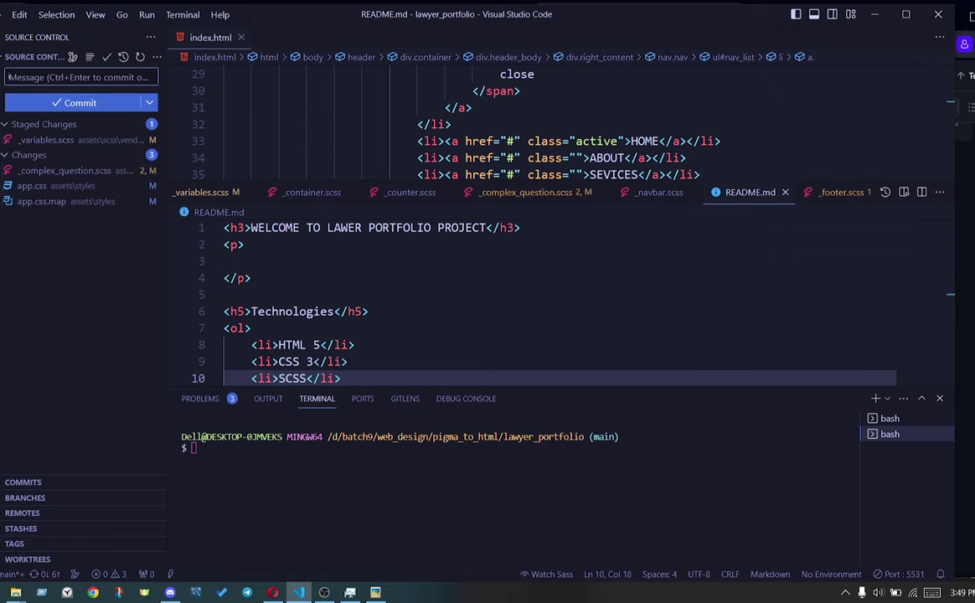
{"action": "type", "text": "update"}
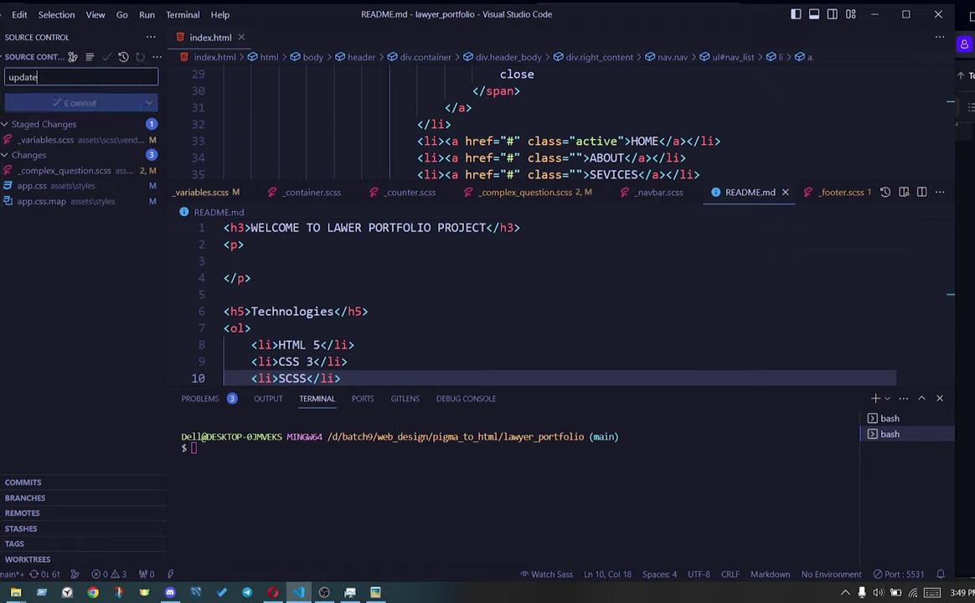
{"action": "key", "text": "ctrl+Return"}
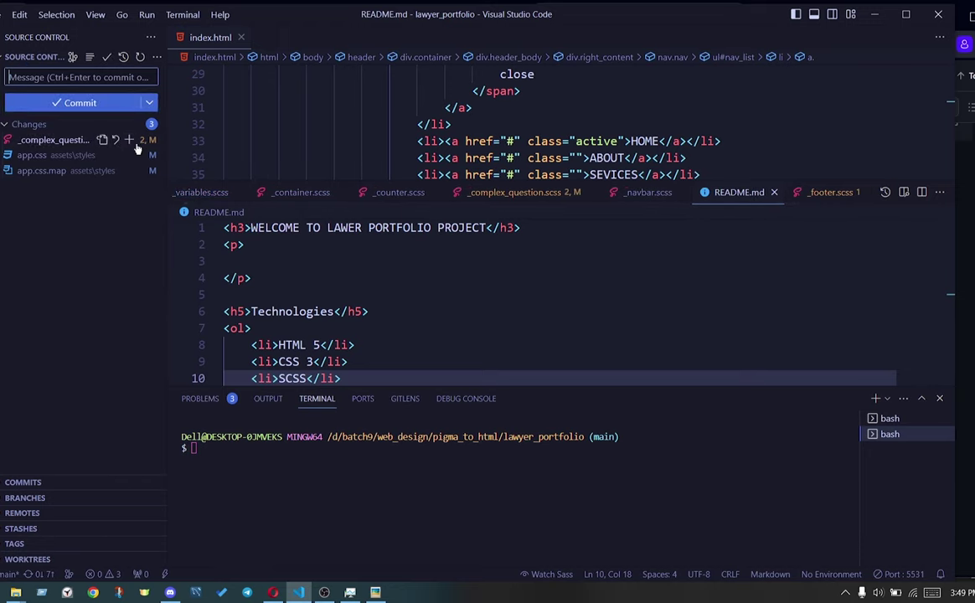
Stage _complex_question.scss and open its changes for review
{"action": "left_click", "coordinate": [122, 49]}
{"action": "left_click", "coordinate": [129, 140]}
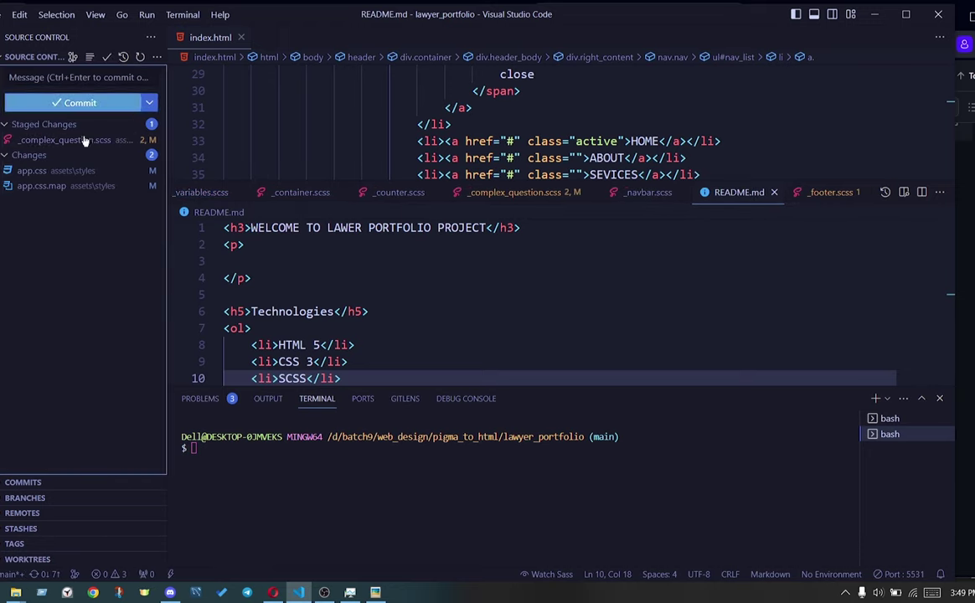
{"action": "left_click", "coordinate": [67, 140]}
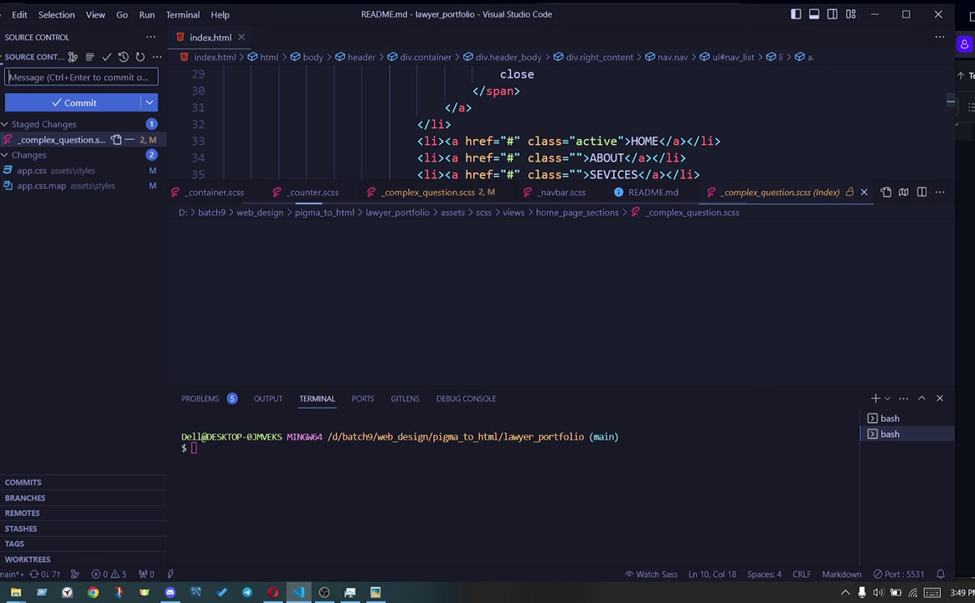
Commit _complex_question.scss with a border-removal message, then app.css and app.css.map as 'css update'
{"action": "type", "text": "b"}
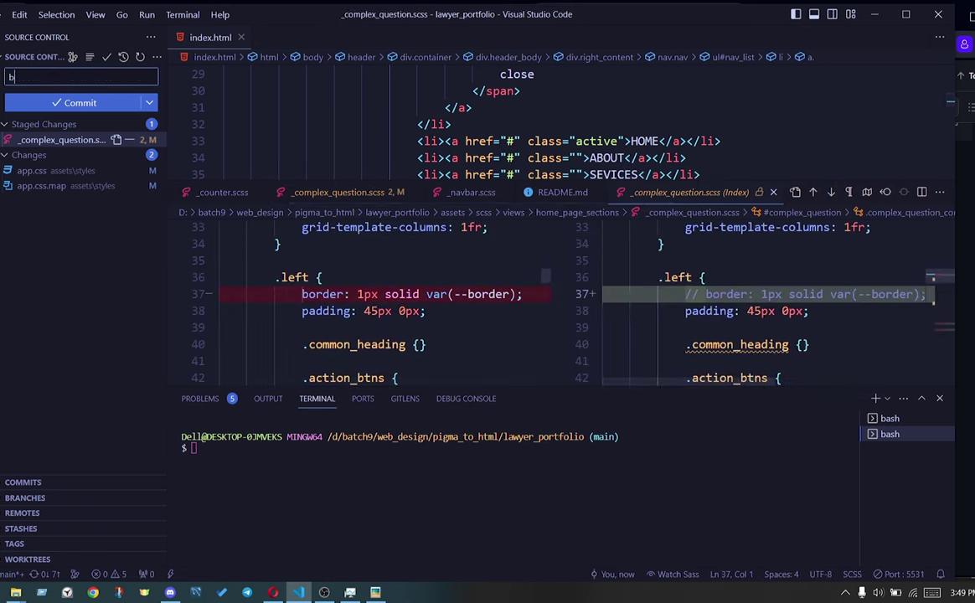
{"action": "type", "text": "order remove"}
{"action": "key", "text": "ctrl+Return"}
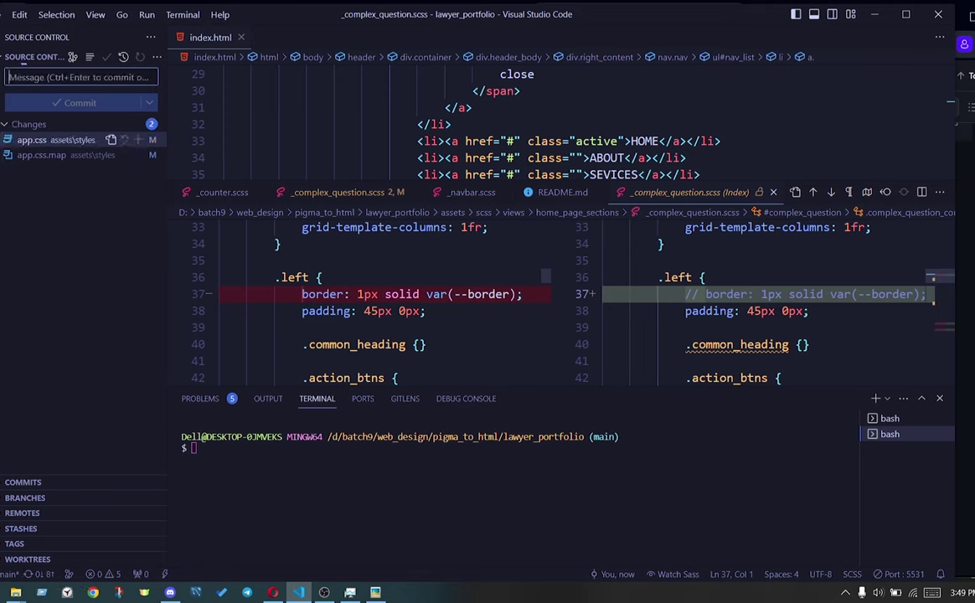
{"action": "left_click", "coordinate": [134, 124]}
{"action": "left_click", "coordinate": [10, 77]}
{"action": "type", "text": "css u"}
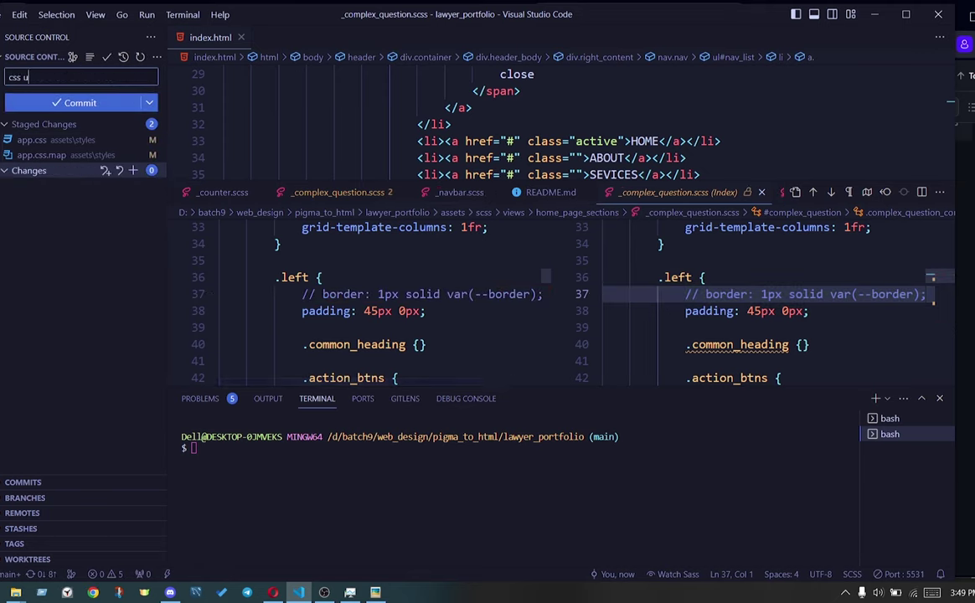
{"action": "type", "text": "date"}
{"action": "key", "text": "ctrl+Return"}
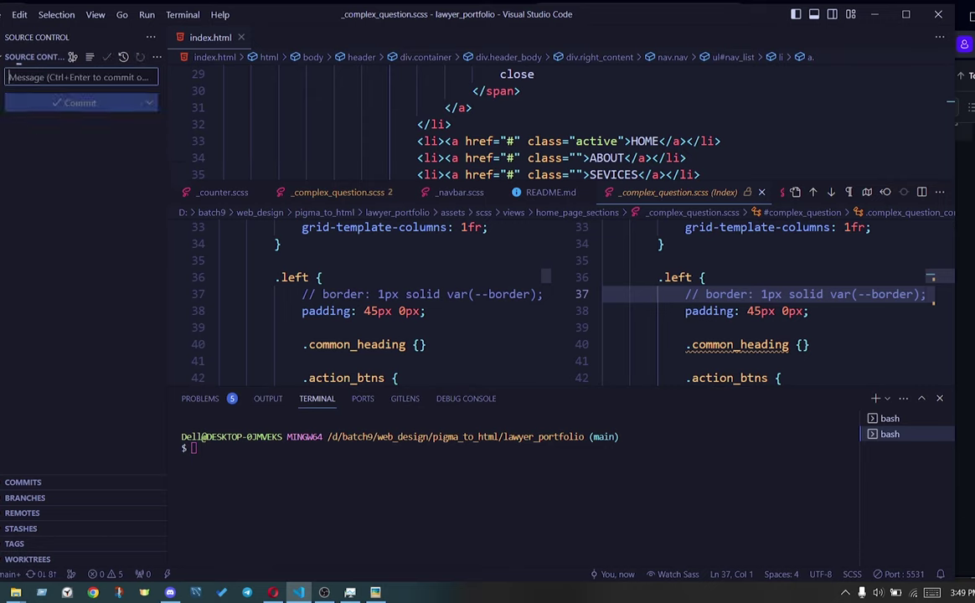
{"action": "left_click", "coordinate": [157, 56]}
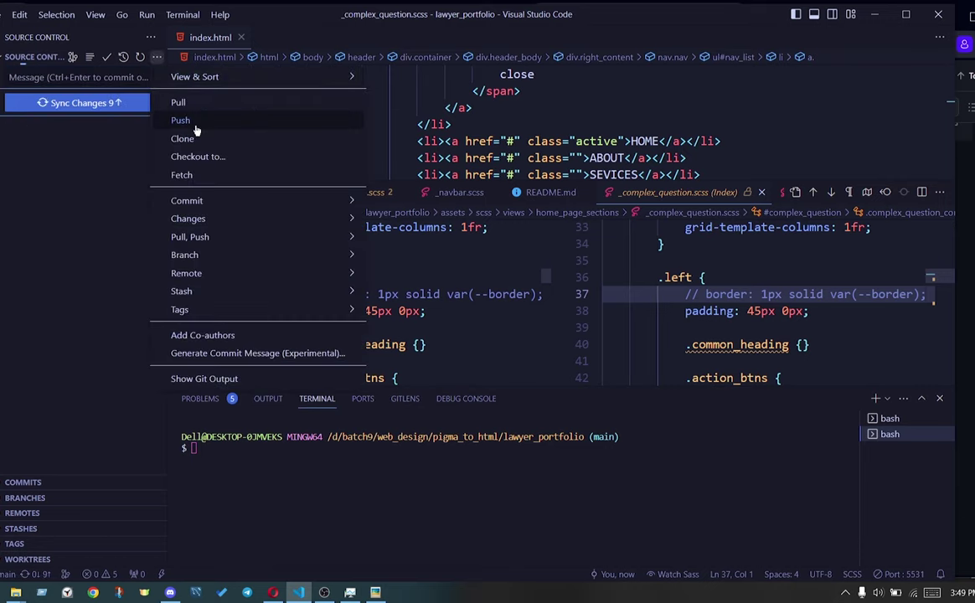
Push the nine commits, hide the terminal, and reopen README.md in an enlarged pane
{"action": "left_click", "coordinate": [195, 125]}
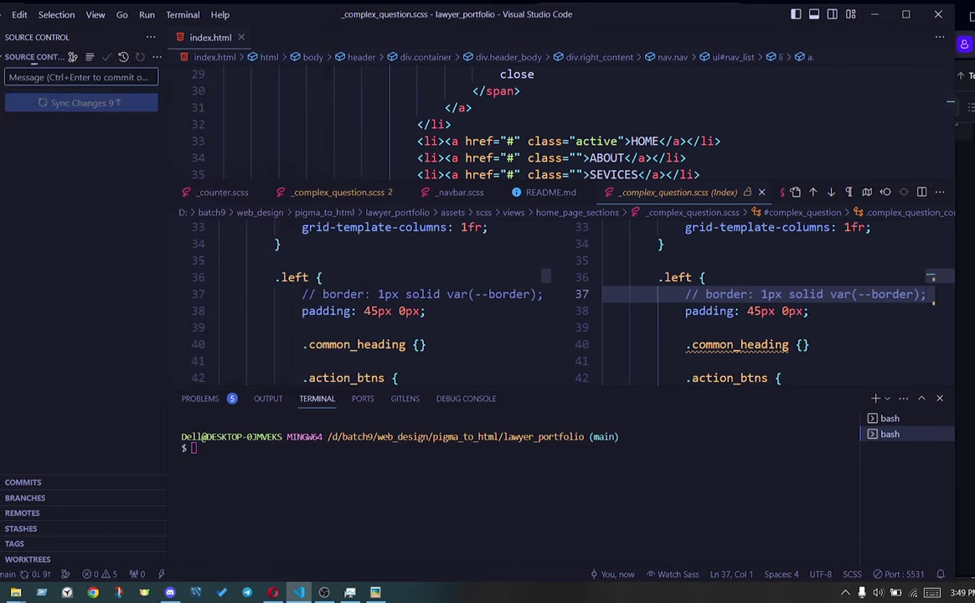
{"action": "key", "text": "ctrl+shift+e"}
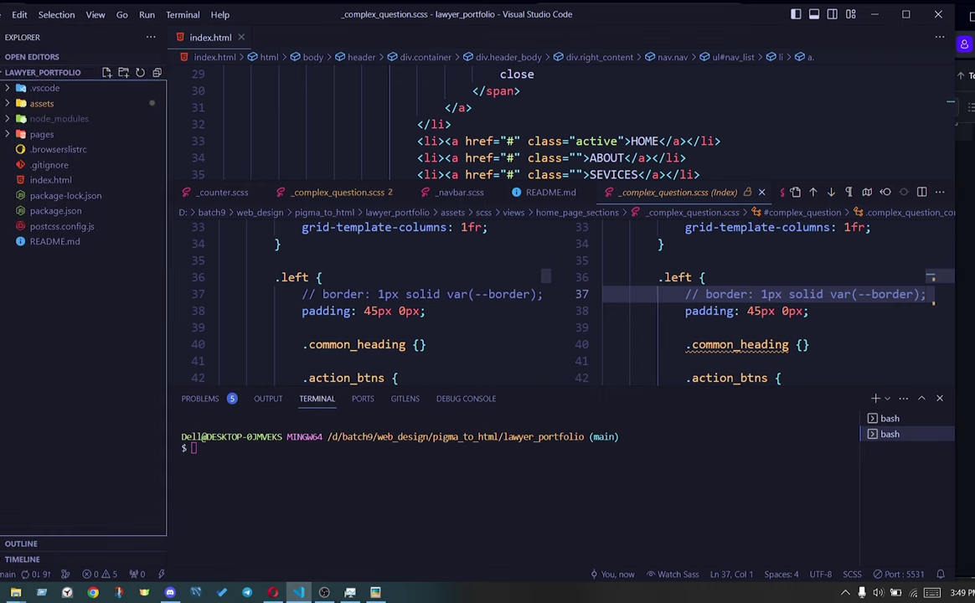
{"action": "left_click", "coordinate": [700, 344]}
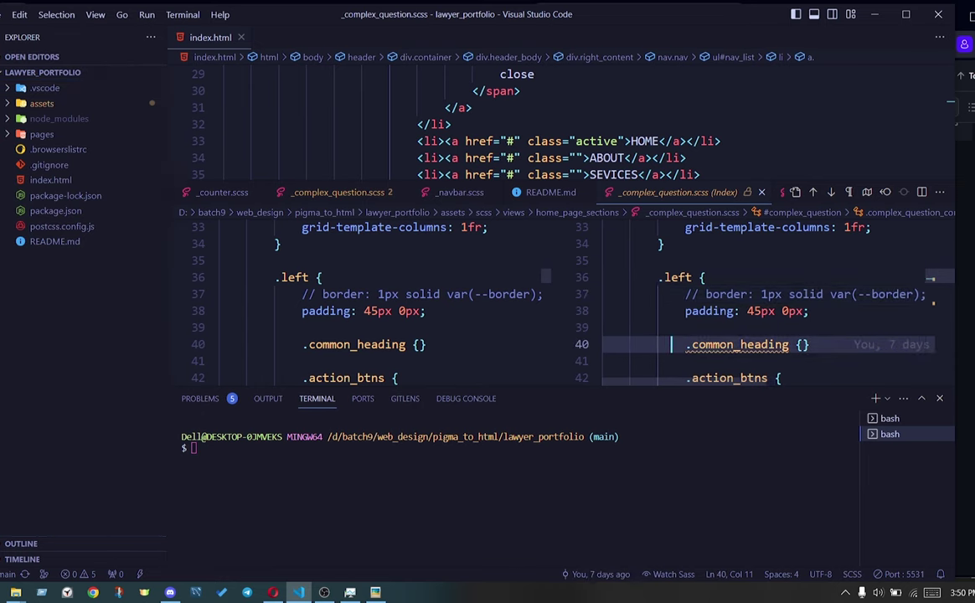
{"action": "key", "text": "ctrl+j"}
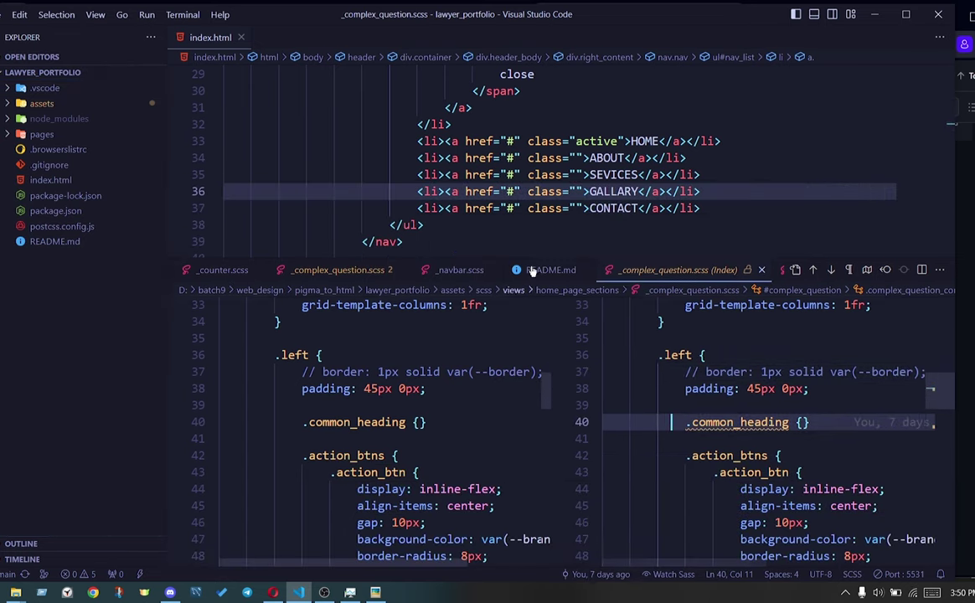
{"action": "left_click", "coordinate": [544, 270]}
{"action": "left_click_drag", "start_coordinate": [547, 257], "coordinate": [547, 184]}
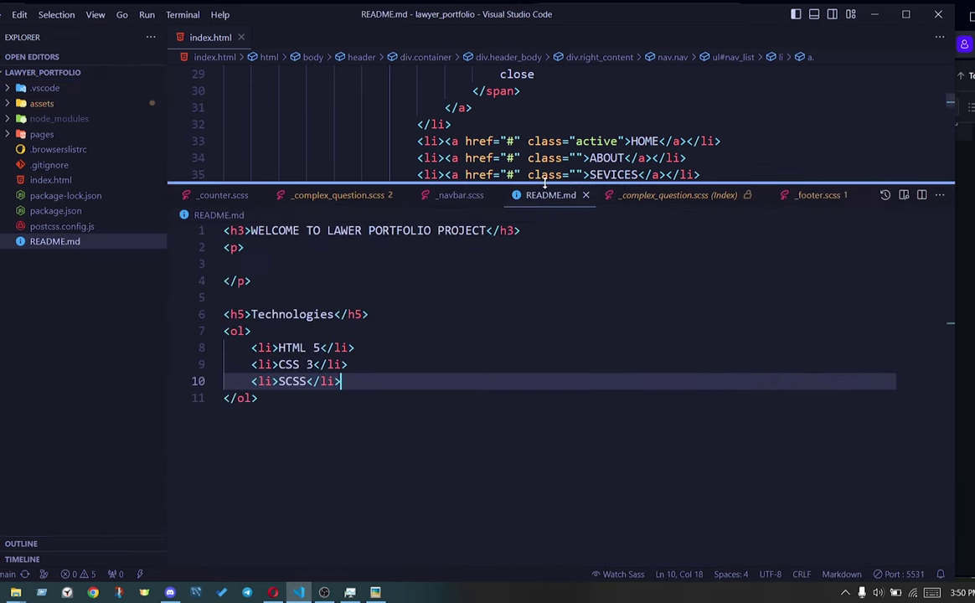
Add blank lines after the Technologies list and an h5 'Resource' heading
{"action": "key", "text": "Down"}
{"action": "key", "text": "Return"}
{"action": "key", "text": "Return"}
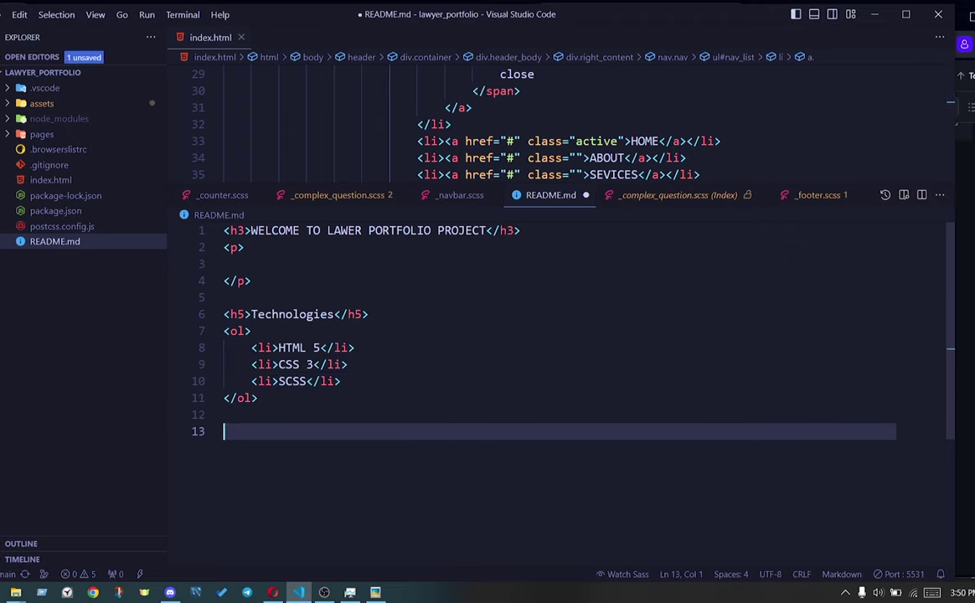
{"action": "key", "text": "ctrl+s"}
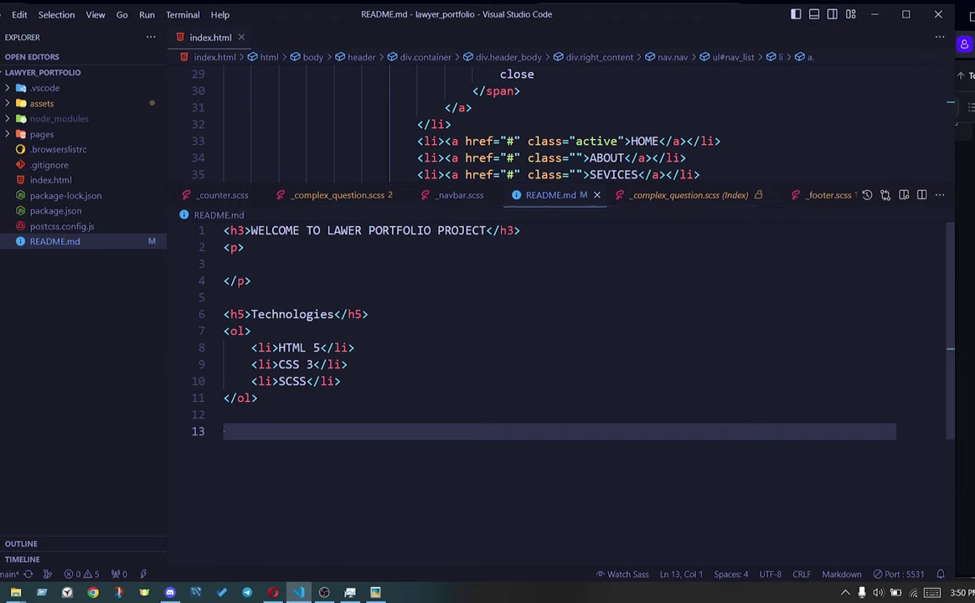
{"action": "type", "text": "#"}
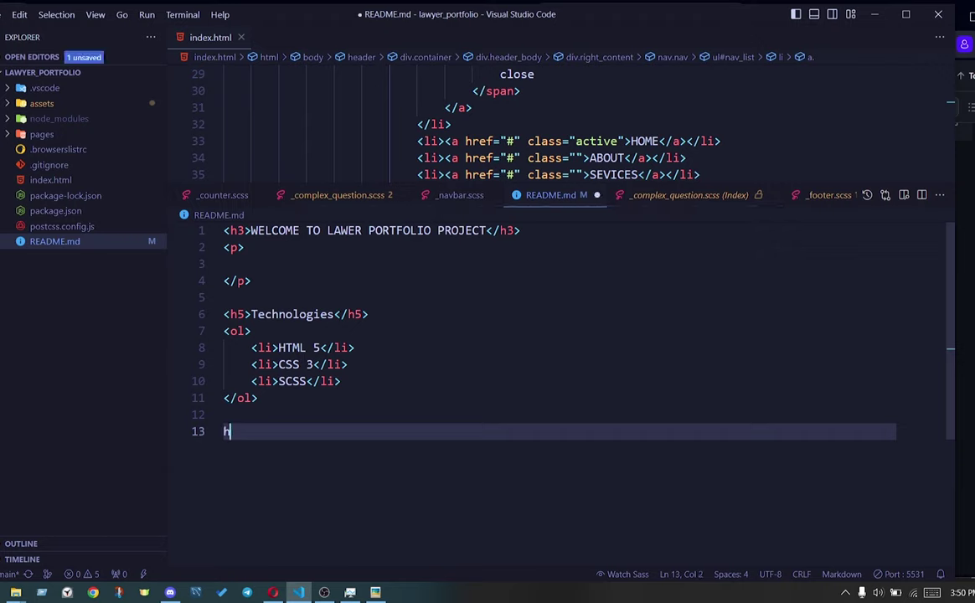
{"action": "key", "text": "BackSpace"}
{"action": "type", "text": "h5"}
{"action": "key", "text": "Tab"}
{"action": "type", "text": "reso"}
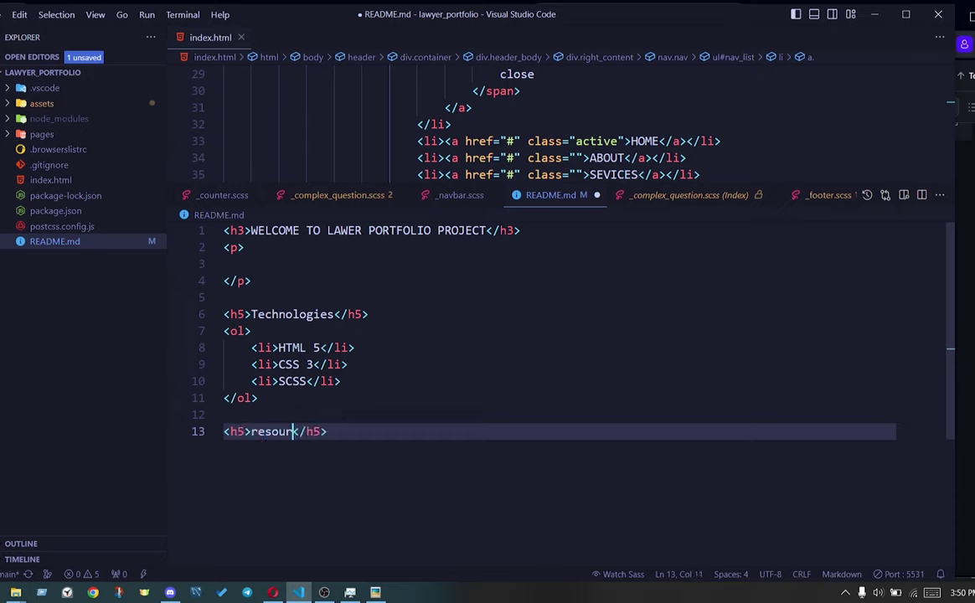
{"action": "key", "text": "BackSpace"}
{"action": "key", "text": "BackSpace"}
{"action": "key", "text": "BackSpace"}
Create an ordered list under Resource with the first item 'figma'
{"action": "key", "text": "BackSpace"}
{"action": "type", "text": "Resource"}
{"action": "key", "text": "End"}
{"action": "key", "text": "Return"}
{"action": "type", "text": "ol"}
{"action": "key", "text": "BackSpace"}
{"action": "key", "text": "BackSpace"}
{"action": "type", "text": "li"}
{"action": "key", "text": "BackSpace"}
{"action": "key", "text": "BackSpace"}
{"action": "type", "text": "ol"}
{"action": "key", "text": "Tab"}
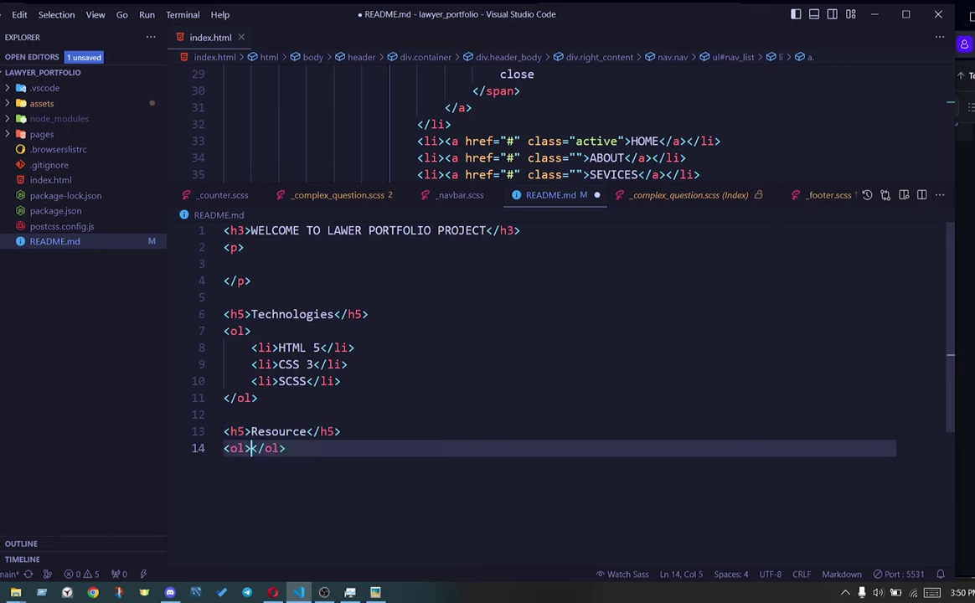
{"action": "key", "text": "Return"}
{"action": "key", "text": "Return"}
{"action": "key", "text": "Up"}
{"action": "key", "text": "Tab"}
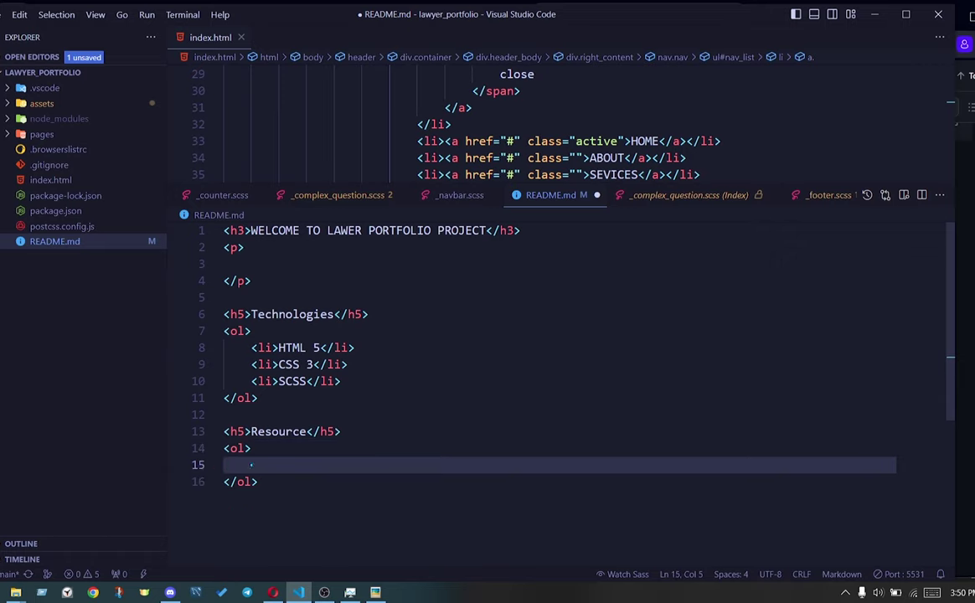
{"action": "type", "text": "li"}
{"action": "key", "text": "Tab"}
{"action": "type", "text": "fi"}
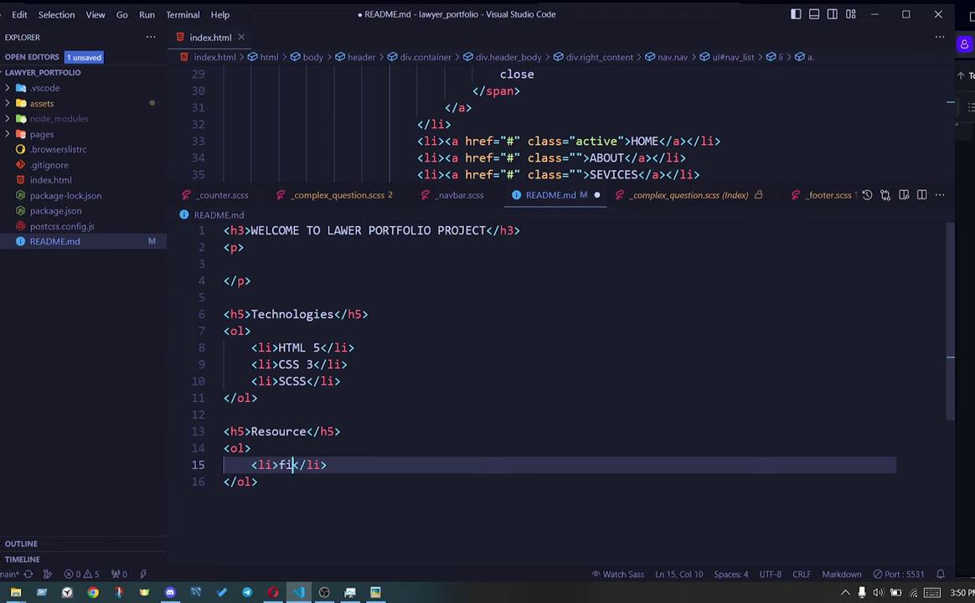
{"action": "type", "text": "gma"}
Add list items 'google fonts', 'font awesome' and 'playfair font'
{"action": "left_click", "coordinate": [345, 465]}
{"action": "key", "text": "End"}
{"action": "key", "text": "Return"}
{"action": "type", "text": "<li>"}
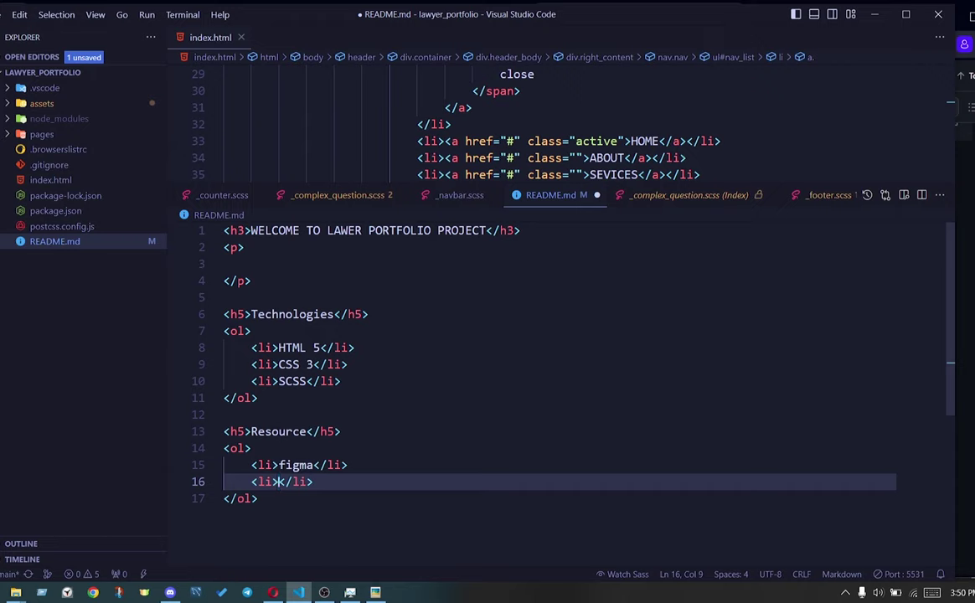
{"action": "type", "text": "google fonts"}
{"action": "key", "text": "End"}
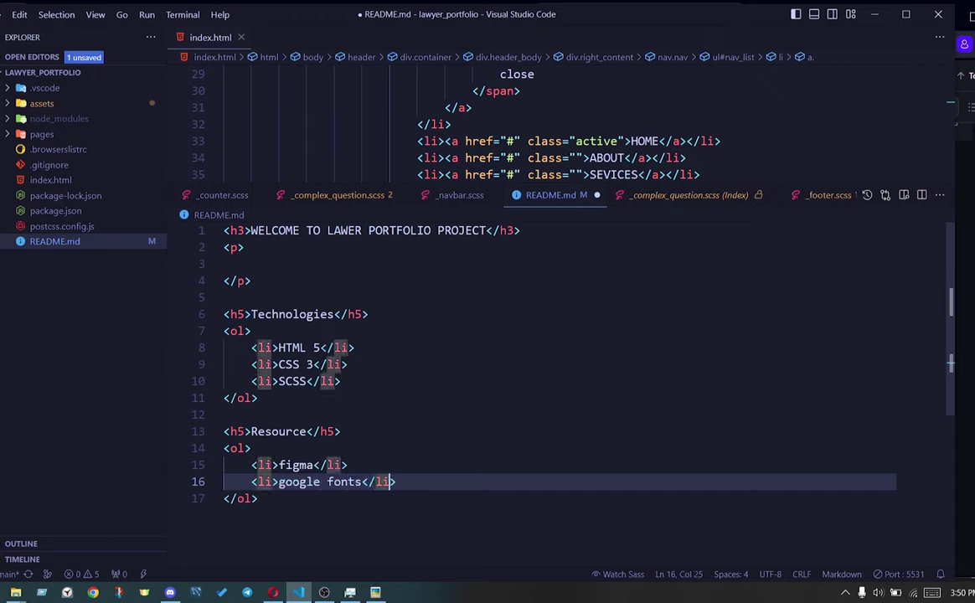
{"action": "key", "text": "Return"}
{"action": "type", "text": "<li>font awesome</li>"}
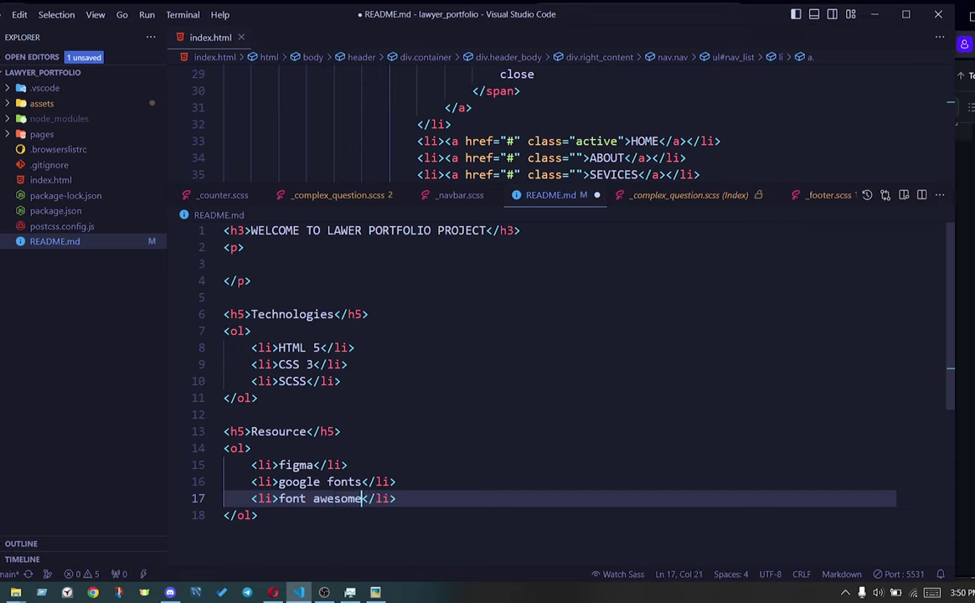
{"action": "key", "text": "Right"}
{"action": "key", "text": "Right"}
{"action": "key", "text": "Right"}
{"action": "key", "text": "Right"}
{"action": "key", "text": "Right"}
{"action": "key", "text": "Return"}
{"action": "type", "text": "<li>"}
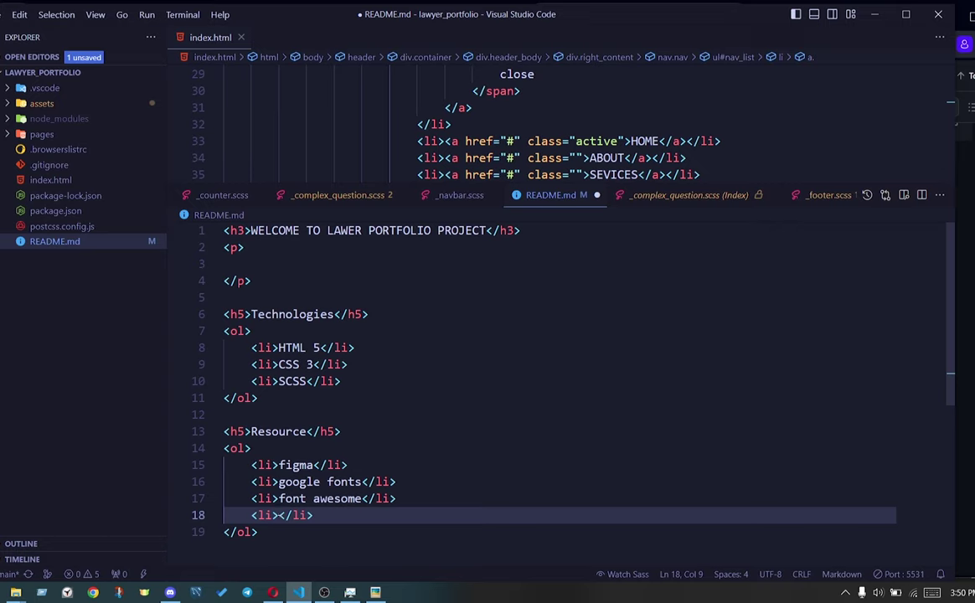
{"action": "type", "text": "playfai"}
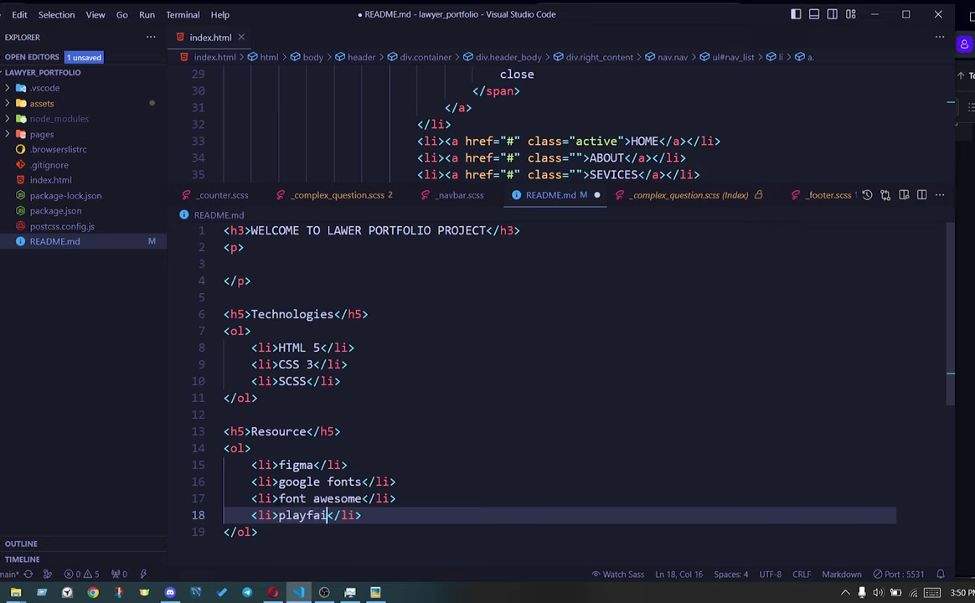
{"action": "type", "text": "r font"}
Duplicate the playfair line into a 'poppins font' item and save README.md
{"action": "key", "text": "shift+alt+Down"}
{"action": "key", "text": "BackSpace"}
{"action": "key", "text": "BackSpace"}
{"action": "key", "text": "BackSpace"}
{"action": "key", "text": "BackSpace"}
{"action": "key", "text": "BackSpace"}
{"action": "key", "text": "BackSpace"}
{"action": "key", "text": "BackSpace"}
{"action": "key", "text": "BackSpace"}
{"action": "key", "text": "BackSpace"}
{"action": "key", "text": "BackSpace"}
{"action": "type", "text": "oppins font"}
{"action": "key", "text": "shift+alt+Down"}
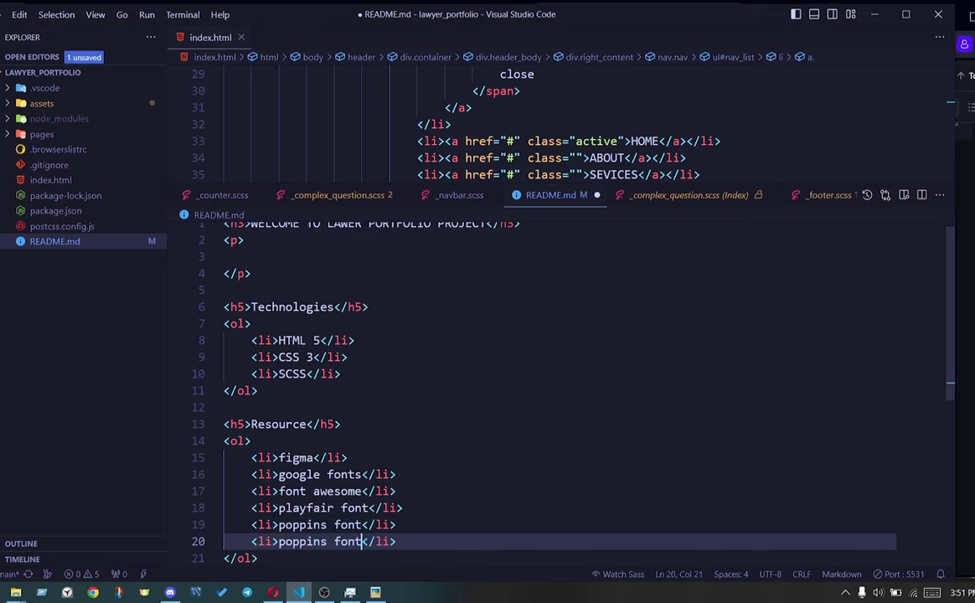
{"action": "scroll", "coordinate": [553, 377], "scroll_direction": "down", "scroll_amount": 2}
{"action": "key", "text": "ctrl+s"}
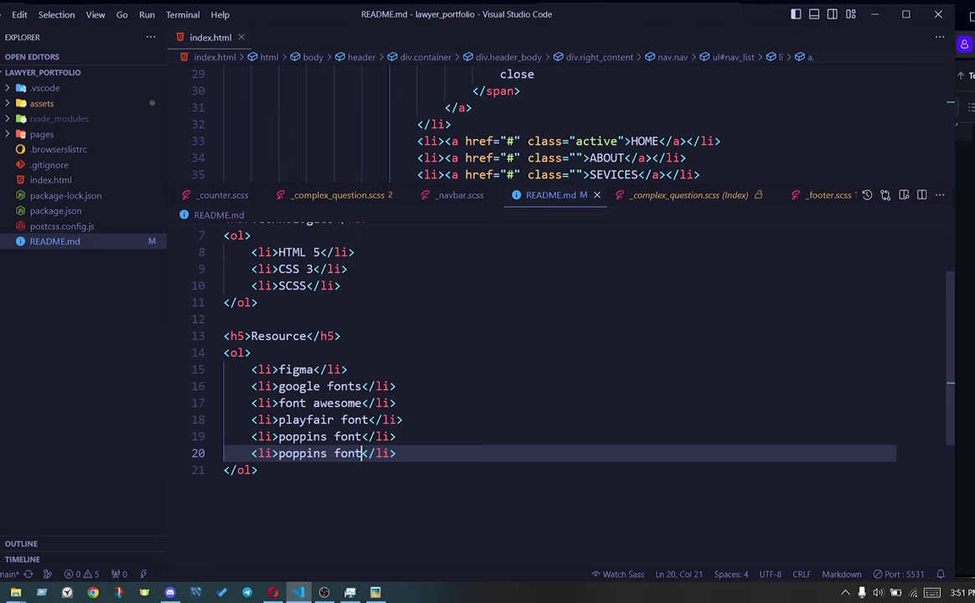
Rename items to 'google icon' and 'font awesome icon', moving google icon below poppins font
{"action": "double_click", "coordinate": [344, 386]}
{"action": "type", "text": "icon"}
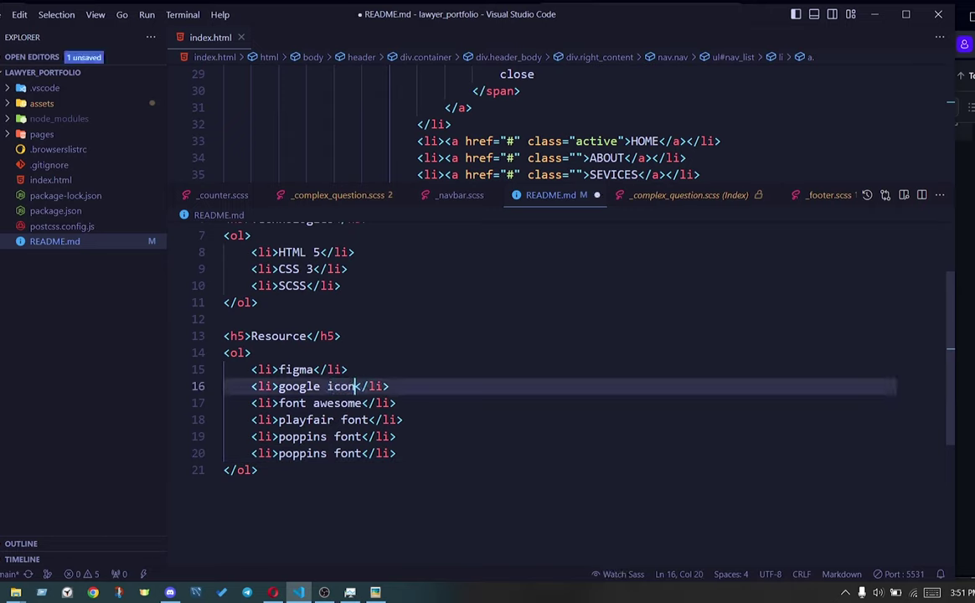
{"action": "key", "text": "alt+Down"}
{"action": "key", "text": "alt+Down"}
{"action": "key", "text": "alt+Down"}
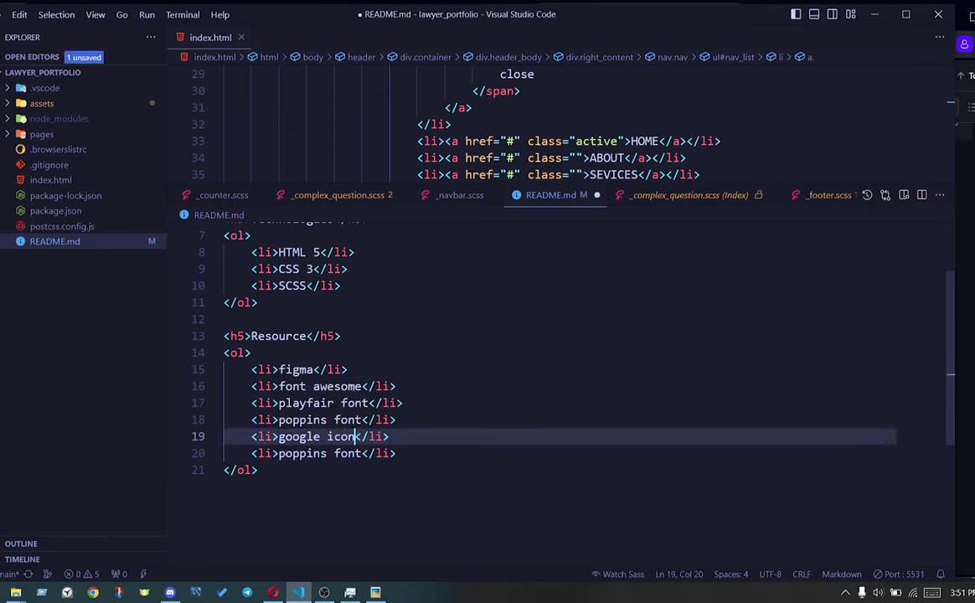
{"action": "key", "text": "Down"}
{"action": "key", "text": "Right"}
{"action": "key", "text": "ctrl+s"}
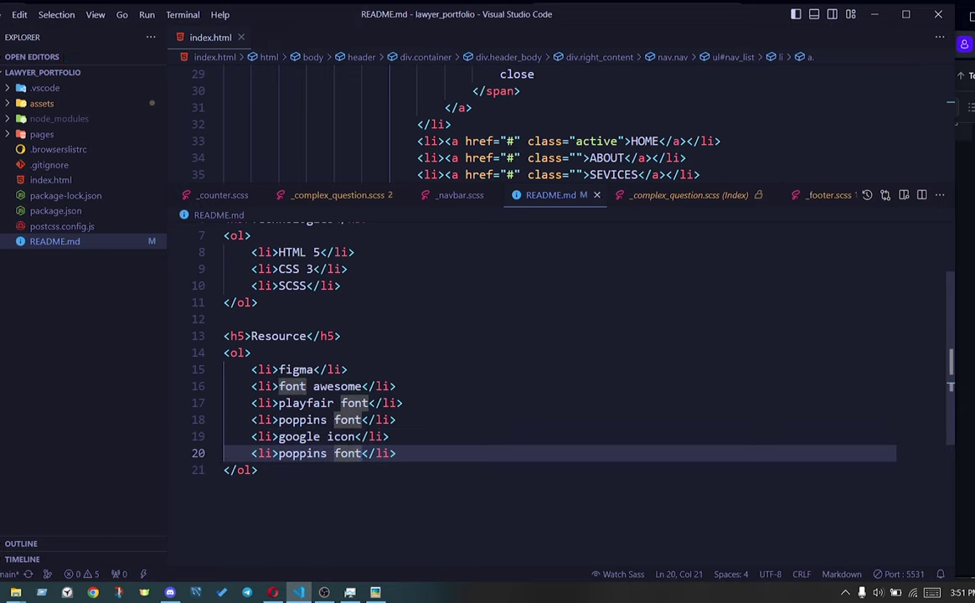
{"action": "key", "text": "Up"}
{"action": "key", "text": "Up"}
{"action": "key", "text": "Up"}
{"action": "key", "text": "Up"}
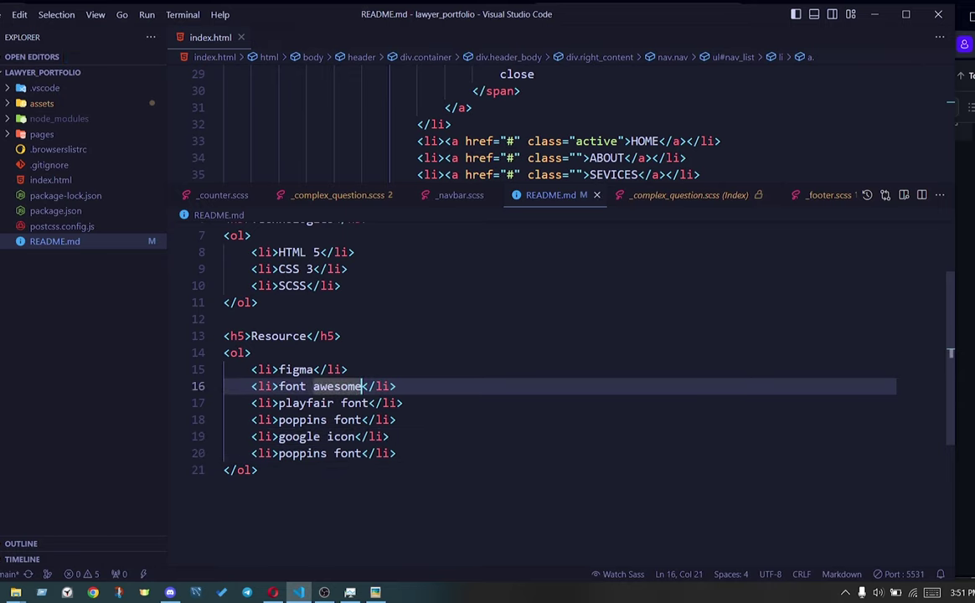
{"action": "type", "text": "icon"}
{"action": "key", "text": "ctrl+s"}
Delete the duplicate poppins font line and add blank lines after the Resource list
{"action": "key", "text": "Down"}
{"action": "key", "text": "Down"}
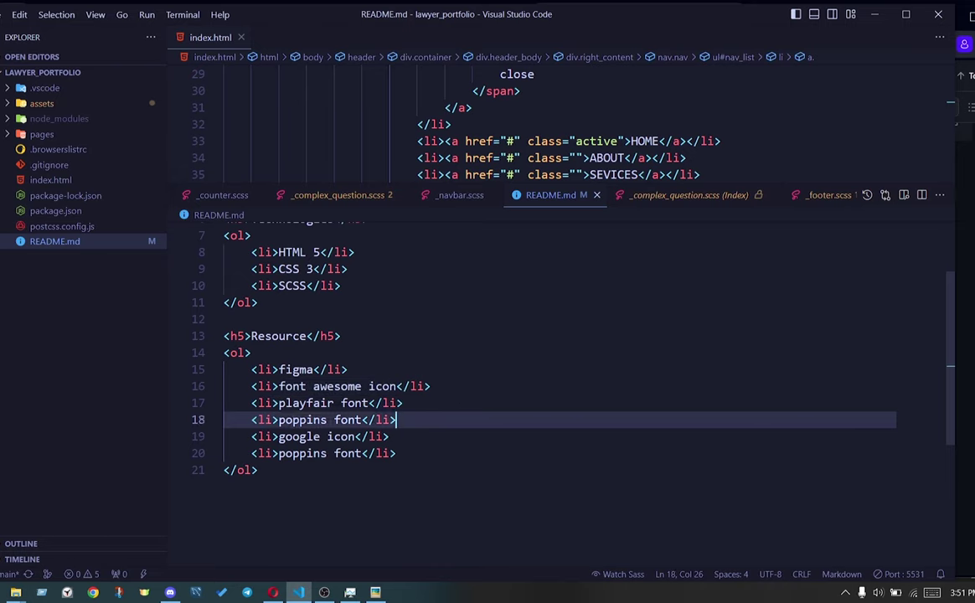
{"action": "key", "text": "Down"}
{"action": "key", "text": "Left"}
{"action": "key", "text": "Left"}
{"action": "key", "text": "Down"}
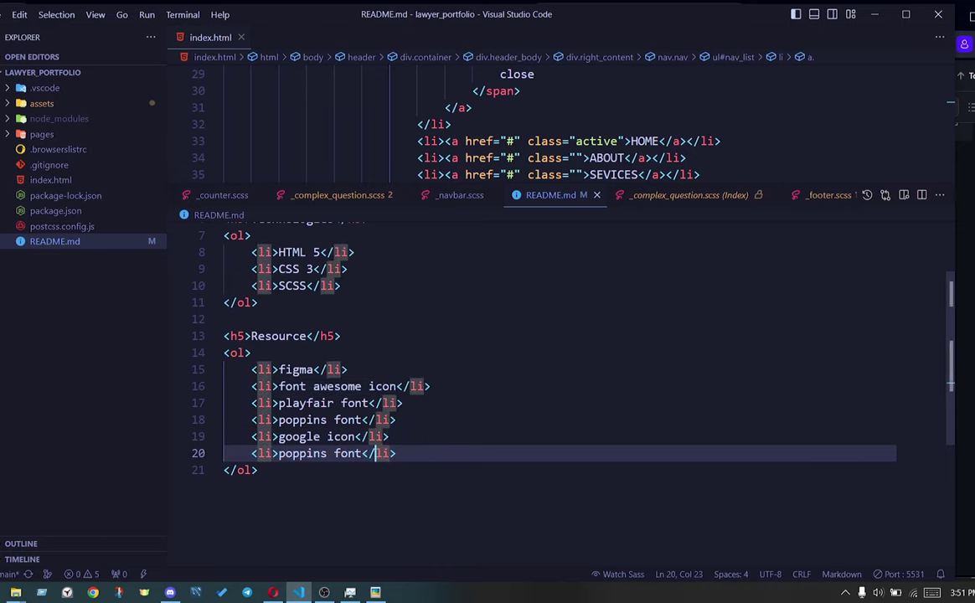
{"action": "key", "text": "shift+Up"}
{"action": "key", "text": "shift+End"}
{"action": "key", "text": "BackSpace"}
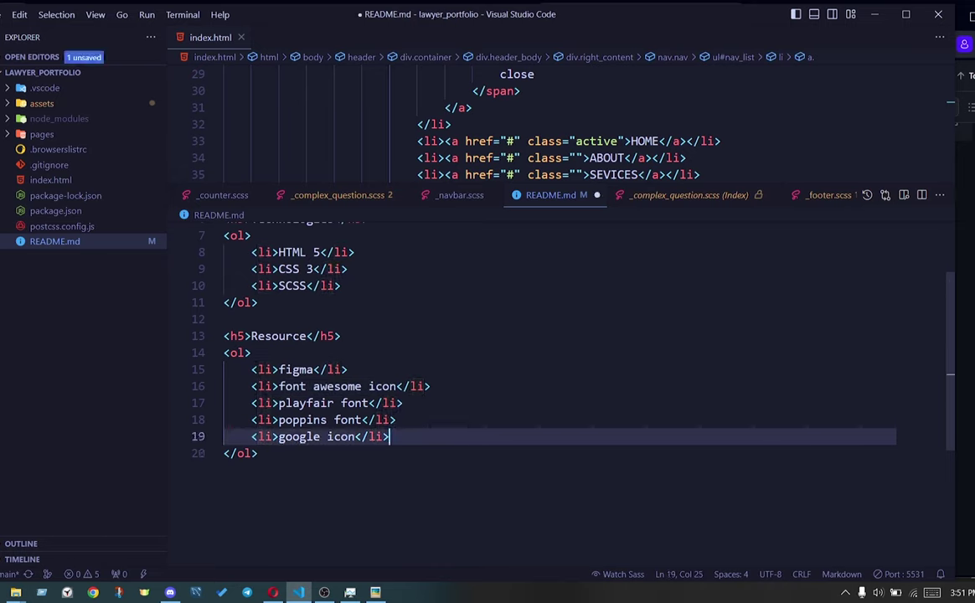
{"action": "scroll", "coordinate": [544, 352], "scroll_direction": "down", "scroll_amount": 1}
{"action": "key", "text": "Down"}
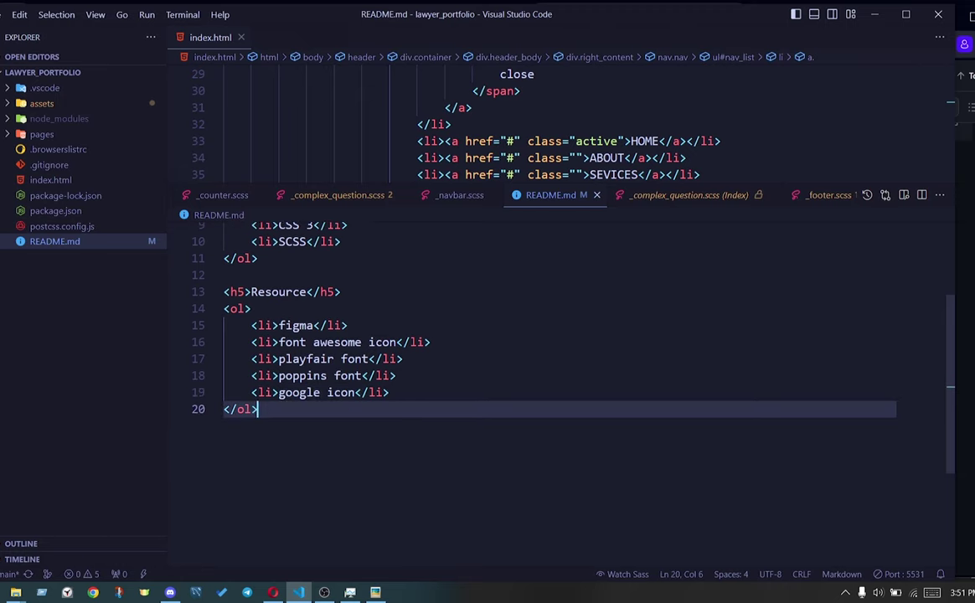
{"action": "key", "text": "Return"}
{"action": "key", "text": "Return"}
Add an h5 'Specialities' heading below the Resource list
{"action": "type", "text": "<h"}
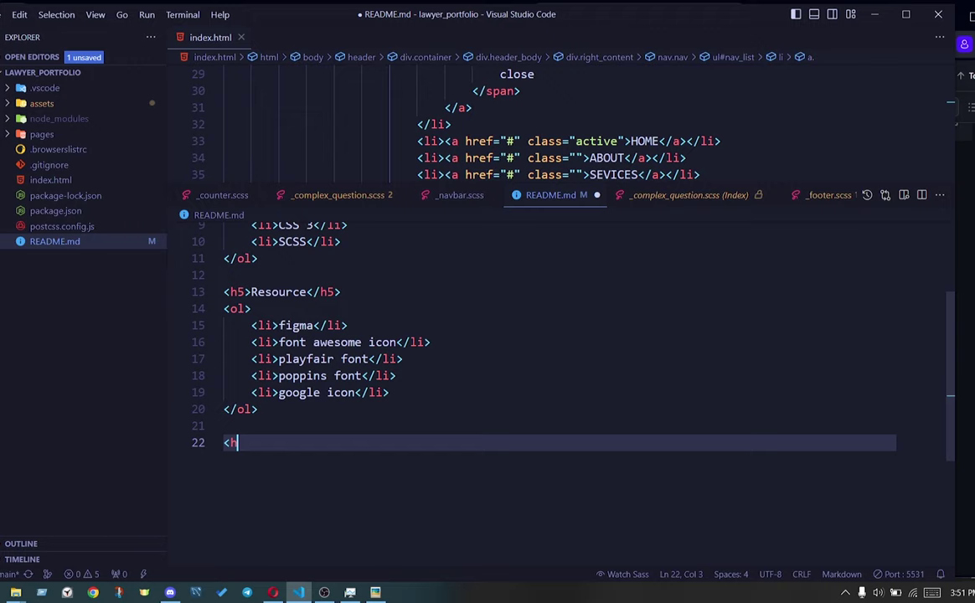
{"action": "type", "text": "5>"}
{"action": "key", "text": "Return"}
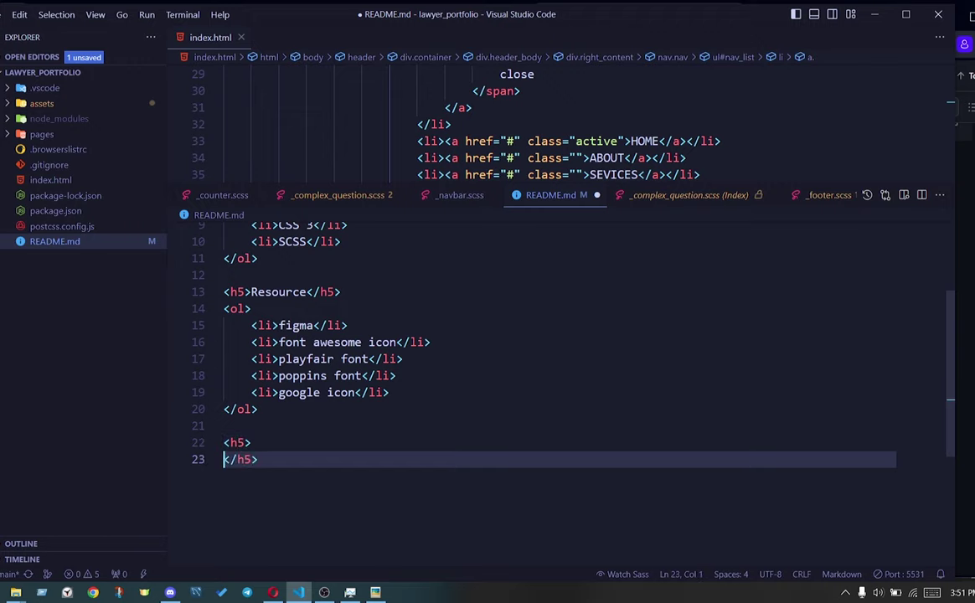
{"action": "key", "text": "BackSpace"}
{"action": "type", "text": "Speciality</h5>"}
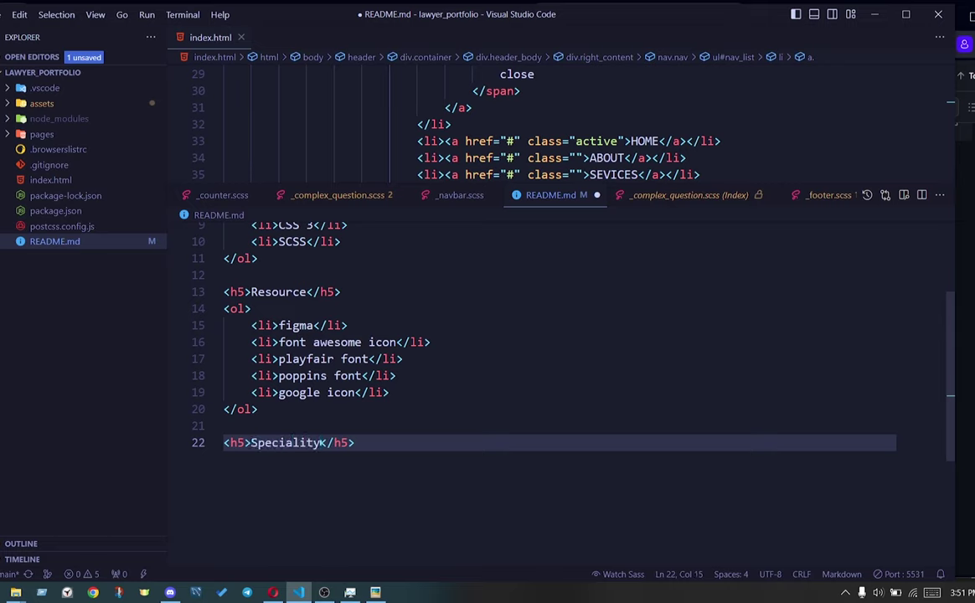
{"action": "key", "text": "BackSpace"}
{"action": "type", "text": "ies"}
{"action": "key", "text": "Right"}
{"action": "key", "text": "Right"}
{"action": "key", "text": "Right"}
{"action": "key", "text": "Right"}
{"action": "key", "text": "Return"}
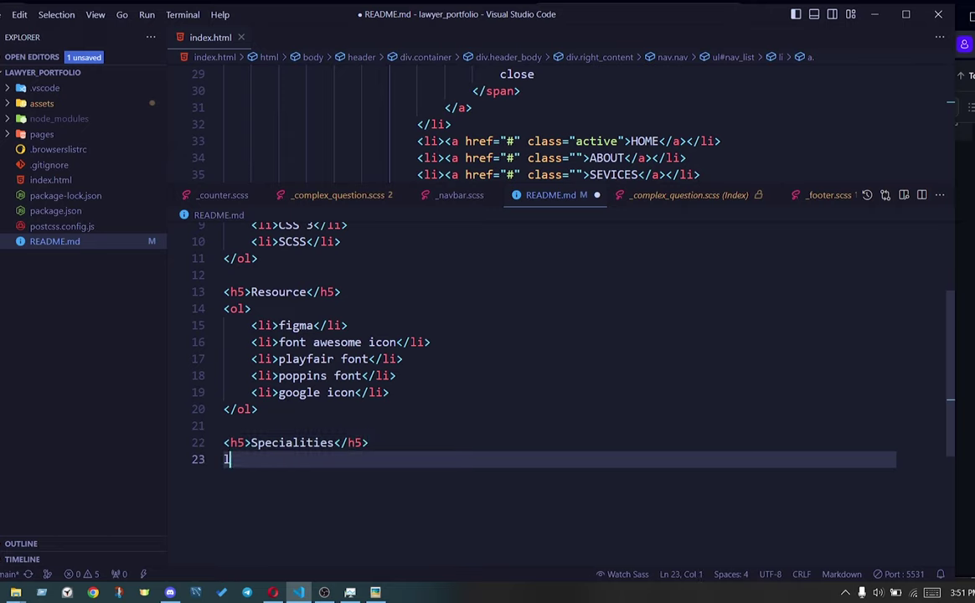
Create an empty ordered list under the Specialities heading
{"action": "type", "text": "li"}
{"action": "key", "text": "Tab"}
{"action": "key", "text": "Delete"}
{"action": "key", "text": "Delete"}
{"action": "key", "text": "Delete"}
{"action": "key", "text": "BackSpace"}
{"action": "key", "text": "BackSpace"}
{"action": "key", "text": "BackSpace"}
{"action": "type", "text": "ol>"}
{"action": "key", "text": "Return"}
{"action": "key", "text": "Return"}
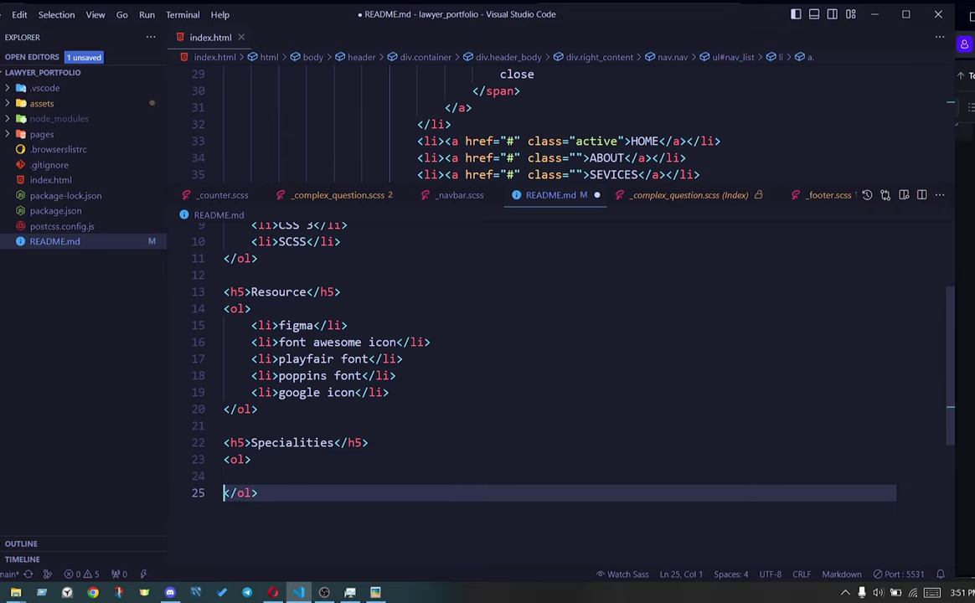
{"action": "key", "text": "Up"}
{"action": "key", "text": "Tab"}
Add the list item 'All device friendly design' and save README.md
{"action": "type", "text": "<li>"}
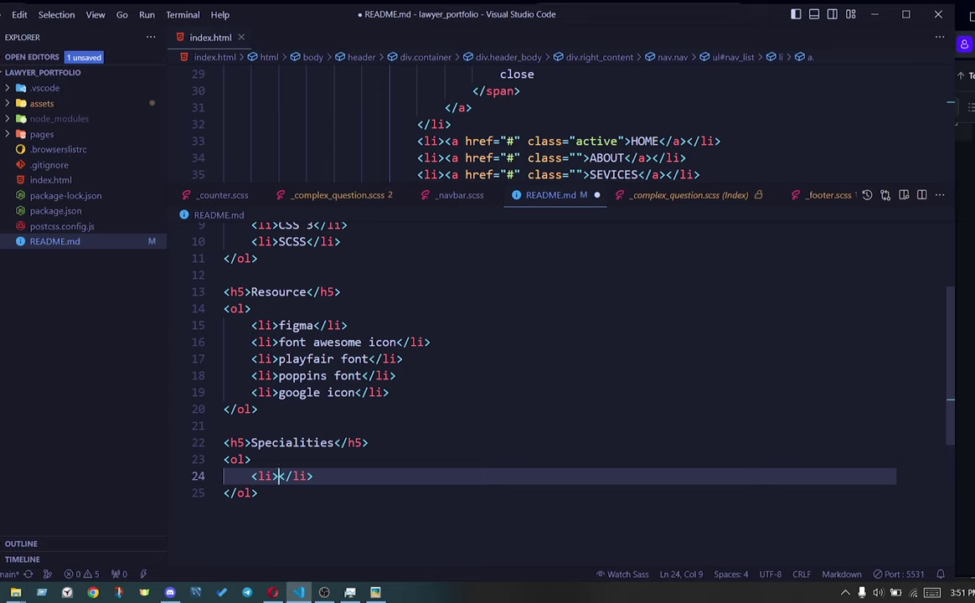
{"action": "type", "text": "d"}
{"action": "type", "text": "ll devi"}
{"action": "key", "text": "BackSpace"}
{"action": "key", "text": "BackSpace"}
{"action": "key", "text": "BackSpace"}
{"action": "key", "text": "BackSpace"}
{"action": "key", "text": "BackSpace"}
{"action": "key", "text": "BackSpace"}
{"action": "type", "text": "All device friendly"}
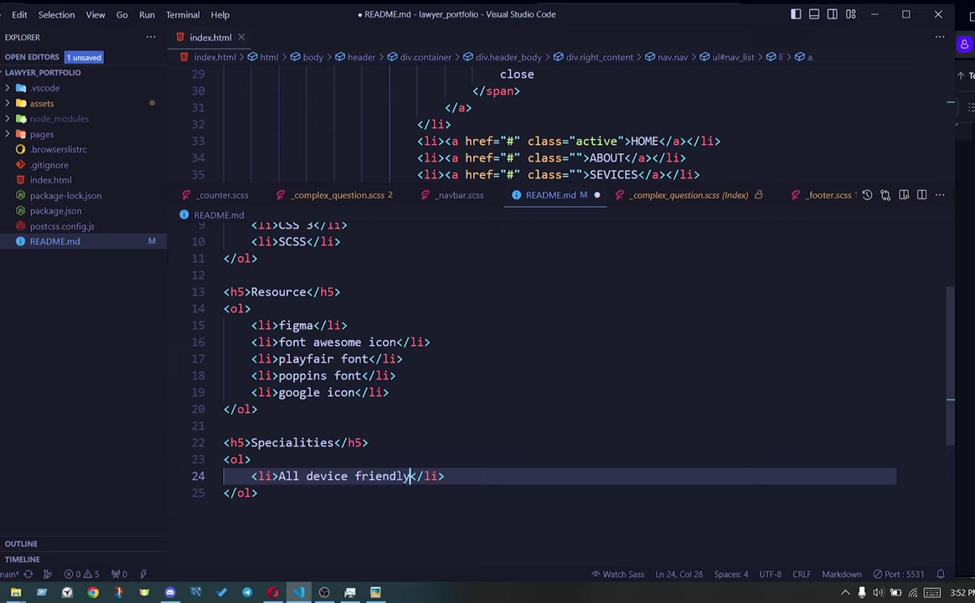
{"action": "type", "text": " design"}
{"action": "key", "text": "BackSpace"}
{"action": "type", "text": "n"}
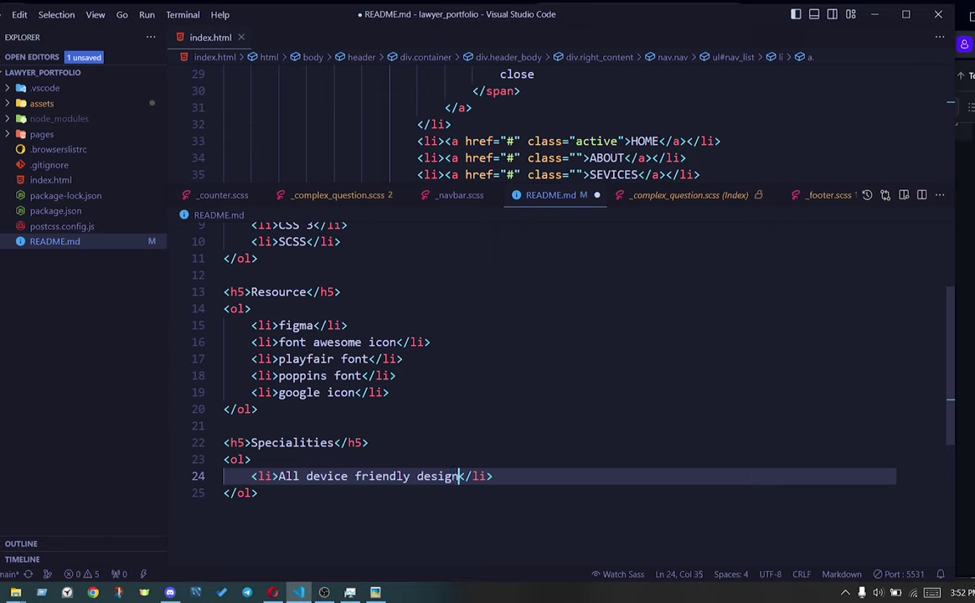
{"action": "key", "text": "ctrl+s"}
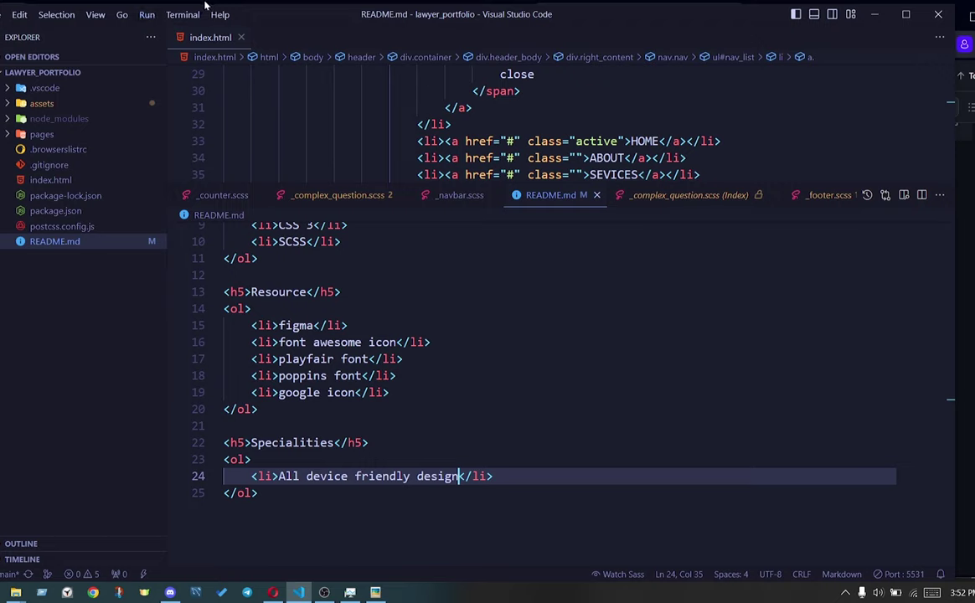
{"action": "left_click", "coordinate": [183, 14]}
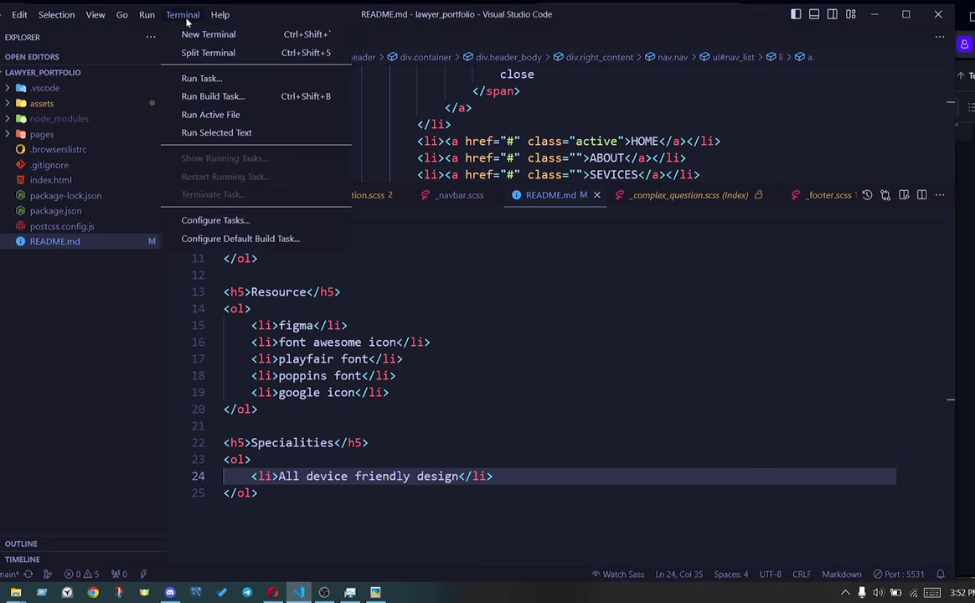
In a new terminal, run git add ., commit as 'readme update' and git push
{"action": "left_click", "coordinate": [188, 33]}
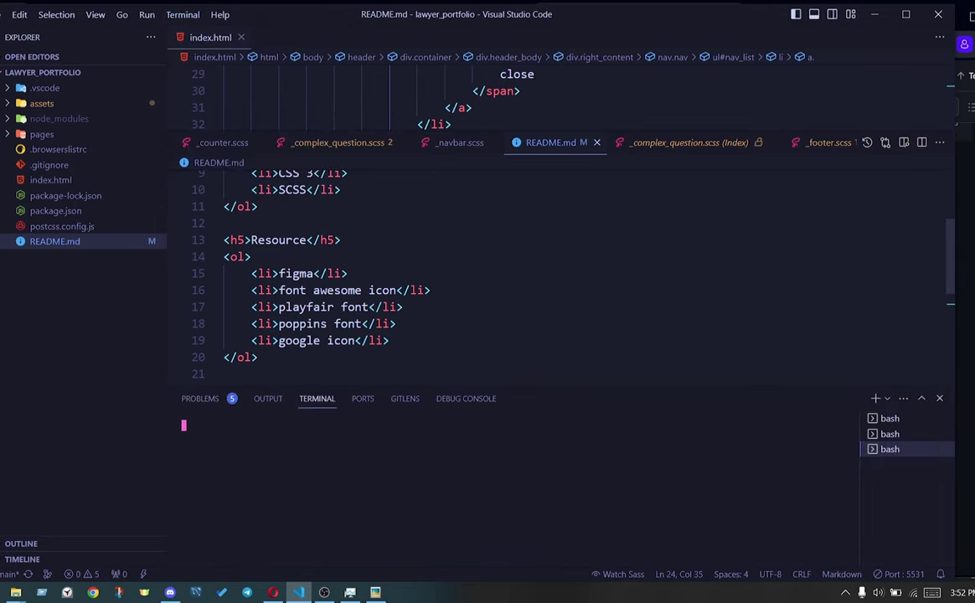
{"action": "type", "text": "git add ."}
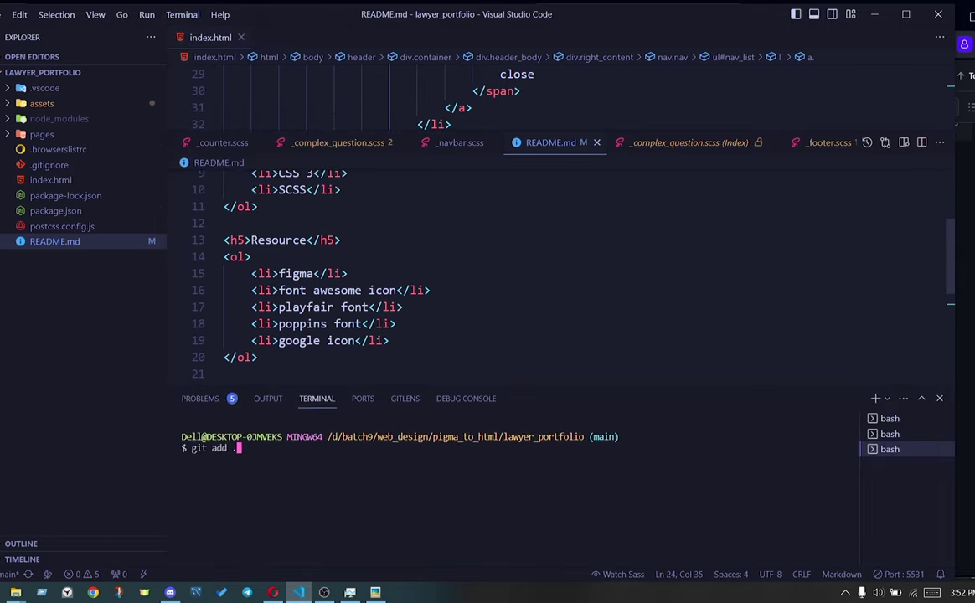
{"action": "key", "text": "Return"}
{"action": "type", "text": "git commit -m \"readme update\""}
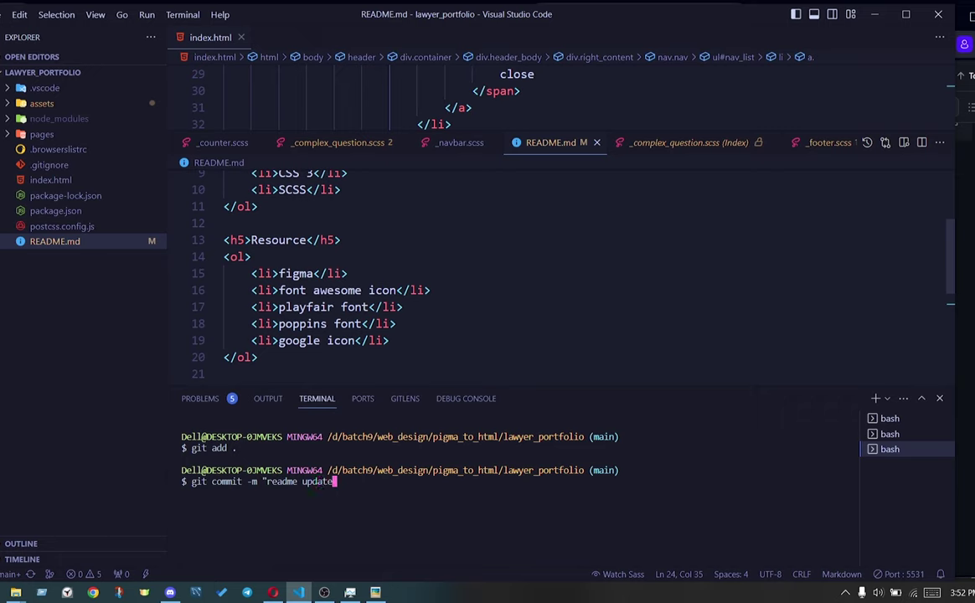
{"action": "key", "text": "Return"}
{"action": "type", "text": "git pus"}
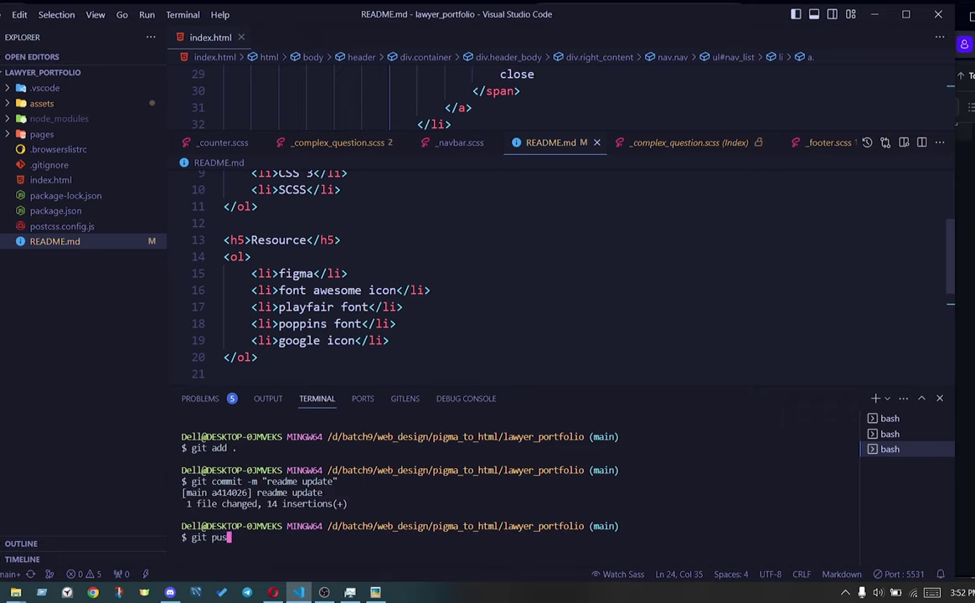
{"action": "type", "text": "h"}
{"action": "key", "text": "Return"}
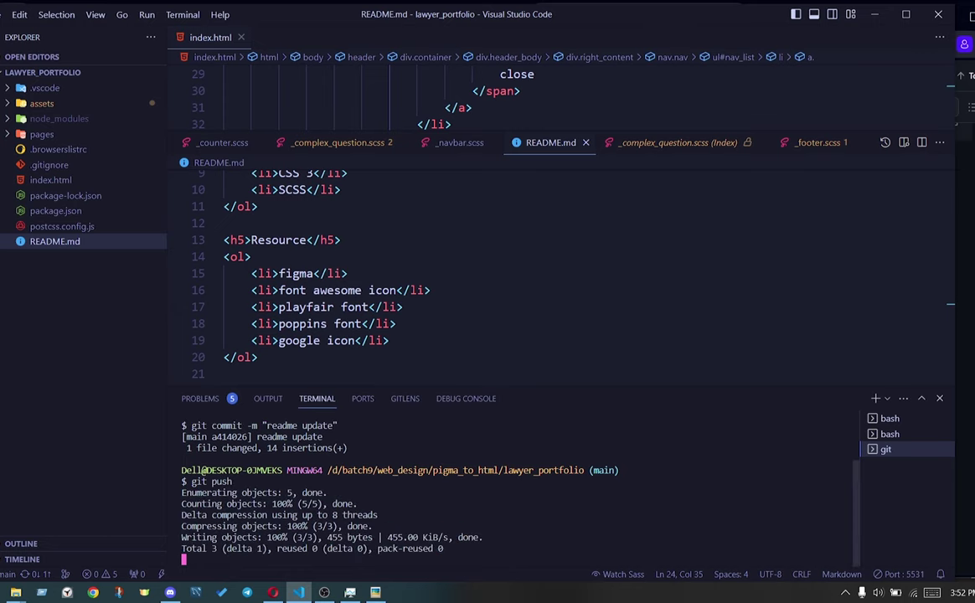
{"action": "key", "text": "alt+Tab"}
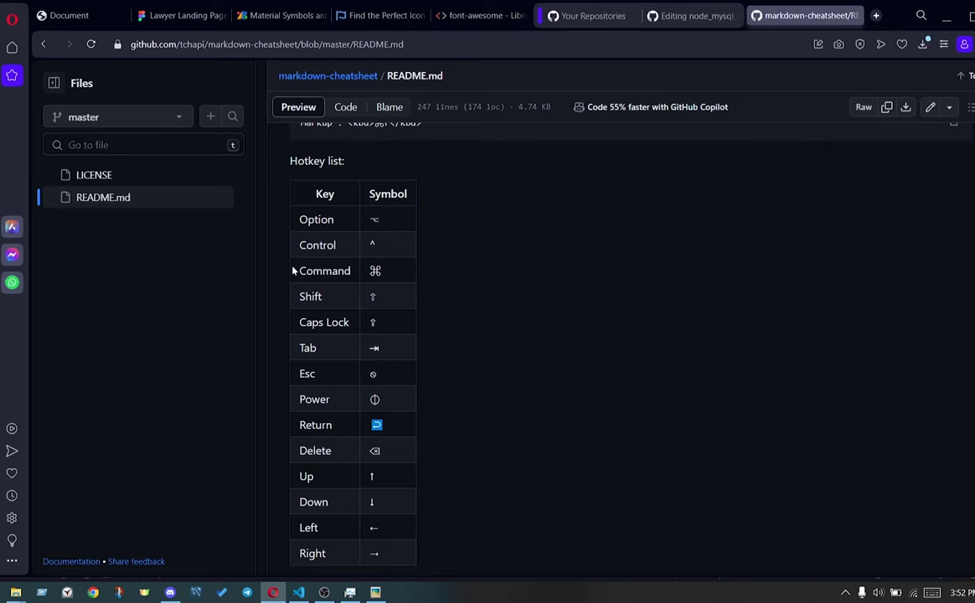
Go to the repositories list, open lawyer_portfoilo and view its commit history
{"action": "scroll", "coordinate": [292, 270], "scroll_direction": "up", "scroll_amount": 3}
{"action": "left_click", "coordinate": [590, 15]}
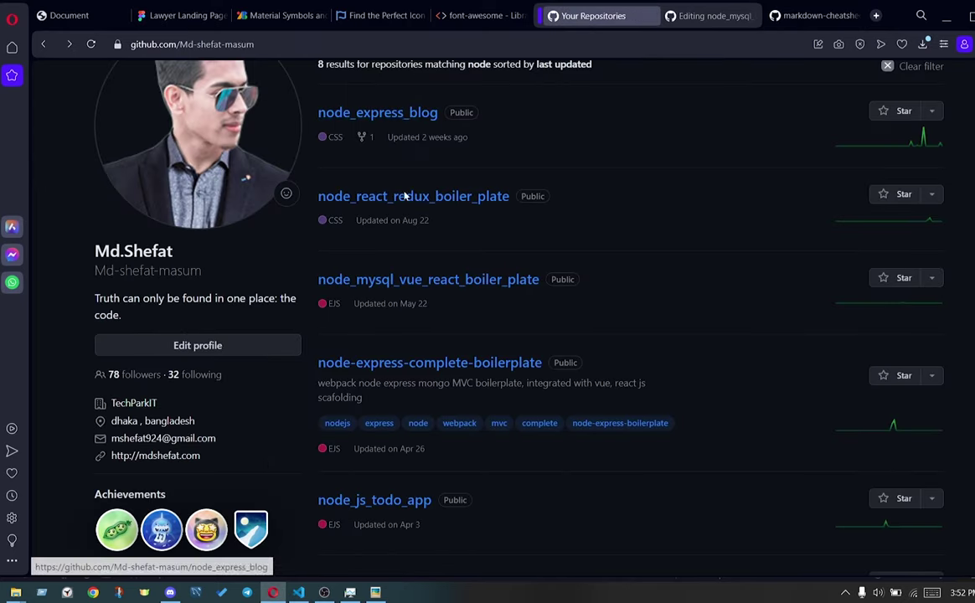
{"action": "scroll", "coordinate": [452, 183], "scroll_direction": "up", "scroll_amount": 3}
{"action": "left_click", "coordinate": [171, 118]}
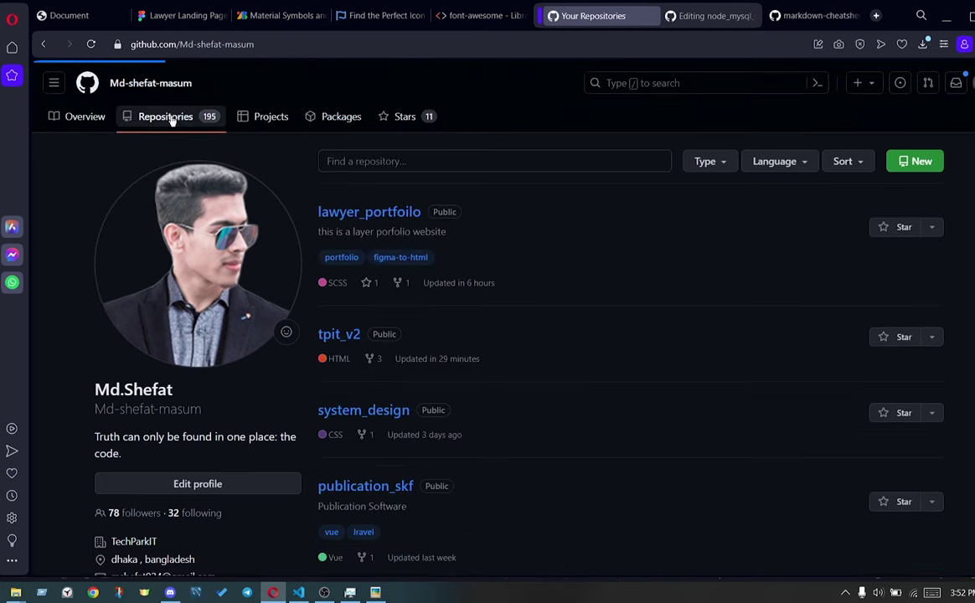
{"action": "left_click", "coordinate": [378, 216]}
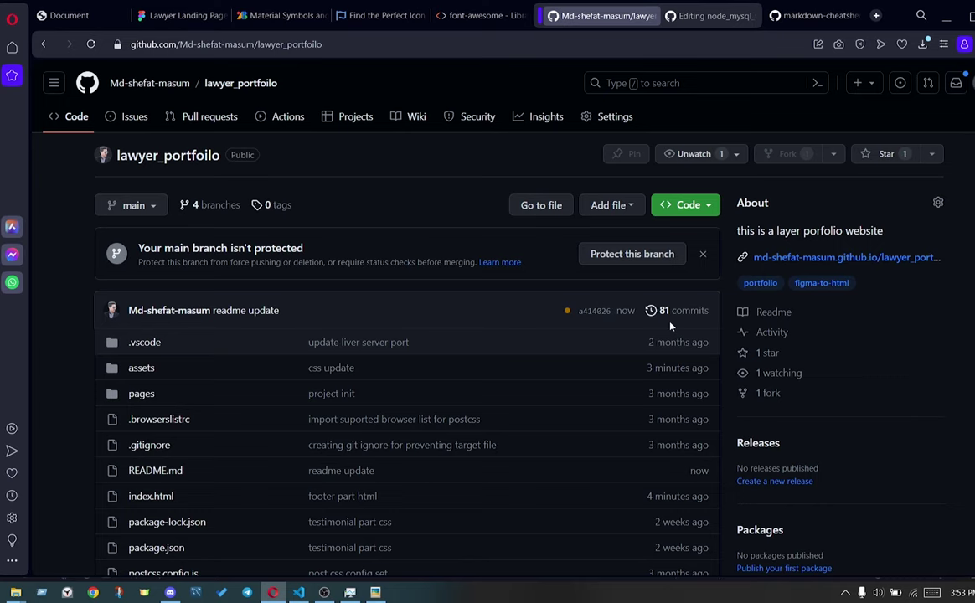
{"action": "scroll", "coordinate": [670, 326], "scroll_direction": "down", "scroll_amount": 1}
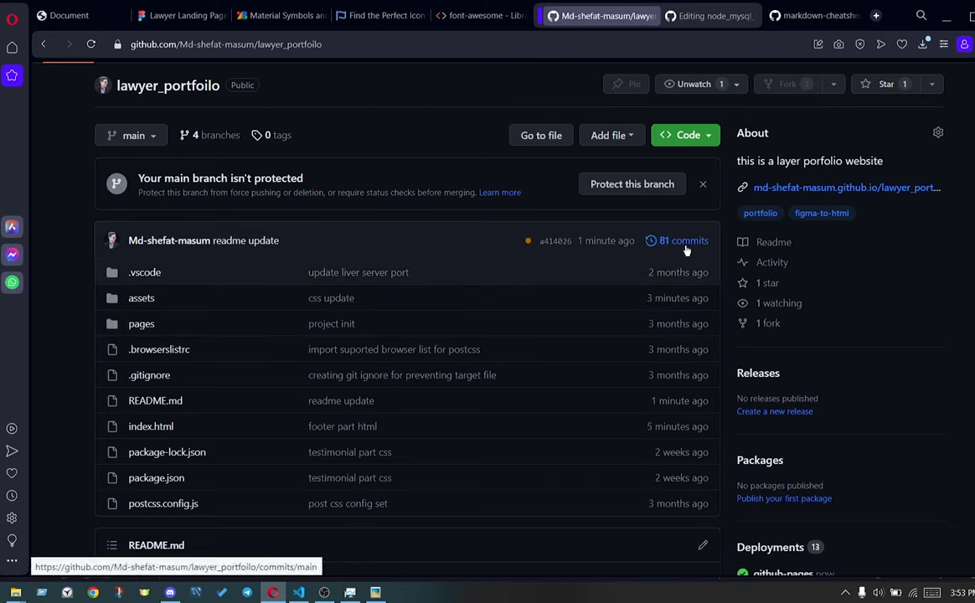
{"action": "left_click", "coordinate": [685, 248]}
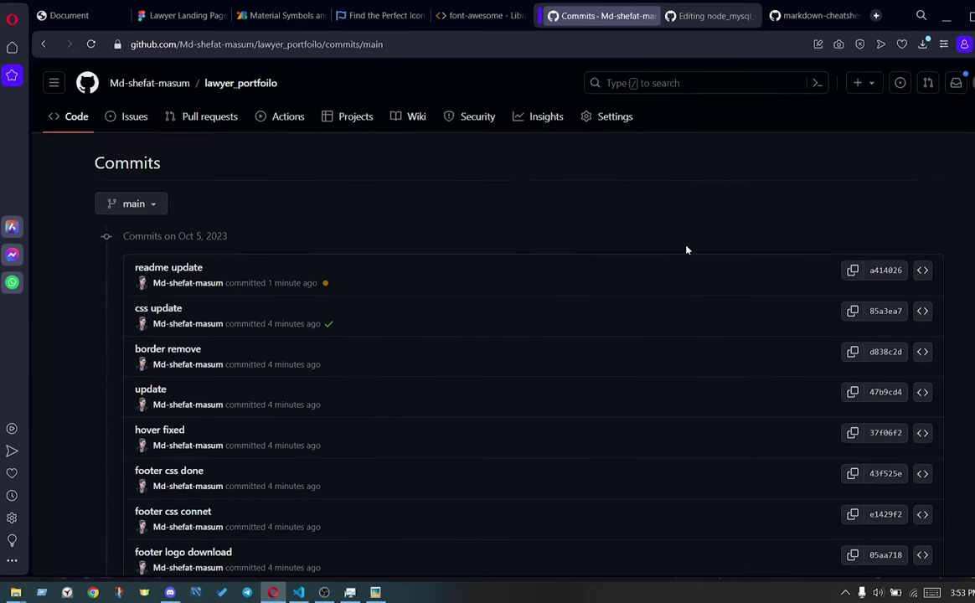
{"action": "scroll", "coordinate": [487, 348], "scroll_direction": "down", "scroll_amount": 1}
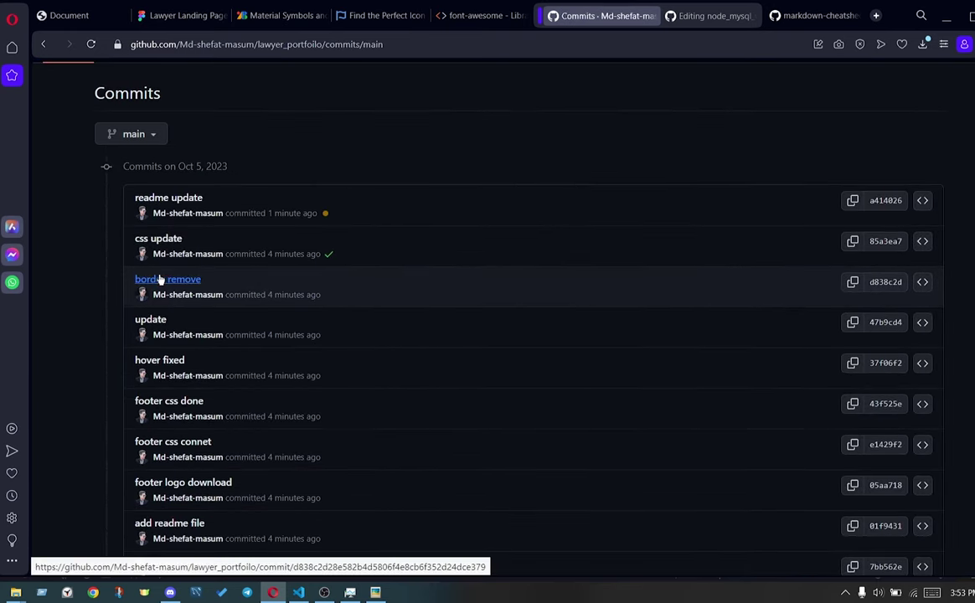
{"action": "scroll", "coordinate": [184, 283], "scroll_direction": "down", "scroll_amount": 2}
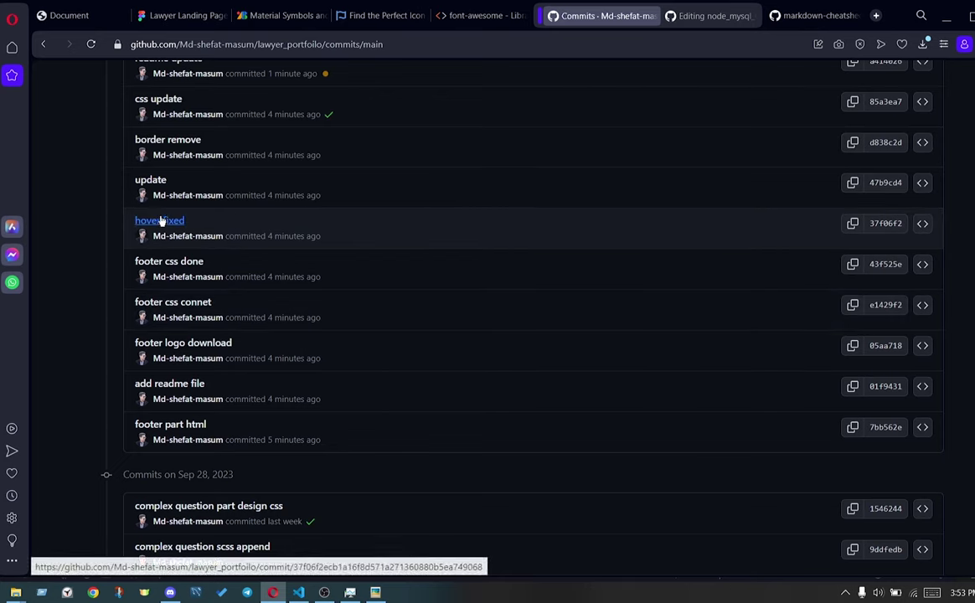
{"action": "scroll", "coordinate": [189, 276], "scroll_direction": "down", "scroll_amount": 1}
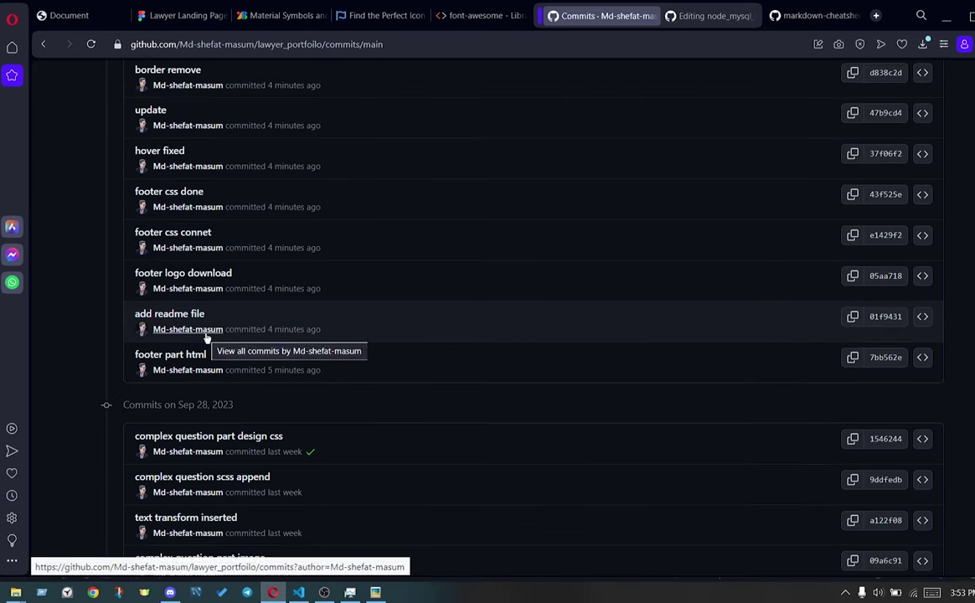
{"action": "scroll", "coordinate": [205, 335], "scroll_direction": "down", "scroll_amount": 2}
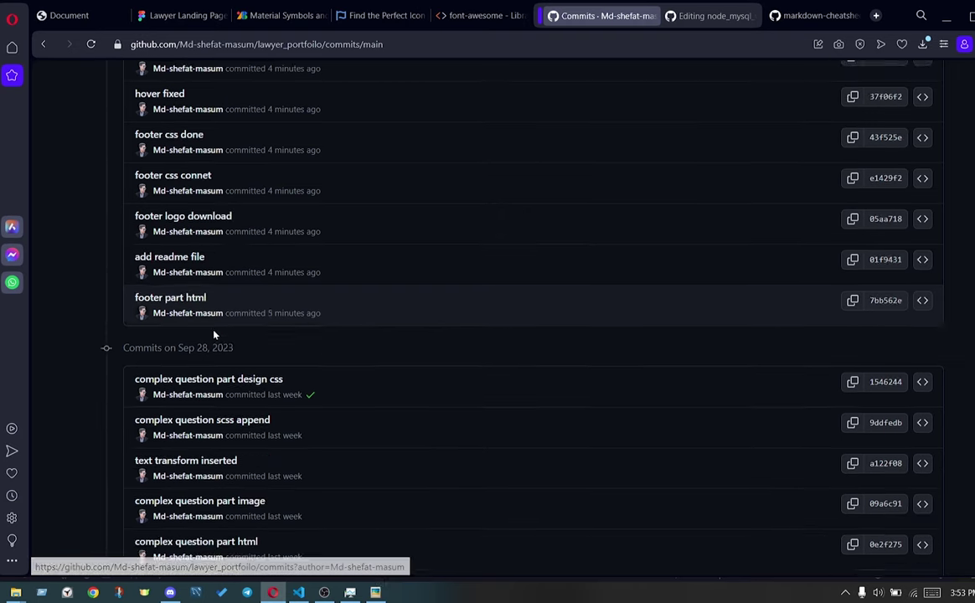
{"action": "scroll", "coordinate": [394, 368], "scroll_direction": "down", "scroll_amount": 1}
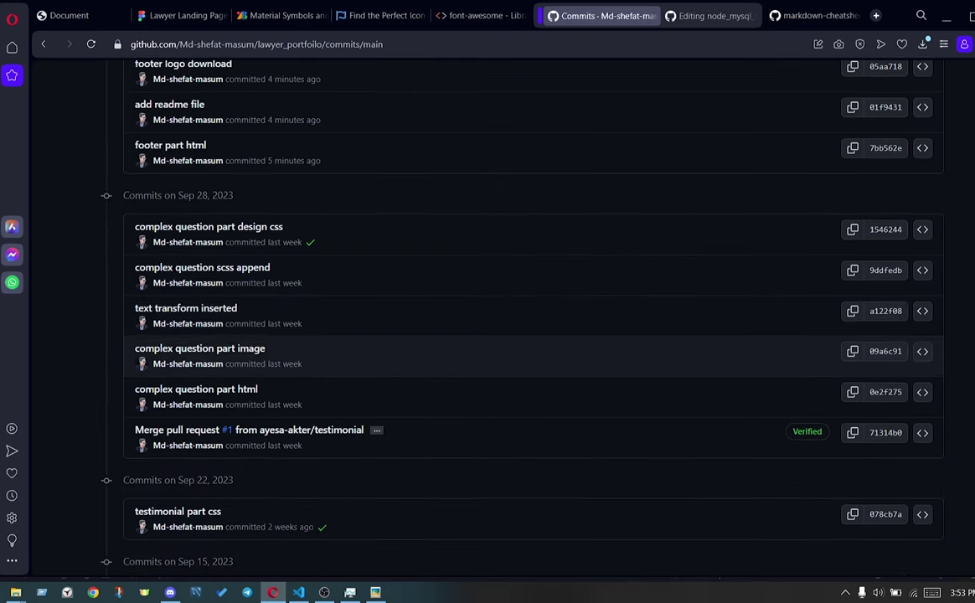
{"action": "scroll", "coordinate": [187, 389], "scroll_direction": "down", "scroll_amount": 2}
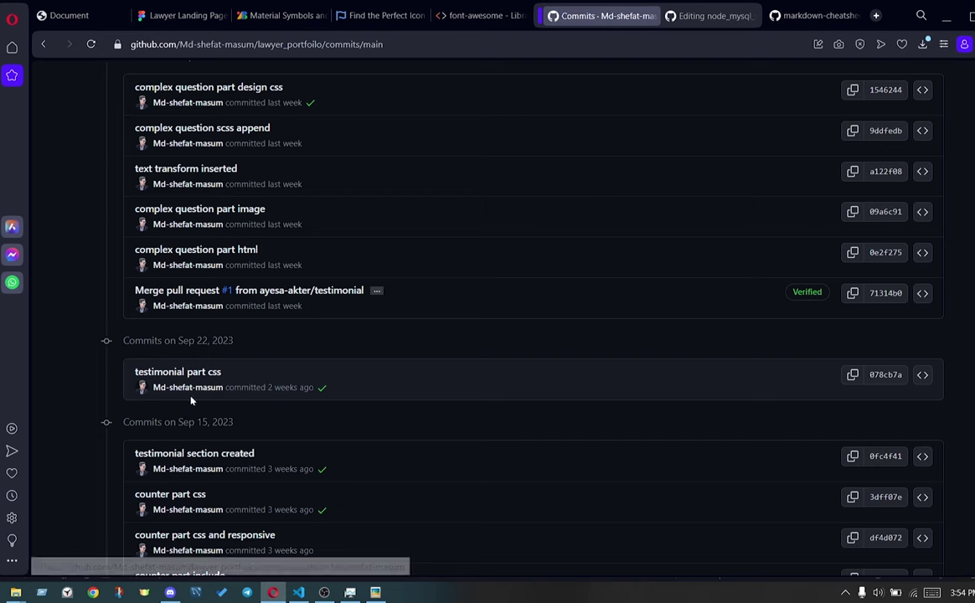
{"action": "scroll", "coordinate": [189, 381], "scroll_direction": "down", "scroll_amount": 1}
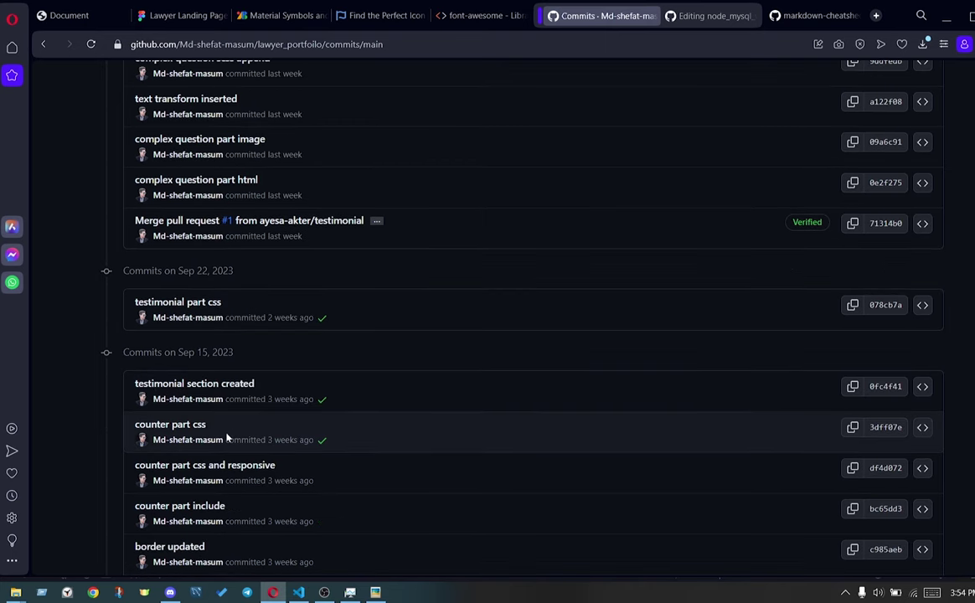
{"action": "left_click", "coordinate": [42, 44]}
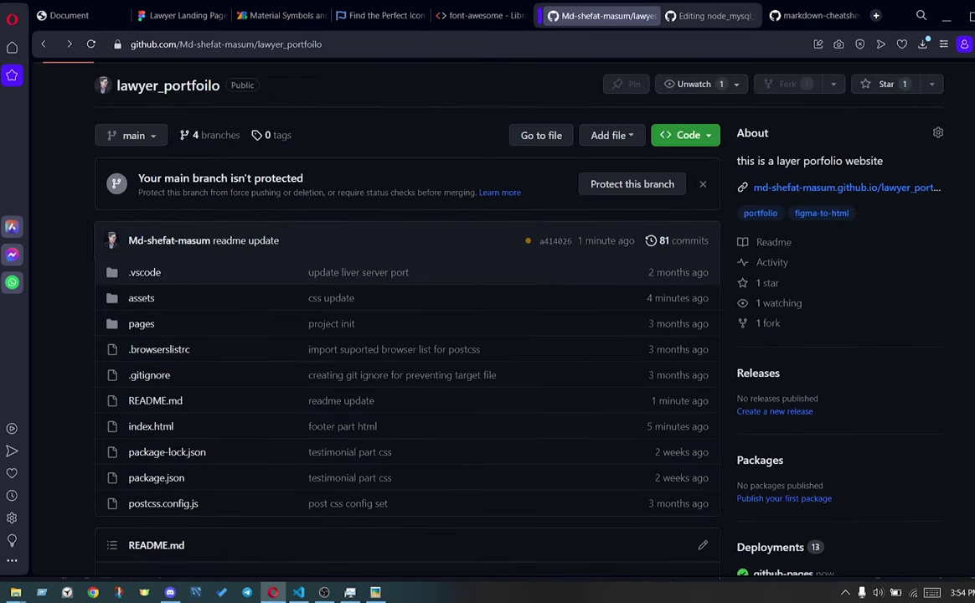
Scroll the lawyer_portfoilo page down to the rendered README and back up to the header
{"action": "scroll", "coordinate": [561, 314], "scroll_direction": "down", "scroll_amount": 4}
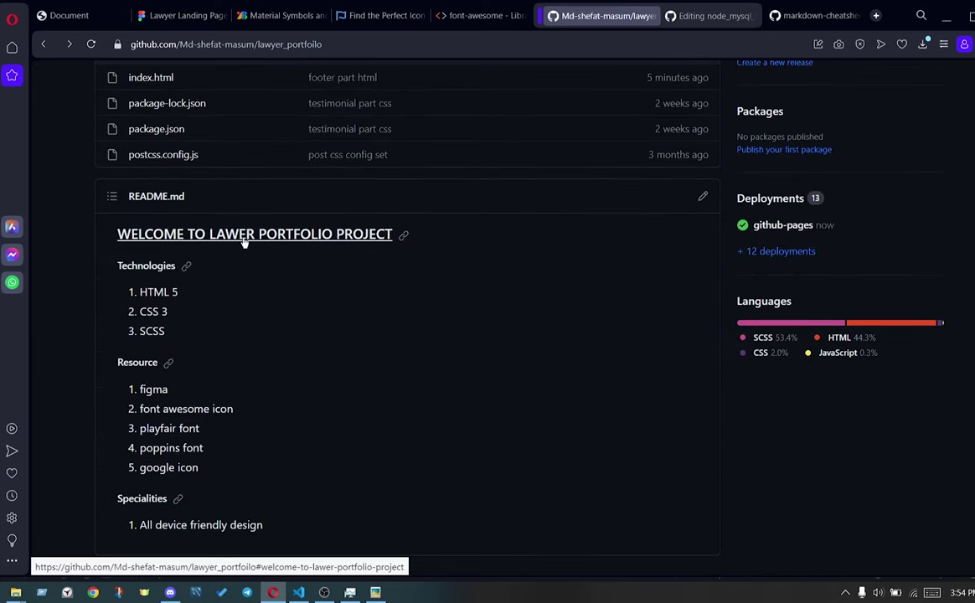
{"action": "scroll", "coordinate": [335, 242], "scroll_direction": "down", "scroll_amount": 1}
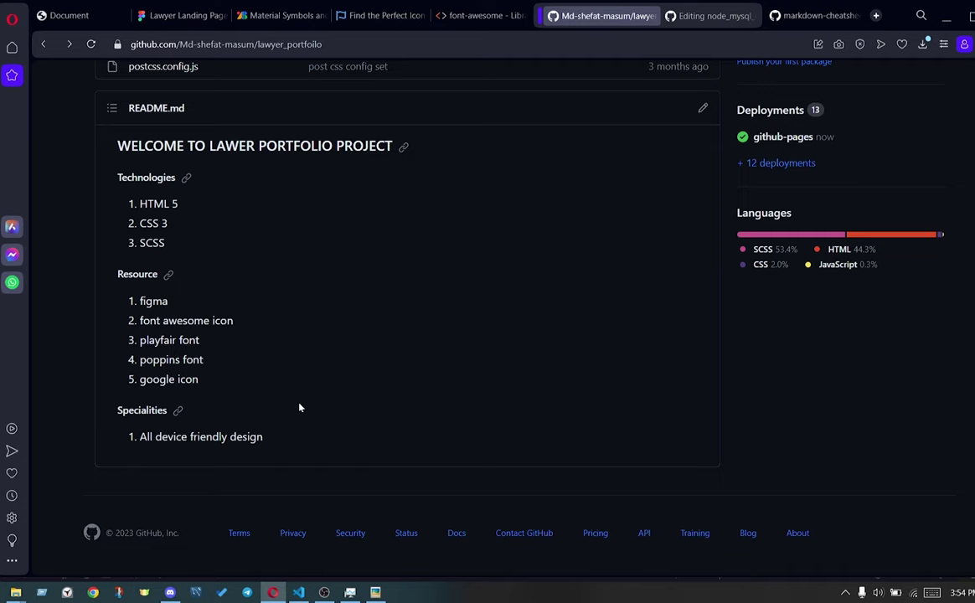
{"action": "scroll", "coordinate": [303, 402], "scroll_direction": "up", "scroll_amount": 1}
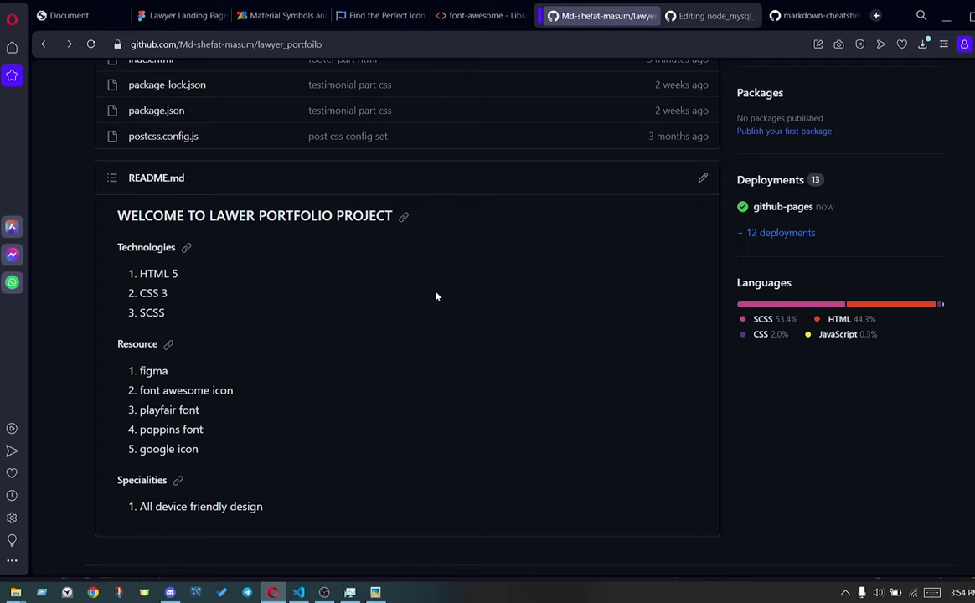
{"action": "scroll", "coordinate": [410, 327], "scroll_direction": "up", "scroll_amount": 1}
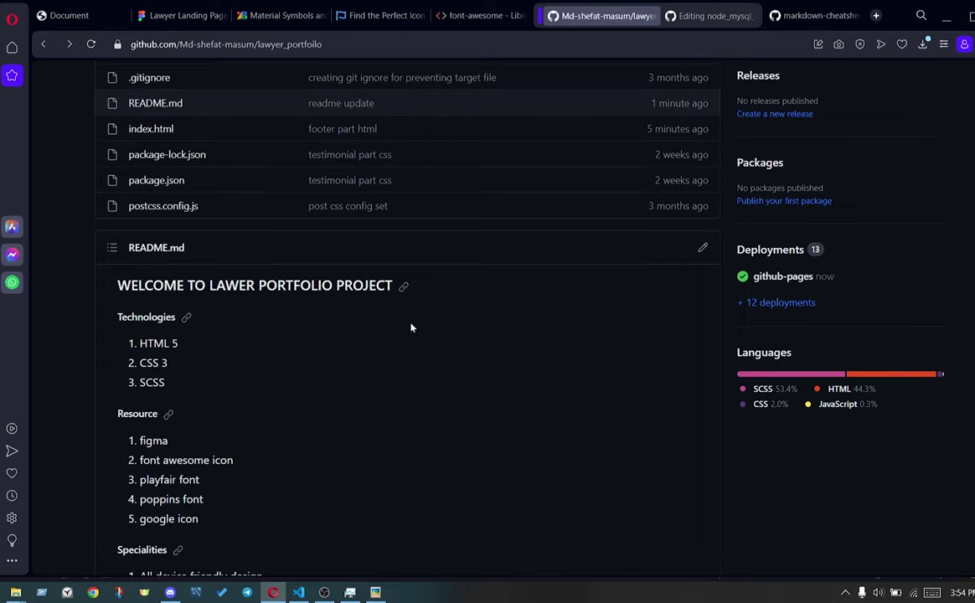
{"action": "scroll", "coordinate": [410, 328], "scroll_direction": "down", "scroll_amount": 2}
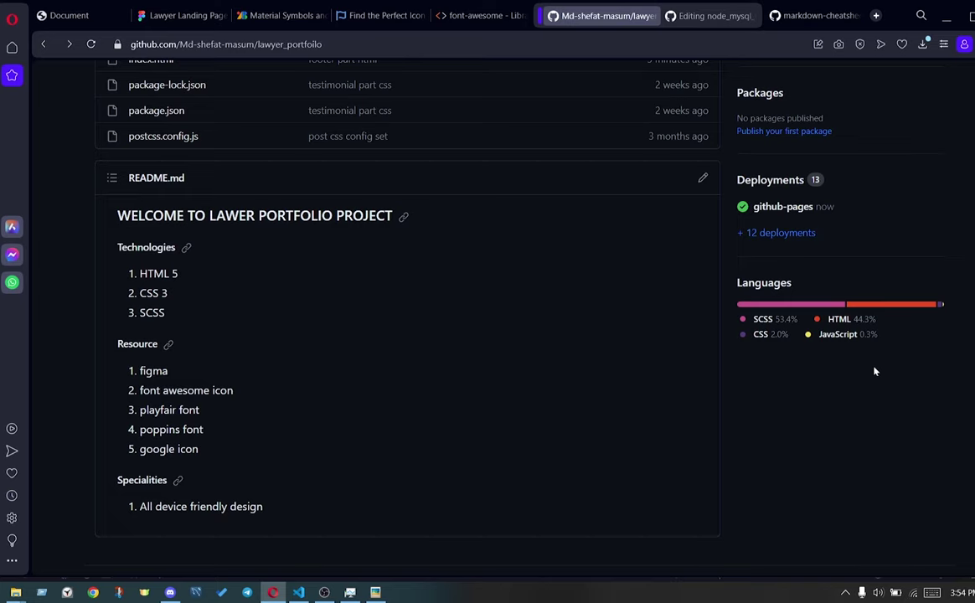
{"action": "scroll", "coordinate": [444, 149], "scroll_direction": "up", "scroll_amount": 4}
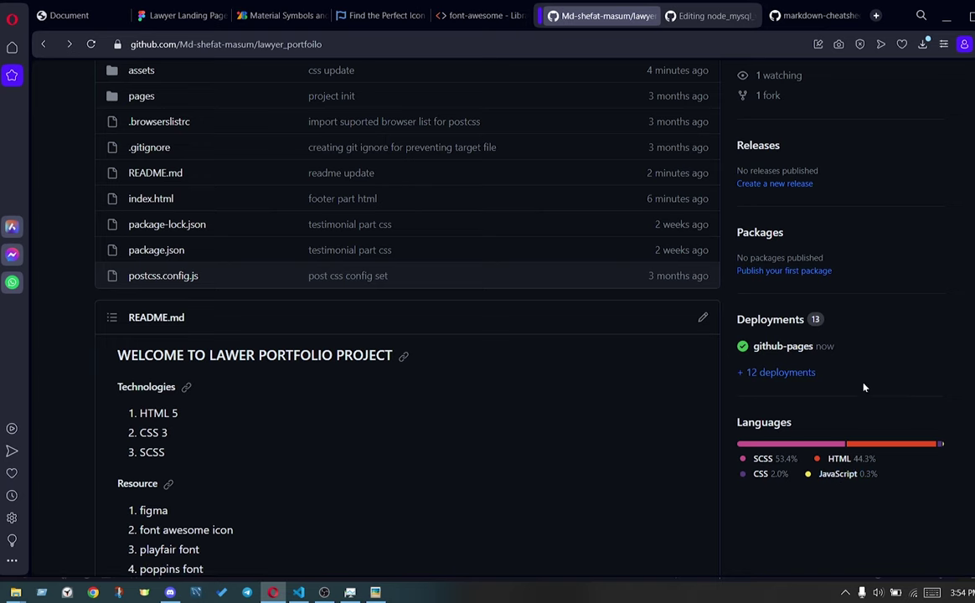
{"action": "scroll", "coordinate": [875, 353], "scroll_direction": "up", "scroll_amount": 3}
{"action": "scroll", "coordinate": [875, 355], "scroll_direction": "up", "scroll_amount": 1}
{"action": "scroll", "coordinate": [892, 510], "scroll_direction": "down", "scroll_amount": 1}
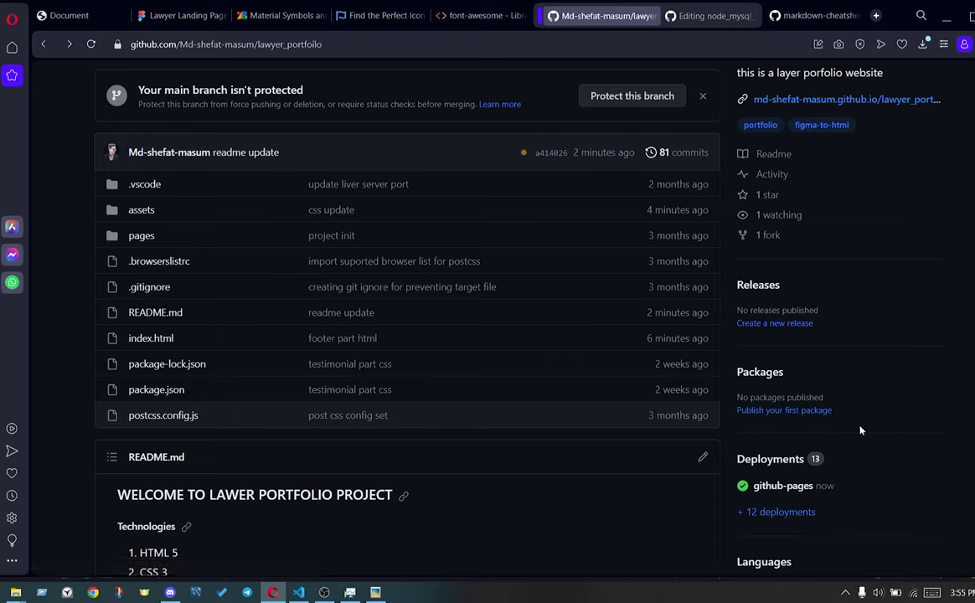
{"action": "scroll", "coordinate": [868, 401], "scroll_direction": "up", "scroll_amount": 1}
{"action": "scroll", "coordinate": [869, 402], "scroll_direction": "up", "scroll_amount": 3}
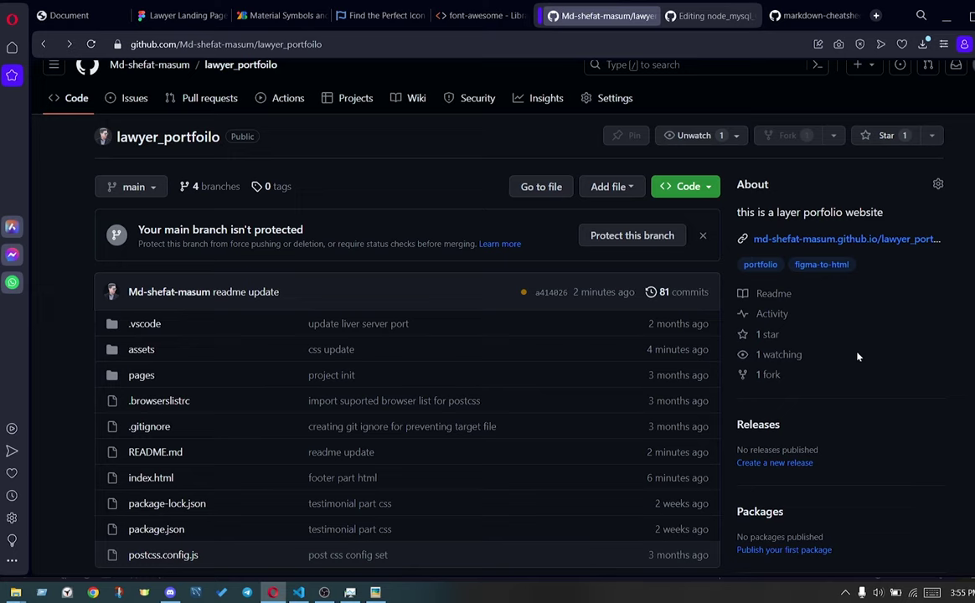
{"action": "left_click", "coordinate": [139, 186]}
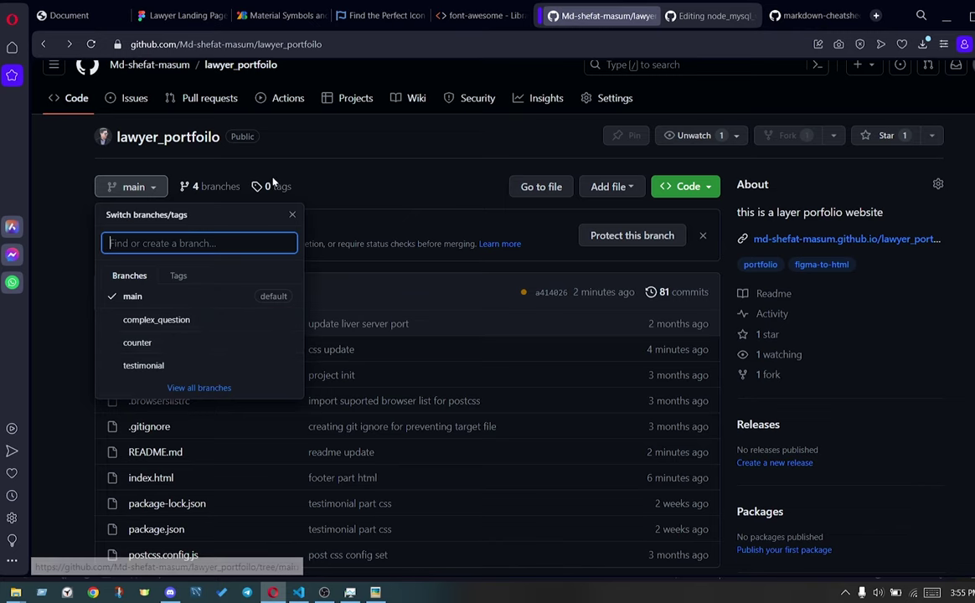
{"action": "left_click", "coordinate": [326, 171]}
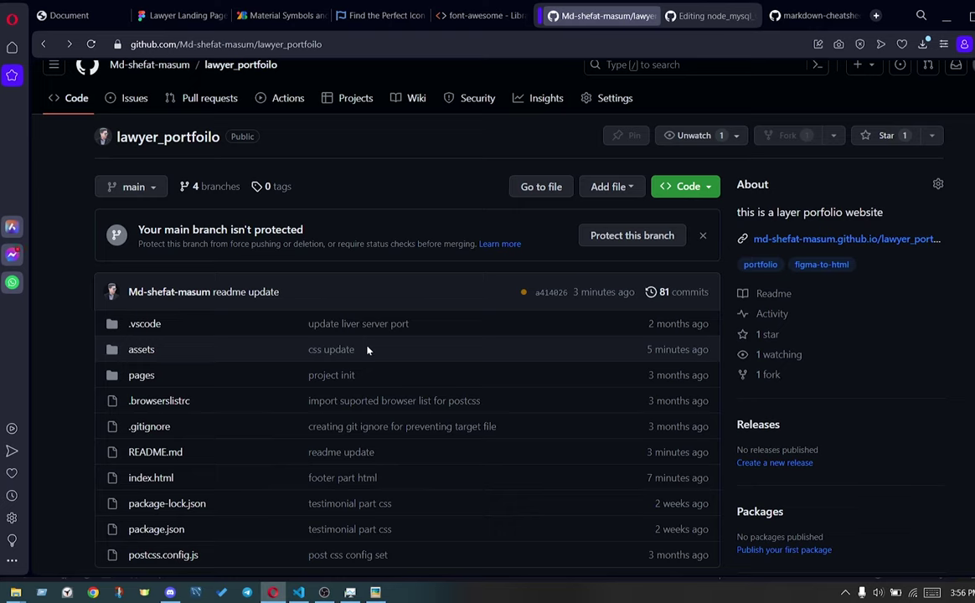
{"action": "scroll", "coordinate": [928, 349], "scroll_direction": "up", "scroll_amount": 1}
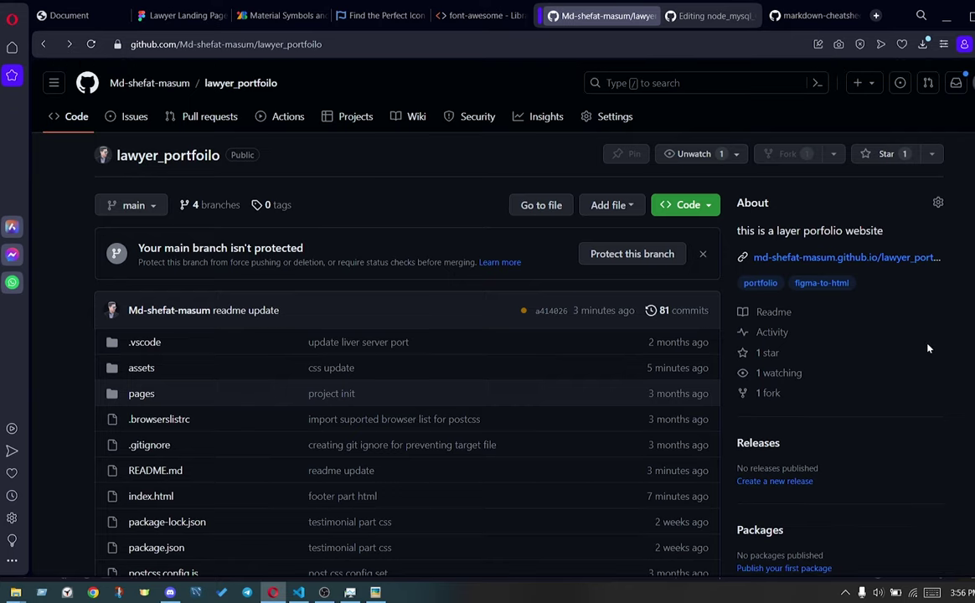
Browse the live GitHub Pages site at 80% zoom, then open the repository's Activity page
{"action": "left_click", "coordinate": [813, 258]}
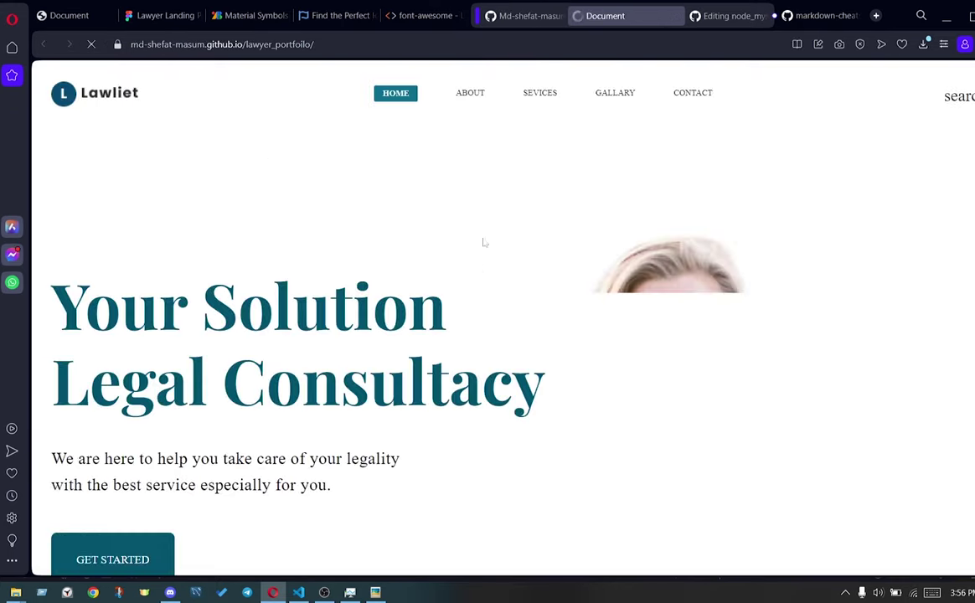
{"action": "scroll", "coordinate": [481, 326], "scroll_direction": "down", "scroll_amount": 5}
{"action": "scroll", "coordinate": [507, 314], "scroll_direction": "down", "scroll_amount": 5}
{"action": "scroll", "coordinate": [508, 316], "scroll_direction": "down", "scroll_amount": 10}
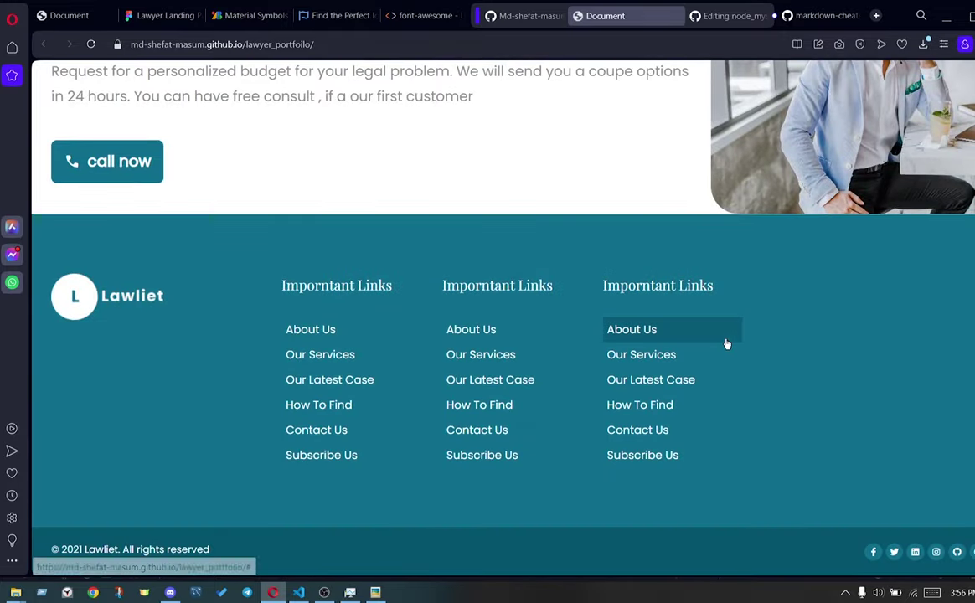
{"action": "key", "text": "ctrl+minus"}
{"action": "key", "text": "ctrl+minus"}
{"action": "scroll", "coordinate": [750, 374], "scroll_direction": "up", "scroll_amount": 6}
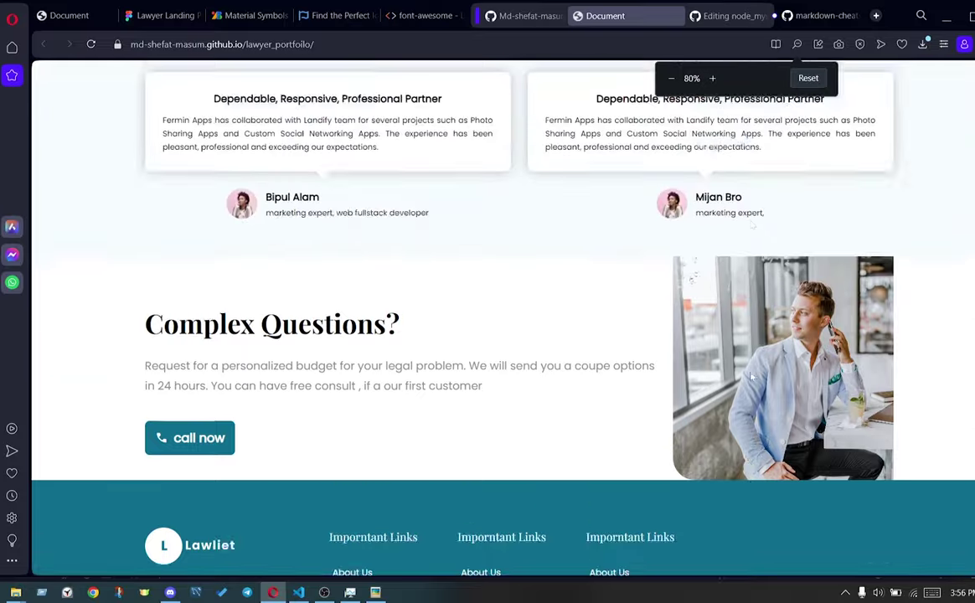
{"action": "scroll", "coordinate": [750, 374], "scroll_direction": "down", "scroll_amount": 2}
{"action": "scroll", "coordinate": [751, 379], "scroll_direction": "down", "scroll_amount": 2}
{"action": "scroll", "coordinate": [484, 337], "scroll_direction": "up", "scroll_amount": 7}
{"action": "scroll", "coordinate": [484, 337], "scroll_direction": "up", "scroll_amount": 4}
{"action": "scroll", "coordinate": [506, 321], "scroll_direction": "up", "scroll_amount": 4}
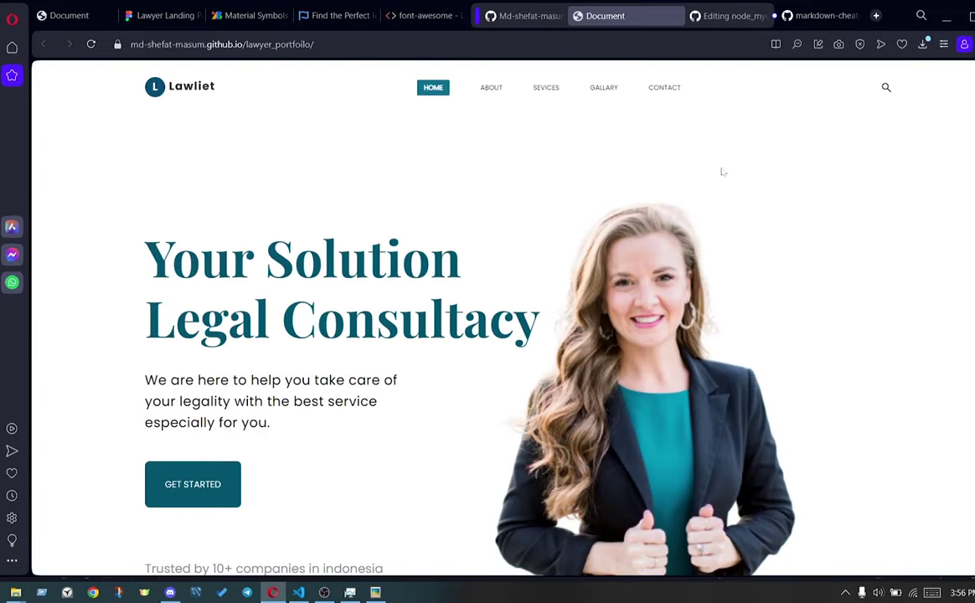
{"action": "left_click", "coordinate": [503, 15]}
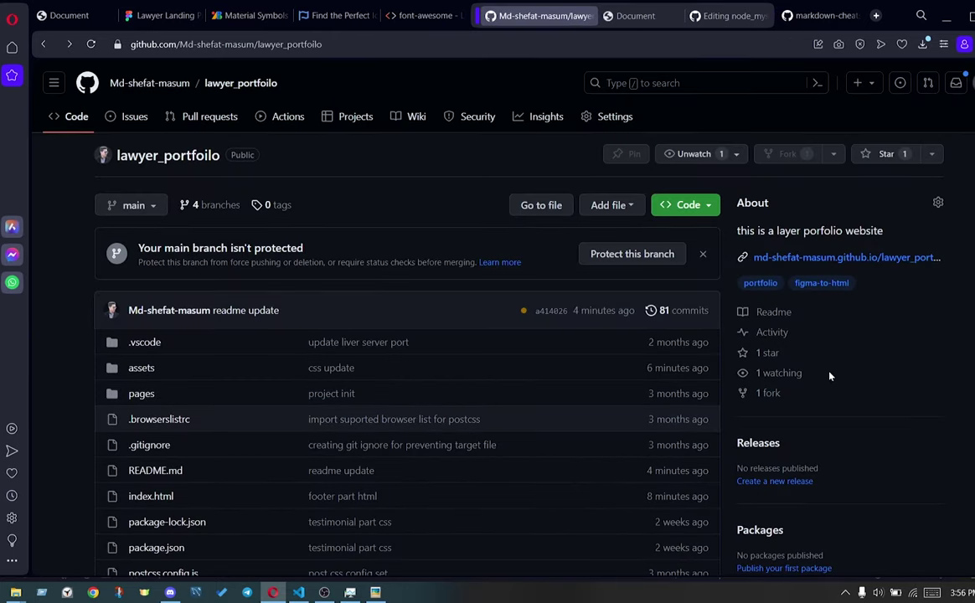
{"action": "left_click", "coordinate": [765, 333]}
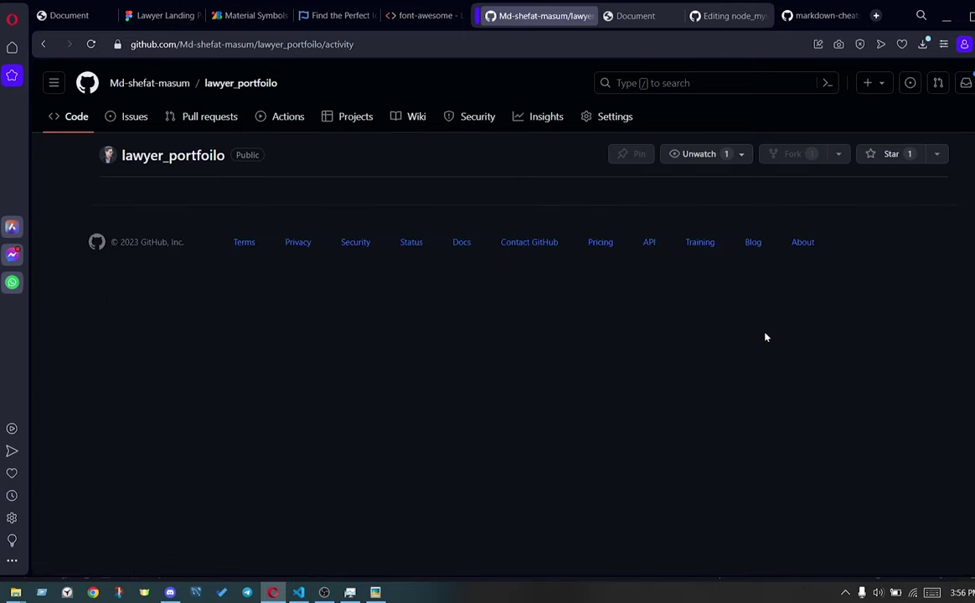
{"action": "scroll", "coordinate": [486, 385], "scroll_direction": "down", "scroll_amount": 2}
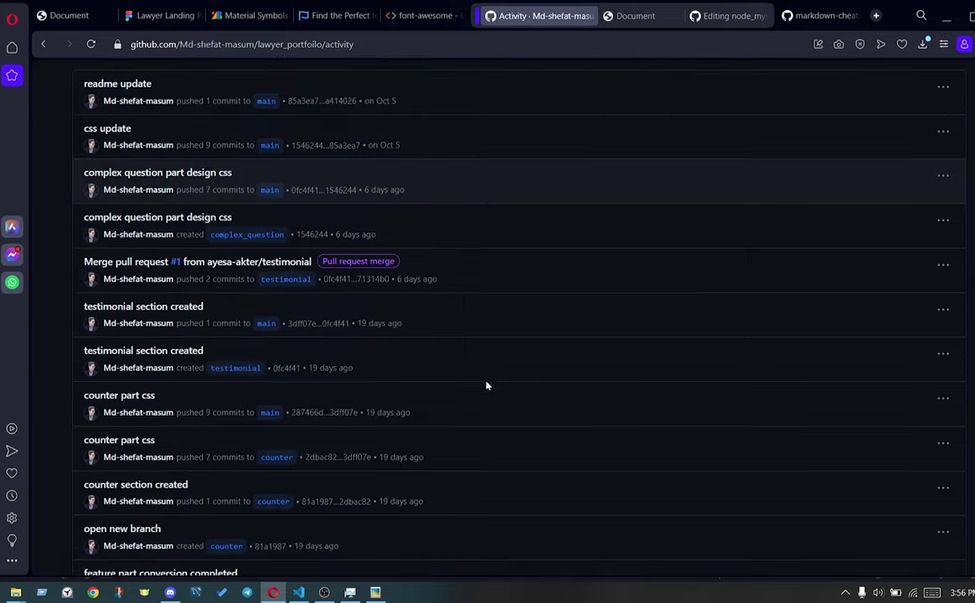
{"action": "scroll", "coordinate": [486, 386], "scroll_direction": "down", "scroll_amount": 3}
{"action": "scroll", "coordinate": [486, 385], "scroll_direction": "down", "scroll_amount": 2}
{"action": "scroll", "coordinate": [485, 386], "scroll_direction": "up", "scroll_amount": 5}
{"action": "scroll", "coordinate": [478, 351], "scroll_direction": "up", "scroll_amount": 3}
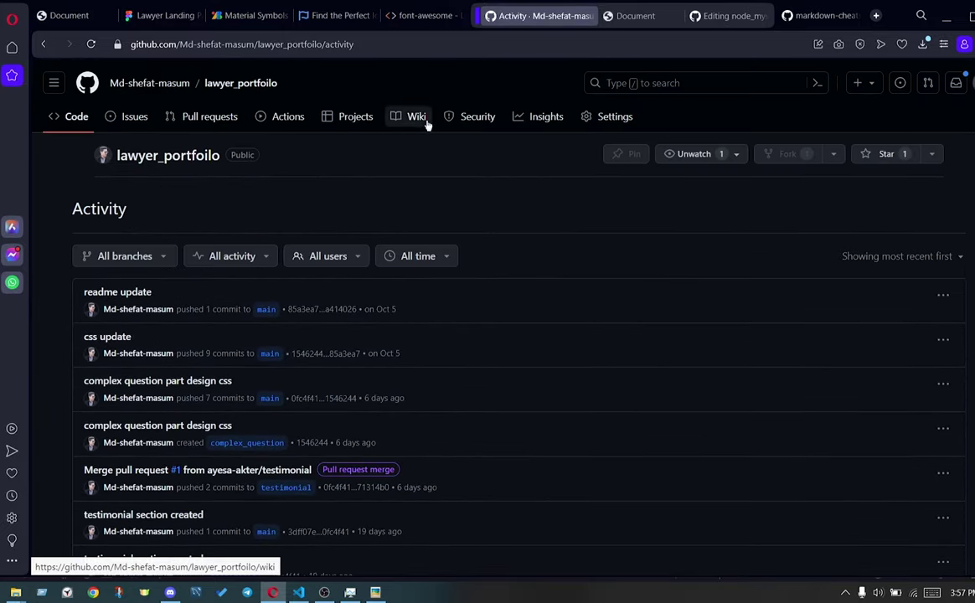
{"action": "left_click", "coordinate": [540, 119]}
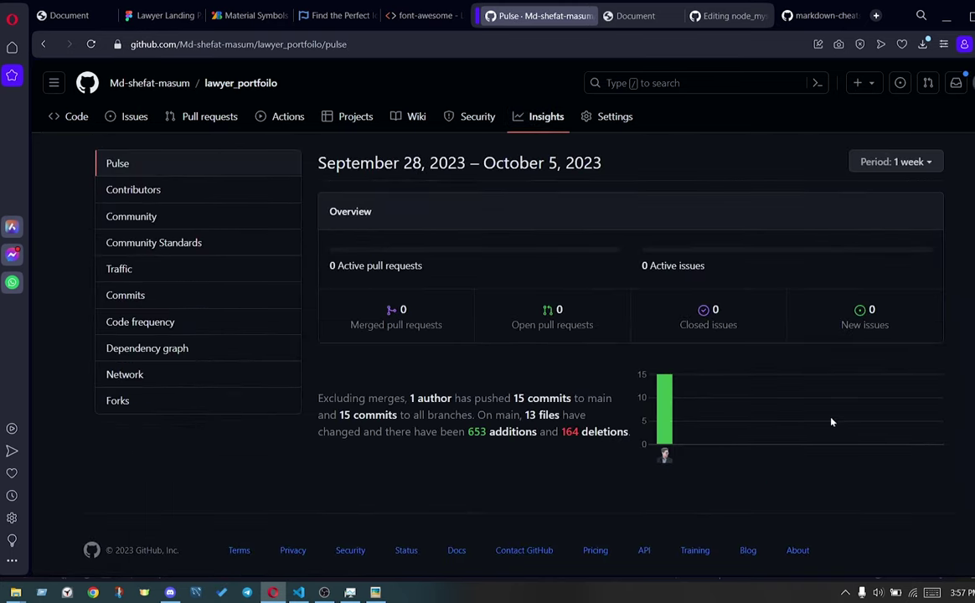
{"action": "left_click", "coordinate": [142, 193]}
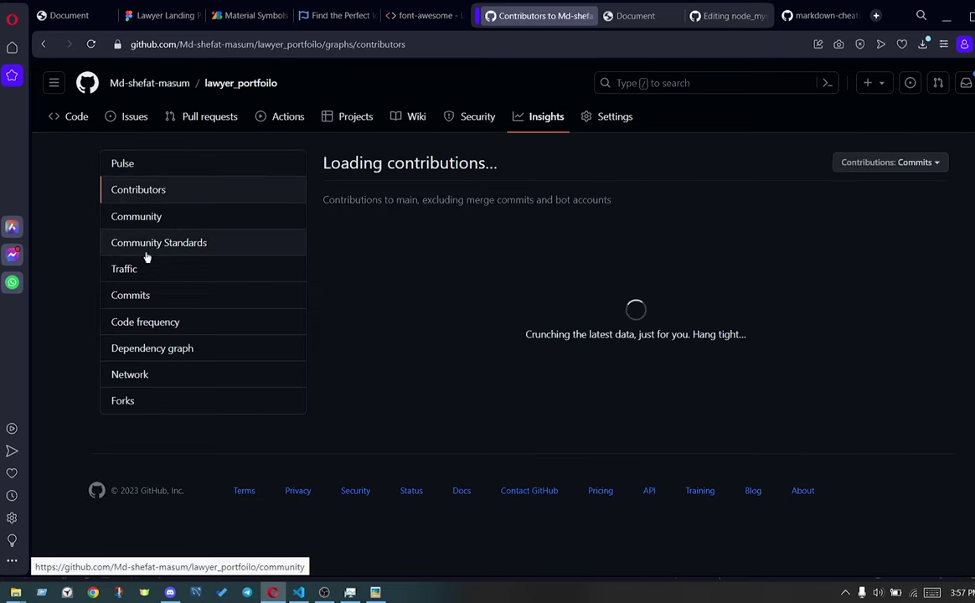
{"action": "left_click", "coordinate": [153, 300]}
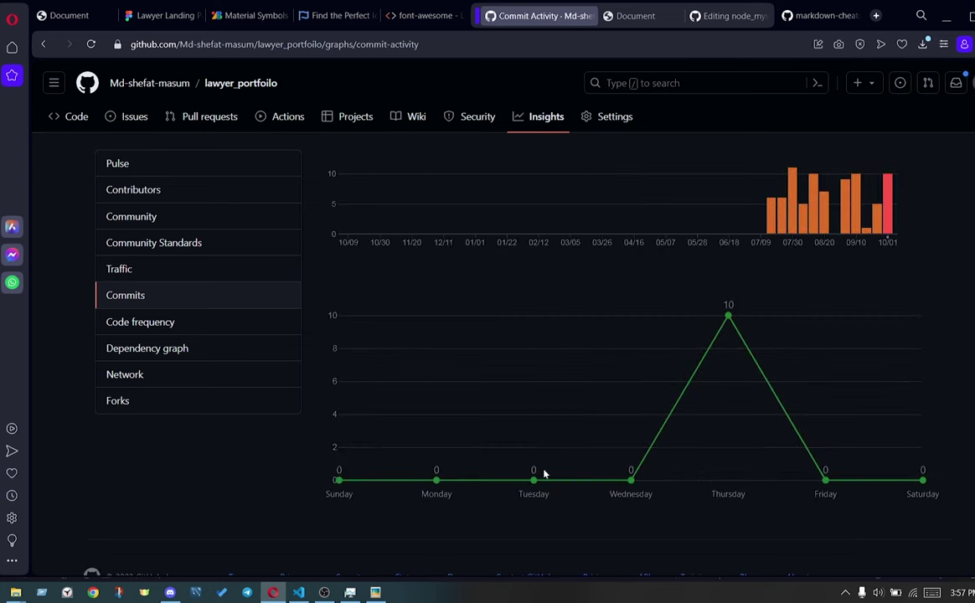
{"action": "mouse_move", "coordinate": [893, 239]}
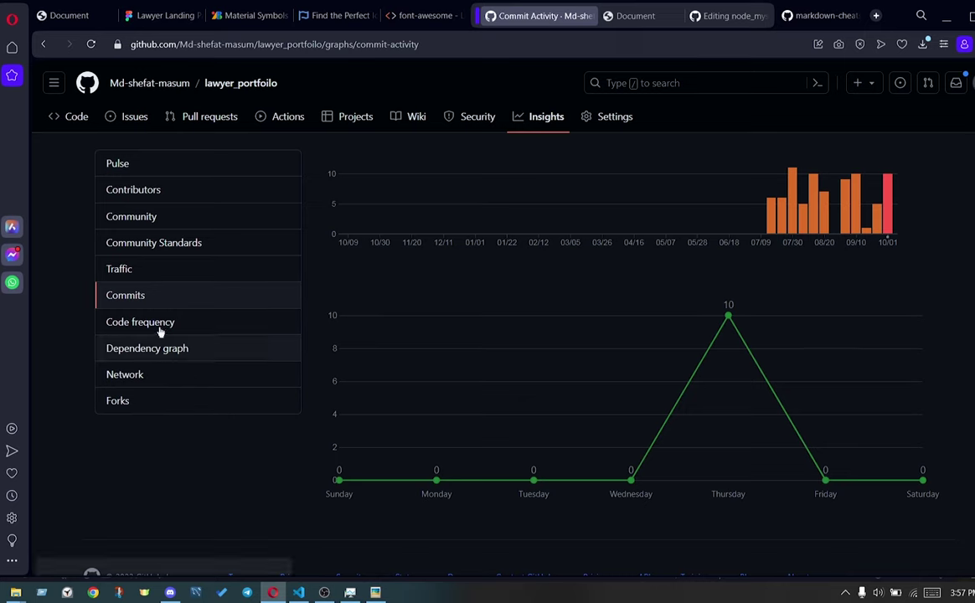
{"action": "left_click", "coordinate": [140, 270]}
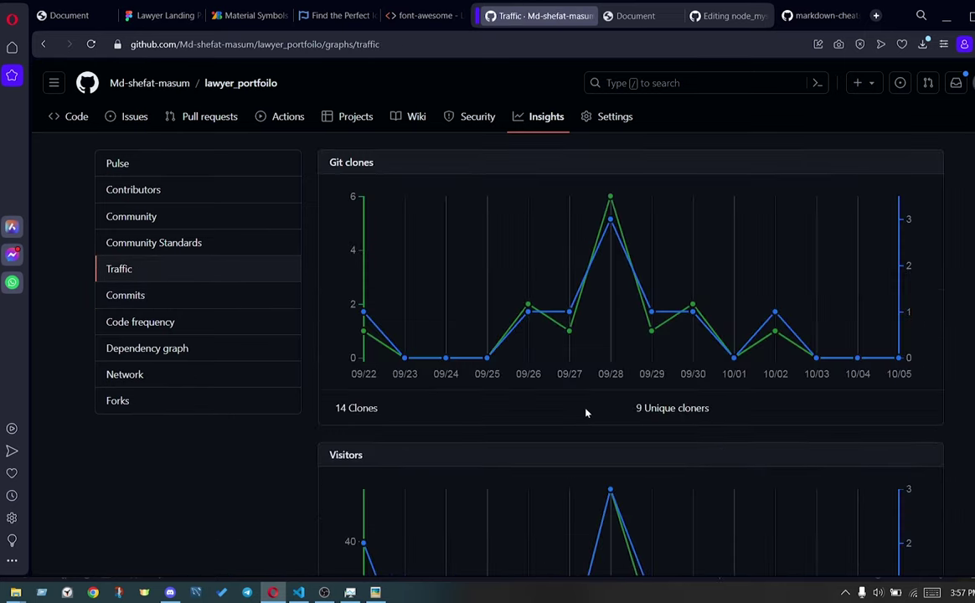
{"action": "scroll", "coordinate": [586, 412], "scroll_direction": "down", "scroll_amount": 3}
{"action": "scroll", "coordinate": [586, 413], "scroll_direction": "down", "scroll_amount": 3}
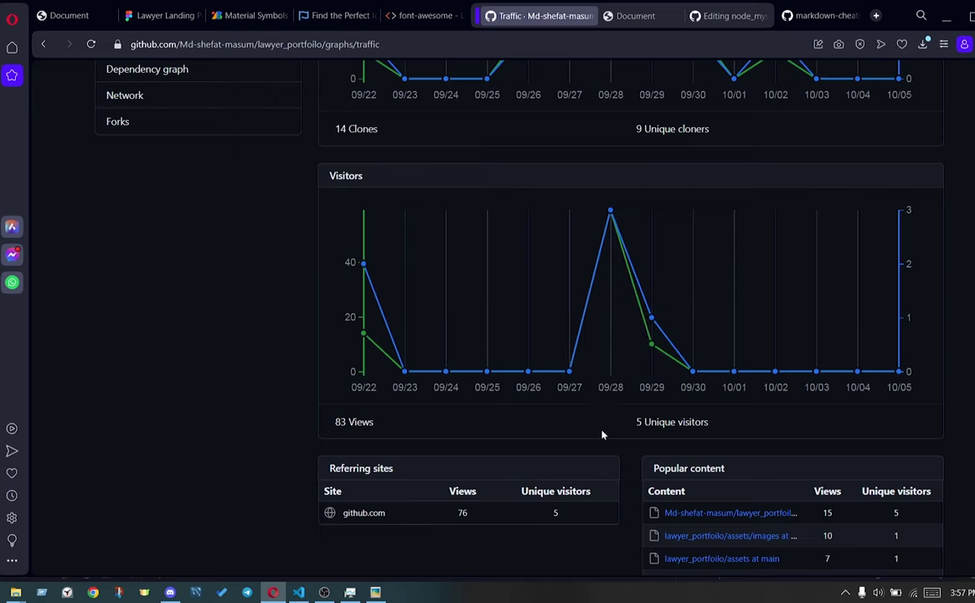
{"action": "scroll", "coordinate": [603, 433], "scroll_direction": "down", "scroll_amount": 3}
{"action": "scroll", "coordinate": [604, 435], "scroll_direction": "up", "scroll_amount": 10}
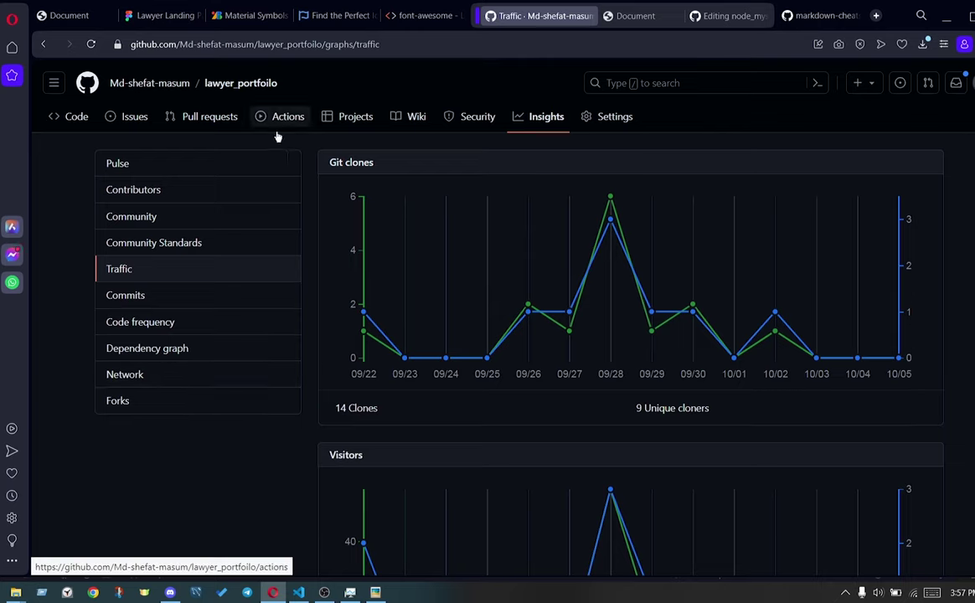
{"action": "left_click", "coordinate": [240, 84]}
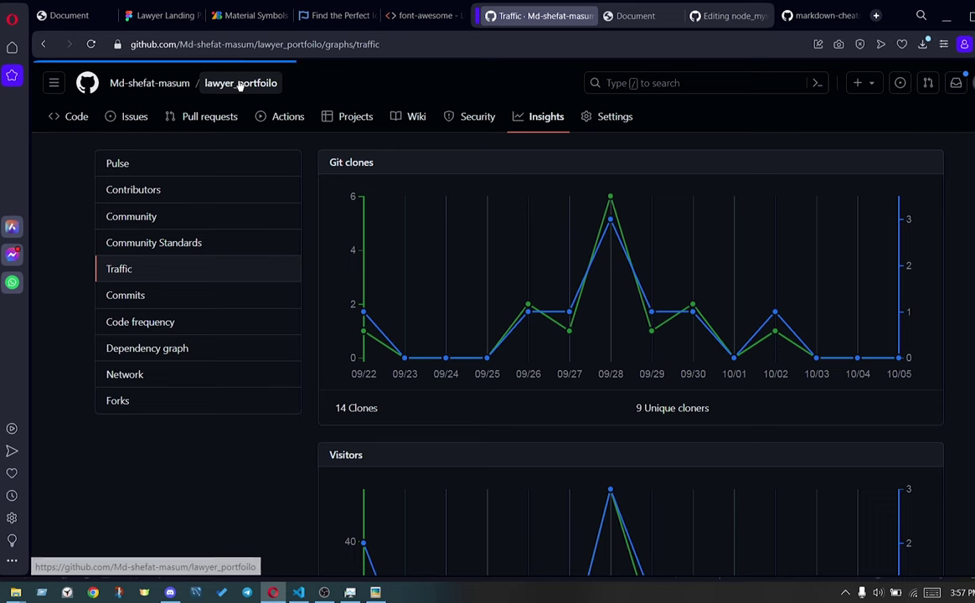
{"action": "left_click", "coordinate": [240, 84]}
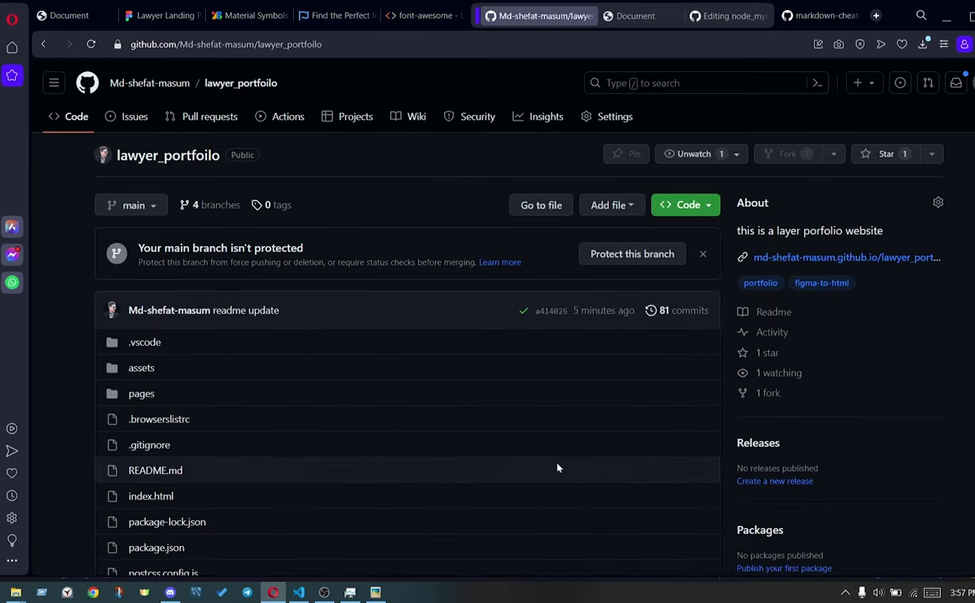
{"action": "scroll", "coordinate": [316, 367], "scroll_direction": "down", "scroll_amount": 2}
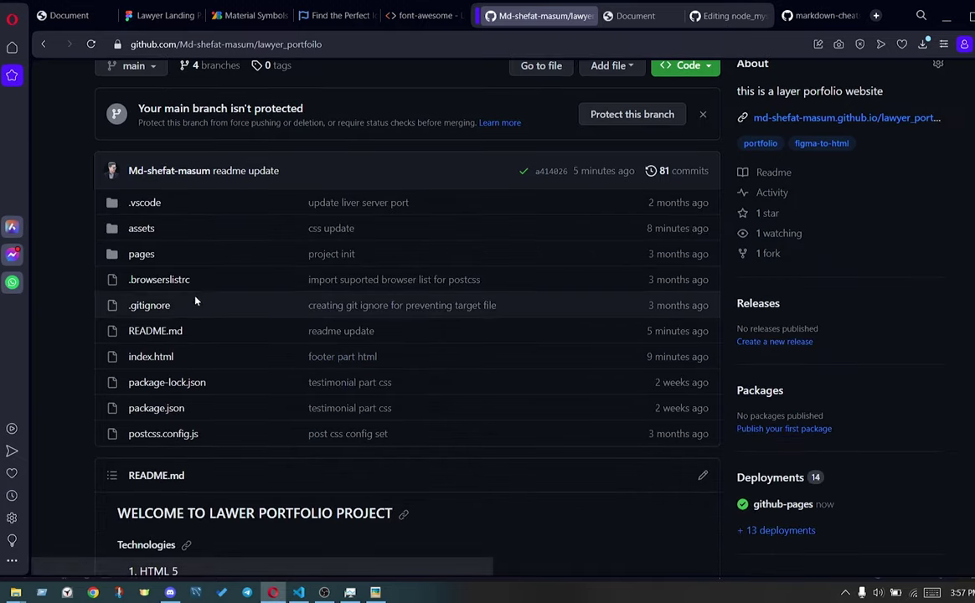
{"action": "left_click", "coordinate": [151, 229]}
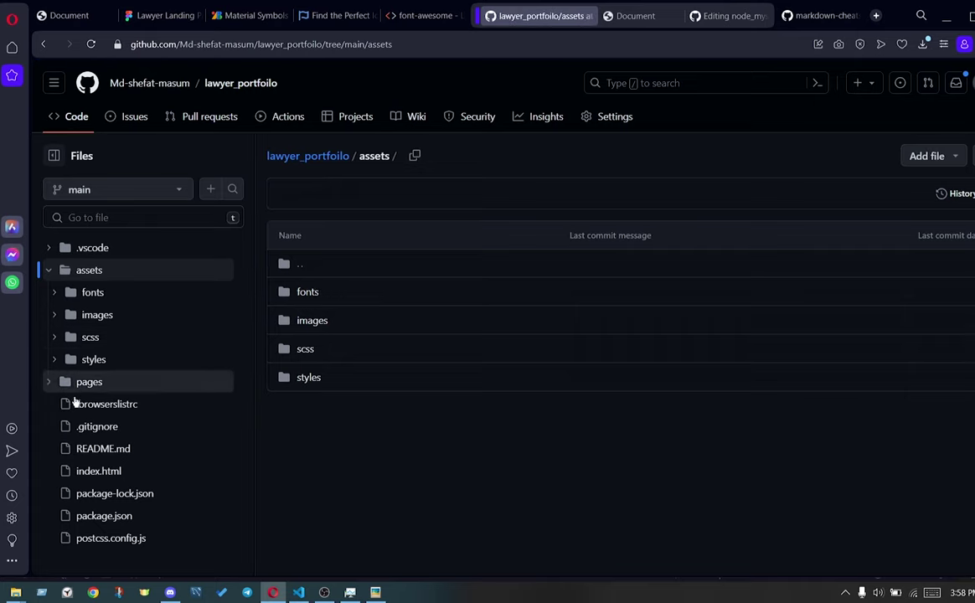
Expand scss > layouts, open _navbar.scss and scroll through its 80 lines of styles
{"action": "left_click", "coordinate": [54, 337]}
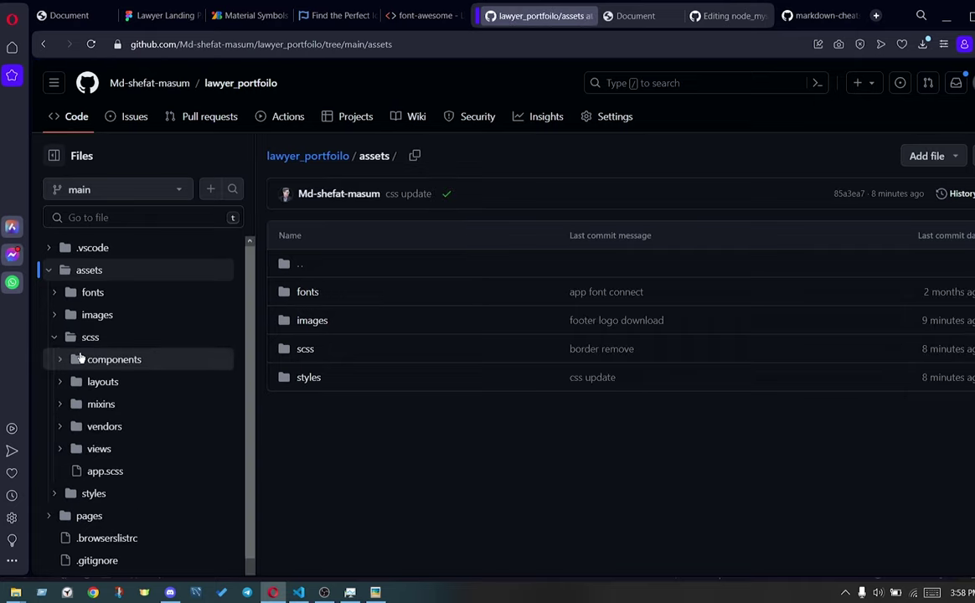
{"action": "left_click", "coordinate": [100, 382]}
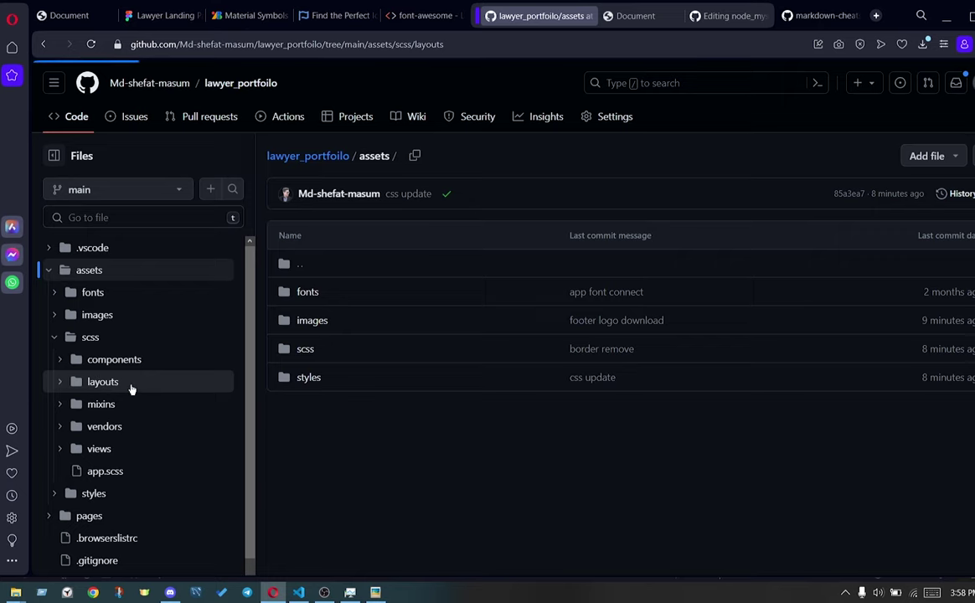
{"action": "left_click", "coordinate": [124, 472]}
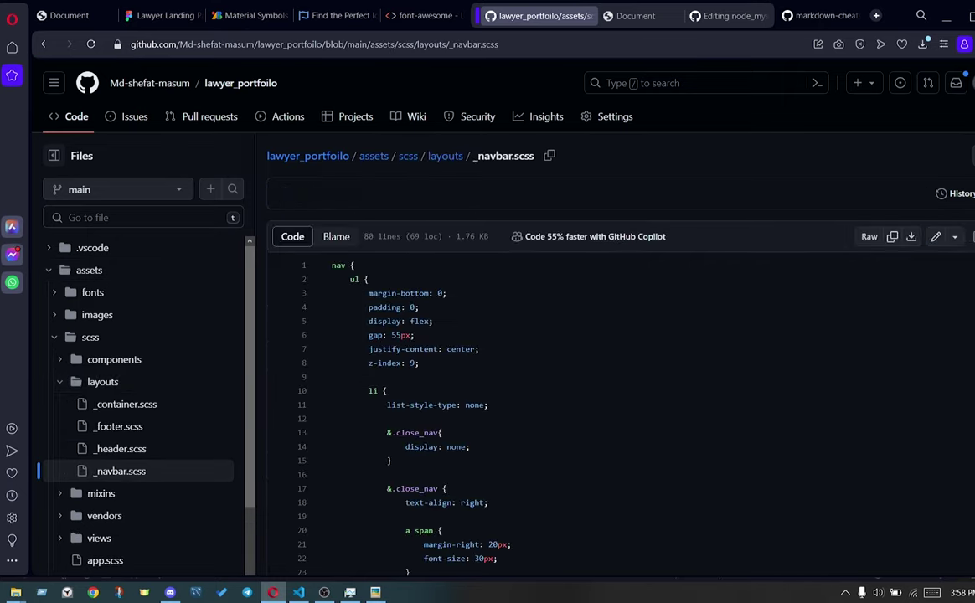
{"action": "scroll", "coordinate": [586, 376], "scroll_direction": "down", "scroll_amount": 2}
{"action": "scroll", "coordinate": [586, 377], "scroll_direction": "down", "scroll_amount": 2}
{"action": "scroll", "coordinate": [620, 348], "scroll_direction": "down", "scroll_amount": 3}
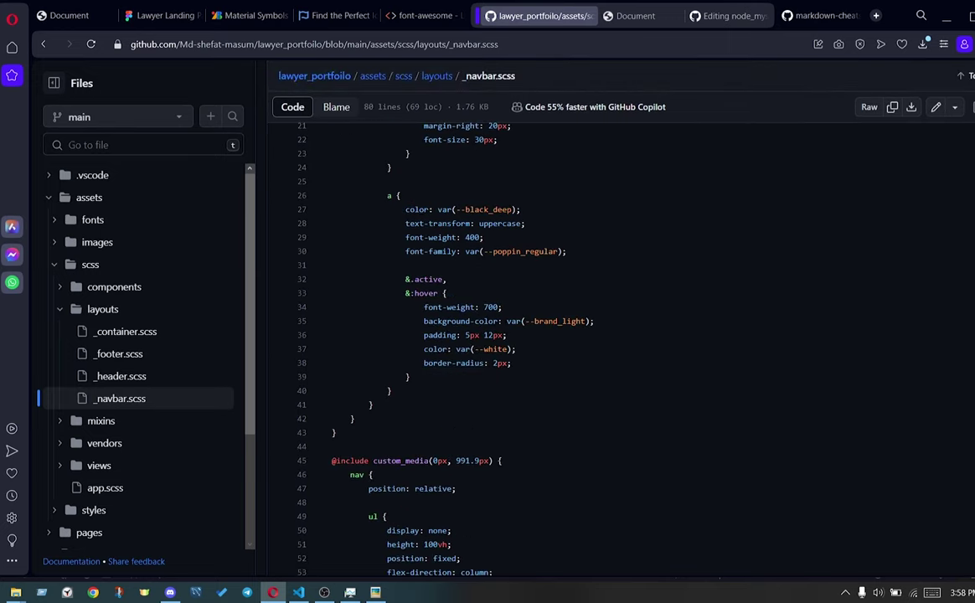
{"action": "scroll", "coordinate": [620, 348], "scroll_direction": "down", "scroll_amount": 2}
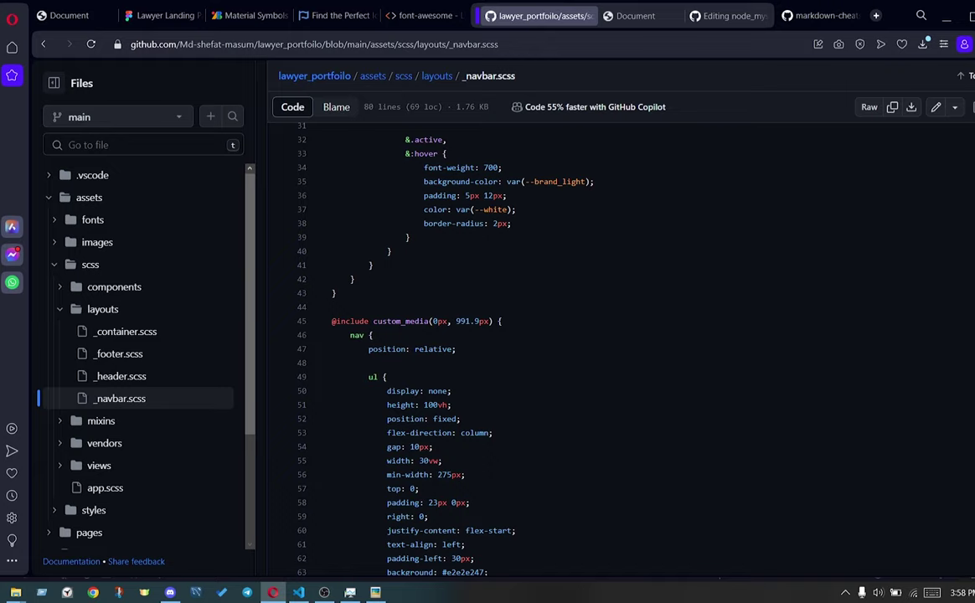
{"action": "scroll", "coordinate": [620, 347], "scroll_direction": "up", "scroll_amount": 3}
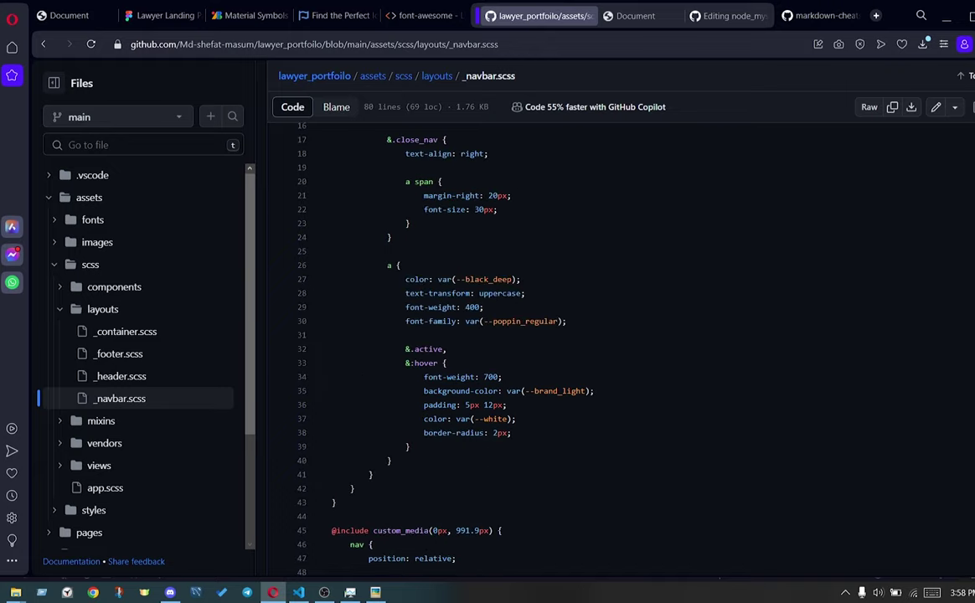
{"action": "scroll", "coordinate": [620, 348], "scroll_direction": "up", "scroll_amount": 3}
{"action": "scroll", "coordinate": [620, 347], "scroll_direction": "down", "scroll_amount": 5}
{"action": "scroll", "coordinate": [620, 348], "scroll_direction": "down", "scroll_amount": 5}
{"action": "scroll", "coordinate": [620, 348], "scroll_direction": "up", "scroll_amount": 3}
{"action": "scroll", "coordinate": [620, 347], "scroll_direction": "up", "scroll_amount": 2}
{"action": "scroll", "coordinate": [619, 347], "scroll_direction": "up", "scroll_amount": 2}
{"action": "scroll", "coordinate": [619, 347], "scroll_direction": "up", "scroll_amount": 2}
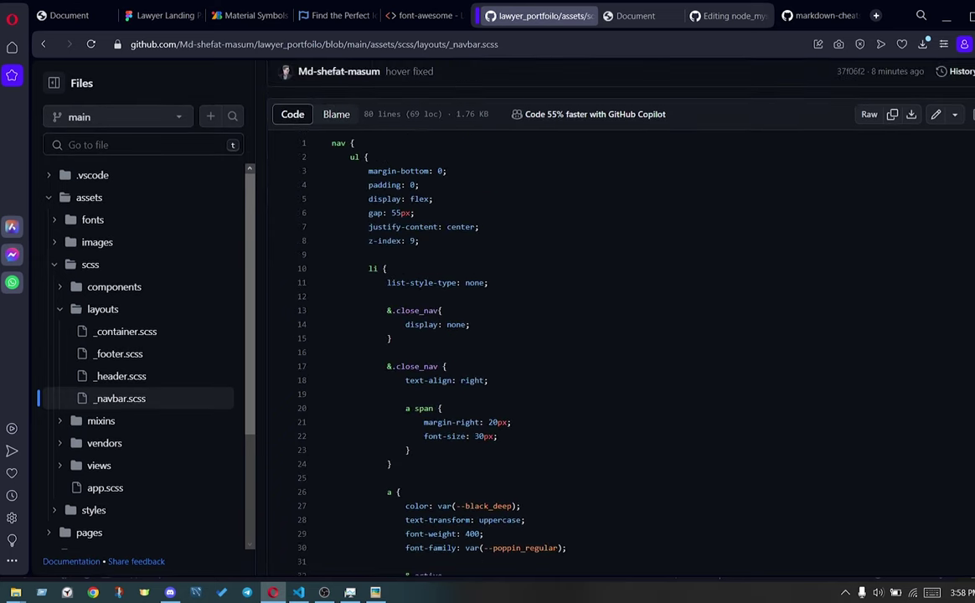
Open _header.scss in assets/scss/layouts and scroll through its .nav and .nav_control rules
{"action": "left_click", "coordinate": [132, 376]}
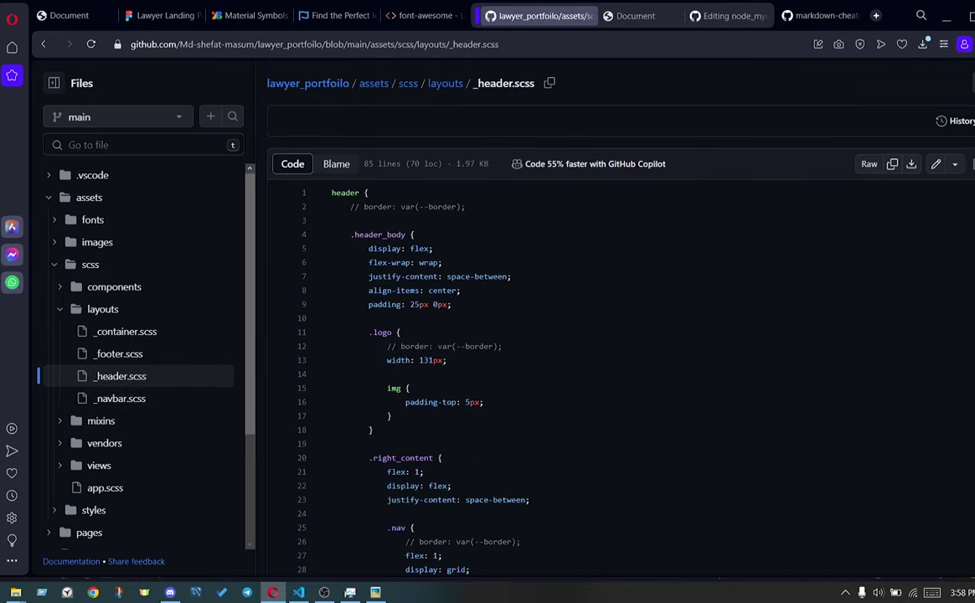
{"action": "scroll", "coordinate": [619, 347], "scroll_direction": "down", "scroll_amount": 2}
{"action": "scroll", "coordinate": [619, 348], "scroll_direction": "down", "scroll_amount": 2}
{"action": "scroll", "coordinate": [619, 348], "scroll_direction": "down", "scroll_amount": 1}
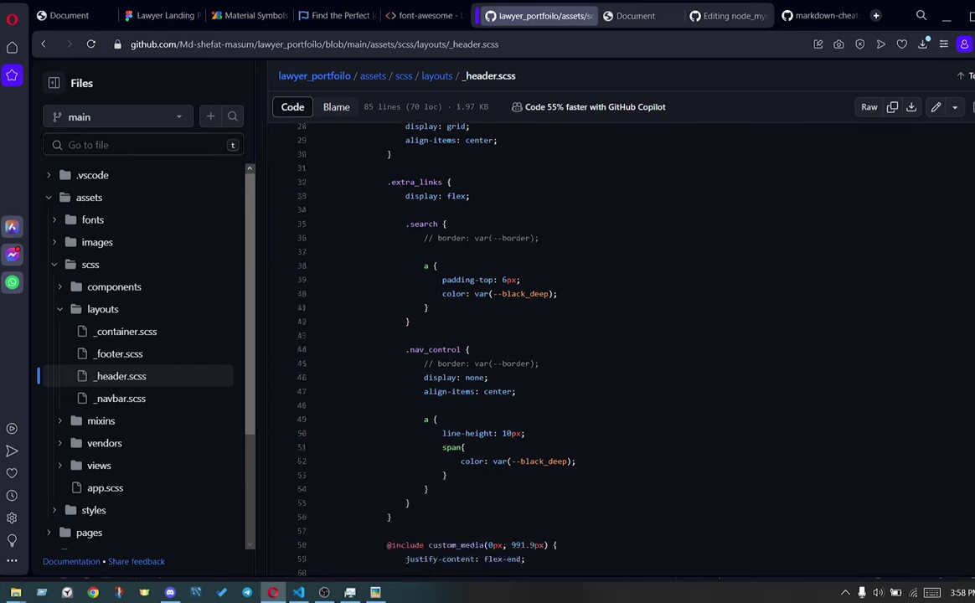
{"action": "scroll", "coordinate": [620, 348], "scroll_direction": "down", "scroll_amount": 3}
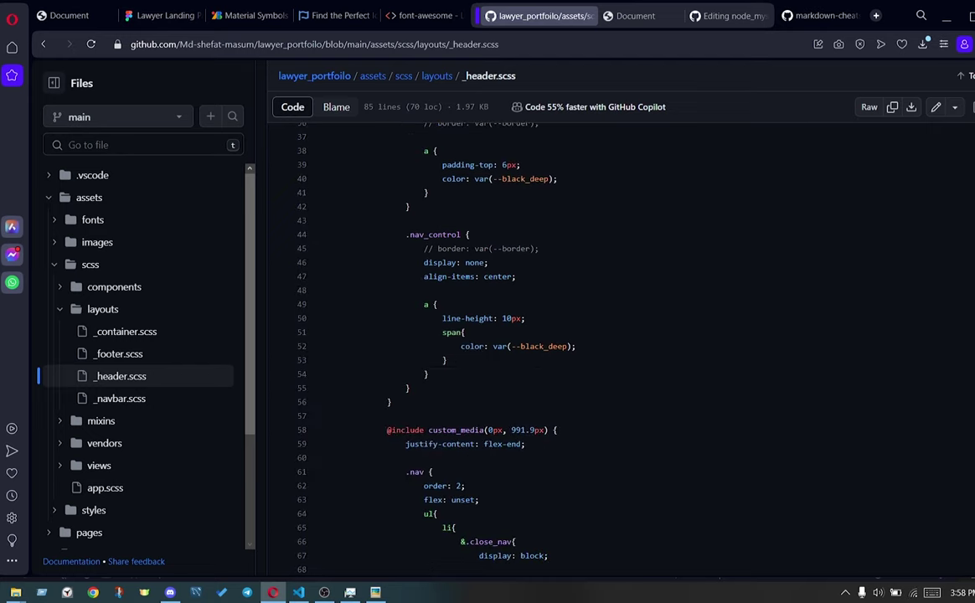
{"action": "scroll", "coordinate": [619, 347], "scroll_direction": "down", "scroll_amount": 3}
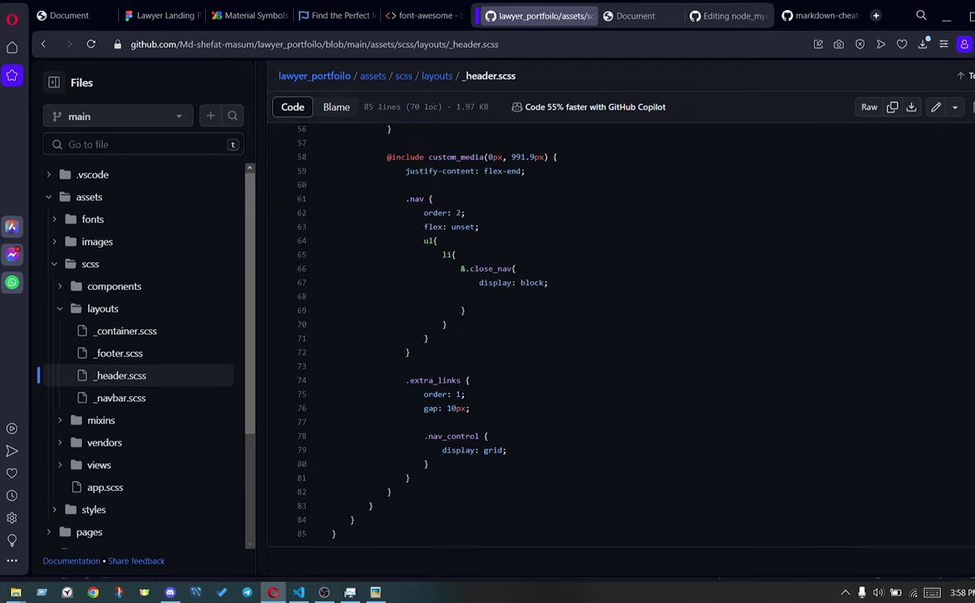
{"action": "scroll", "coordinate": [619, 347], "scroll_direction": "up", "scroll_amount": 4}
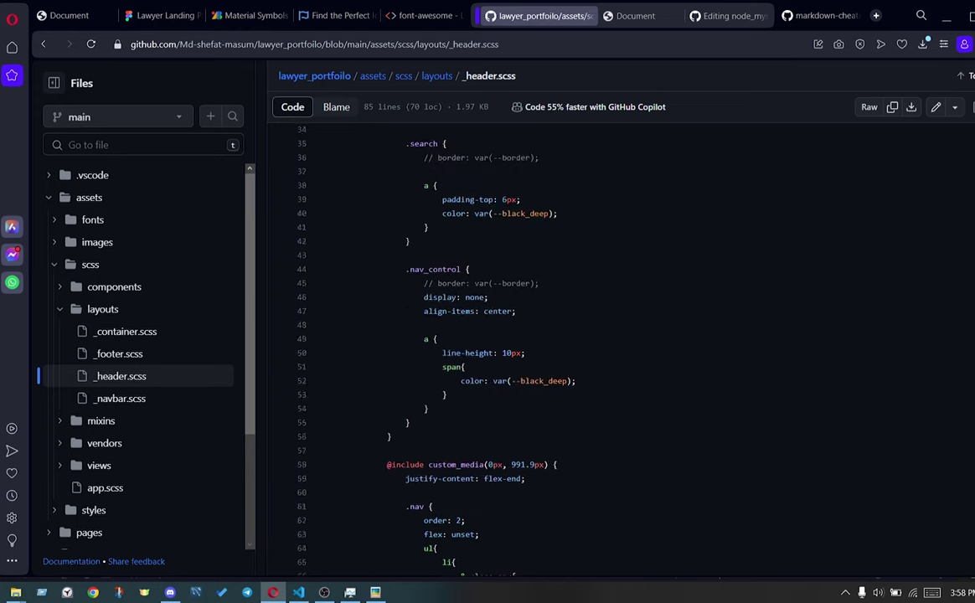
{"action": "scroll", "coordinate": [619, 348], "scroll_direction": "up", "scroll_amount": 2}
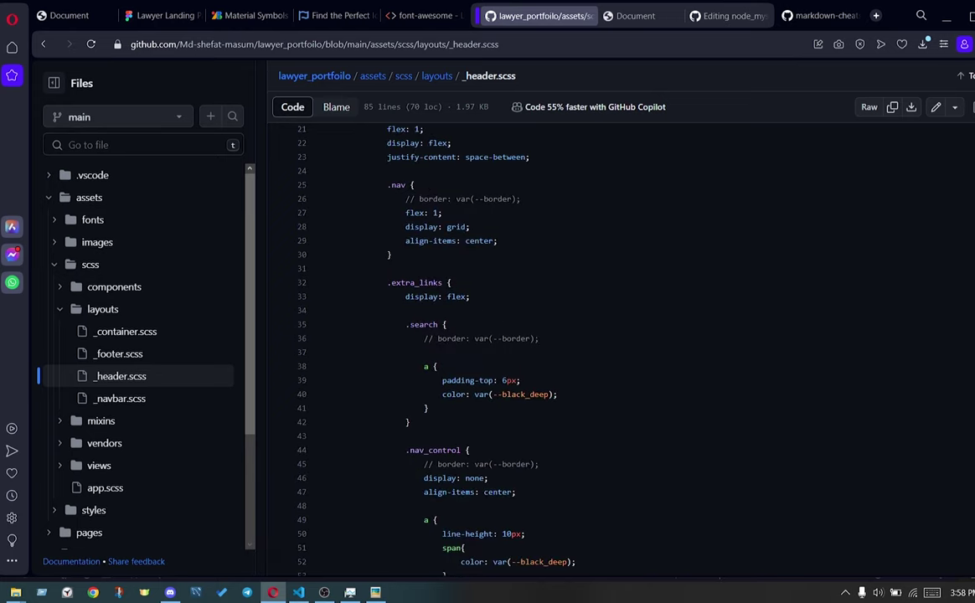
Glance back at README.md in VS Code, then collapse the scss folder and open index.html
{"action": "key", "text": "alt+Tab"}
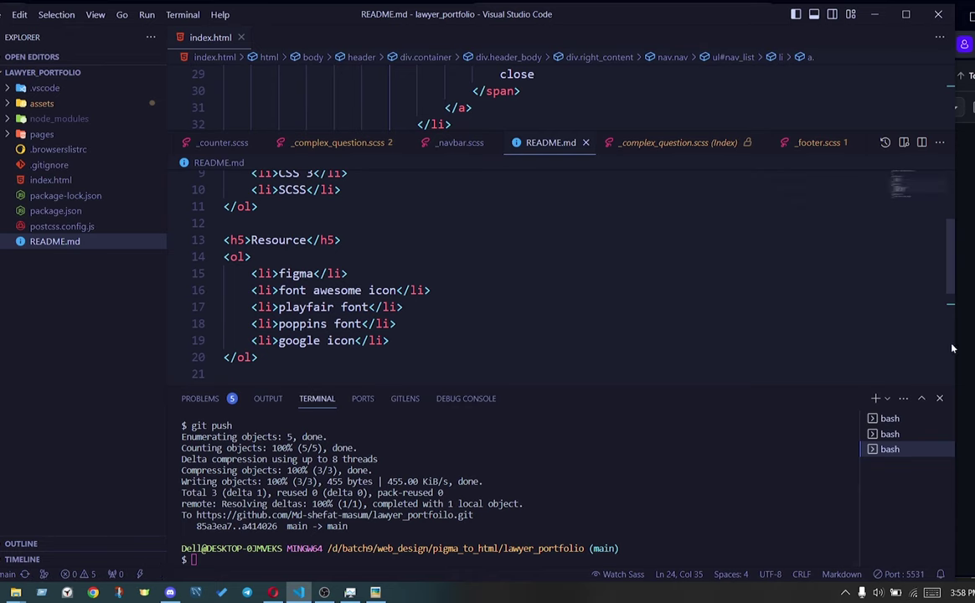
{"action": "key", "text": "alt+Tab"}
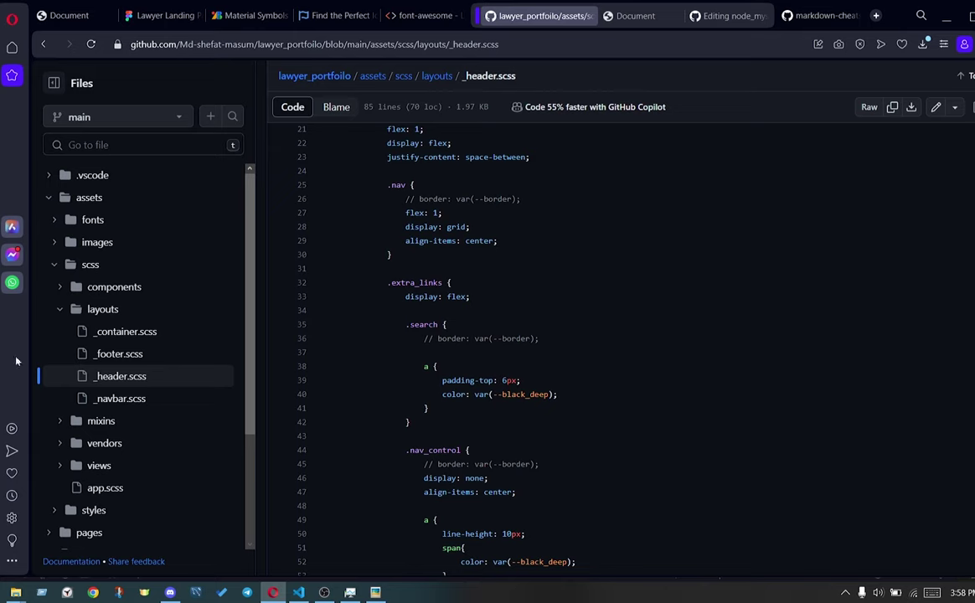
{"action": "left_click", "coordinate": [57, 264]}
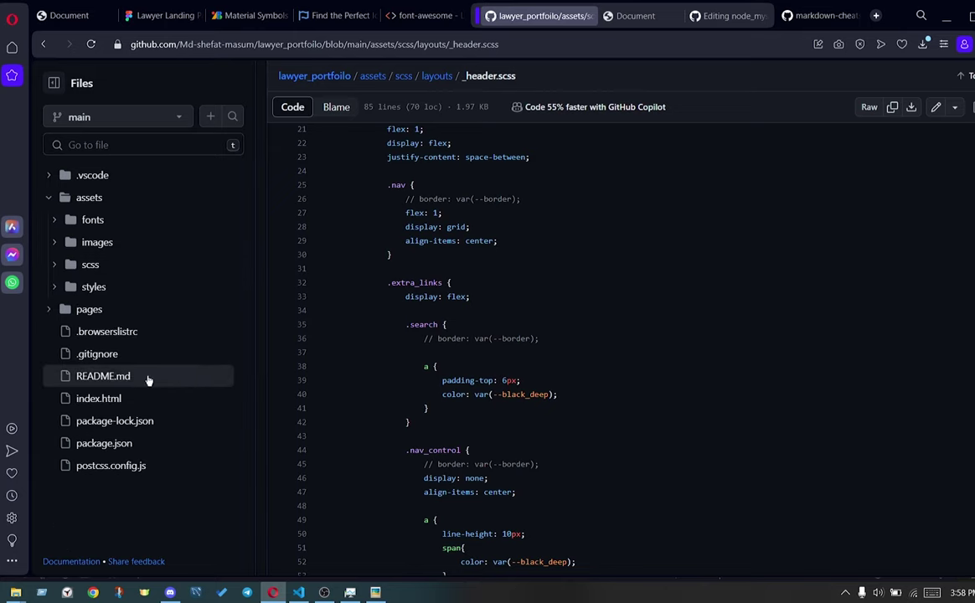
{"action": "left_click", "coordinate": [100, 399]}
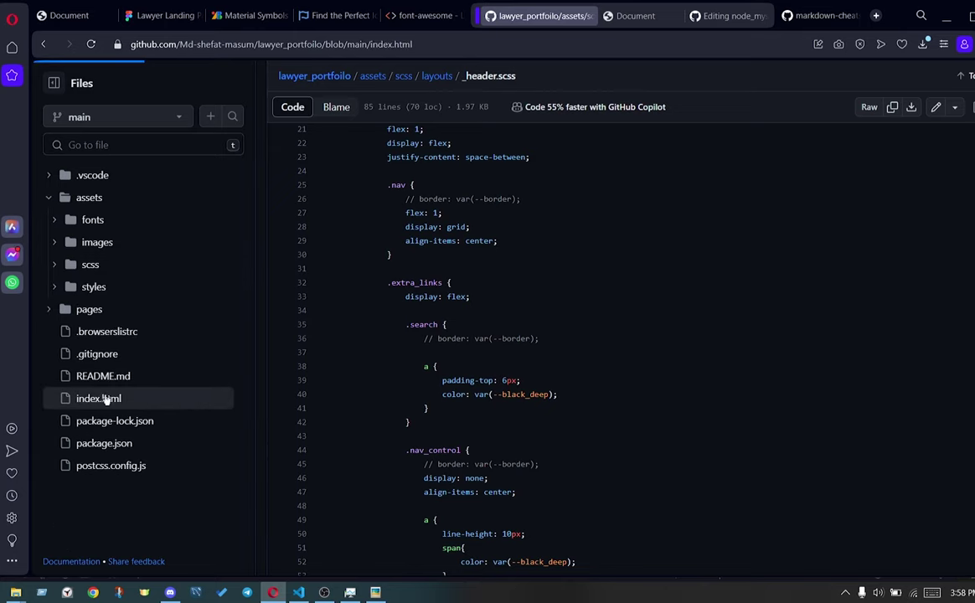
Scroll through index.html from top to bottom
{"action": "scroll", "coordinate": [100, 400], "scroll_direction": "down", "scroll_amount": 2}
{"action": "scroll", "coordinate": [619, 335], "scroll_direction": "down", "scroll_amount": 4}
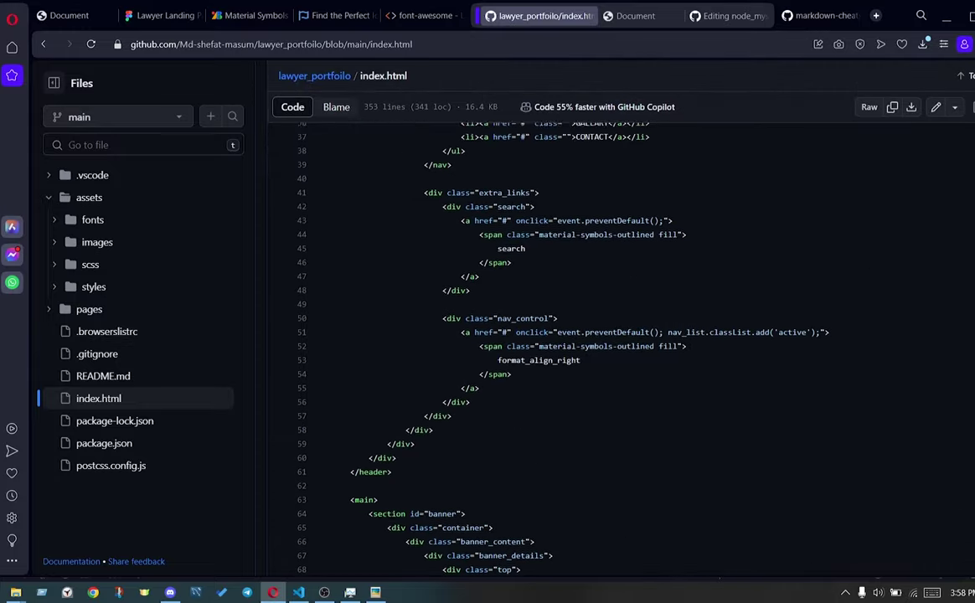
{"action": "scroll", "coordinate": [619, 335], "scroll_direction": "down", "scroll_amount": 4}
{"action": "scroll", "coordinate": [620, 335], "scroll_direction": "down", "scroll_amount": 4}
{"action": "scroll", "coordinate": [620, 335], "scroll_direction": "down", "scroll_amount": 4}
{"action": "scroll", "coordinate": [620, 335], "scroll_direction": "down", "scroll_amount": 4}
{"action": "scroll", "coordinate": [620, 335], "scroll_direction": "down", "scroll_amount": 4}
{"action": "scroll", "coordinate": [620, 335], "scroll_direction": "down", "scroll_amount": 4}
{"action": "scroll", "coordinate": [620, 335], "scroll_direction": "down", "scroll_amount": 4}
{"action": "scroll", "coordinate": [620, 335], "scroll_direction": "down", "scroll_amount": 3}
{"action": "scroll", "coordinate": [620, 335], "scroll_direction": "down", "scroll_amount": 2}
{"action": "scroll", "coordinate": [620, 335], "scroll_direction": "down", "scroll_amount": 3}
{"action": "scroll", "coordinate": [620, 335], "scroll_direction": "down", "scroll_amount": 2}
{"action": "scroll", "coordinate": [620, 335], "scroll_direction": "down", "scroll_amount": 2}
{"action": "scroll", "coordinate": [619, 335], "scroll_direction": "down", "scroll_amount": 2}
{"action": "scroll", "coordinate": [620, 335], "scroll_direction": "down", "scroll_amount": 3}
{"action": "scroll", "coordinate": [619, 335], "scroll_direction": "down", "scroll_amount": 1}
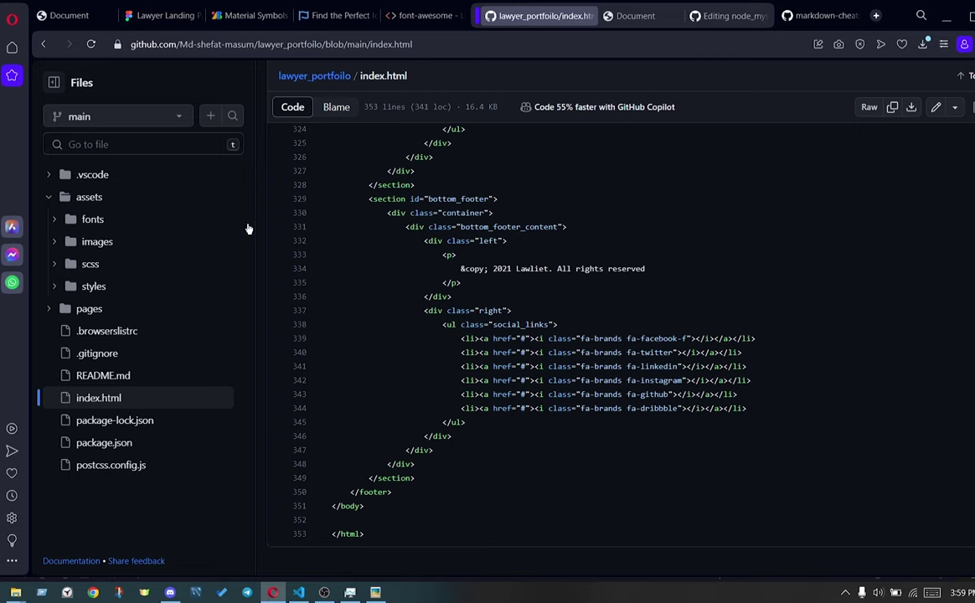
Return to the lawyer_portfolio main page and check the rendered README heading and lists
{"action": "left_click", "coordinate": [303, 76]}
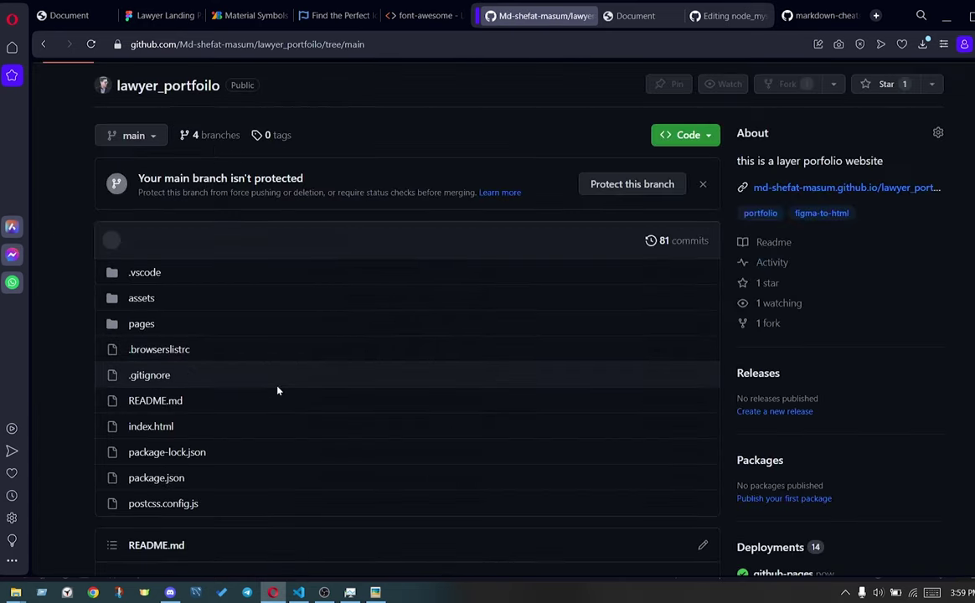
{"action": "scroll", "coordinate": [468, 323], "scroll_direction": "down", "scroll_amount": 1}
{"action": "scroll", "coordinate": [352, 326], "scroll_direction": "down", "scroll_amount": 4}
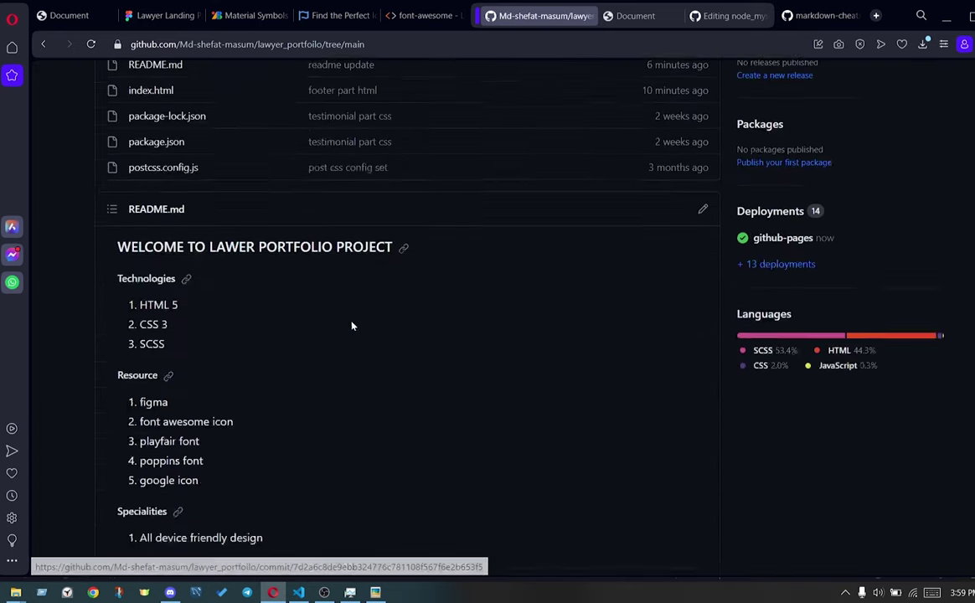
{"action": "scroll", "coordinate": [351, 326], "scroll_direction": "down", "scroll_amount": 2}
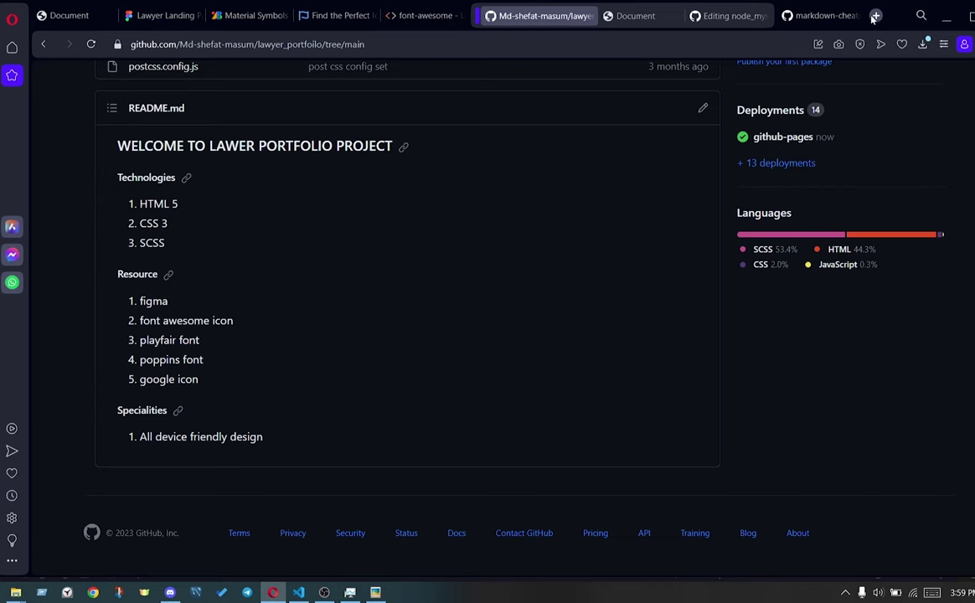
{"action": "key", "text": "ctrl+t"}
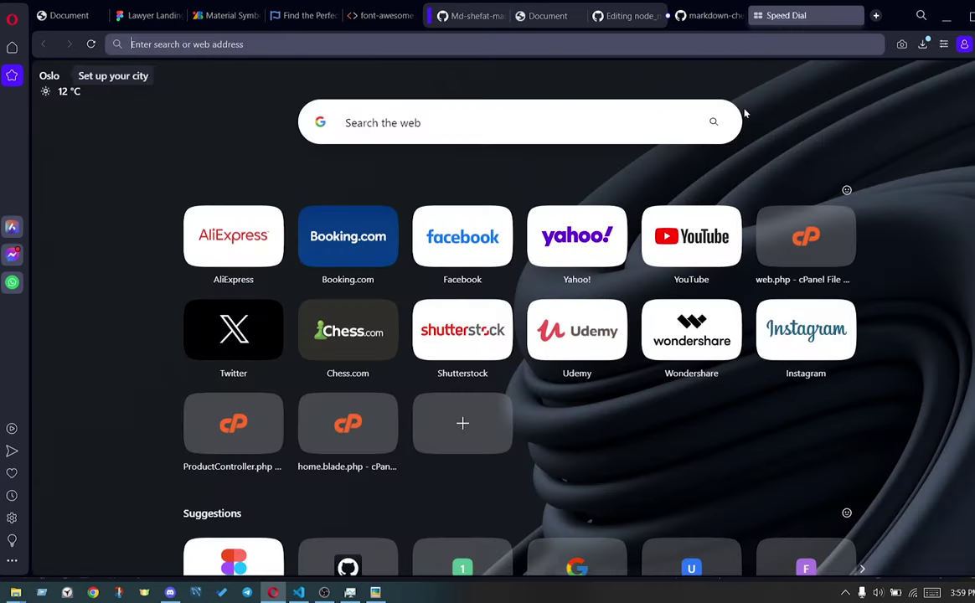
Load themeforest.net, correcting the misspelled 'themforest.net' address
{"action": "type", "text": "themfo"}
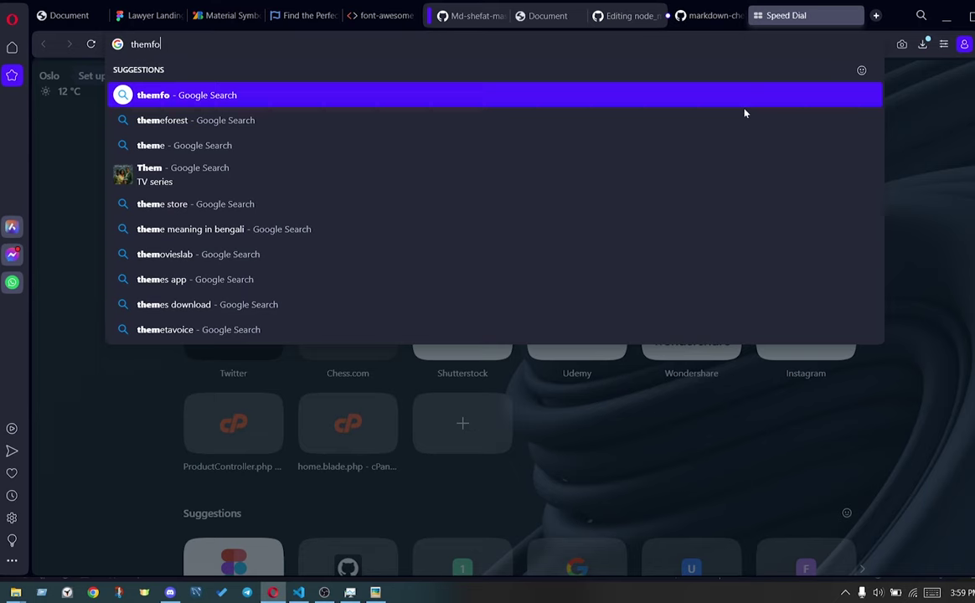
{"action": "type", "text": "rest.net"}
{"action": "key", "text": "Return"}
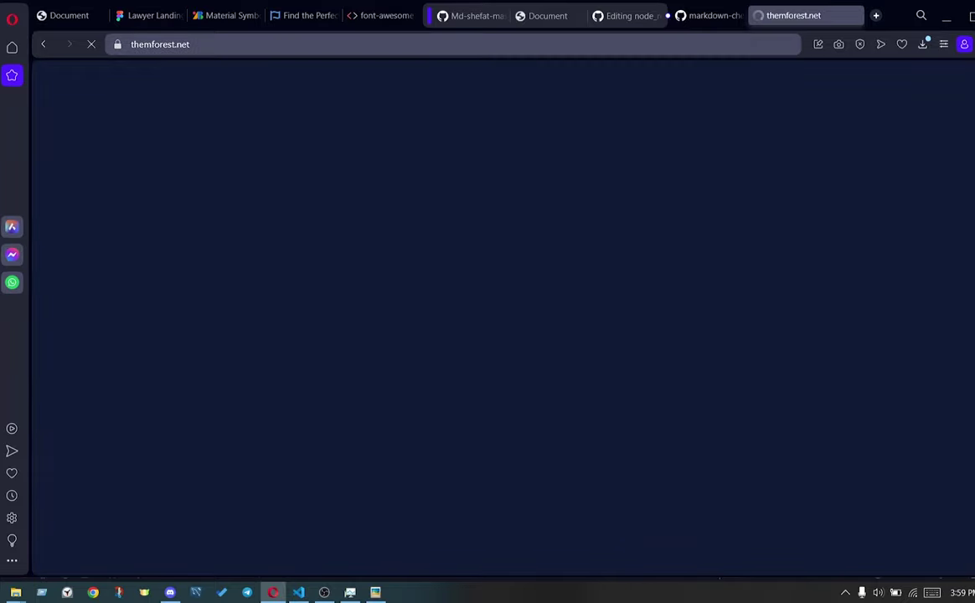
{"action": "left_click", "coordinate": [159, 46]}
{"action": "left_click", "coordinate": [142, 43]}
{"action": "type", "text": "e"}
{"action": "key", "text": "Return"}
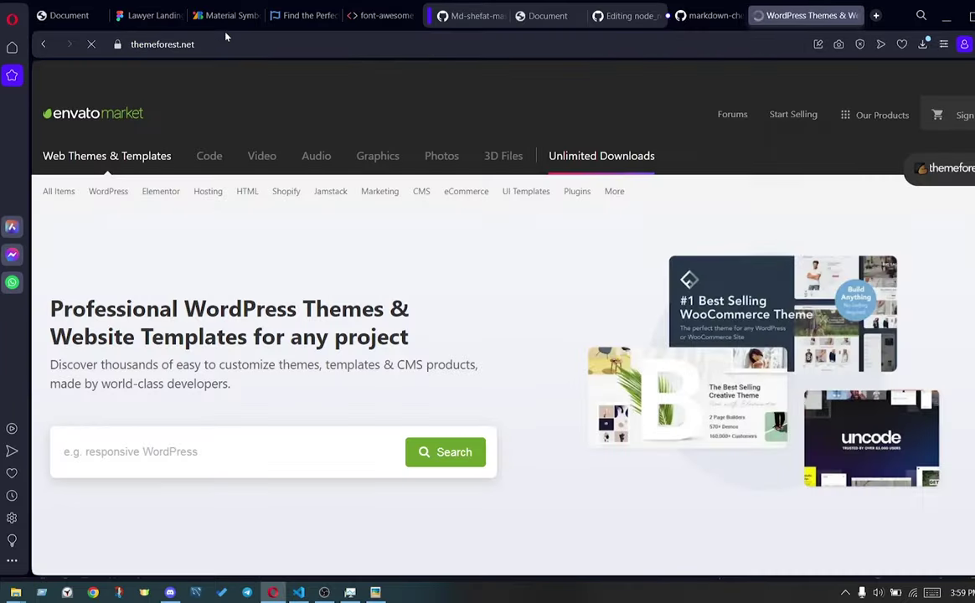
Browse the HTML Personal templates category and open the Cristino portfolio template
{"action": "mouse_move", "coordinate": [246, 195]}
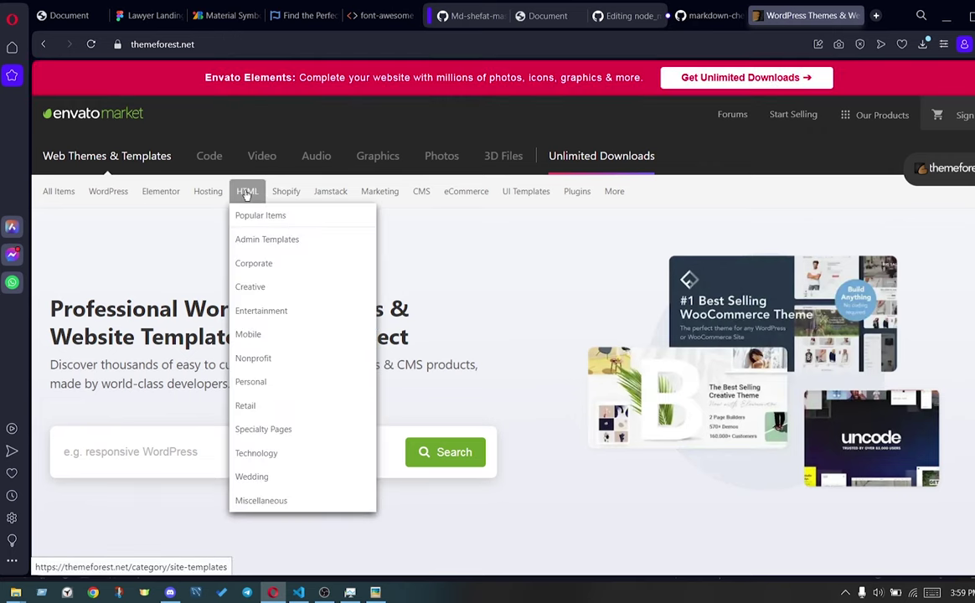
{"action": "left_click", "coordinate": [264, 393]}
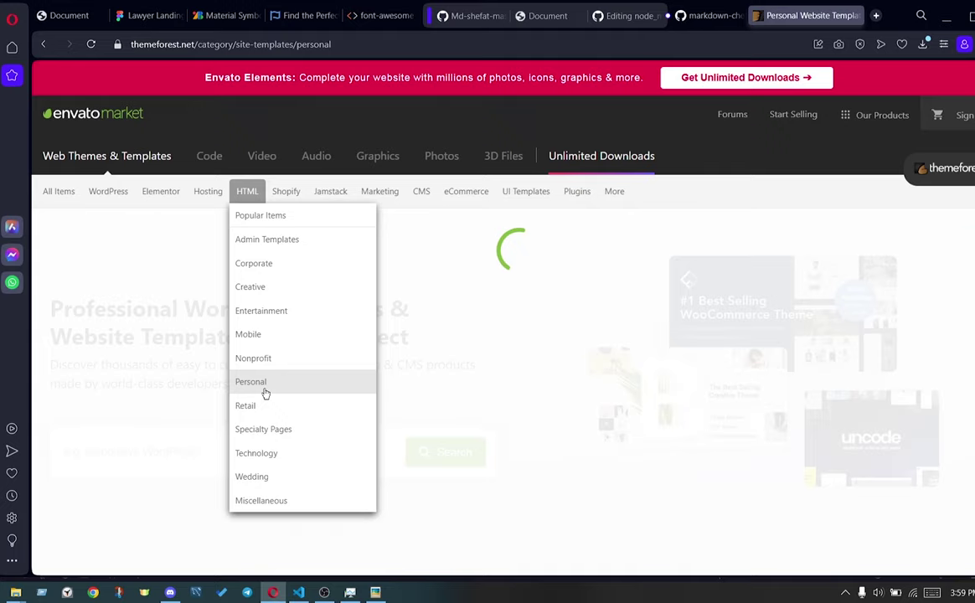
{"action": "scroll", "coordinate": [365, 376], "scroll_direction": "down", "scroll_amount": 2}
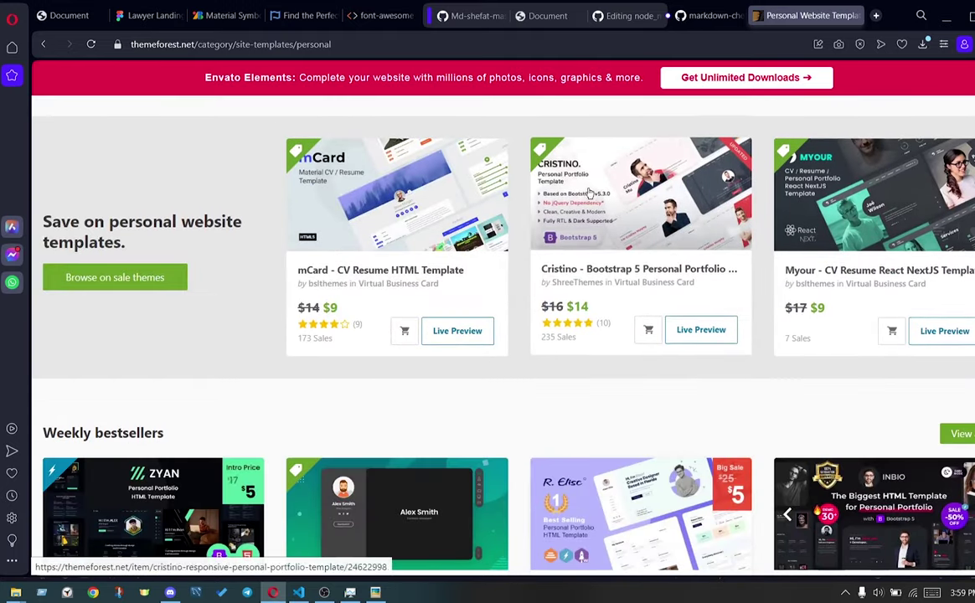
{"action": "scroll", "coordinate": [592, 245], "scroll_direction": "down", "scroll_amount": 4}
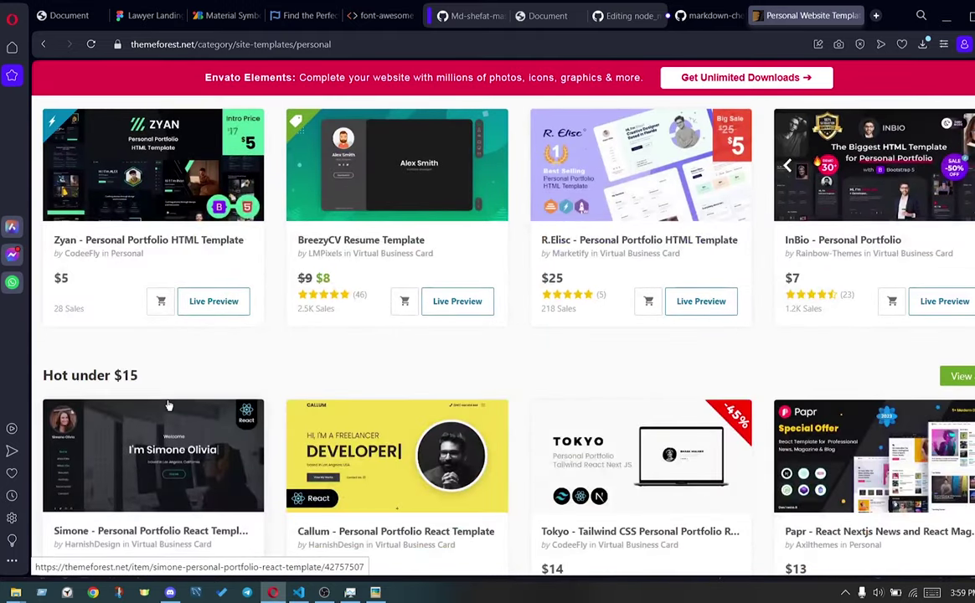
{"action": "scroll", "coordinate": [565, 416], "scroll_direction": "up", "scroll_amount": 3}
{"action": "scroll", "coordinate": [569, 411], "scroll_direction": "up", "scroll_amount": 2}
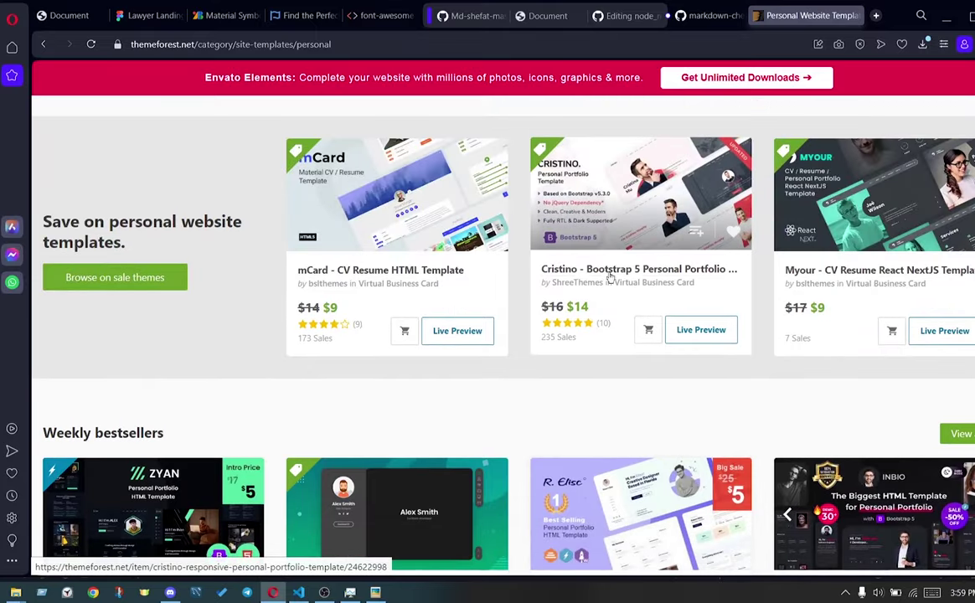
{"action": "left_click", "coordinate": [645, 270]}
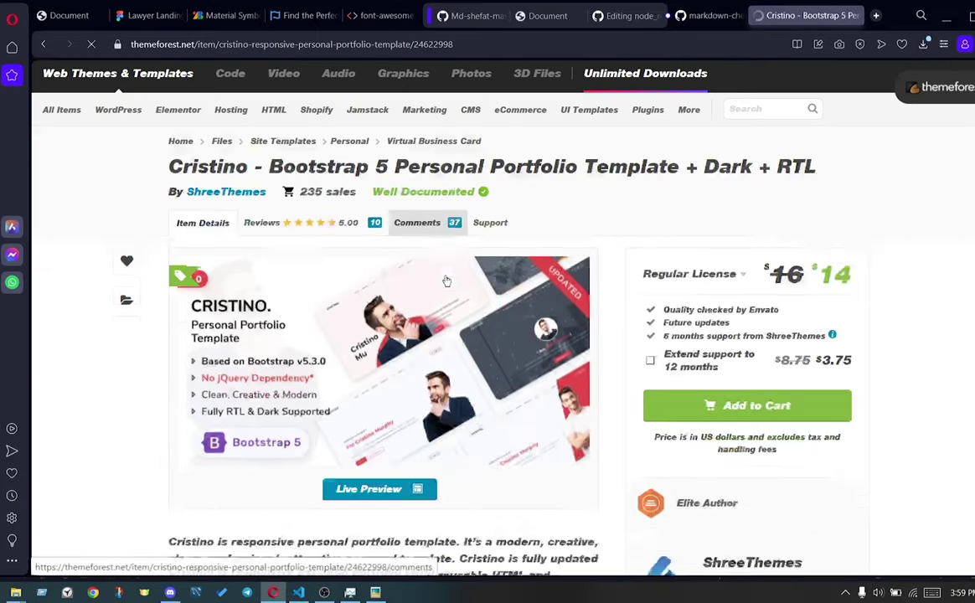
Review the Cristino template page, then show Aria's lawyer portfolio website description beside it
{"action": "scroll", "coordinate": [448, 279], "scroll_direction": "down", "scroll_amount": 3}
{"action": "scroll", "coordinate": [369, 288], "scroll_direction": "down", "scroll_amount": 2}
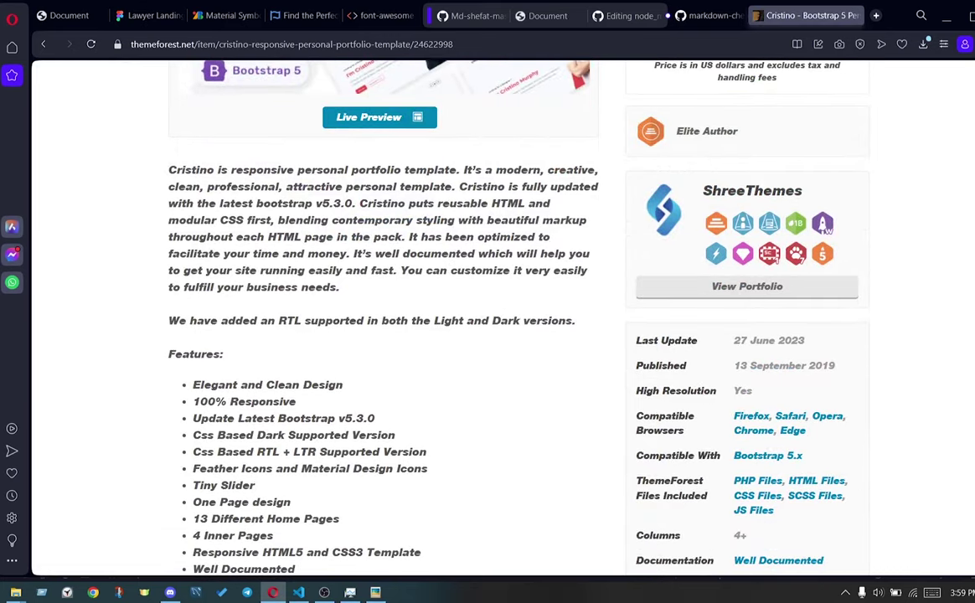
{"action": "scroll", "coordinate": [583, 300], "scroll_direction": "down", "scroll_amount": 3}
{"action": "scroll", "coordinate": [222, 337], "scroll_direction": "down", "scroll_amount": 3}
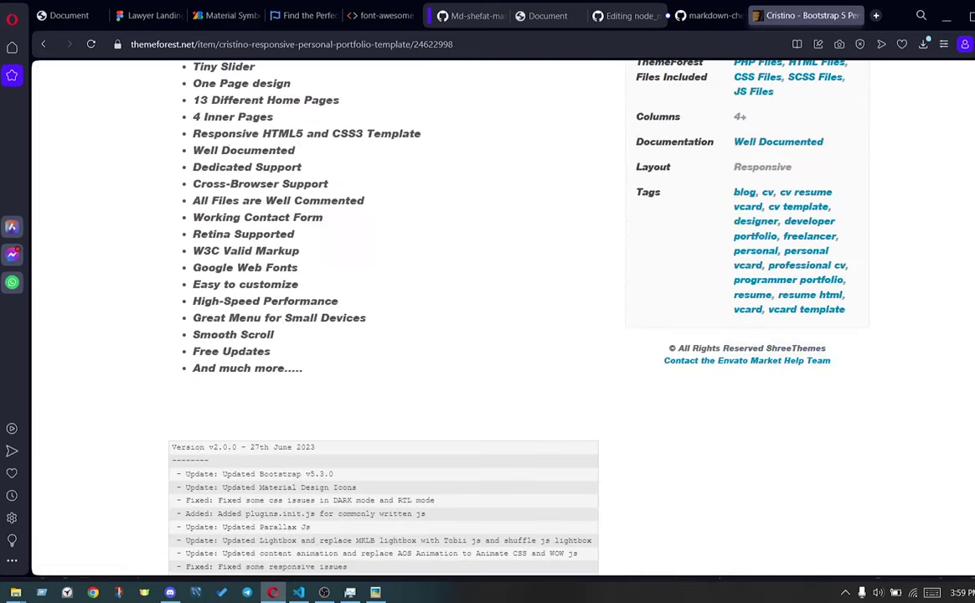
{"action": "scroll", "coordinate": [222, 337], "scroll_direction": "down", "scroll_amount": 3}
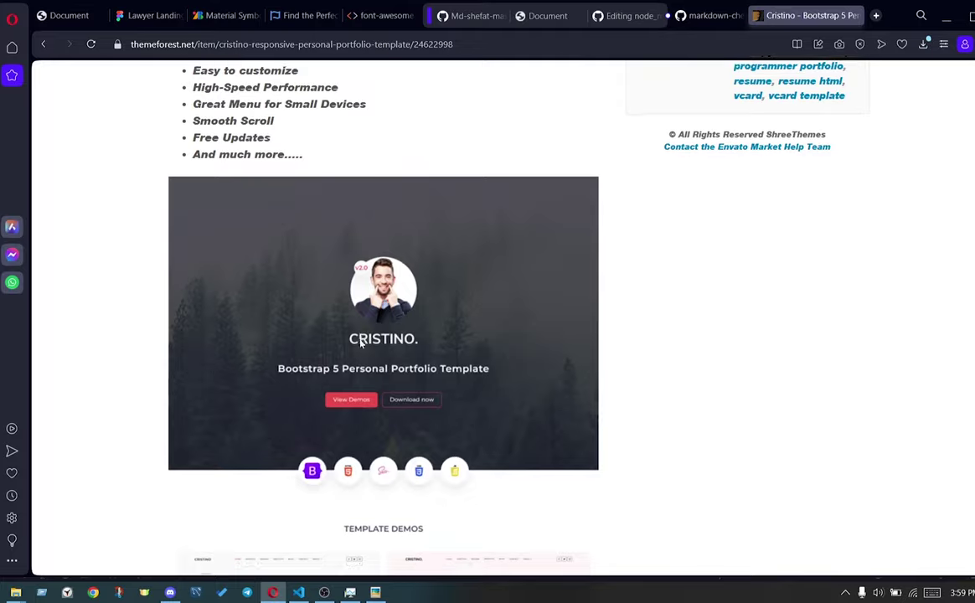
{"action": "scroll", "coordinate": [334, 310], "scroll_direction": "down", "scroll_amount": 3}
{"action": "scroll", "coordinate": [361, 342], "scroll_direction": "down", "scroll_amount": 3}
{"action": "scroll", "coordinate": [361, 342], "scroll_direction": "down", "scroll_amount": 3}
{"action": "scroll", "coordinate": [363, 342], "scroll_direction": "down", "scroll_amount": 5}
{"action": "scroll", "coordinate": [368, 352], "scroll_direction": "down", "scroll_amount": 5}
{"action": "scroll", "coordinate": [319, 130], "scroll_direction": "down", "scroll_amount": 3}
{"action": "scroll", "coordinate": [305, 385], "scroll_direction": "down", "scroll_amount": 5}
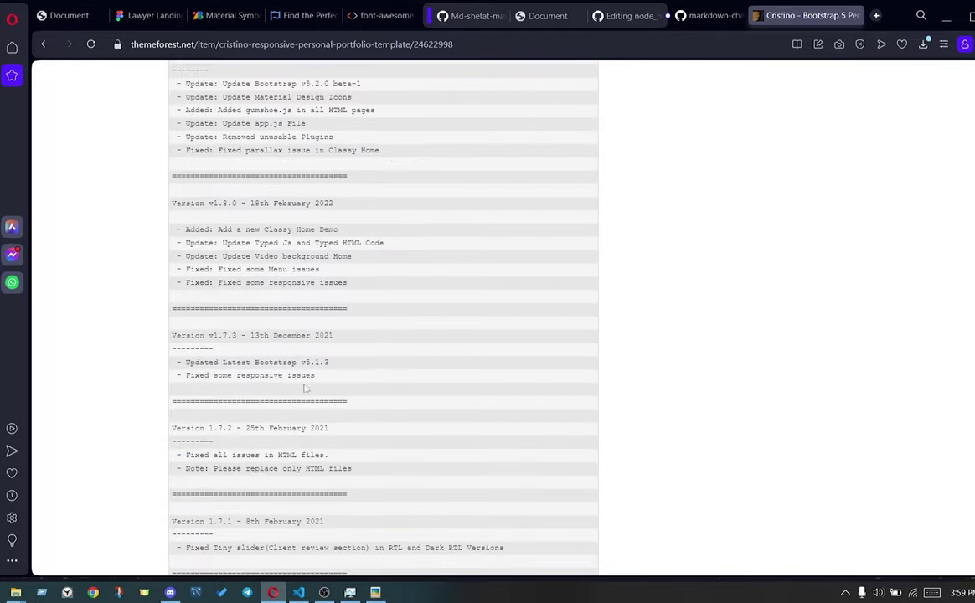
{"action": "scroll", "coordinate": [304, 385], "scroll_direction": "down", "scroll_amount": 5}
{"action": "scroll", "coordinate": [305, 384], "scroll_direction": "down", "scroll_amount": 3}
{"action": "scroll", "coordinate": [305, 381], "scroll_direction": "up", "scroll_amount": 5}
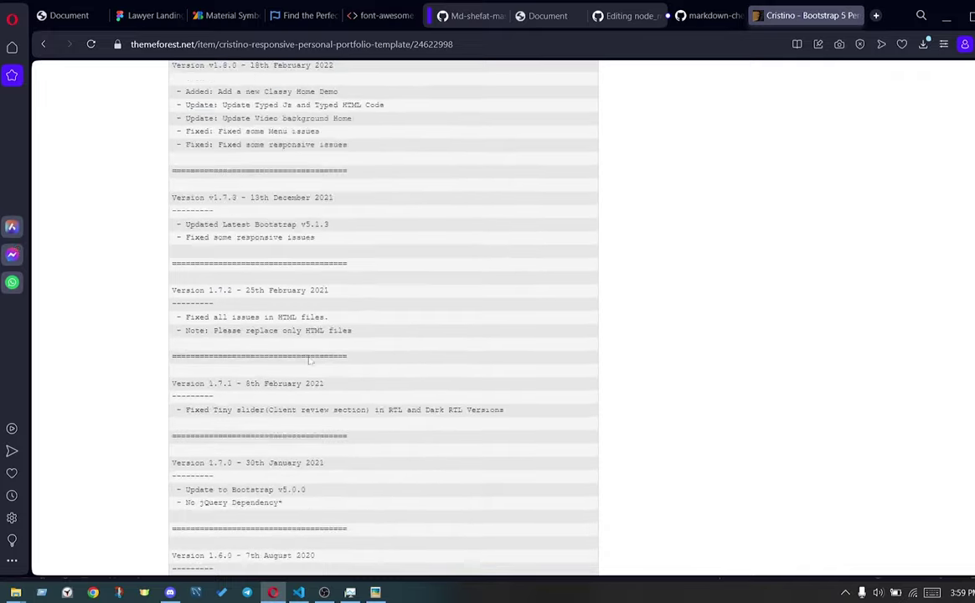
{"action": "scroll", "coordinate": [335, 377], "scroll_direction": "up", "scroll_amount": 5}
{"action": "scroll", "coordinate": [368, 375], "scroll_direction": "up", "scroll_amount": 5}
{"action": "scroll", "coordinate": [396, 373], "scroll_direction": "up", "scroll_amount": 5}
{"action": "scroll", "coordinate": [396, 373], "scroll_direction": "up", "scroll_amount": 5}
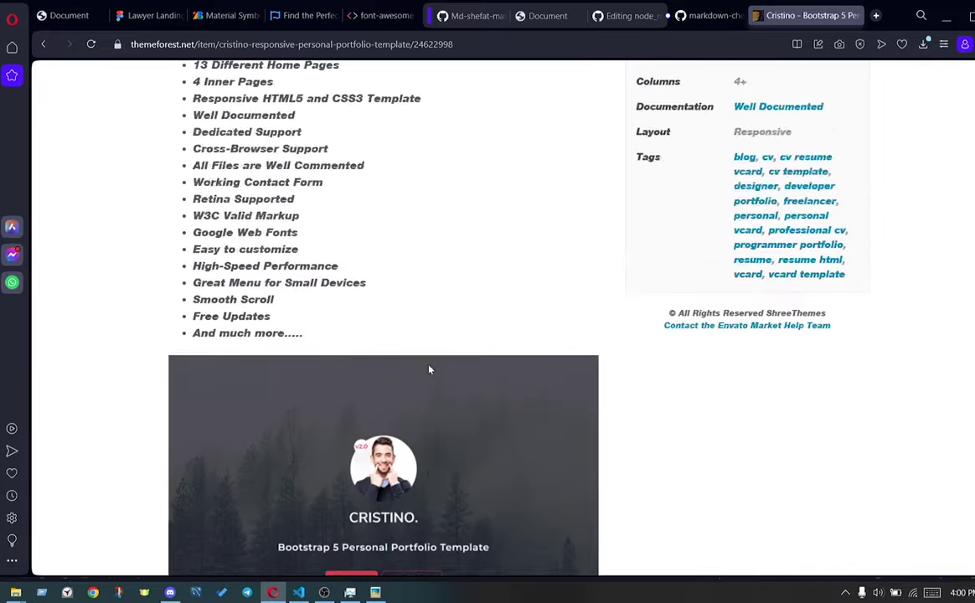
{"action": "scroll", "coordinate": [390, 331], "scroll_direction": "up", "scroll_amount": 3}
{"action": "scroll", "coordinate": [402, 343], "scroll_direction": "up", "scroll_amount": 3}
{"action": "scroll", "coordinate": [427, 363], "scroll_direction": "up", "scroll_amount": 2}
{"action": "scroll", "coordinate": [428, 362], "scroll_direction": "down", "scroll_amount": 2}
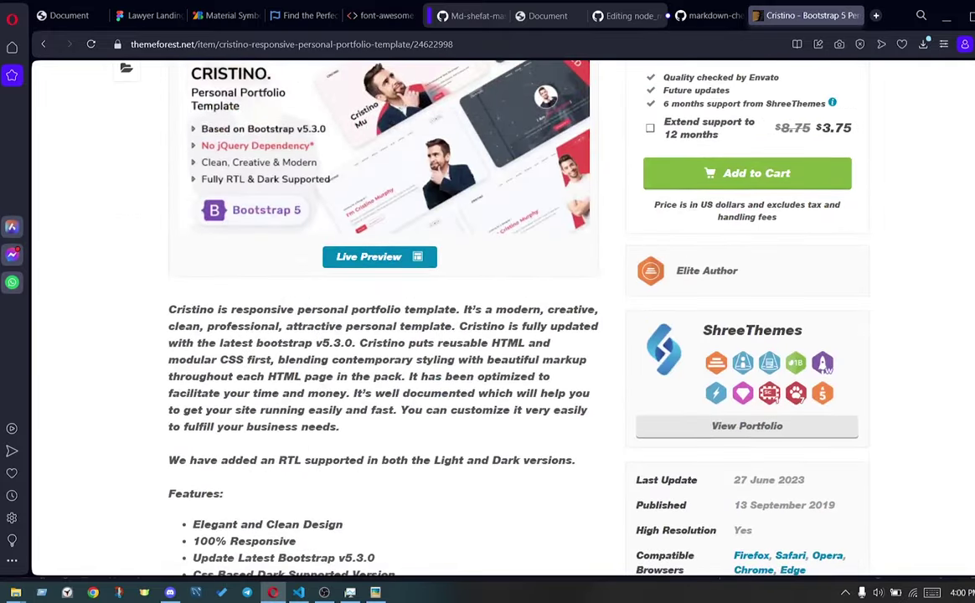
{"action": "left_click", "coordinate": [11, 226]}
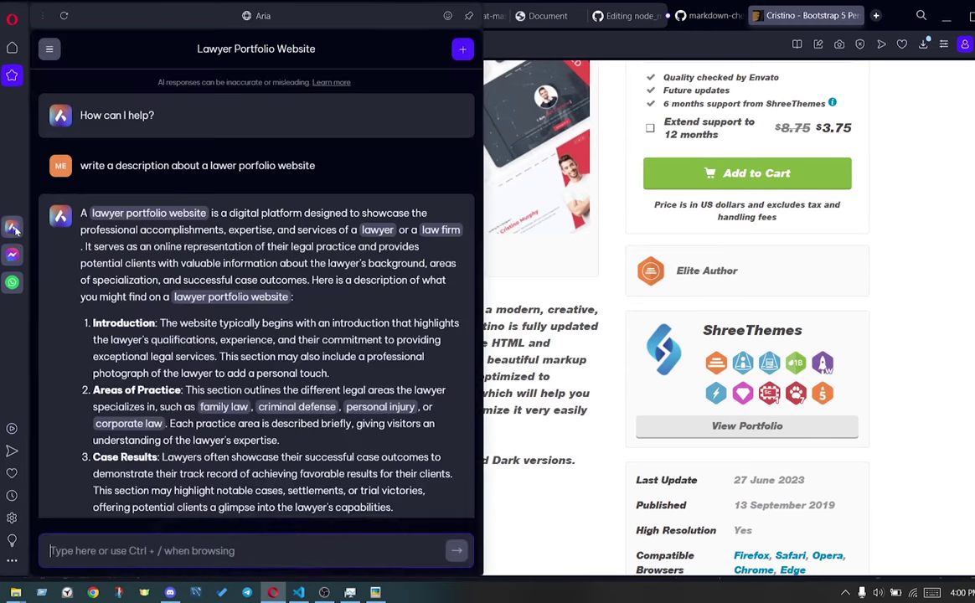
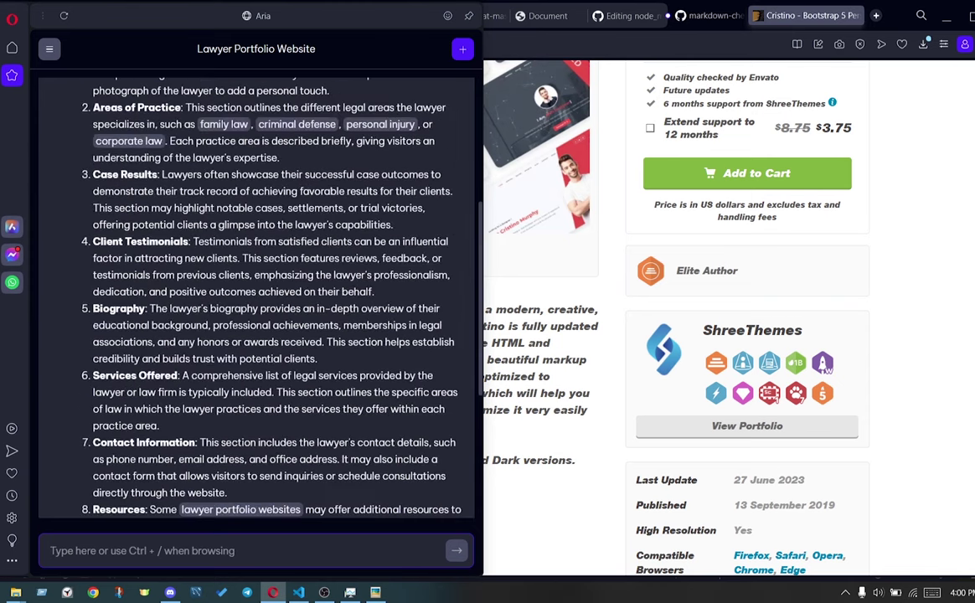
Copy Aria's nine-section lawyer portfolio description and go back to README.md in VS Code
{"action": "left_click", "coordinate": [451, 495]}
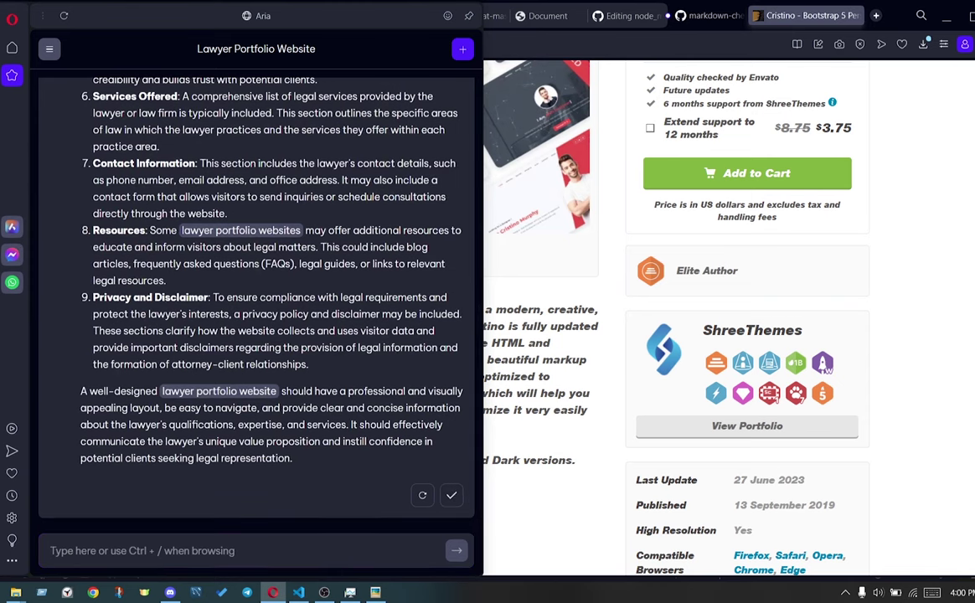
{"action": "key", "text": "alt+Tab"}
{"action": "scroll", "coordinate": [561, 276], "scroll_direction": "up", "scroll_amount": 1}
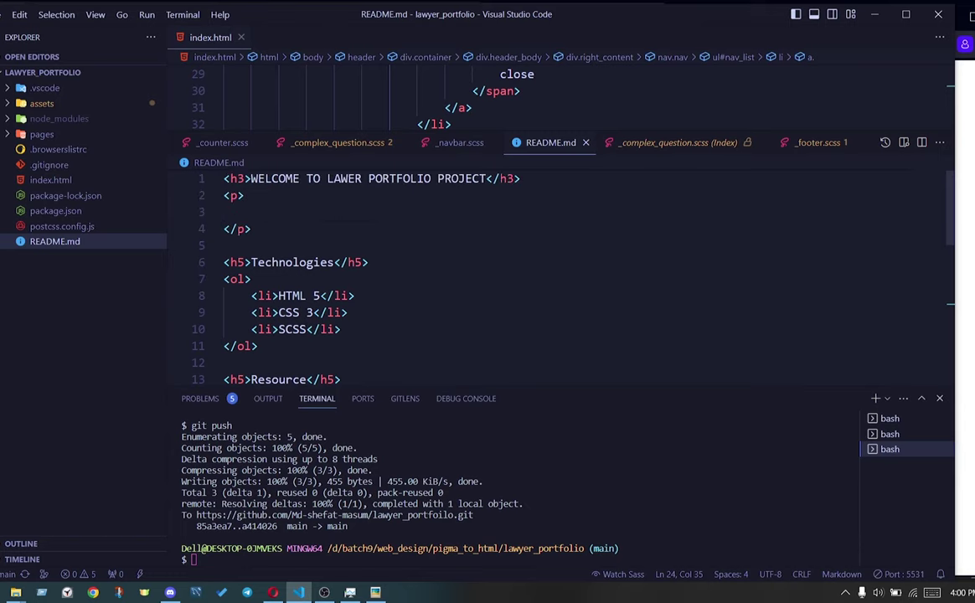
Append an <h5>Section descriptions</h5> heading plus the pasted lawyer-portfolio text to README.md, then save
{"action": "left_click_drag", "start_coordinate": [251, 230], "coordinate": [201, 201]}
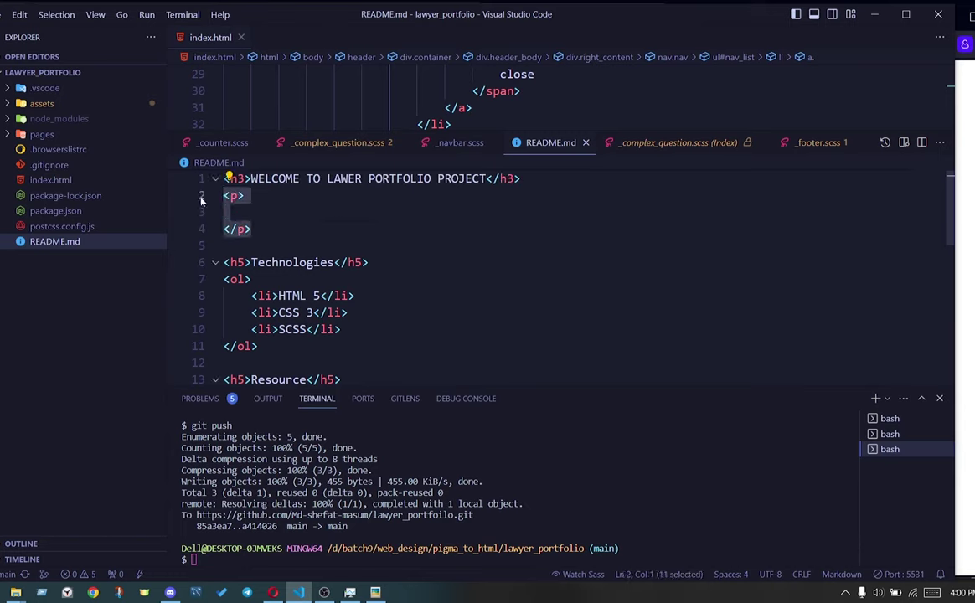
{"action": "key", "text": "ctrl+End"}
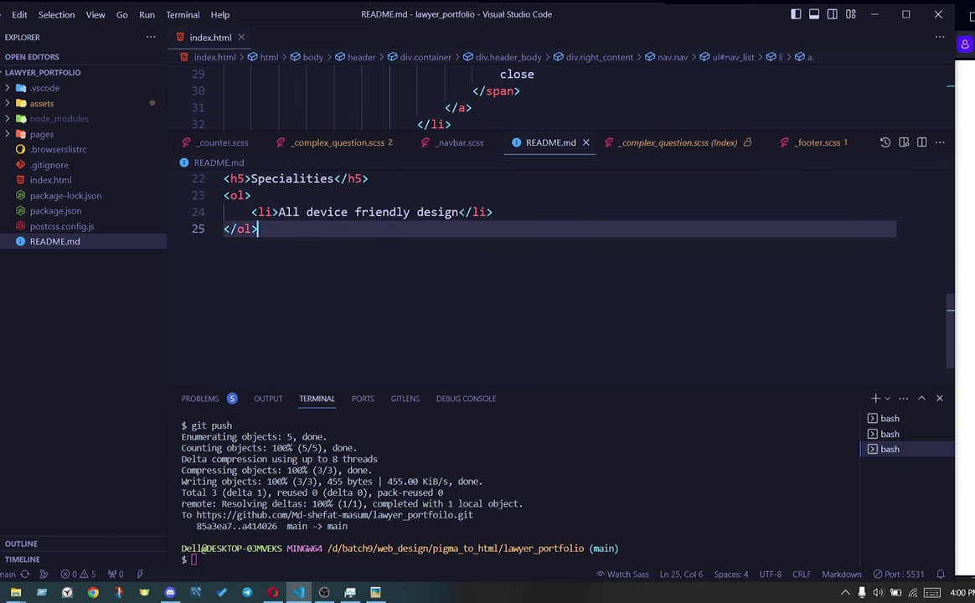
{"action": "key", "text": "Return"}
{"action": "key", "text": "Return"}
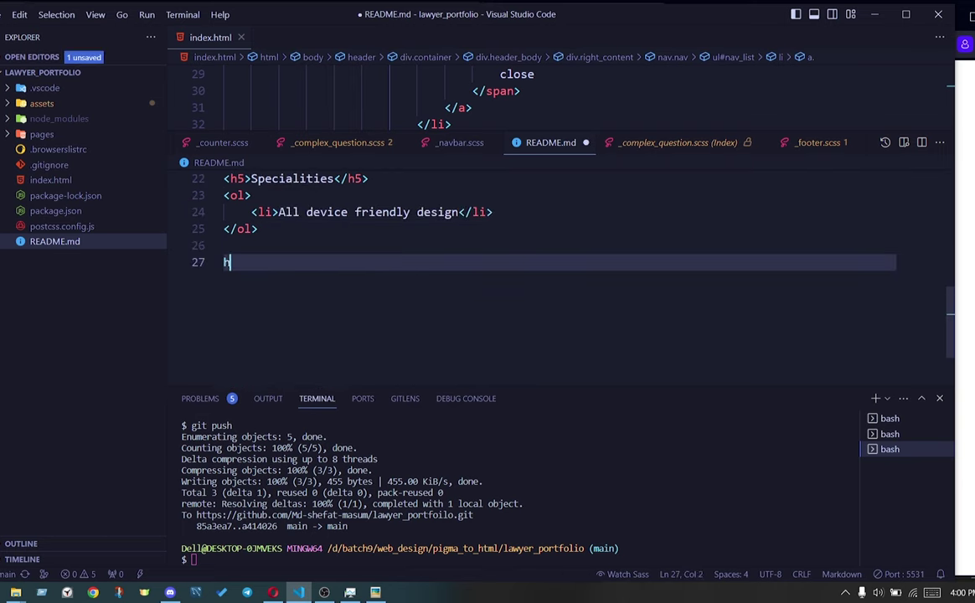
{"action": "type", "text": "<h5>Section des"}
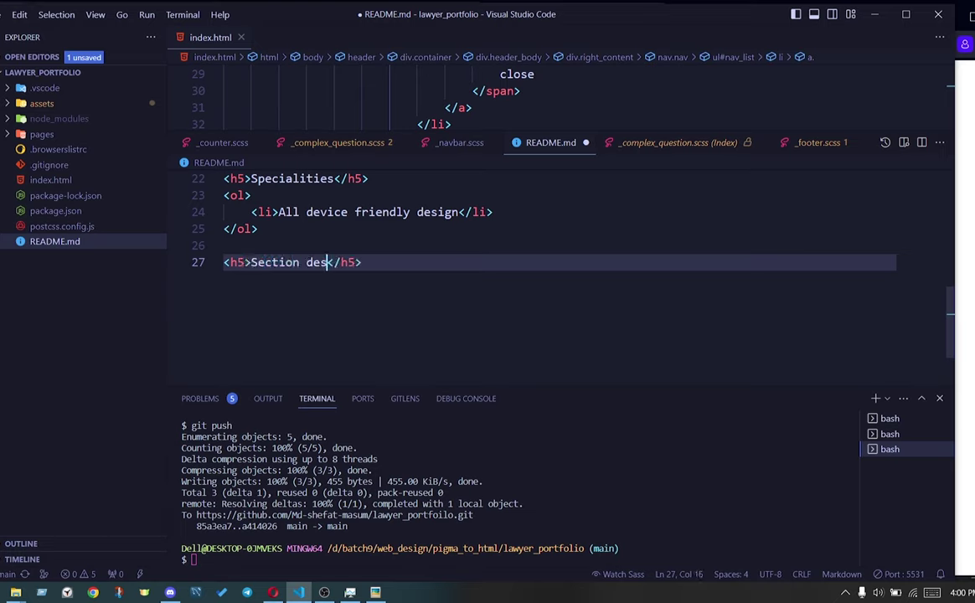
{"action": "type", "text": "criptions"}
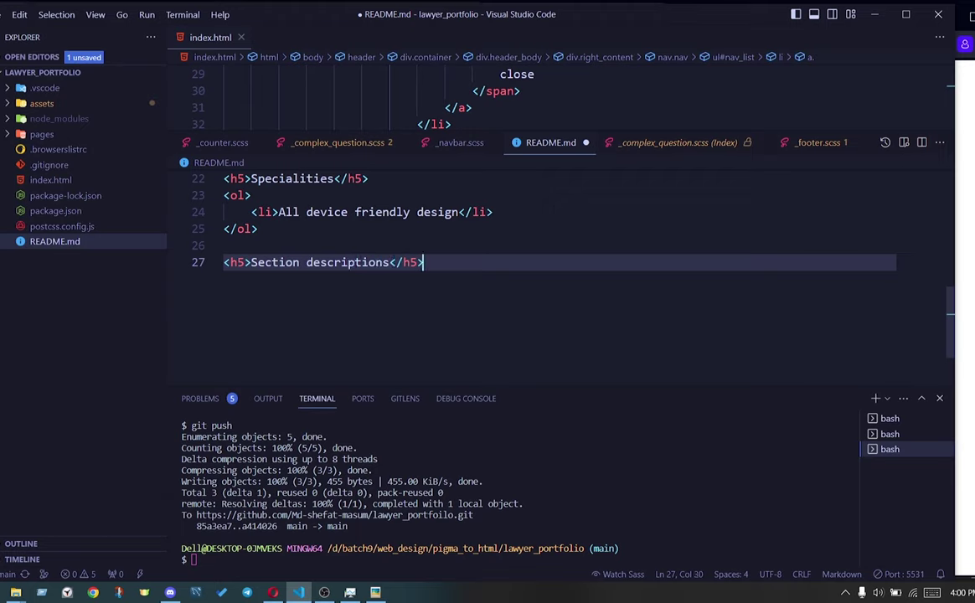
{"action": "key", "text": "Return"}
{"action": "type", "text": "p"}
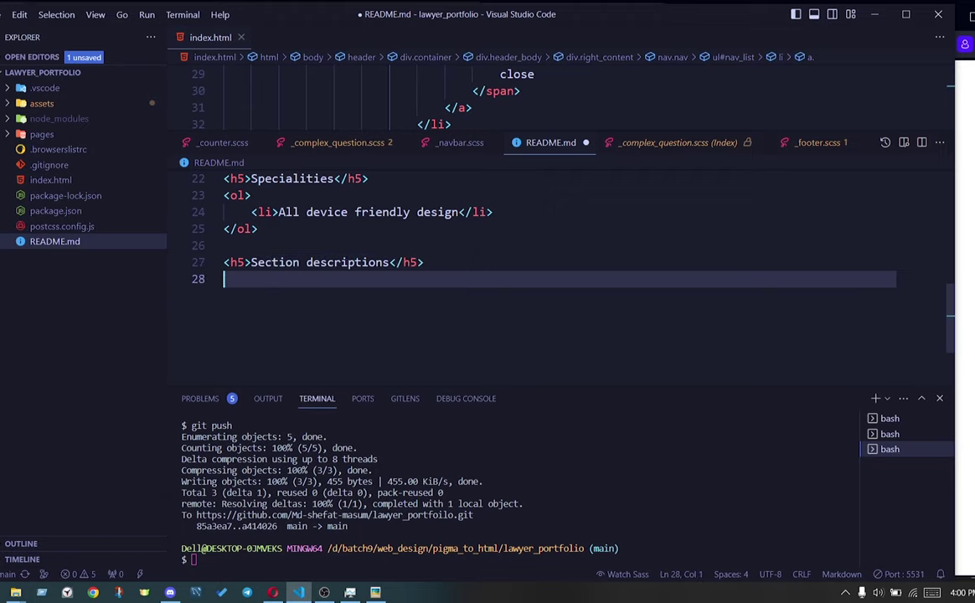
{"action": "key", "text": "BackSpace"}
{"action": "key", "text": "ctrl+v"}
{"action": "key", "text": "ctrl+s"}
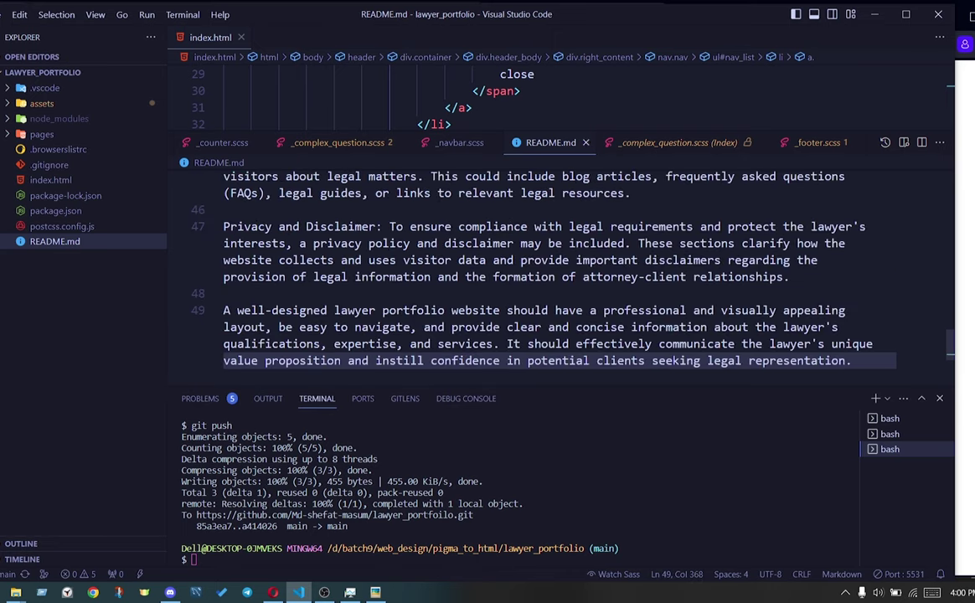
Wrap the opening description paragraph in <p> tags and save
{"action": "scroll", "coordinate": [536, 268], "scroll_direction": "up", "scroll_amount": 5}
{"action": "scroll", "coordinate": [536, 267], "scroll_direction": "up", "scroll_amount": 5}
{"action": "scroll", "coordinate": [536, 268], "scroll_direction": "up", "scroll_amount": 5}
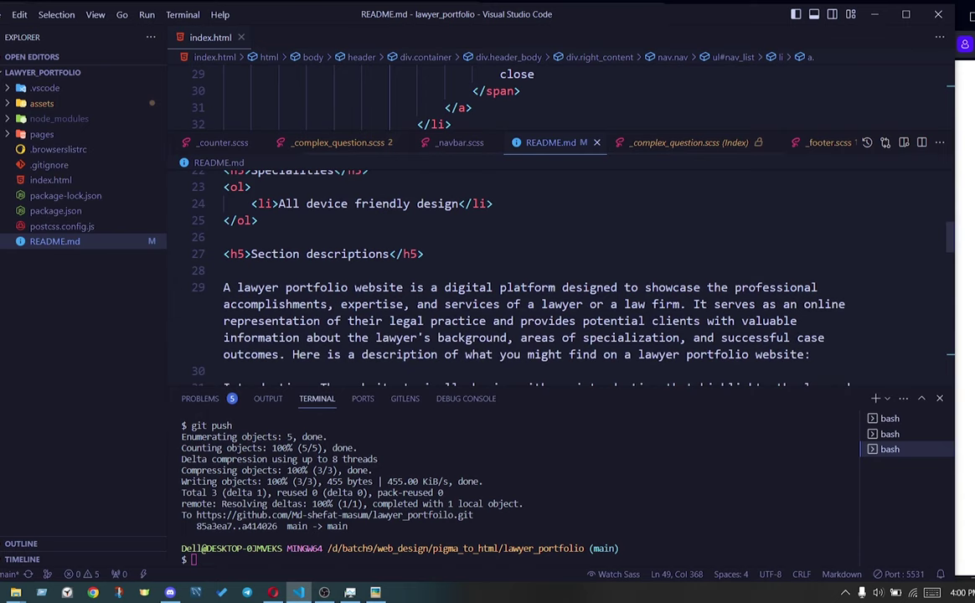
{"action": "left_click", "coordinate": [289, 287]}
{"action": "left_click", "coordinate": [223, 270]}
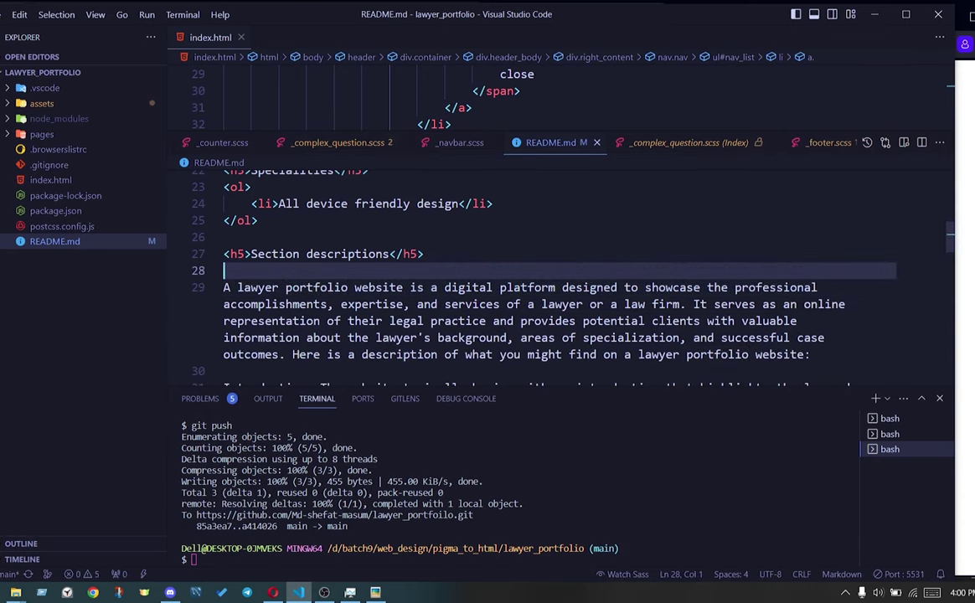
{"action": "type", "text": "<p></p>"}
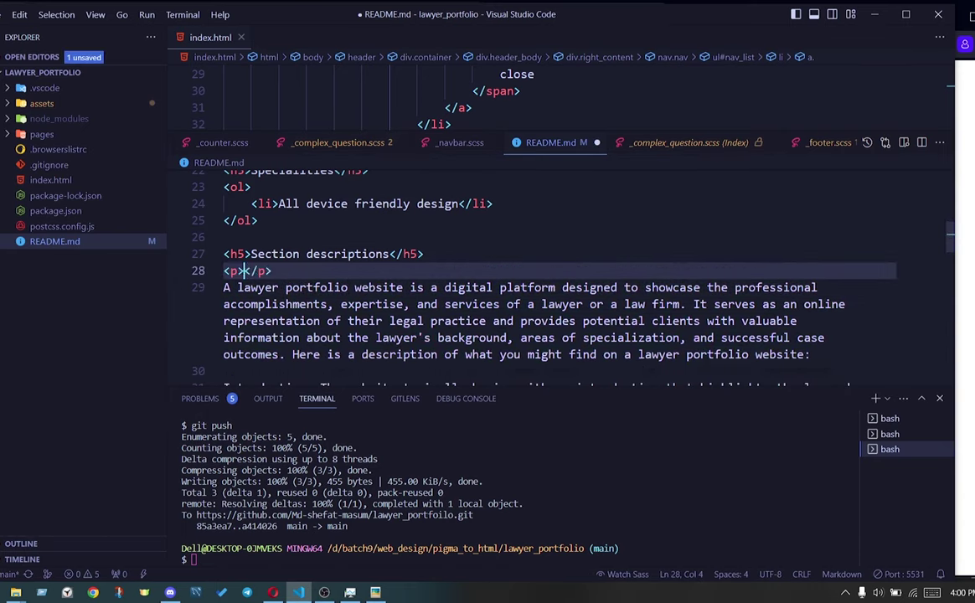
{"action": "key", "text": "Return"}
{"action": "scroll", "coordinate": [536, 277], "scroll_direction": "down", "scroll_amount": 2}
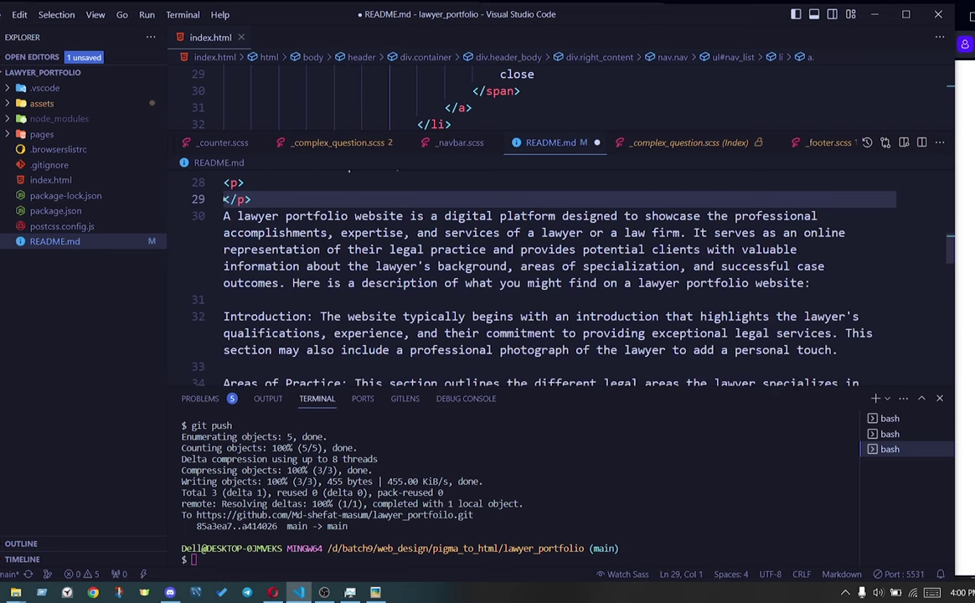
{"action": "left_click_drag", "start_coordinate": [809, 283], "coordinate": [223, 216]}
{"action": "key", "text": "BackSpace"}
{"action": "left_click", "coordinate": [247, 182]}
{"action": "key", "text": "Return"}
{"action": "key", "text": "ctrl+v"}
{"action": "left_click", "coordinate": [292, 266]}
{"action": "left_click", "coordinate": [306, 199], "text": "shift"}
{"action": "key", "text": "BackSpace"}
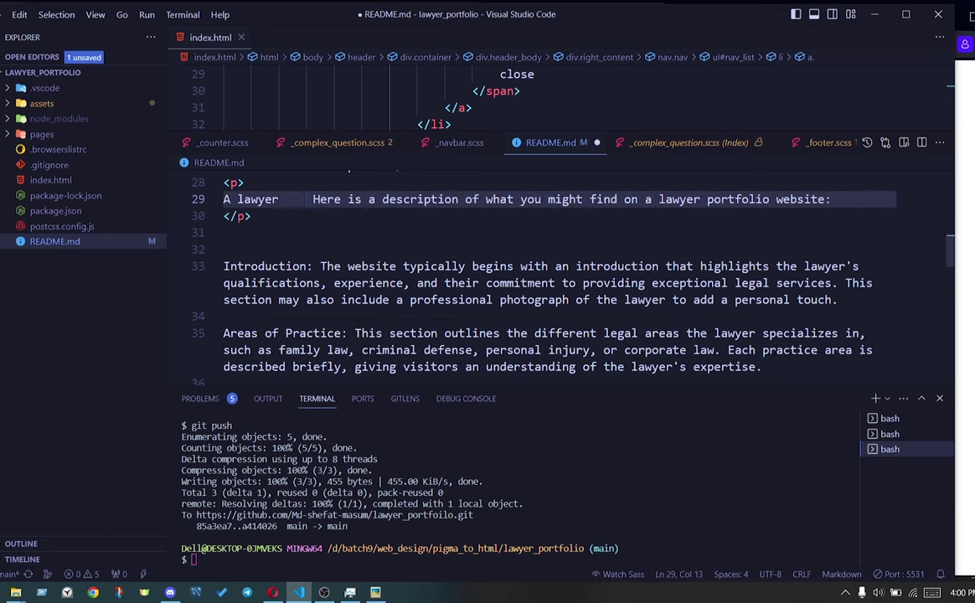
{"action": "key", "text": "ctrl+z"}
{"action": "key", "text": "ctrl+s"}
Wrap the Introduction paragraph in <p> tags and save
{"action": "left_click", "coordinate": [224, 317]}
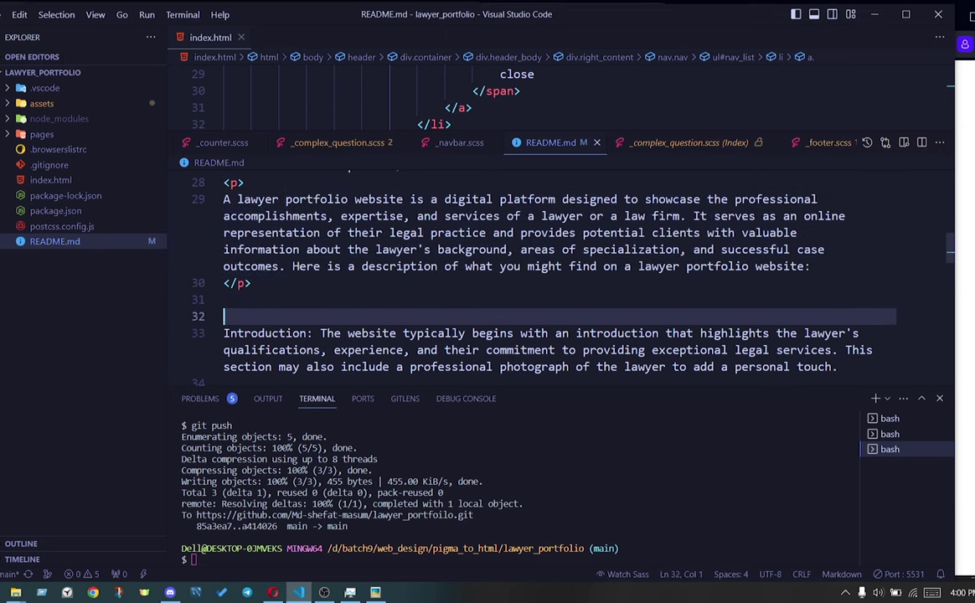
{"action": "type", "text": "<p>"}
{"action": "key", "text": "Return"}
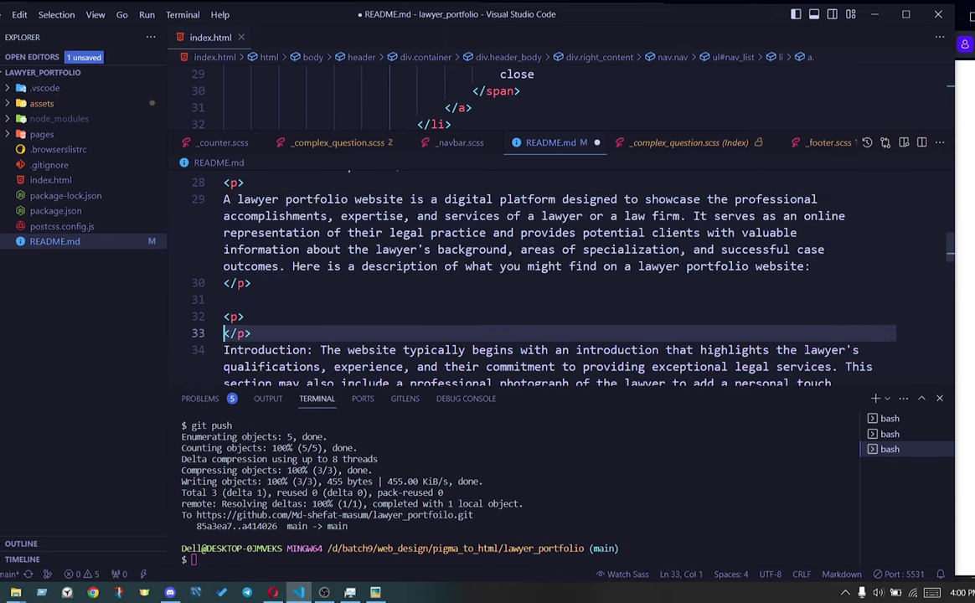
{"action": "scroll", "coordinate": [544, 277], "scroll_direction": "down", "scroll_amount": 2}
{"action": "left_click_drag", "start_coordinate": [837, 295], "coordinate": [223, 262]}
{"action": "key", "text": "ctrl+x"}
{"action": "left_click", "coordinate": [243, 228]}
{"action": "key", "text": "Return"}
{"action": "key", "text": "ctrl+v"}
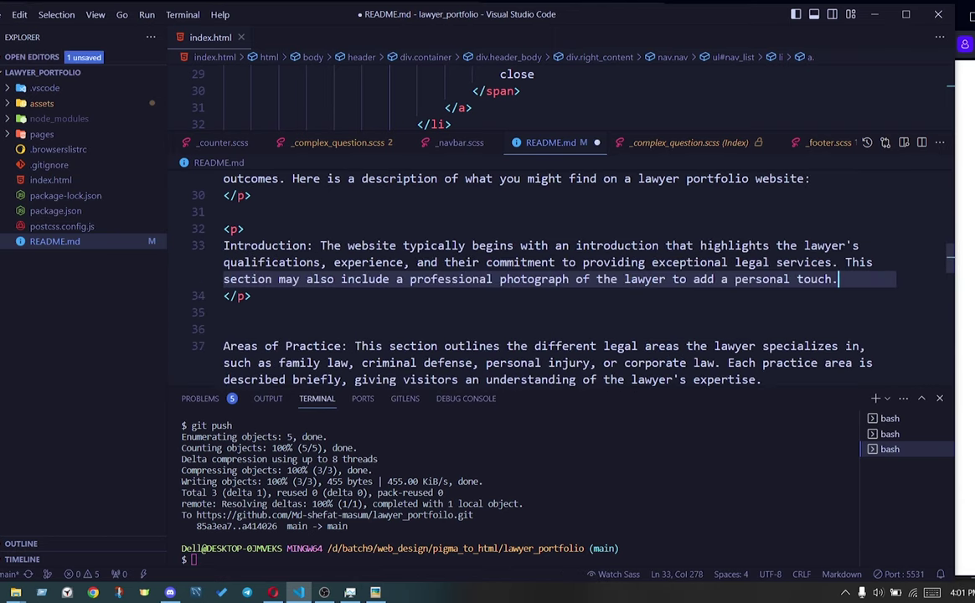
{"action": "key", "text": "ctrl+s"}
{"action": "scroll", "coordinate": [544, 277], "scroll_direction": "down", "scroll_amount": 1}
Wrap the Areas of Practice paragraph in <p> tags and save
{"action": "left_click", "coordinate": [223, 285]}
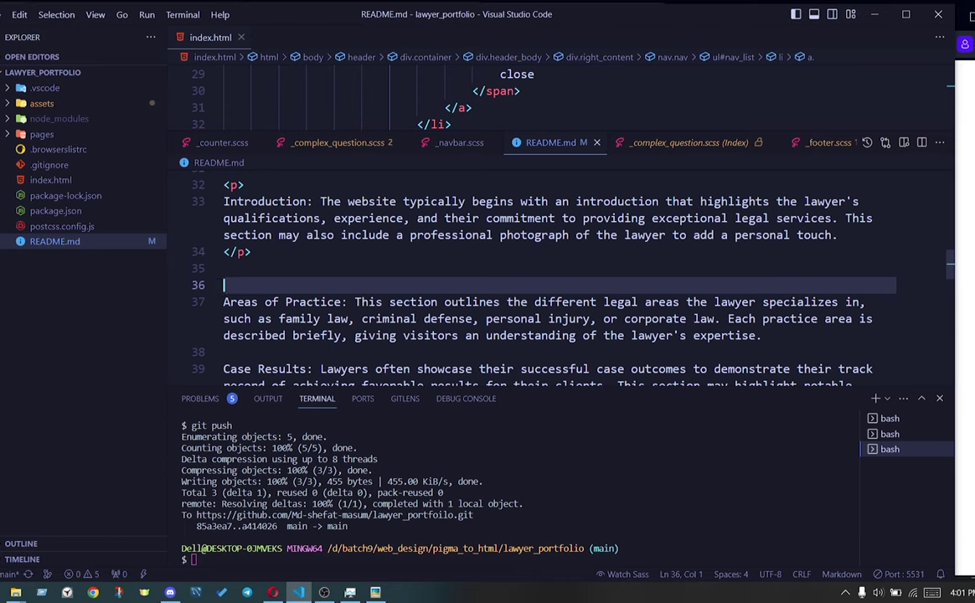
{"action": "key", "text": "Return"}
{"action": "type", "text": "<"}
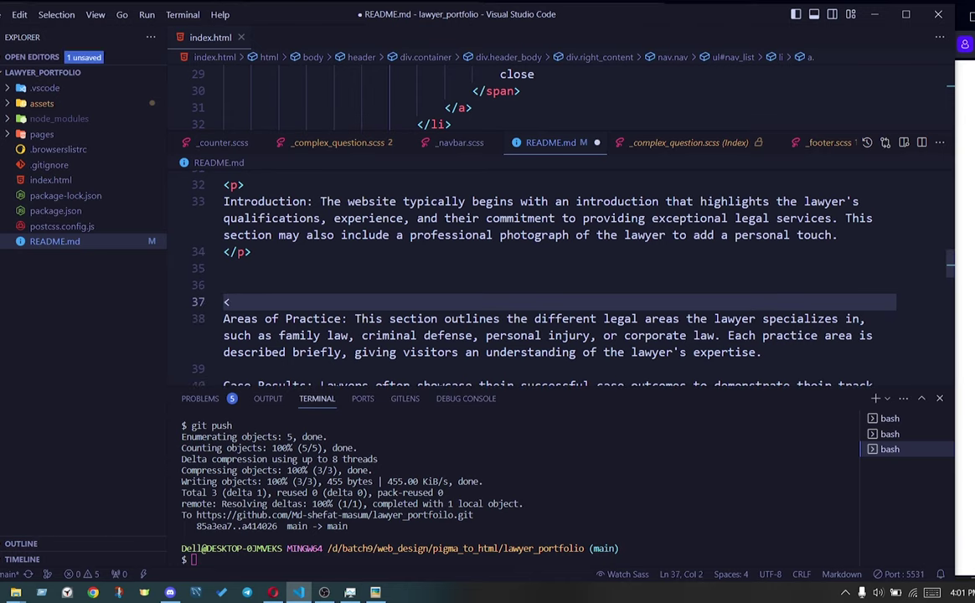
{"action": "type", "text": "p>"}
{"action": "key", "text": "Return"}
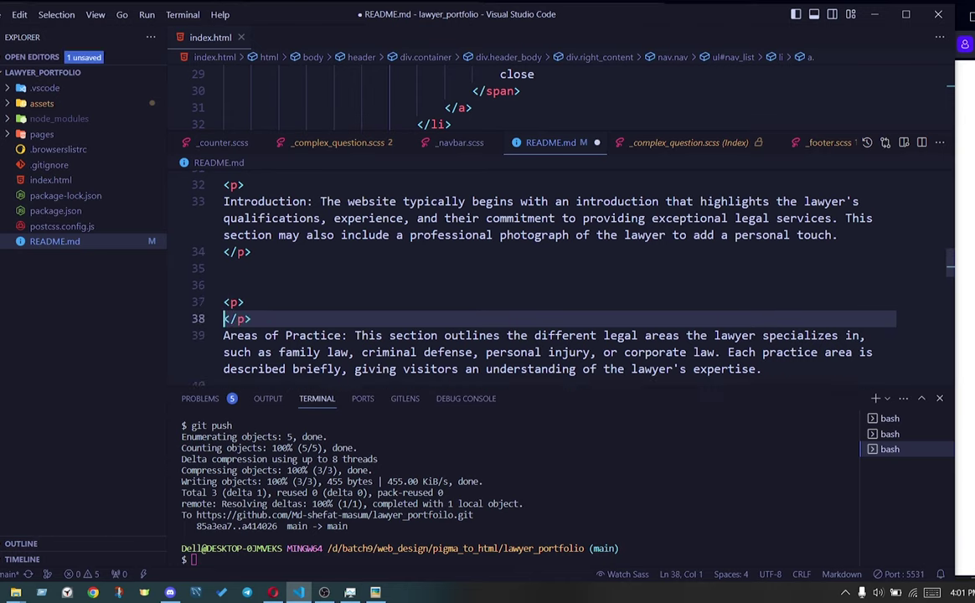
{"action": "scroll", "coordinate": [544, 277], "scroll_direction": "down", "scroll_amount": 2}
{"action": "key", "text": "Down"}
{"action": "key", "text": "shift+End"}
{"action": "key", "text": "shift+End"}
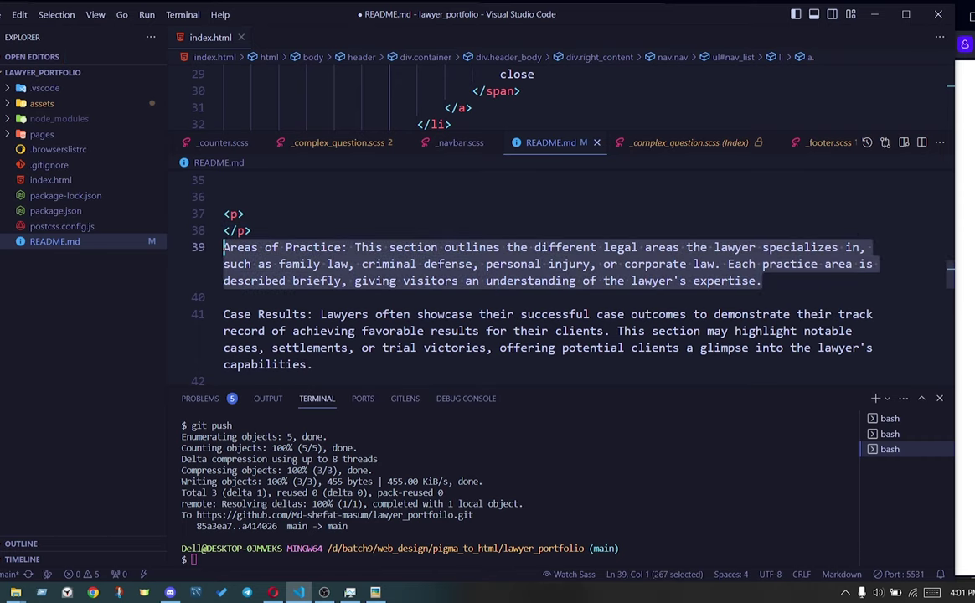
{"action": "key", "text": "BackSpace"}
{"action": "key", "text": "Up"}
{"action": "key", "text": "ctrl+v"}
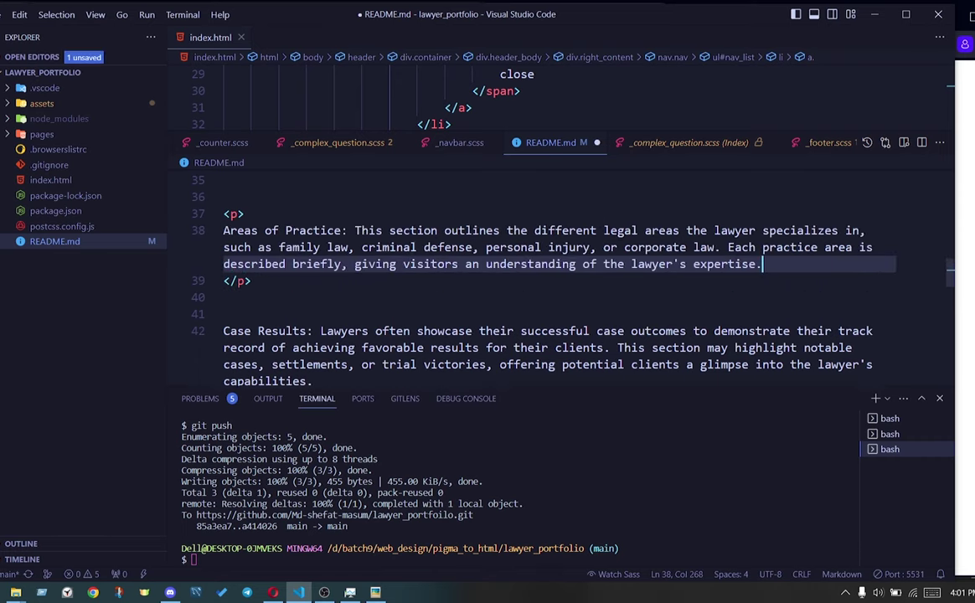
{"action": "key", "text": "ctrl+s"}
Delete all pasted text from Case Results to the end of the file
{"action": "scroll", "coordinate": [544, 276], "scroll_direction": "down", "scroll_amount": 2}
{"action": "scroll", "coordinate": [519, 268], "scroll_direction": "down", "scroll_amount": 2}
{"action": "scroll", "coordinate": [519, 268], "scroll_direction": "down", "scroll_amount": 3}
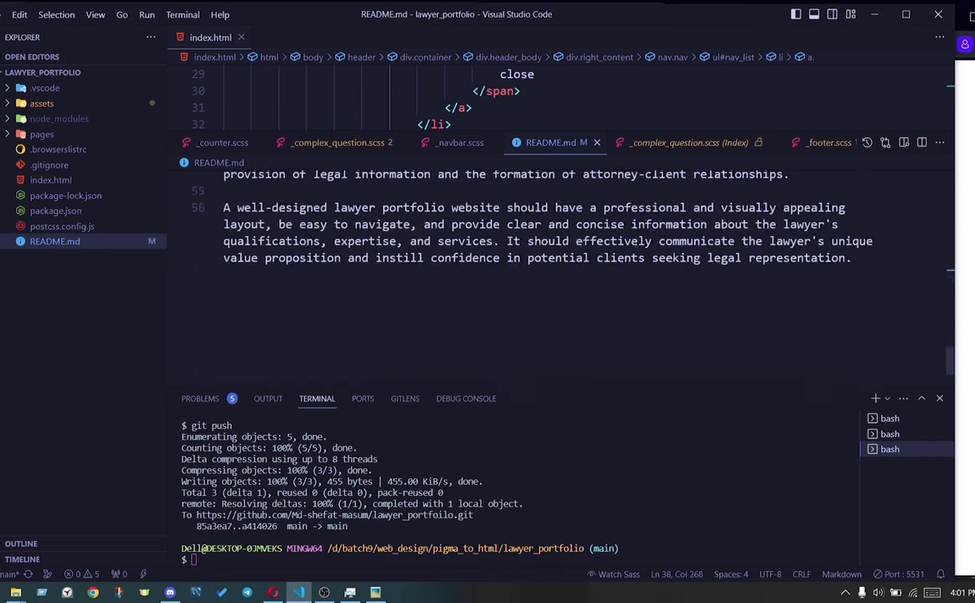
{"action": "left_click", "coordinate": [851, 258]}
{"action": "key", "text": "shift+Up"}
{"action": "key", "text": "shift+Up"}
{"action": "key", "text": "shift+Up"}
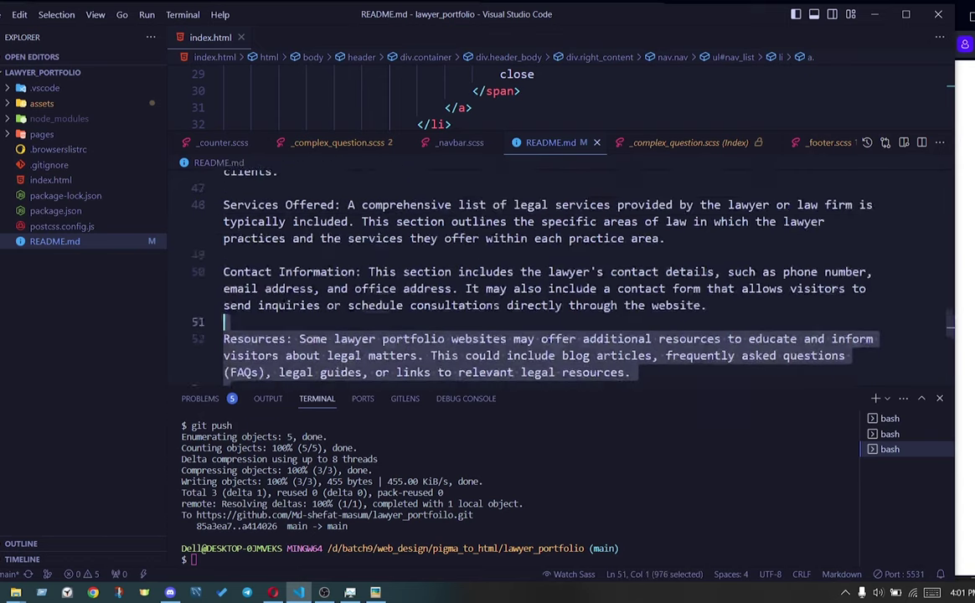
{"action": "key", "text": "shift+Up"}
{"action": "key", "text": "shift+Up"}
{"action": "key", "text": "shift+Up"}
{"action": "key", "text": "shift+Up"}
{"action": "key", "text": "shift+Up"}
{"action": "key", "text": "shift+Up"}
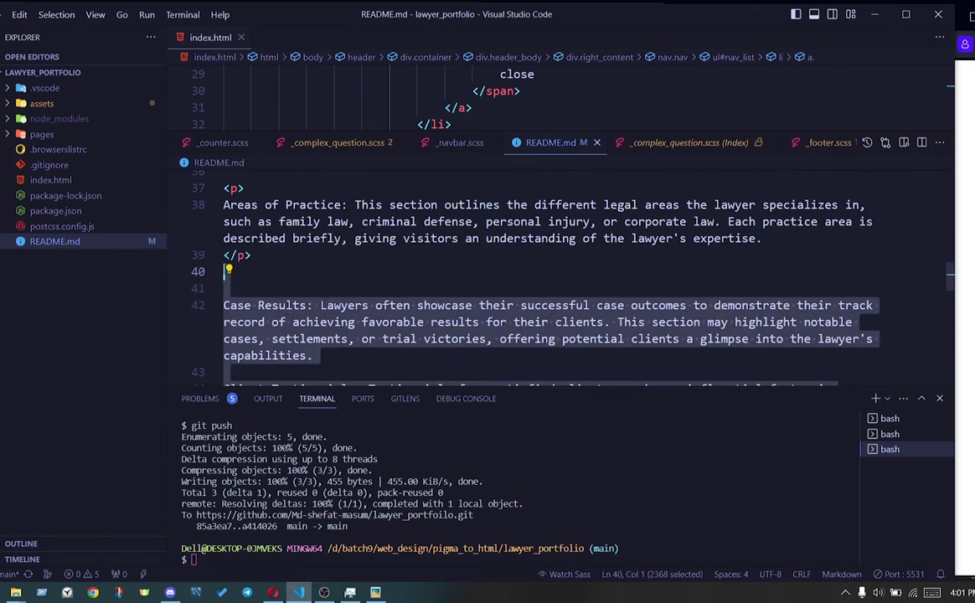
{"action": "key", "text": "BackSpace"}
{"action": "scroll", "coordinate": [544, 268], "scroll_direction": "up", "scroll_amount": 1}
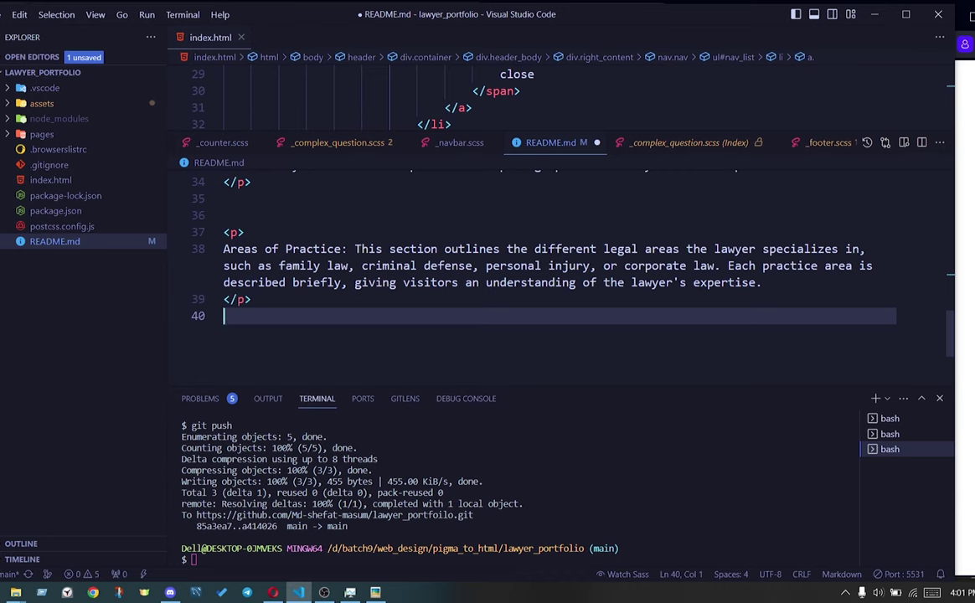
Make the Areas of Practice: label bold with <b> tags and save
{"action": "left_click", "coordinate": [223, 249]}
{"action": "type", "text": "<b></b>"}
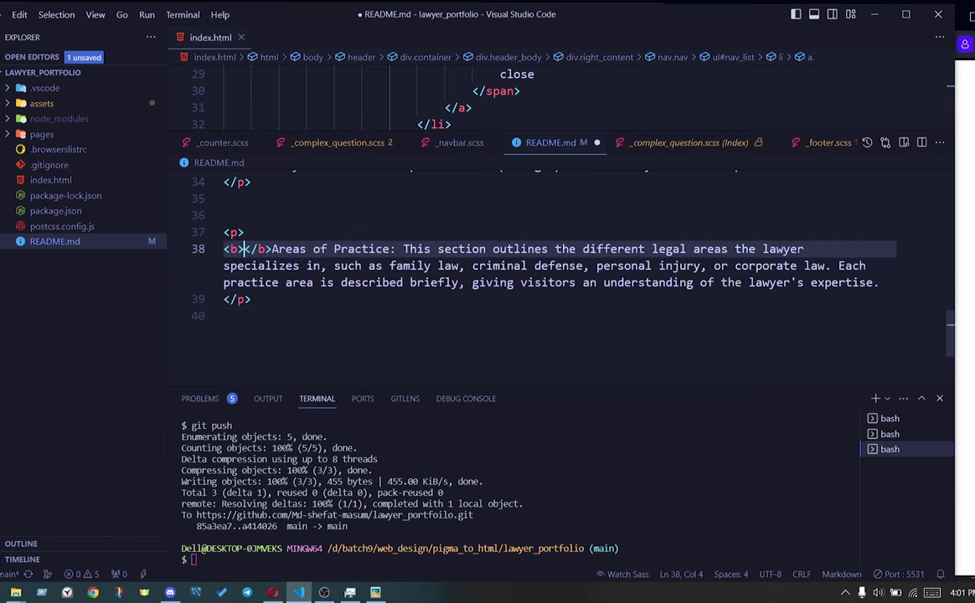
{"action": "left_click_drag", "start_coordinate": [396, 249], "coordinate": [244, 248]}
{"action": "key", "text": "ctrl+s"}
{"action": "scroll", "coordinate": [243, 248], "scroll_direction": "up", "scroll_amount": 1}
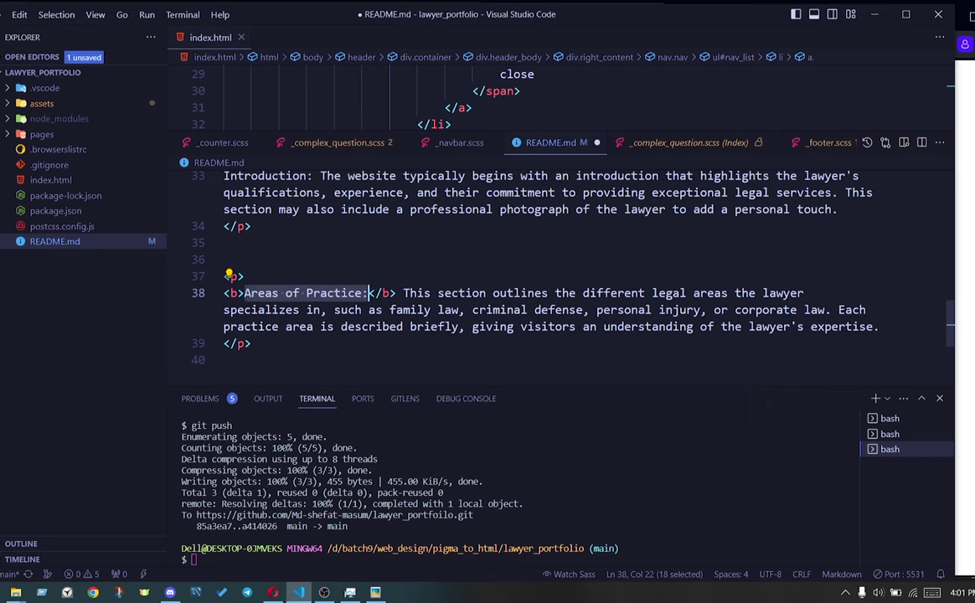
{"action": "scroll", "coordinate": [521, 251], "scroll_direction": "up", "scroll_amount": 1}
{"action": "key", "text": "ctrl+s"}
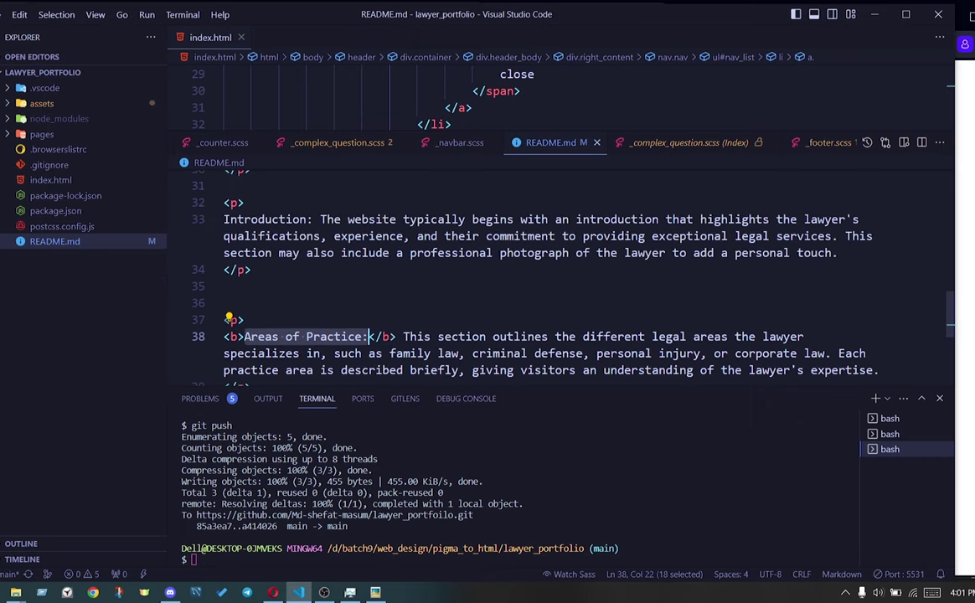
Make the Introduction: label bold with <b> tags and save
{"action": "left_click", "coordinate": [224, 219]}
{"action": "type", "text": "<b>"}
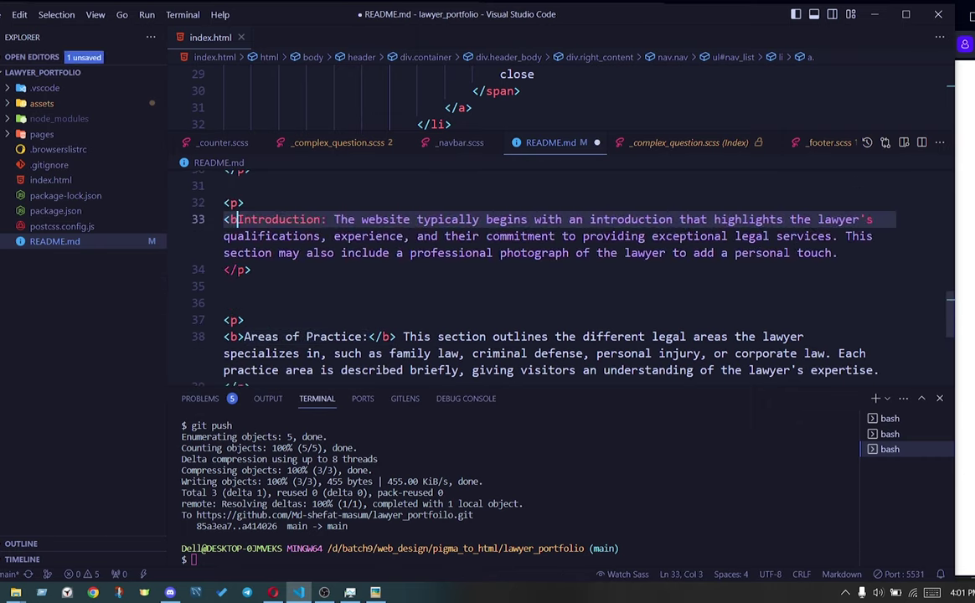
{"action": "type", "text": "></b>"}
{"action": "left_click_drag", "start_coordinate": [360, 220], "coordinate": [271, 219]}
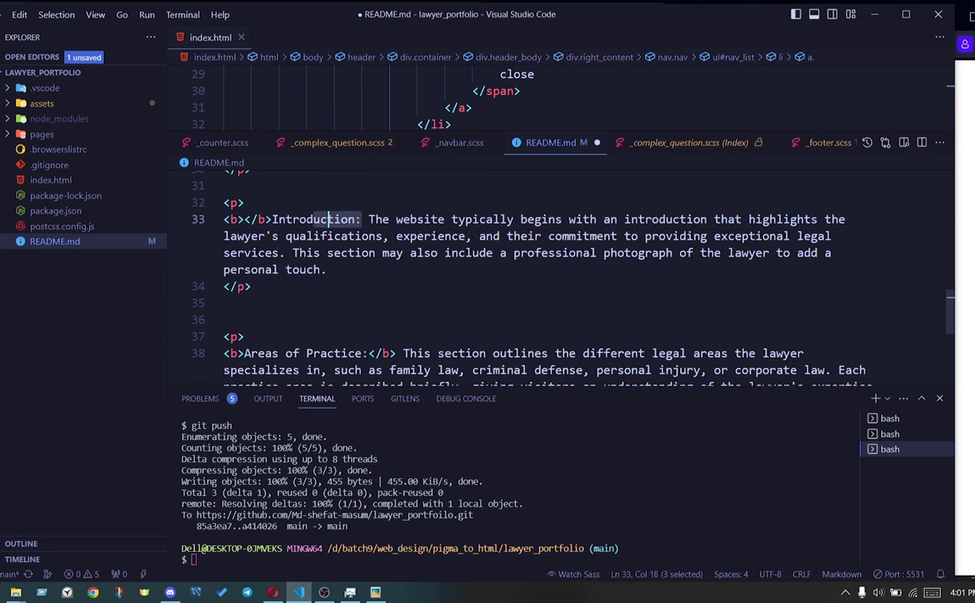
{"action": "key", "text": "ctrl+s"}
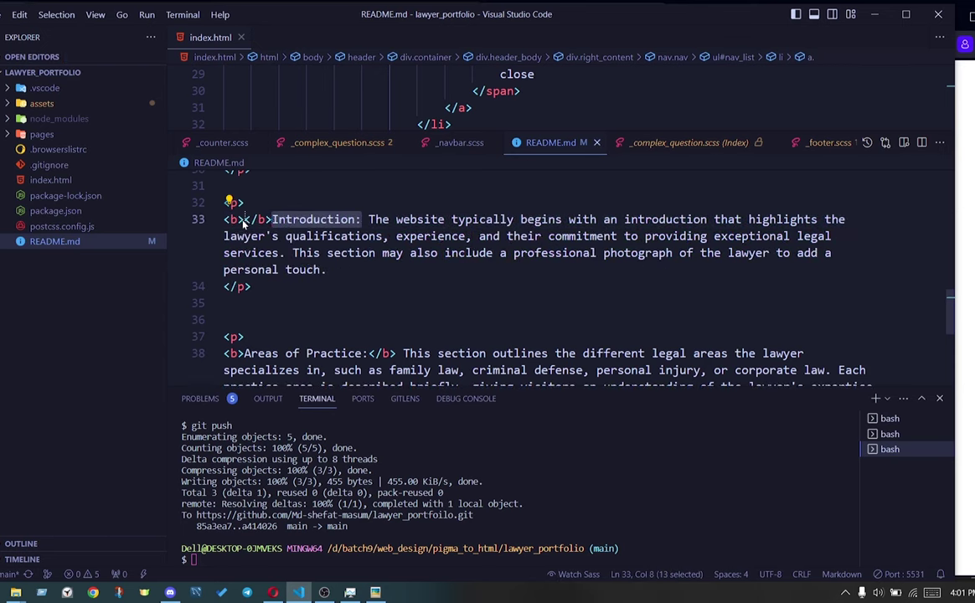
{"action": "left_click_drag", "start_coordinate": [310, 220], "coordinate": [243, 219]}
{"action": "scroll", "coordinate": [244, 220], "scroll_direction": "up", "scroll_amount": 3}
Remove the stray empty <b></b> tags below the opening paragraph tag
{"action": "left_click", "coordinate": [245, 201]}
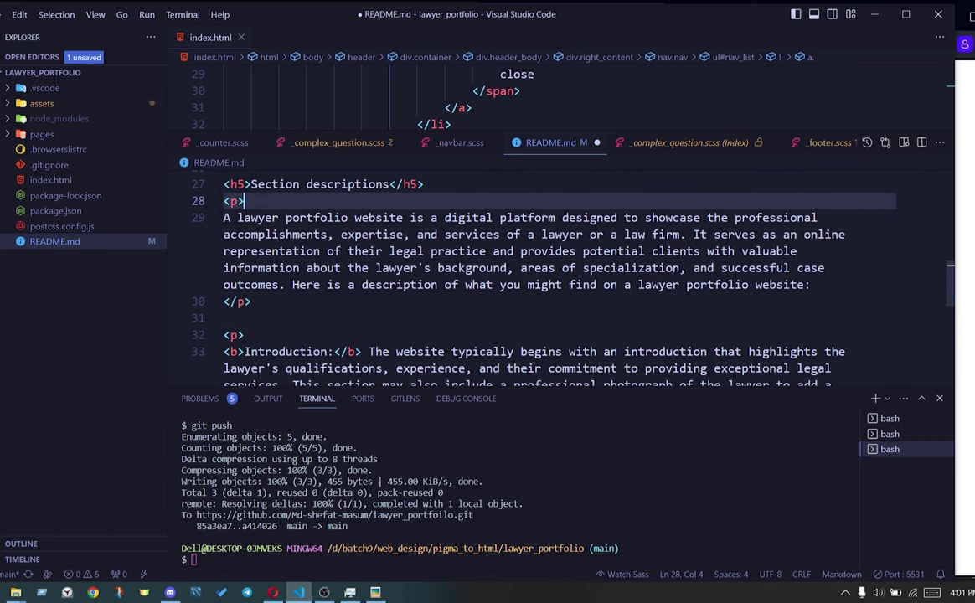
{"action": "key", "text": "Return"}
{"action": "type", "text": "<b></b>"}
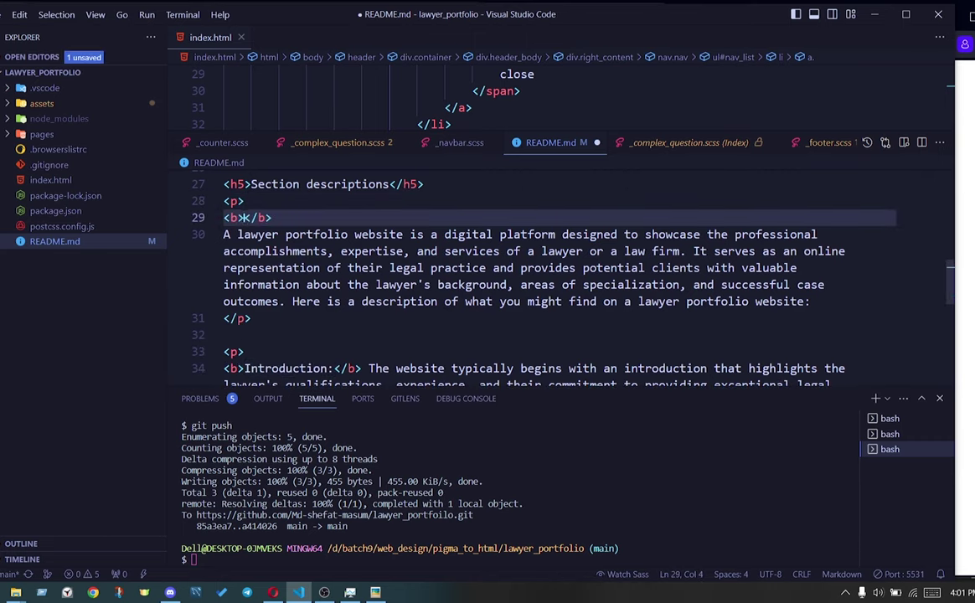
{"action": "key", "text": "ctrl+s"}
{"action": "left_click_drag", "start_coordinate": [271, 218], "coordinate": [244, 201]}
{"action": "key", "text": "BackSpace"}
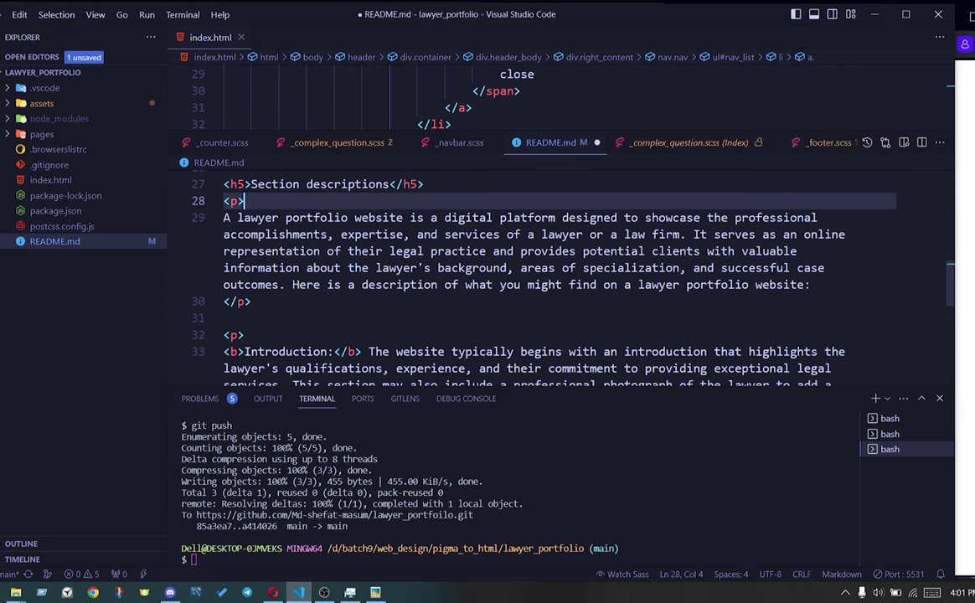
{"action": "scroll", "coordinate": [243, 201], "scroll_direction": "up", "scroll_amount": 2}
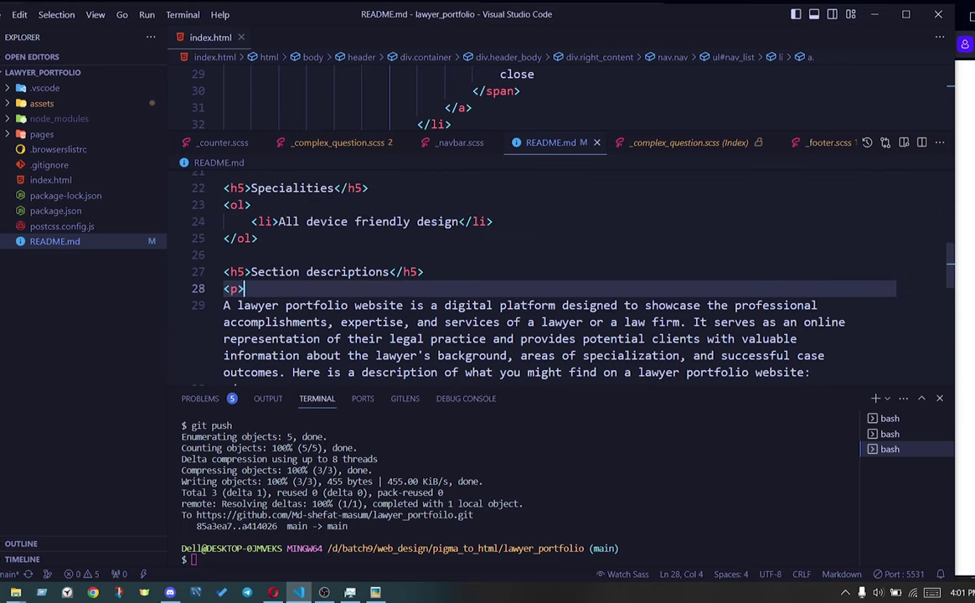
{"action": "key", "text": "alt+Tab"}
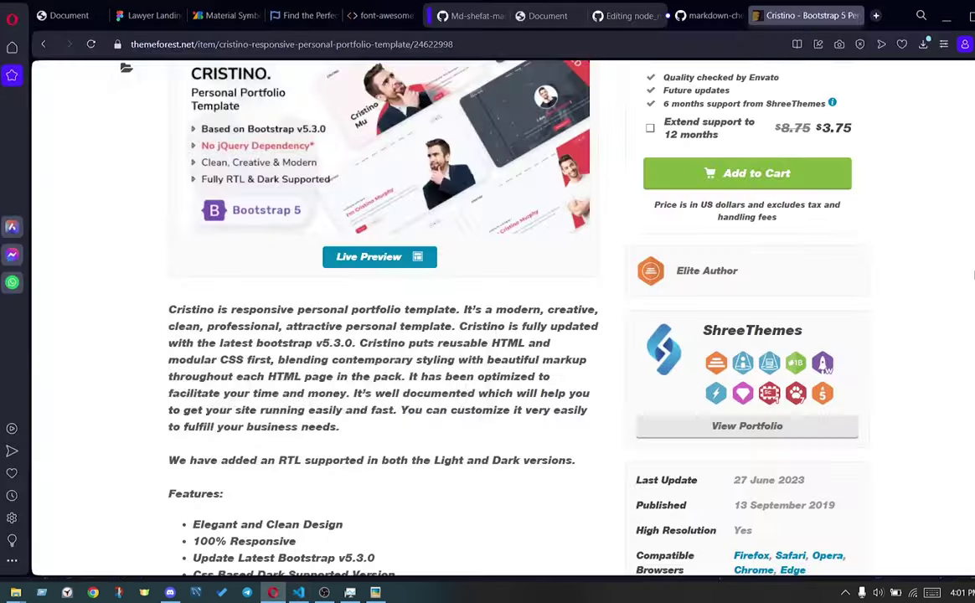
Inspect the Cristino template's Features list in DevTools and select its <ul> node
{"action": "scroll", "coordinate": [445, 314], "scroll_direction": "down", "scroll_amount": 3}
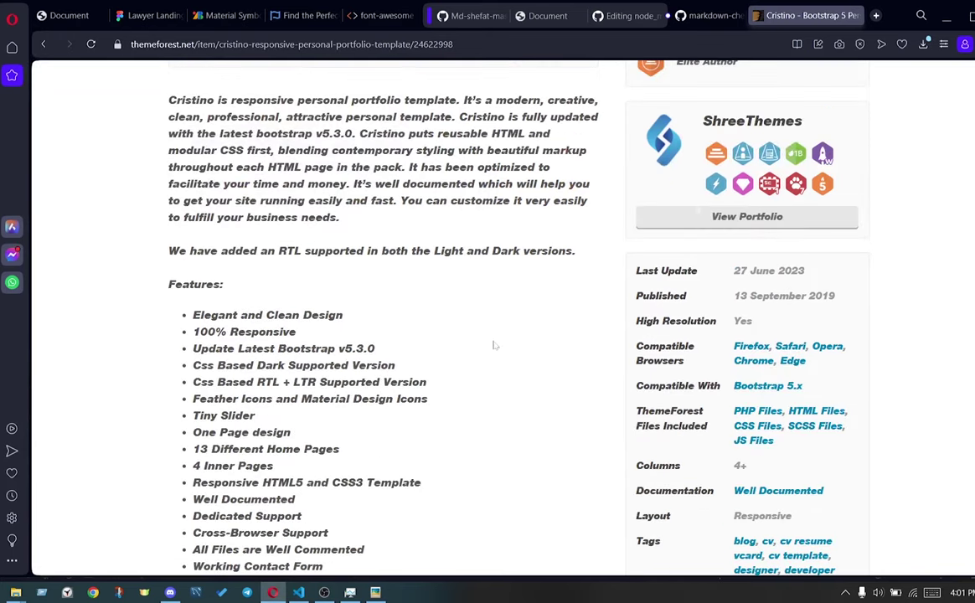
{"action": "scroll", "coordinate": [323, 362], "scroll_direction": "down", "scroll_amount": 2}
{"action": "scroll", "coordinate": [179, 191], "scroll_direction": "down", "scroll_amount": 2}
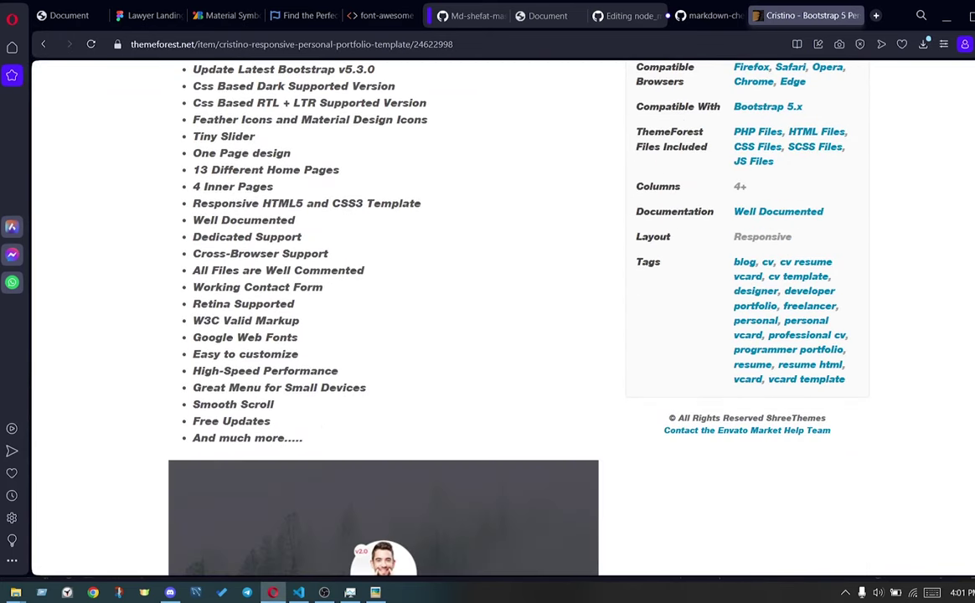
{"action": "scroll", "coordinate": [224, 191], "scroll_direction": "up", "scroll_amount": 1}
{"action": "right_click", "coordinate": [218, 172]}
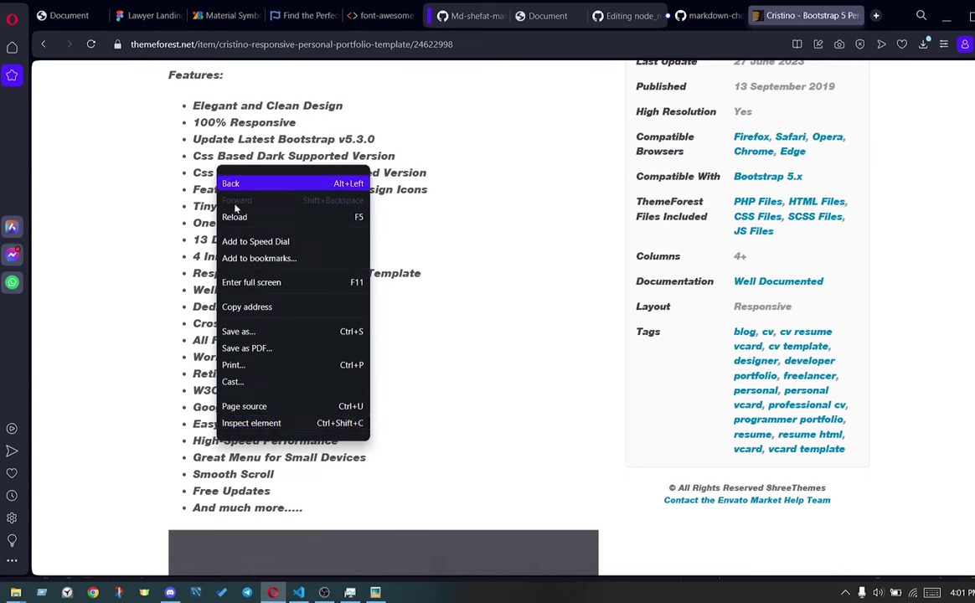
{"action": "left_click", "coordinate": [251, 406]}
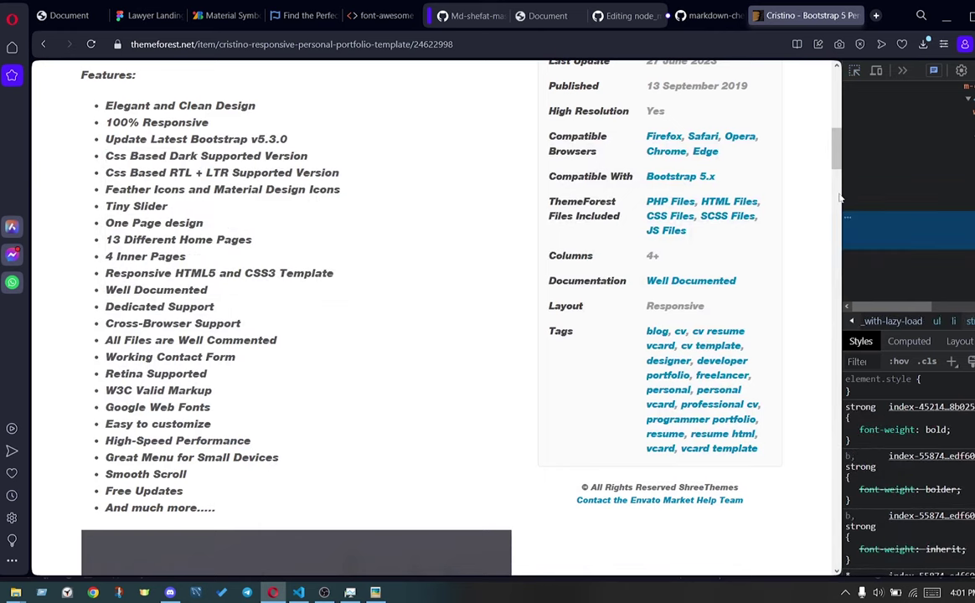
{"action": "mouse_move", "coordinate": [839, 193]}
{"action": "left_mouse_down"}
{"action": "mouse_move", "coordinate": [638, 213]}
{"action": "mouse_move", "coordinate": [653, 212]}
{"action": "left_mouse_up"}
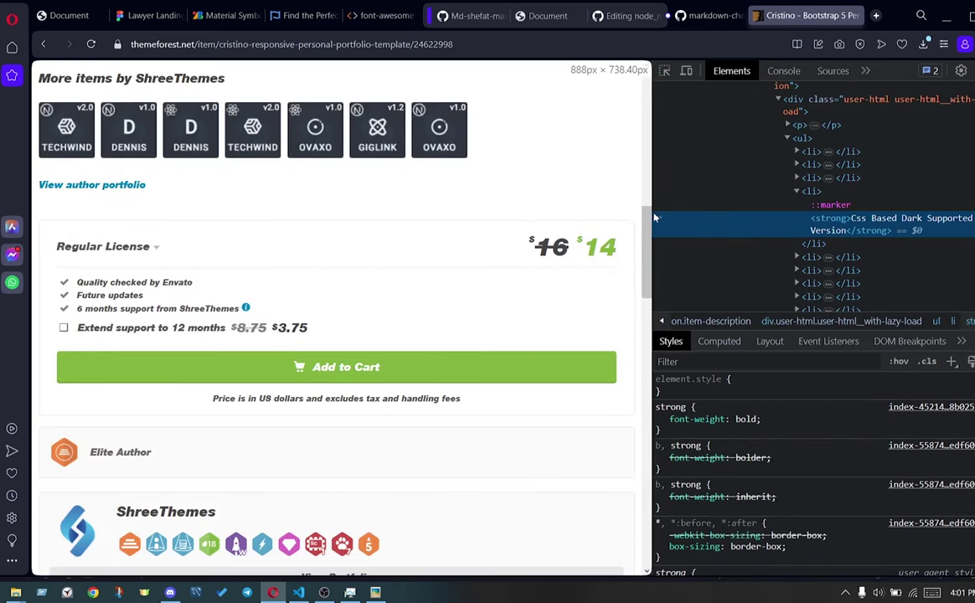
{"action": "scroll", "coordinate": [814, 250], "scroll_direction": "up", "scroll_amount": 2}
{"action": "left_click", "coordinate": [802, 208]}
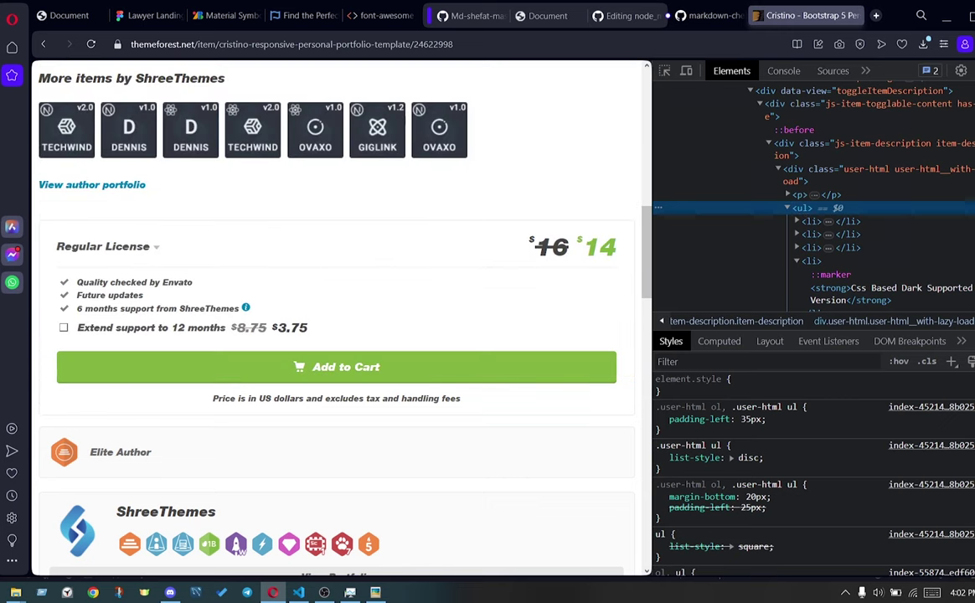
{"action": "key", "text": "alt+Tab"}
Paste the template's features list after the Specialities list, indent its items, and save
{"action": "left_click", "coordinate": [258, 238]}
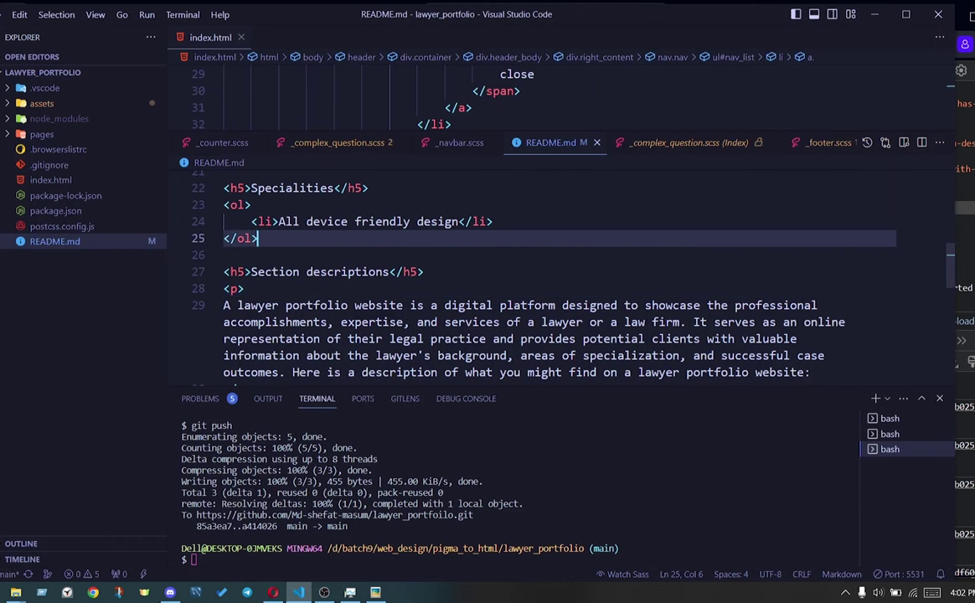
{"action": "scroll", "coordinate": [536, 267], "scroll_direction": "up", "scroll_amount": 1}
{"action": "scroll", "coordinate": [535, 268], "scroll_direction": "up", "scroll_amount": 1}
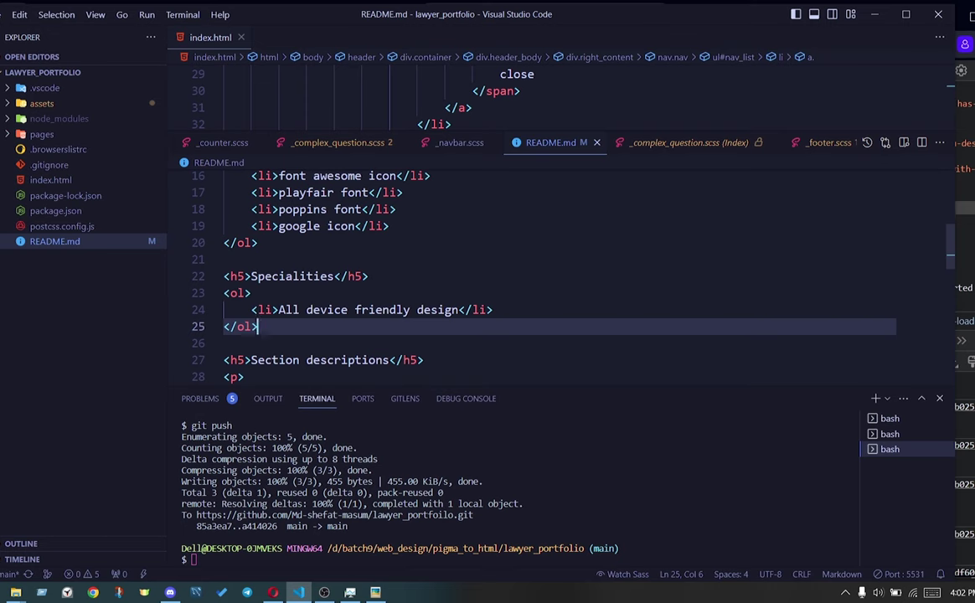
{"action": "key", "text": "Down"}
{"action": "key", "text": "Down"}
{"action": "key", "text": "Down"}
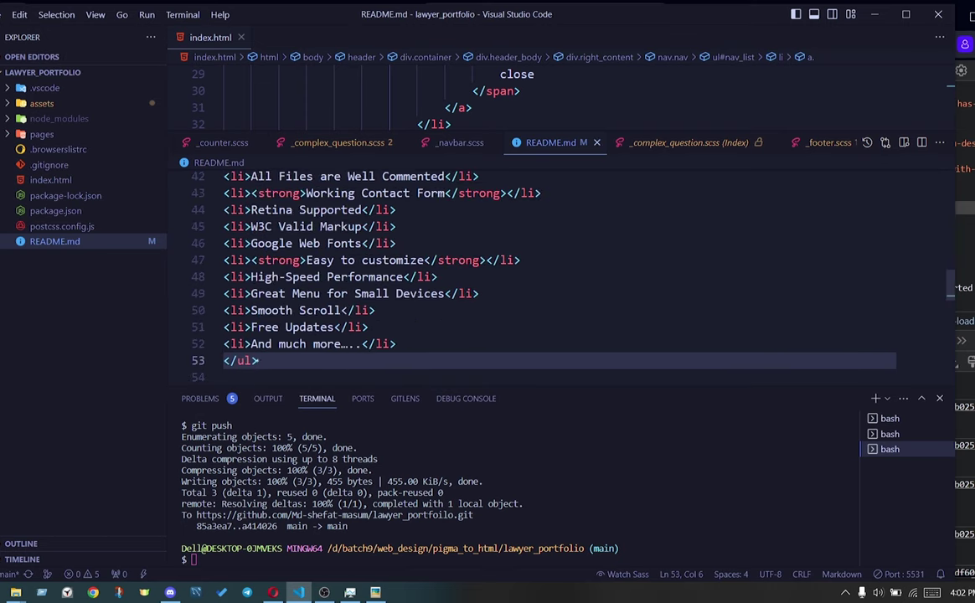
{"action": "left_click_drag", "start_coordinate": [259, 360], "coordinate": [414, 293]}
{"action": "scroll", "coordinate": [536, 268], "scroll_direction": "up", "scroll_amount": 4}
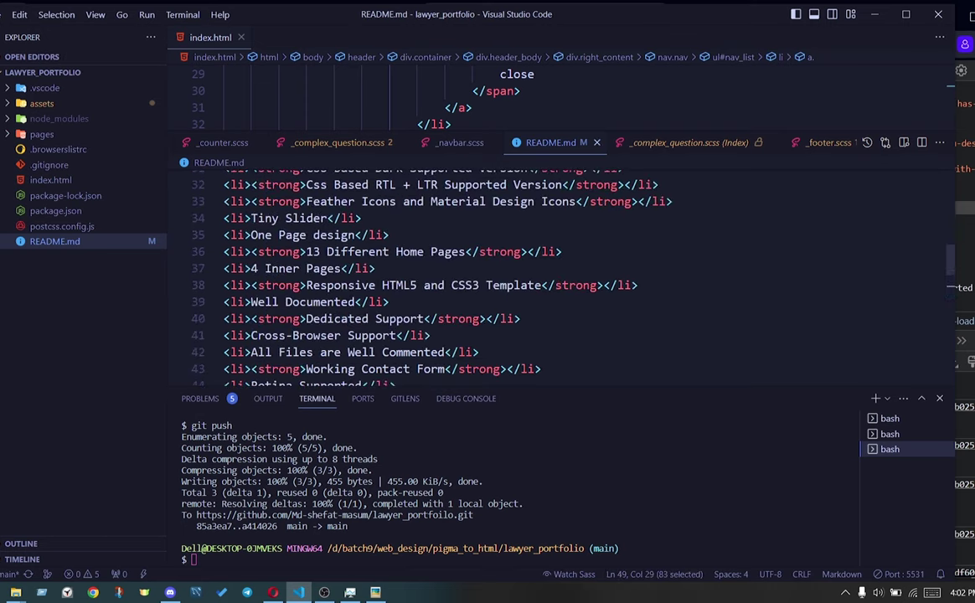
{"action": "scroll", "coordinate": [413, 291], "scroll_direction": "up", "scroll_amount": 3}
{"action": "key", "text": "Tab"}
{"action": "left_click", "coordinate": [276, 259]}
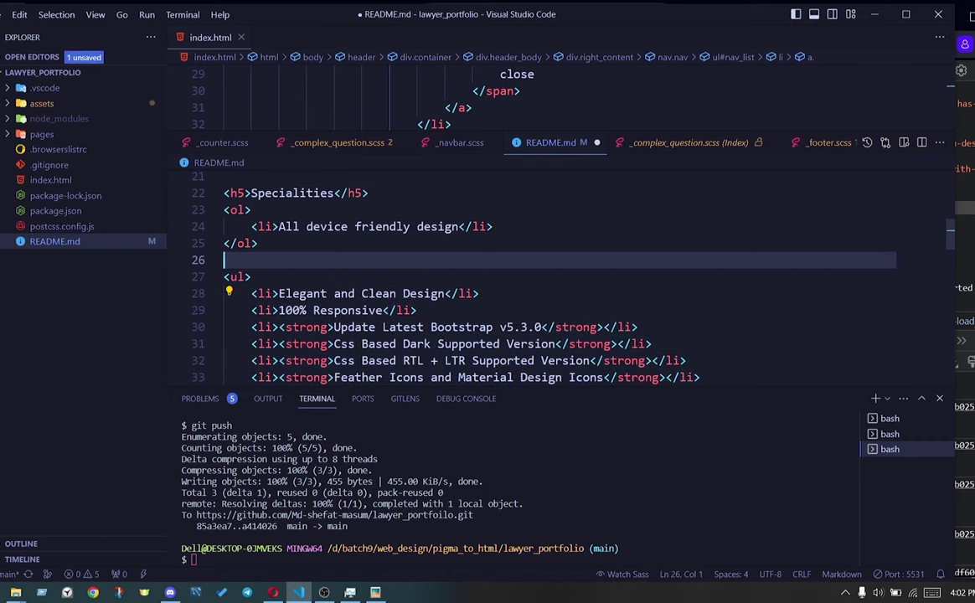
{"action": "key", "text": "ctrl+s"}
Change the features list from <ul> to <ol> and save README.md
{"action": "scroll", "coordinate": [225, 325], "scroll_direction": "up", "scroll_amount": 1}
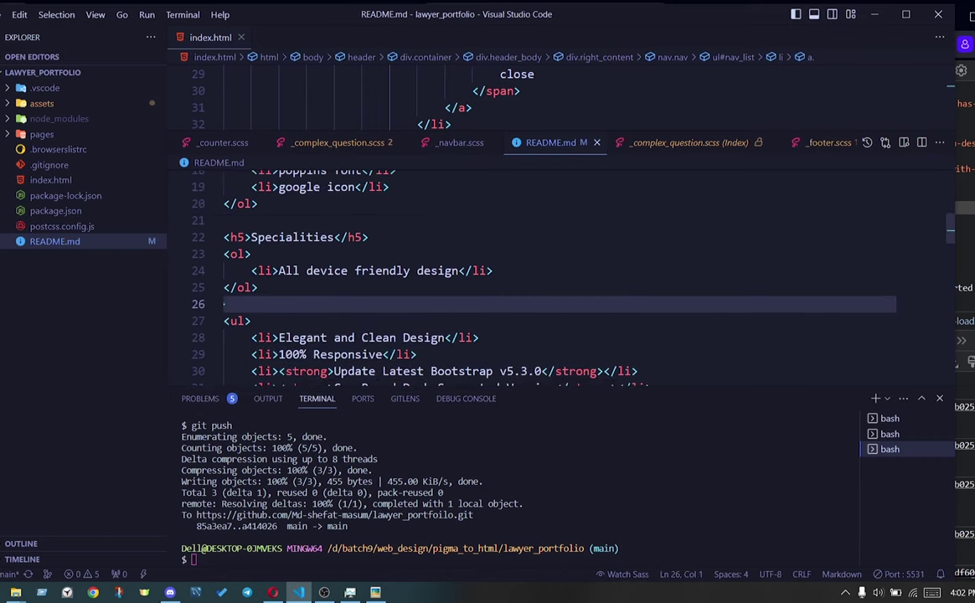
{"action": "left_click", "coordinate": [228, 321]}
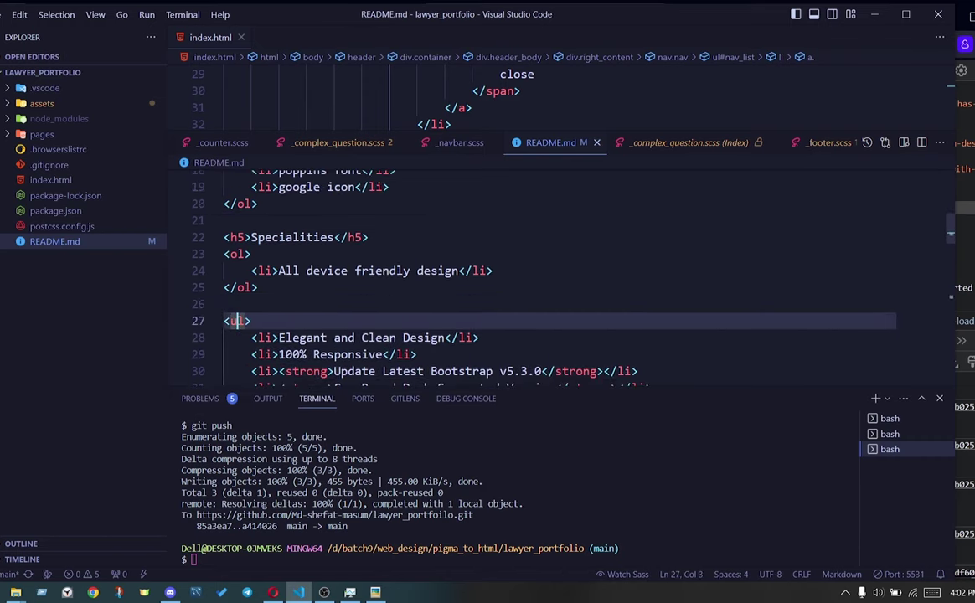
{"action": "key", "text": "Delete"}
{"action": "key", "text": "ctrl+s"}
{"action": "type", "text": "o"}
{"action": "key", "text": "ctrl+s"}
{"action": "scroll", "coordinate": [536, 277], "scroll_direction": "down", "scroll_amount": 3}
{"action": "scroll", "coordinate": [536, 276], "scroll_direction": "down", "scroll_amount": 8}
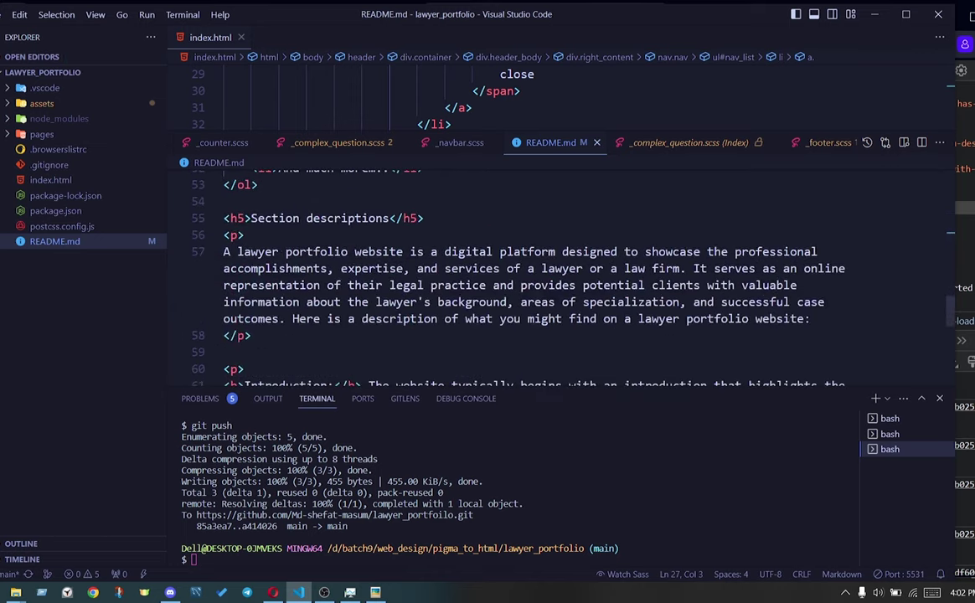
{"action": "left_click", "coordinate": [272, 592]}
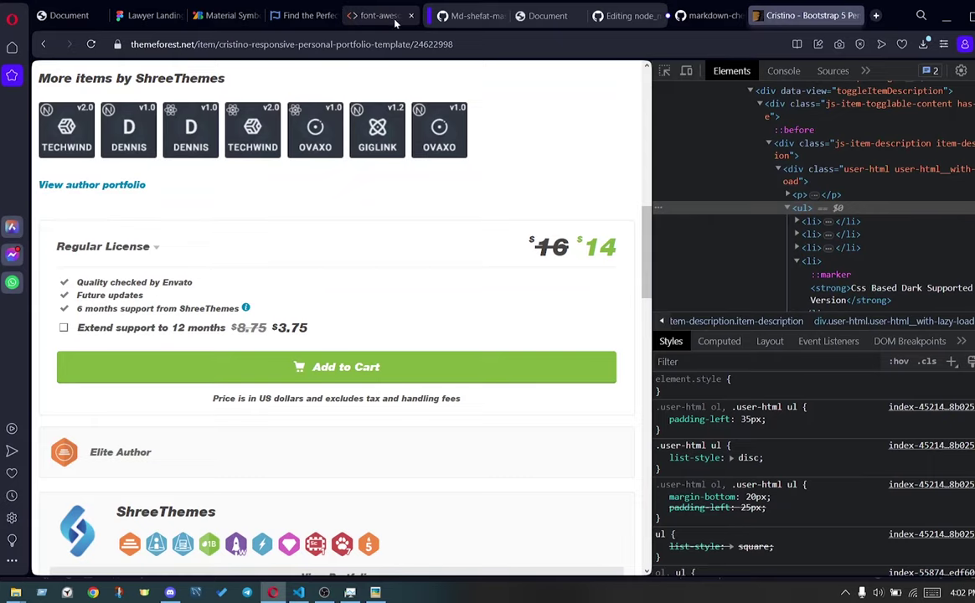
{"action": "left_click", "coordinate": [298, 592]}
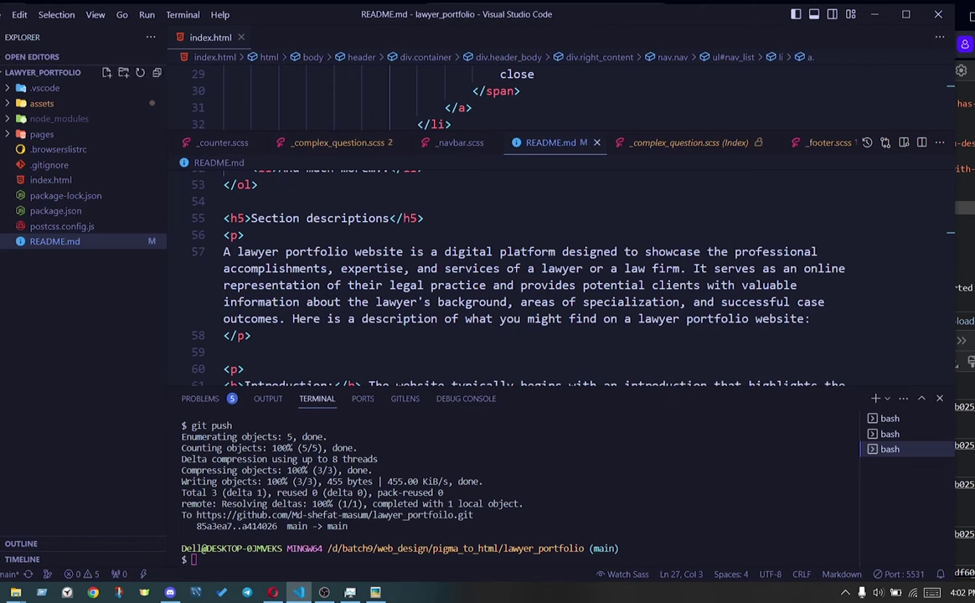
Stage all changes with git add, commit as 'readme update', and push to GitHub
{"action": "key", "text": "Up"}
{"action": "key", "text": "Up"}
{"action": "key", "text": "Up"}
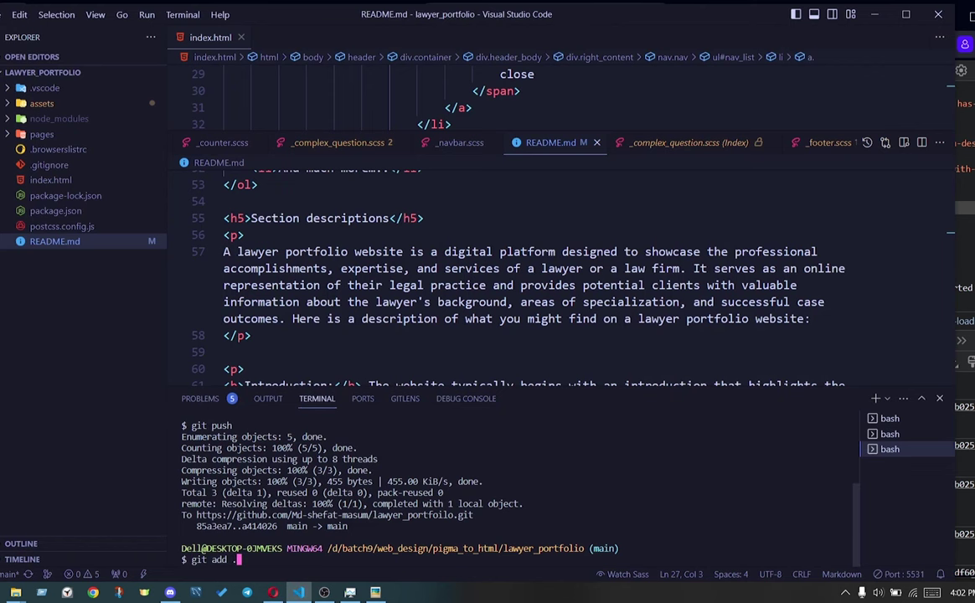
{"action": "key", "text": "Return"}
{"action": "key", "text": "Up"}
{"action": "key", "text": "Up"}
{"action": "key", "text": "Up"}
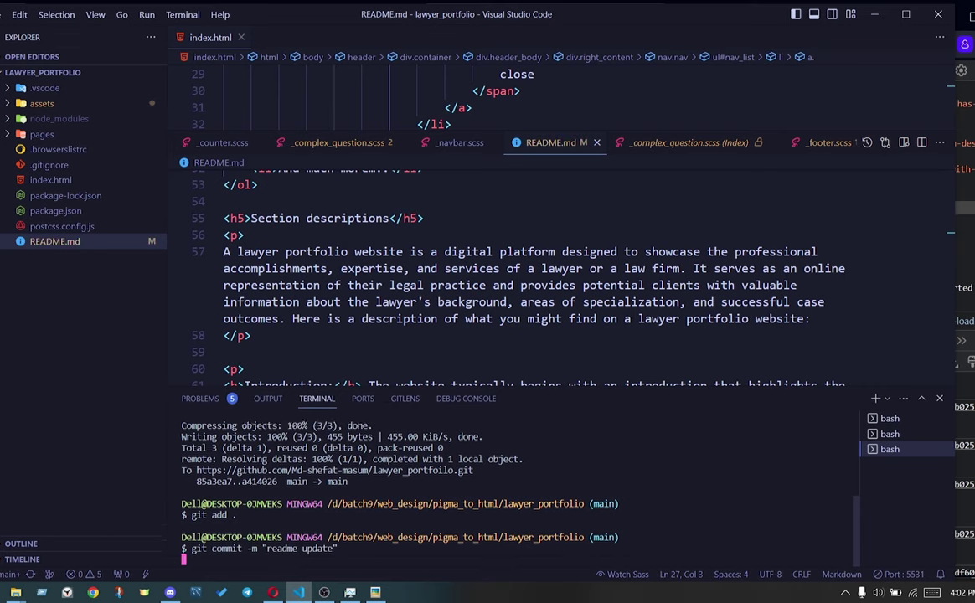
{"action": "key", "text": "Return"}
{"action": "key", "text": "Up"}
{"action": "key", "text": "Up"}
{"action": "key", "text": "Up"}
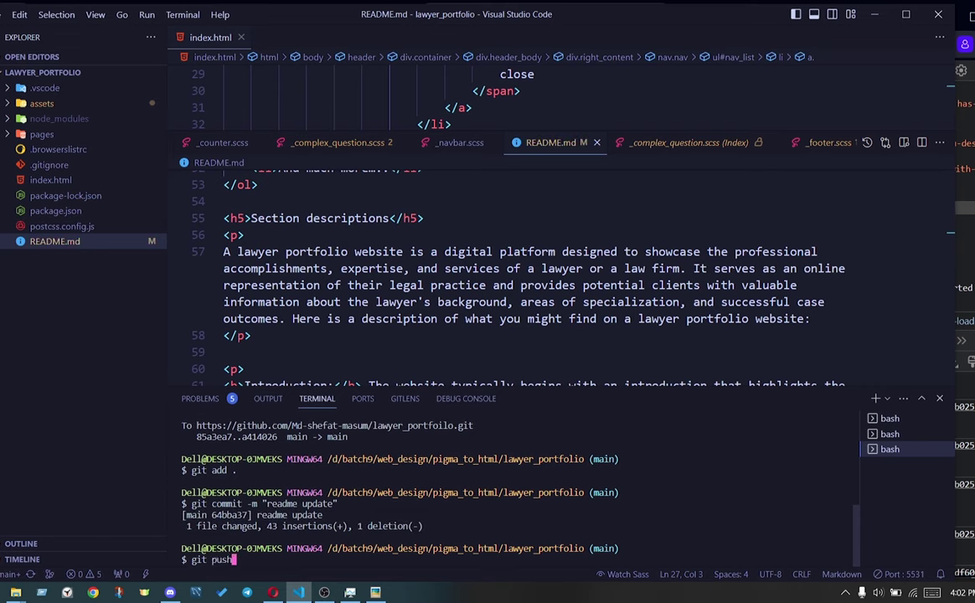
{"action": "key", "text": "Return"}
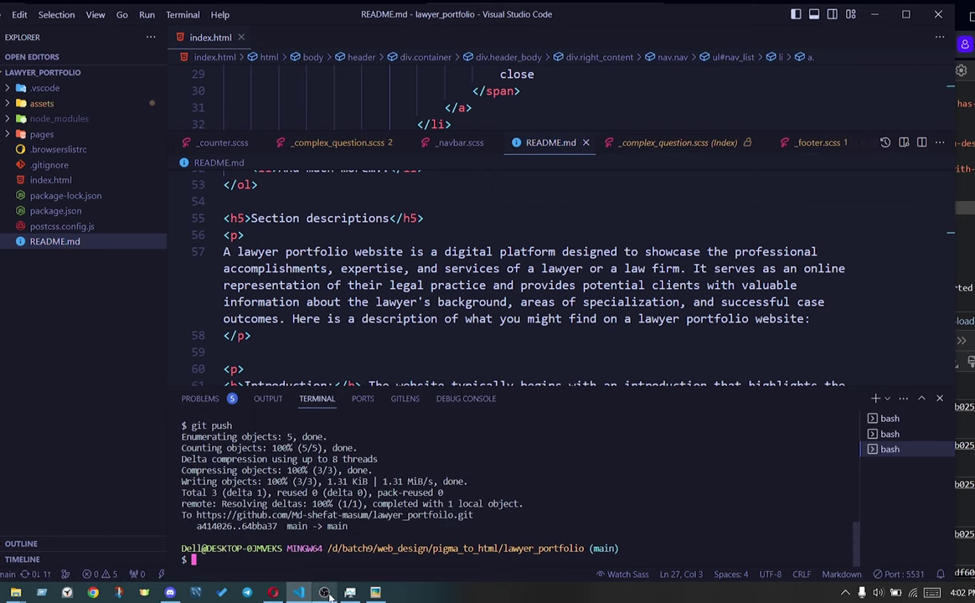
{"action": "left_click", "coordinate": [273, 593]}
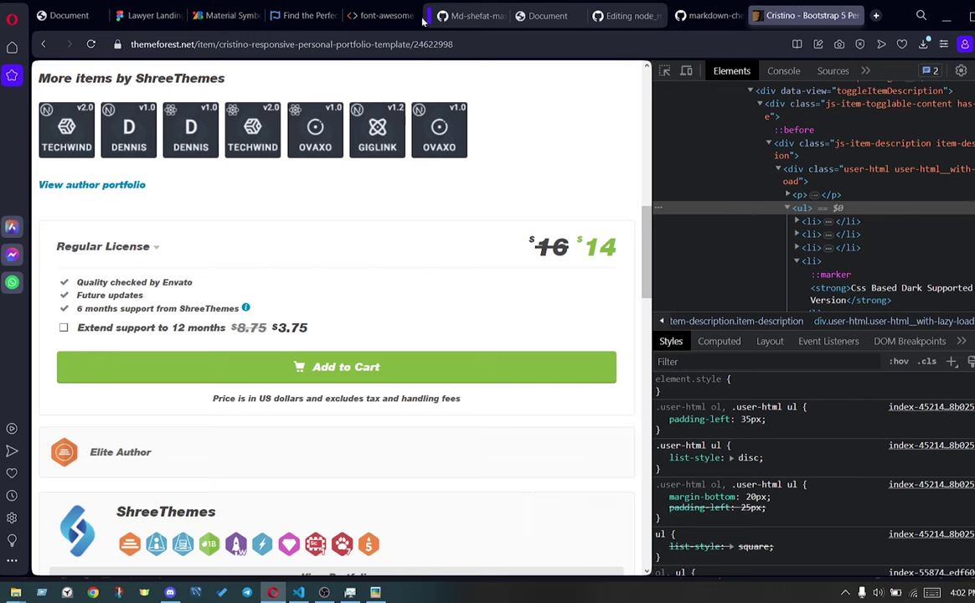
Return to the GitHub repository tab and reload it to fetch the latest README
{"action": "left_click", "coordinate": [467, 17]}
{"action": "left_click", "coordinate": [589, 18]}
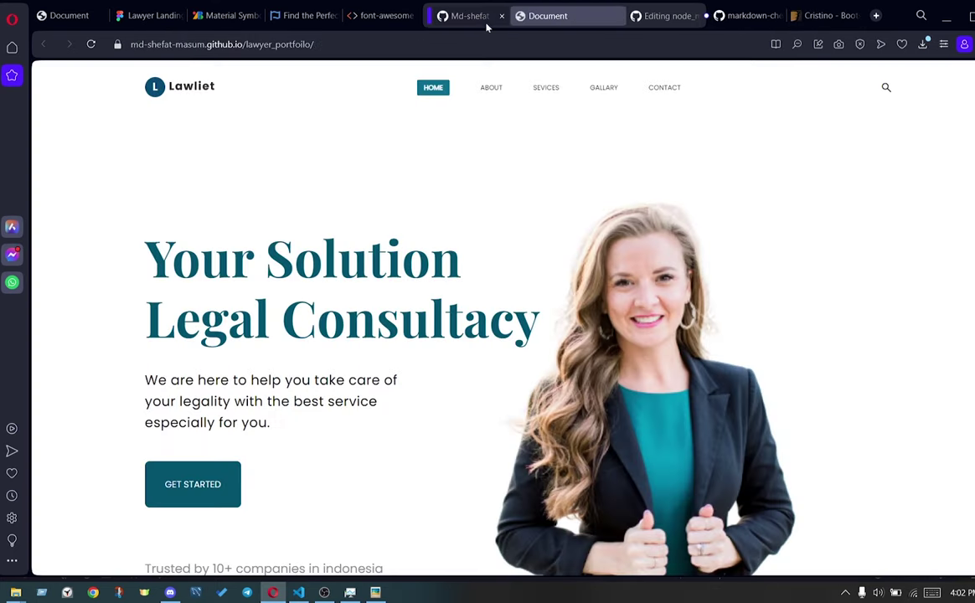
{"action": "left_click", "coordinate": [484, 20]}
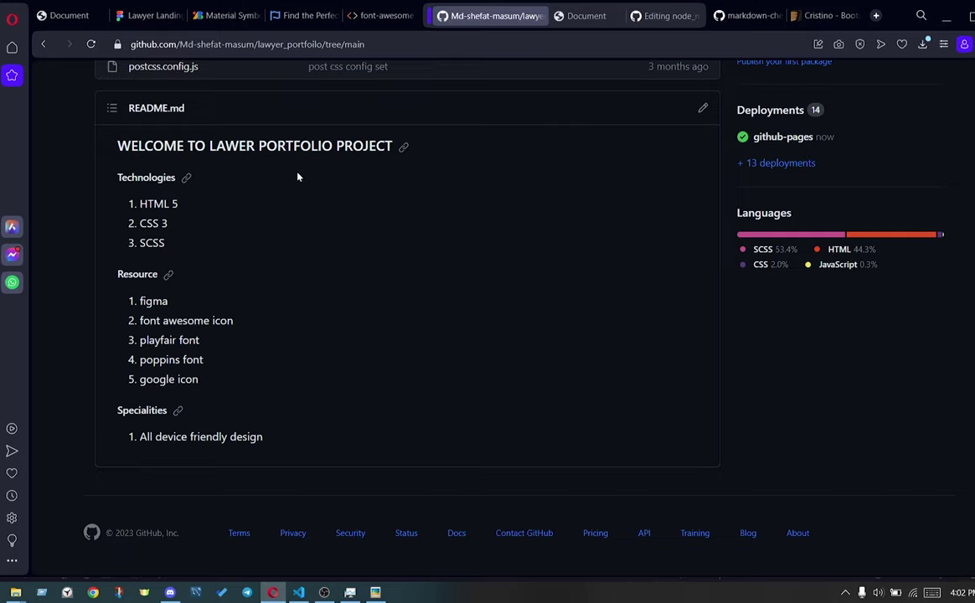
{"action": "key", "text": "ctrl+r"}
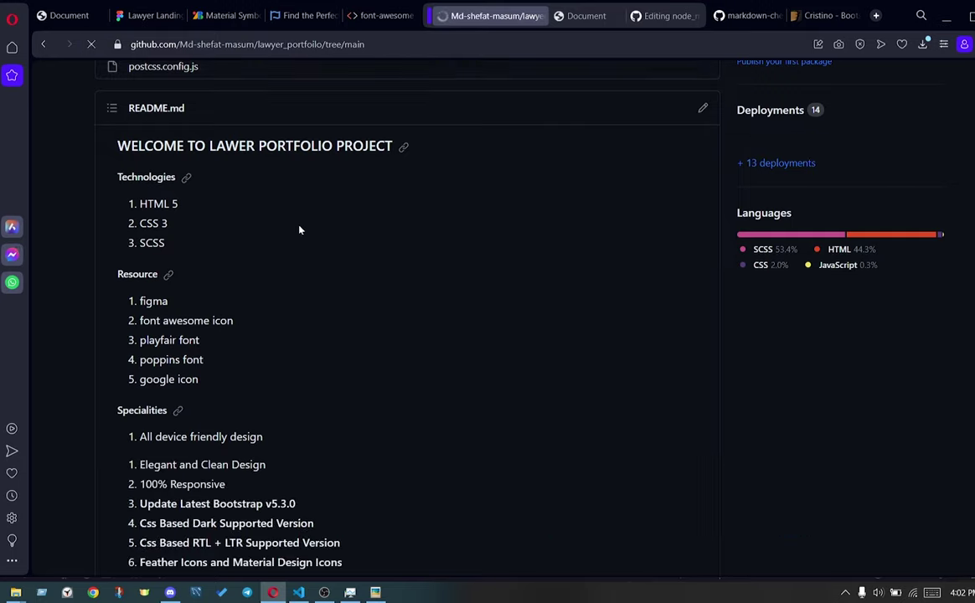
Scroll through the rendered README to check the numbered feature list and section descriptions
{"action": "scroll", "coordinate": [368, 312], "scroll_direction": "down", "scroll_amount": 9}
{"action": "scroll", "coordinate": [375, 315], "scroll_direction": "up", "scroll_amount": 5}
{"action": "scroll", "coordinate": [375, 315], "scroll_direction": "up", "scroll_amount": 10}
{"action": "scroll", "coordinate": [381, 309], "scroll_direction": "down", "scroll_amount": 6}
{"action": "scroll", "coordinate": [386, 304], "scroll_direction": "down", "scroll_amount": 1}
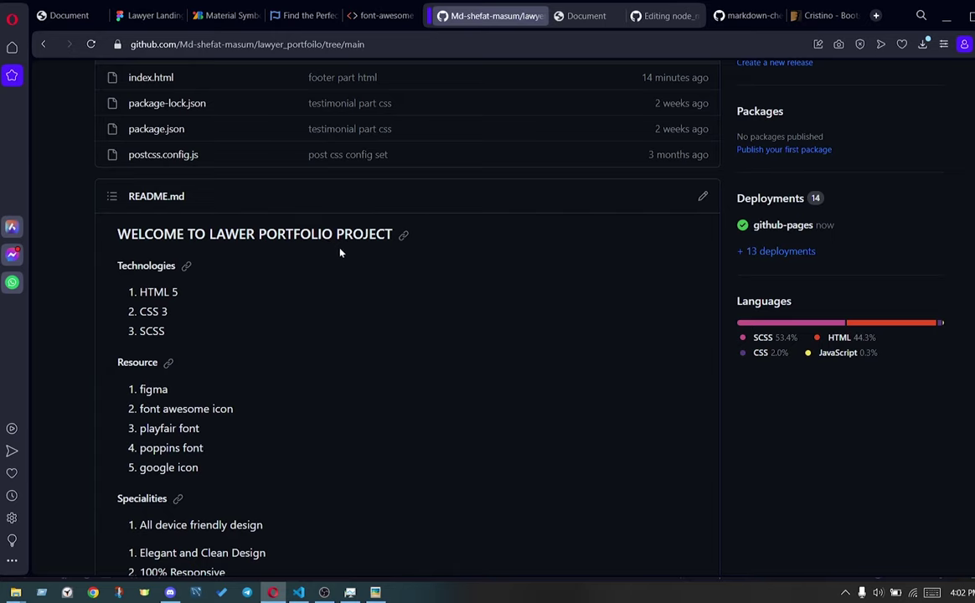
{"action": "scroll", "coordinate": [198, 322], "scroll_direction": "down", "scroll_amount": 2}
{"action": "scroll", "coordinate": [151, 242], "scroll_direction": "down", "scroll_amount": 2}
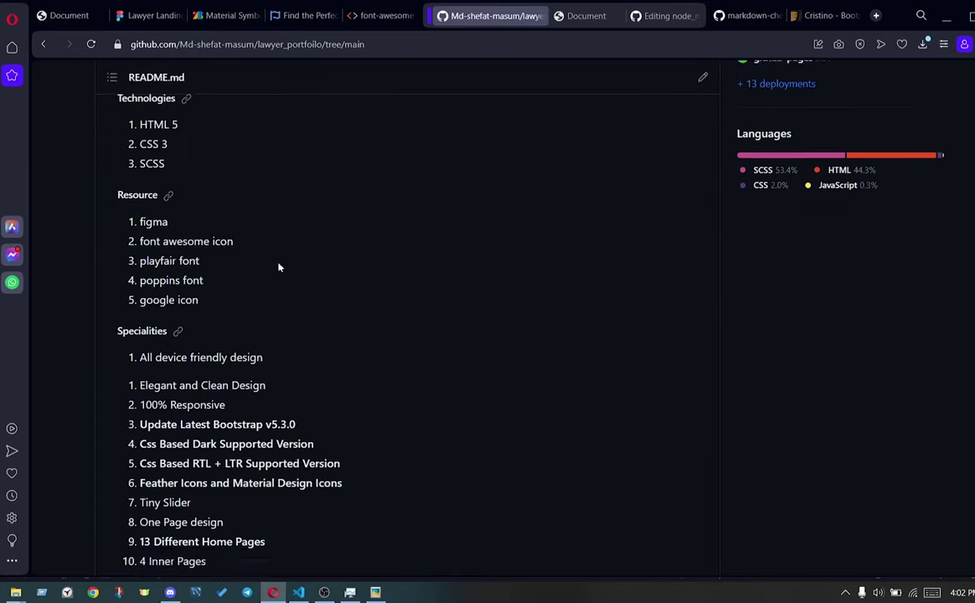
{"action": "scroll", "coordinate": [148, 234], "scroll_direction": "down", "scroll_amount": 1}
{"action": "scroll", "coordinate": [151, 238], "scroll_direction": "down", "scroll_amount": 1}
{"action": "scroll", "coordinate": [166, 257], "scroll_direction": "down", "scroll_amount": 2}
{"action": "scroll", "coordinate": [166, 256], "scroll_direction": "down", "scroll_amount": 4}
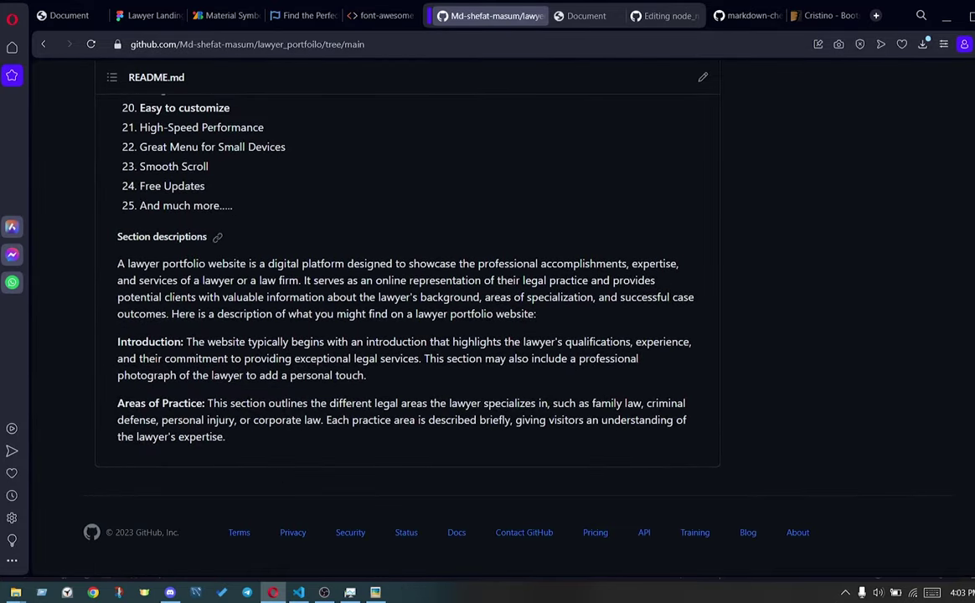
{"action": "scroll", "coordinate": [402, 285], "scroll_direction": "up", "scroll_amount": 1}
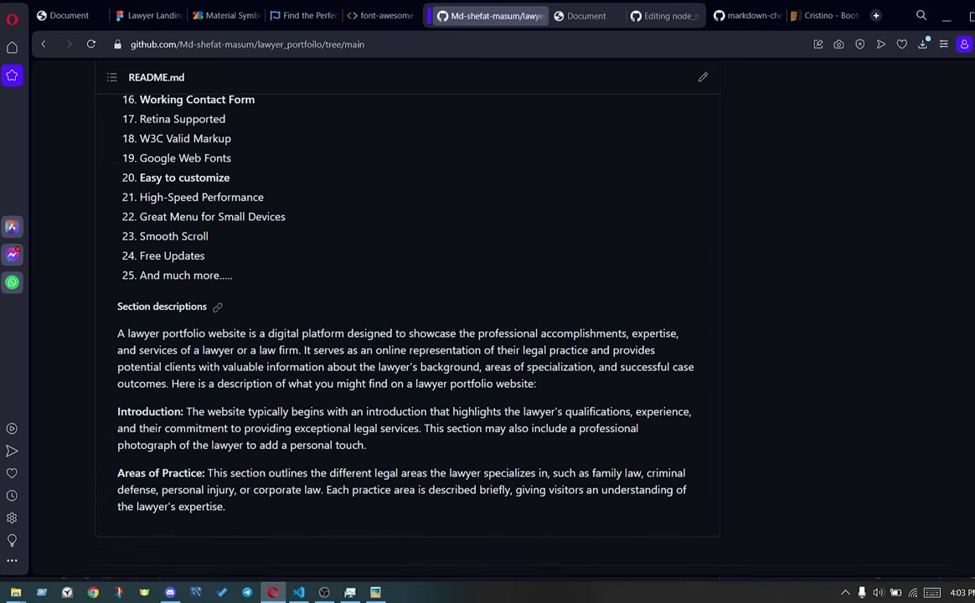
{"action": "scroll", "coordinate": [368, 318], "scroll_direction": "up", "scroll_amount": 7}
{"action": "scroll", "coordinate": [374, 315], "scroll_direction": "up", "scroll_amount": 4}
{"action": "scroll", "coordinate": [373, 314], "scroll_direction": "down", "scroll_amount": 1}
{"action": "scroll", "coordinate": [373, 315], "scroll_direction": "down", "scroll_amount": 3}
{"action": "scroll", "coordinate": [373, 315], "scroll_direction": "down", "scroll_amount": 2}
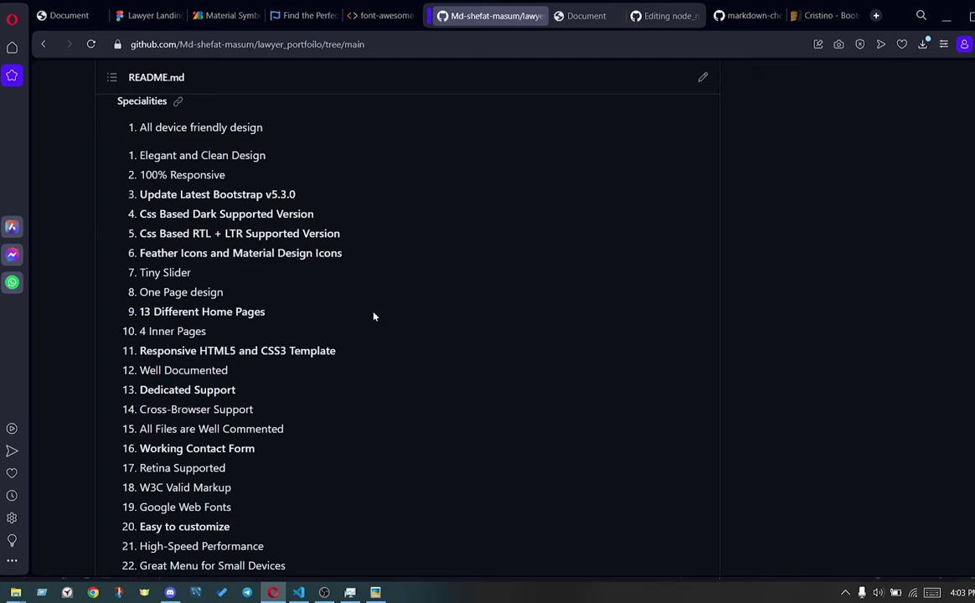
Open and close the Aria sidebar, then go back to README.md in VS Code
{"action": "left_click", "coordinate": [13, 227]}
{"action": "scroll", "coordinate": [355, 438], "scroll_direction": "up", "scroll_amount": 10}
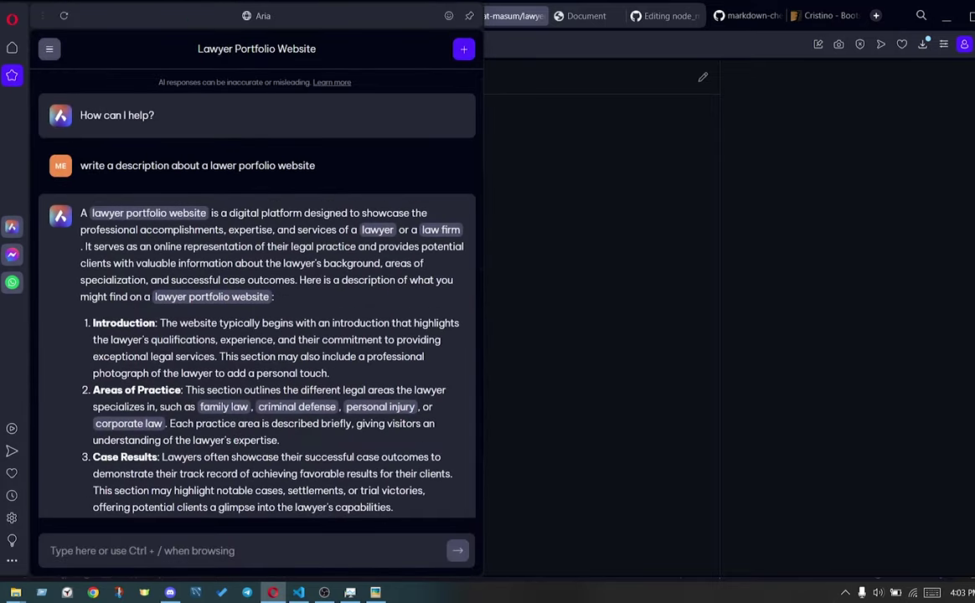
{"action": "left_click", "coordinate": [570, 181]}
{"action": "scroll", "coordinate": [461, 288], "scroll_direction": "up", "scroll_amount": 1}
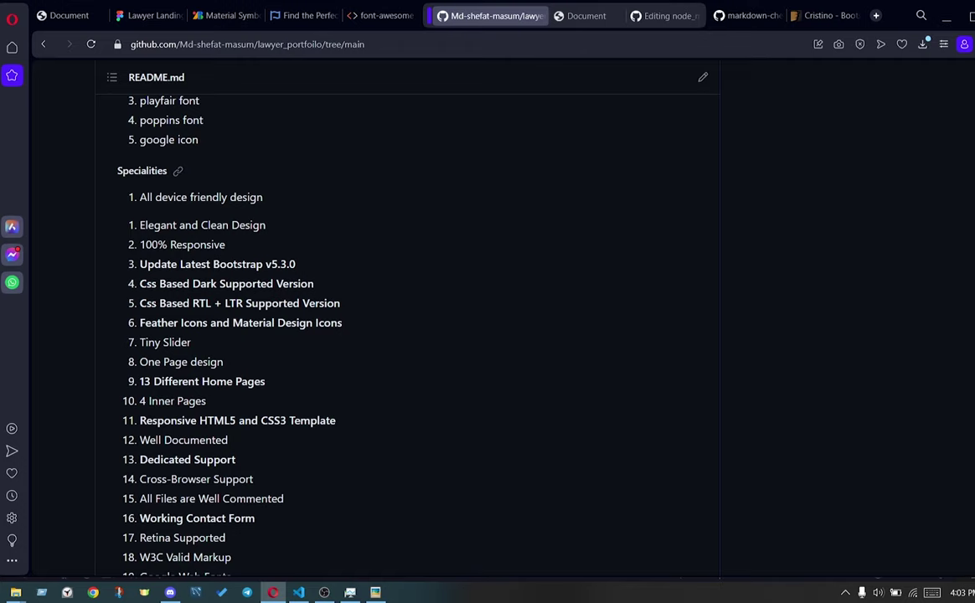
{"action": "key", "text": "alt+Tab"}
{"action": "scroll", "coordinate": [519, 251], "scroll_direction": "down", "scroll_amount": 10}
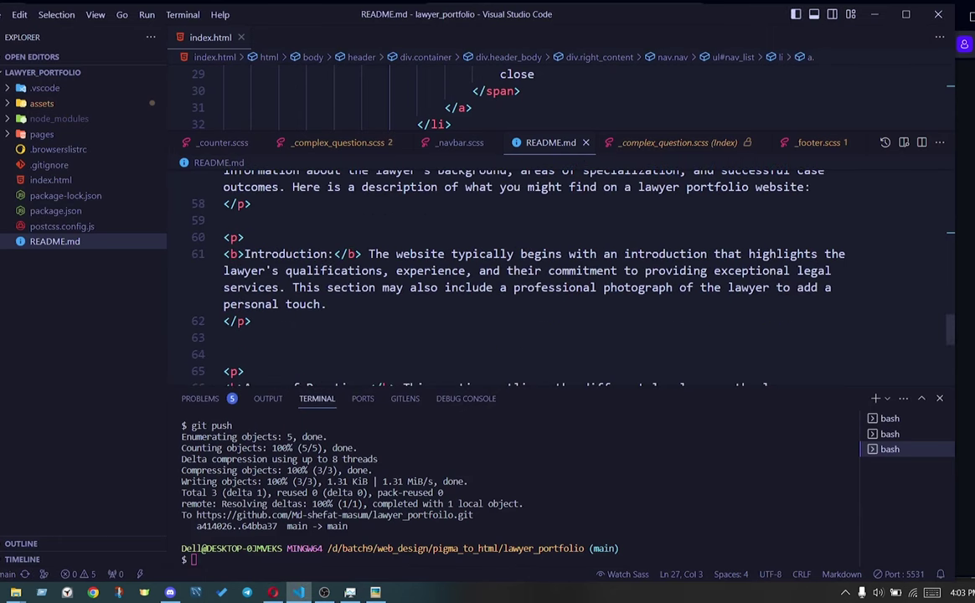
Add a 'Fast Loading' item after All device friendly design in the Specialities list and save
{"action": "scroll", "coordinate": [519, 268], "scroll_direction": "up", "scroll_amount": 3}
{"action": "scroll", "coordinate": [519, 268], "scroll_direction": "up", "scroll_amount": 3}
{"action": "scroll", "coordinate": [519, 268], "scroll_direction": "up", "scroll_amount": 3}
{"action": "scroll", "coordinate": [519, 268], "scroll_direction": "up", "scroll_amount": 3}
{"action": "scroll", "coordinate": [519, 268], "scroll_direction": "up", "scroll_amount": 3}
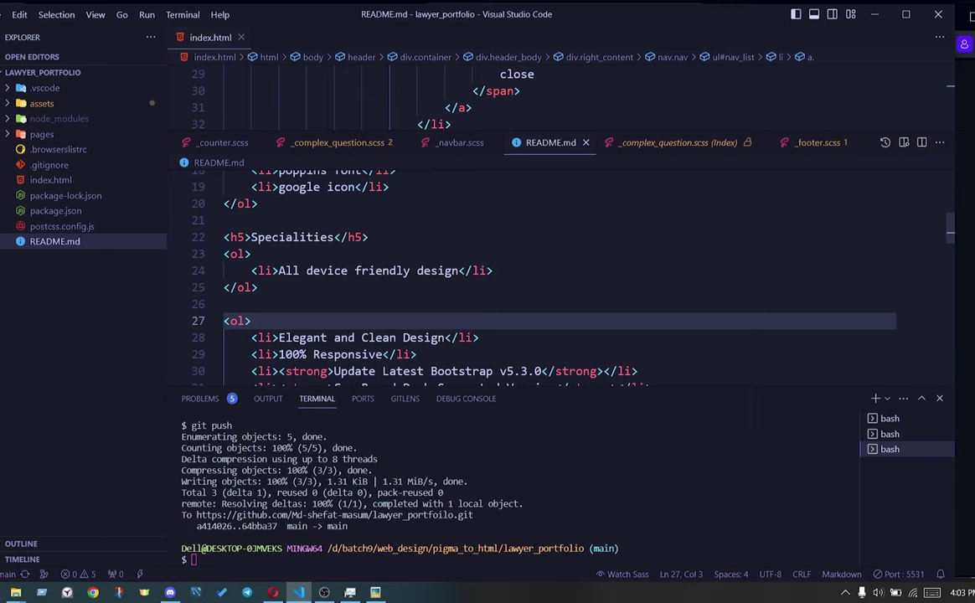
{"action": "left_click", "coordinate": [496, 270]}
{"action": "key", "text": "shift+alt+Down"}
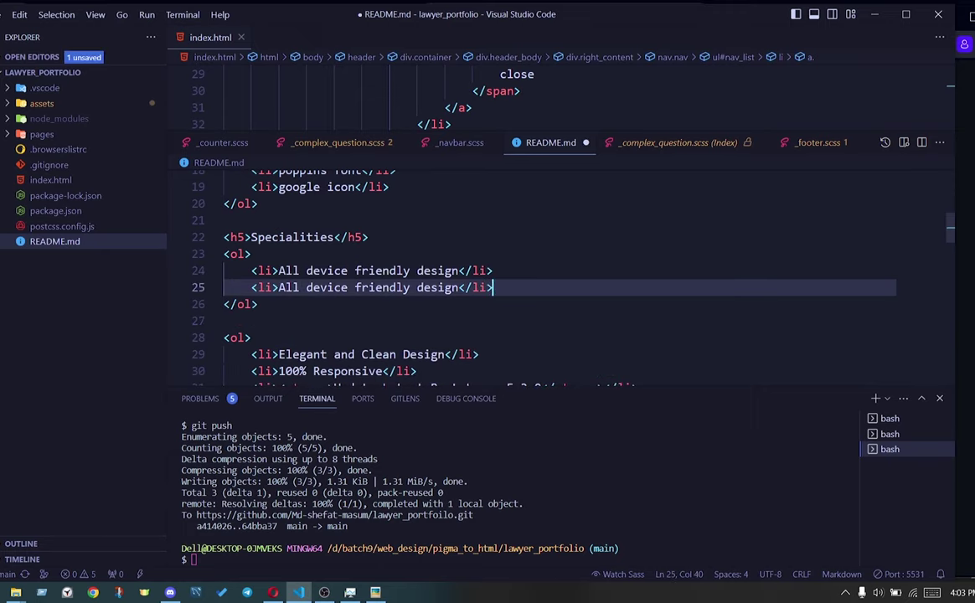
{"action": "key", "text": "ctrl+s"}
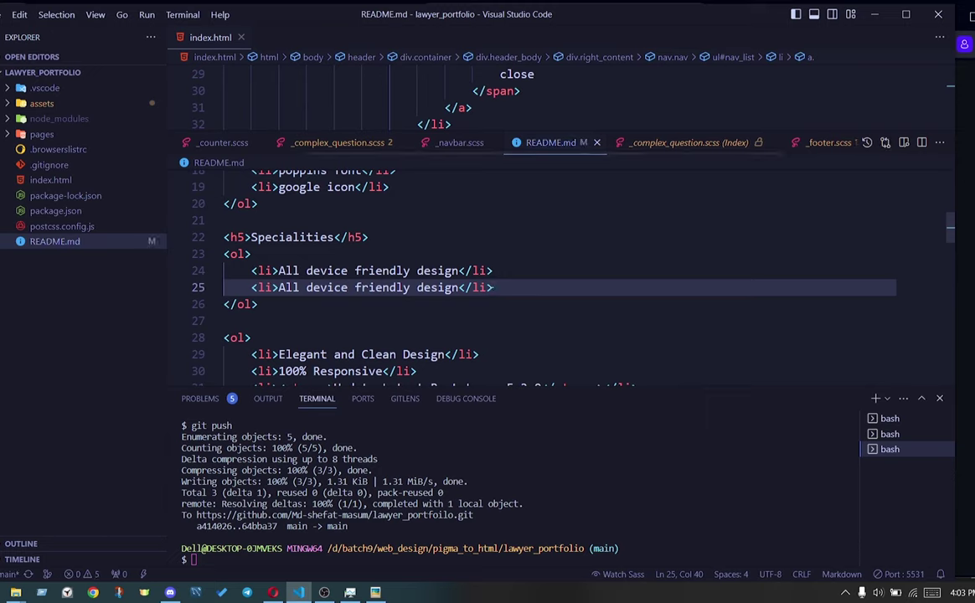
{"action": "left_click", "coordinate": [458, 287]}
{"action": "key", "text": "BackSpace"}
{"action": "key", "text": "BackSpace"}
{"action": "key", "text": "BackSpace"}
{"action": "key", "text": "BackSpace"}
{"action": "key", "text": "BackSpace"}
{"action": "key", "text": "BackSpace"}
{"action": "key", "text": "BackSpace"}
{"action": "key", "text": "BackSpace"}
{"action": "key", "text": "BackSpace"}
{"action": "key", "text": "BackSpace"}
{"action": "key", "text": "BackSpace"}
{"action": "key", "text": "BackSpace"}
{"action": "key", "text": "BackSpace"}
{"action": "key", "text": "BackSpace"}
{"action": "key", "text": "BackSpace"}
{"action": "key", "text": "BackSpace"}
{"action": "key", "text": "BackSpace"}
{"action": "key", "text": "BackSpace"}
{"action": "type", "text": "Fast Loading"}
{"action": "key", "text": "ctrl+s"}
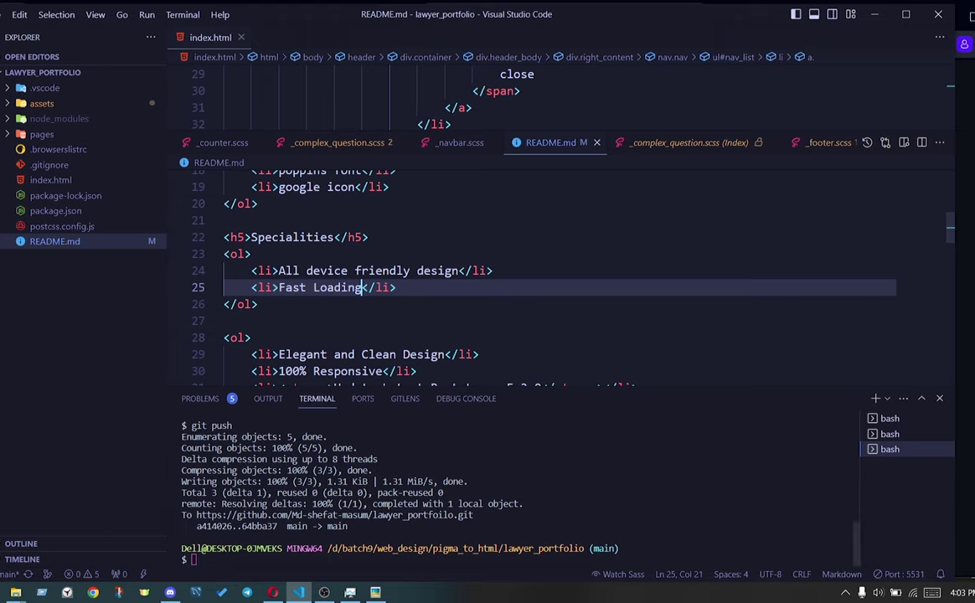
Add a 'Fully optimized' item below Fast Loading and save README.md
{"action": "left_click", "coordinate": [324, 592]}
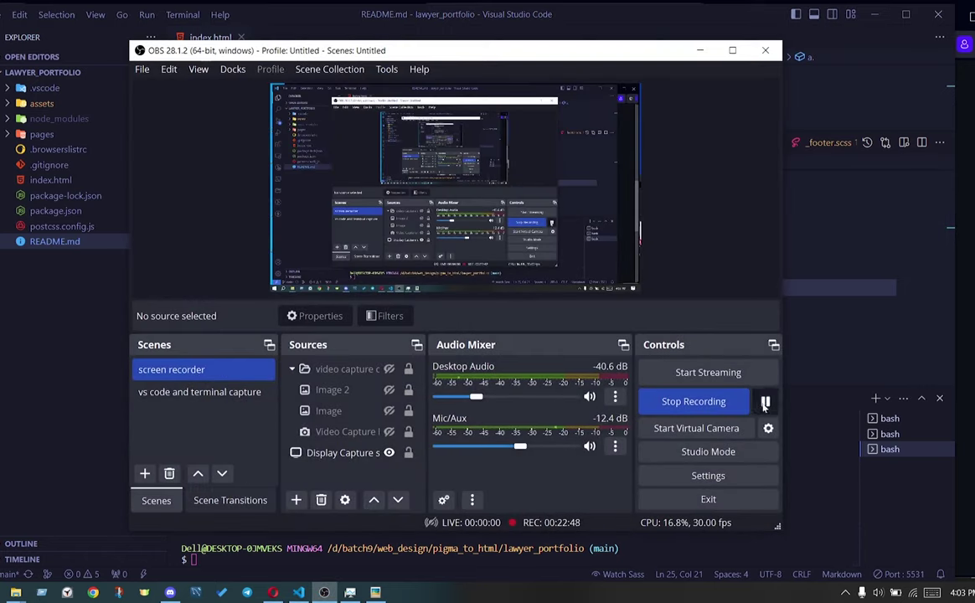
{"action": "left_click", "coordinate": [699, 50]}
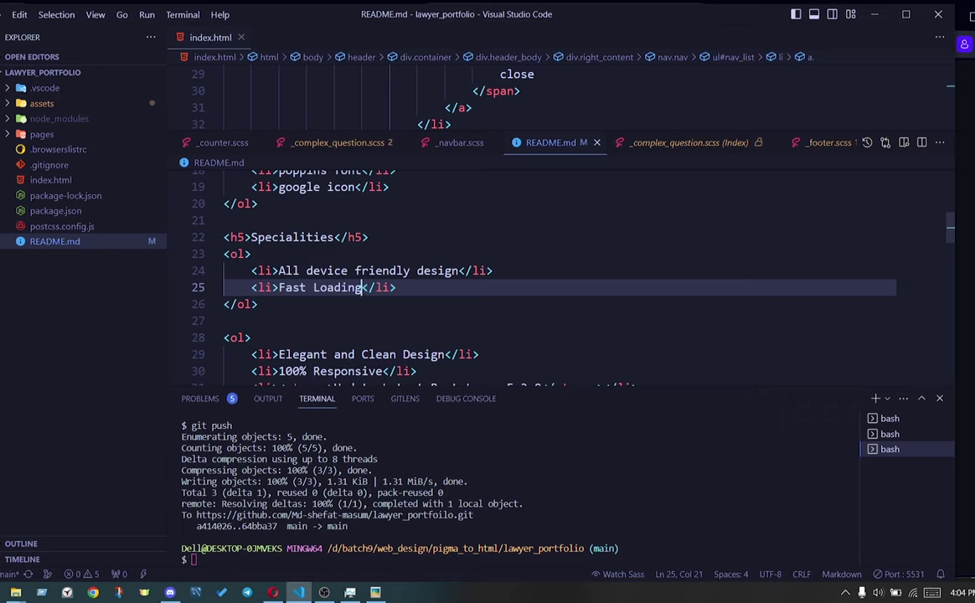
{"action": "key", "text": "shift+alt+Down"}
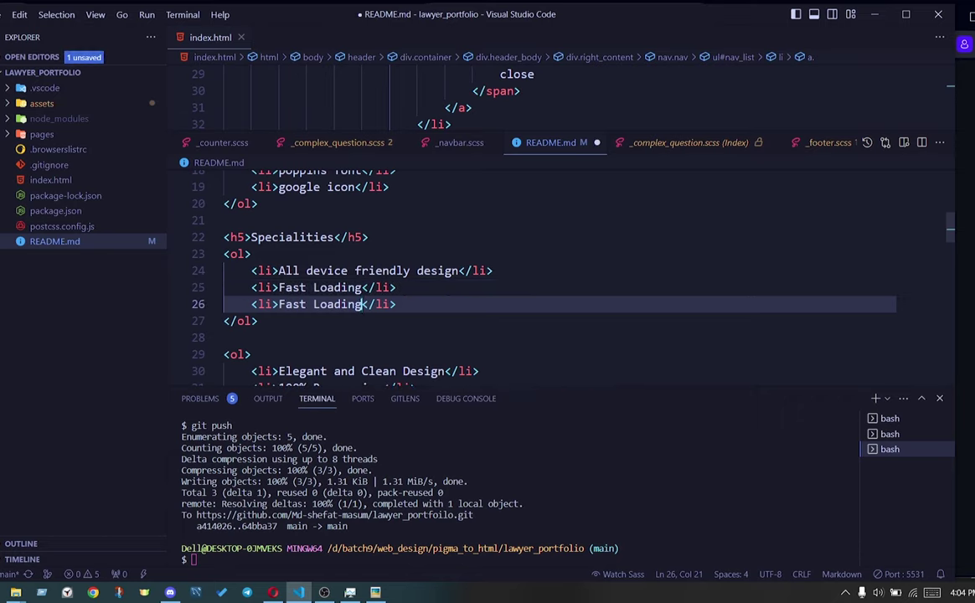
{"action": "key", "text": "Up"}
{"action": "key", "text": "ctrl+s"}
{"action": "key", "text": "Down"}
{"action": "key", "text": "ctrl+shift+Left"}
{"action": "key", "text": "ctrl+shift+Left"}
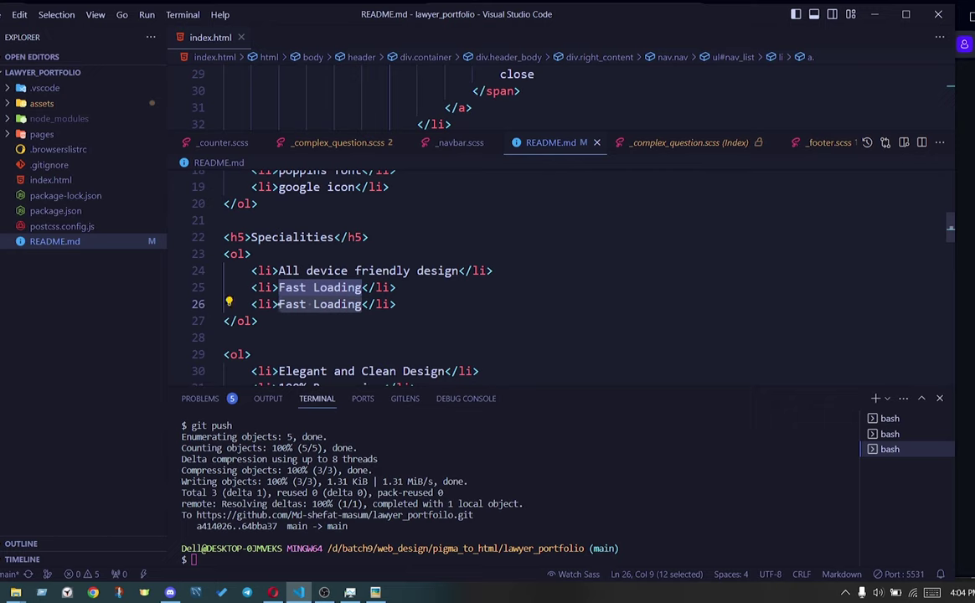
{"action": "type", "text": "Fully optimized"}
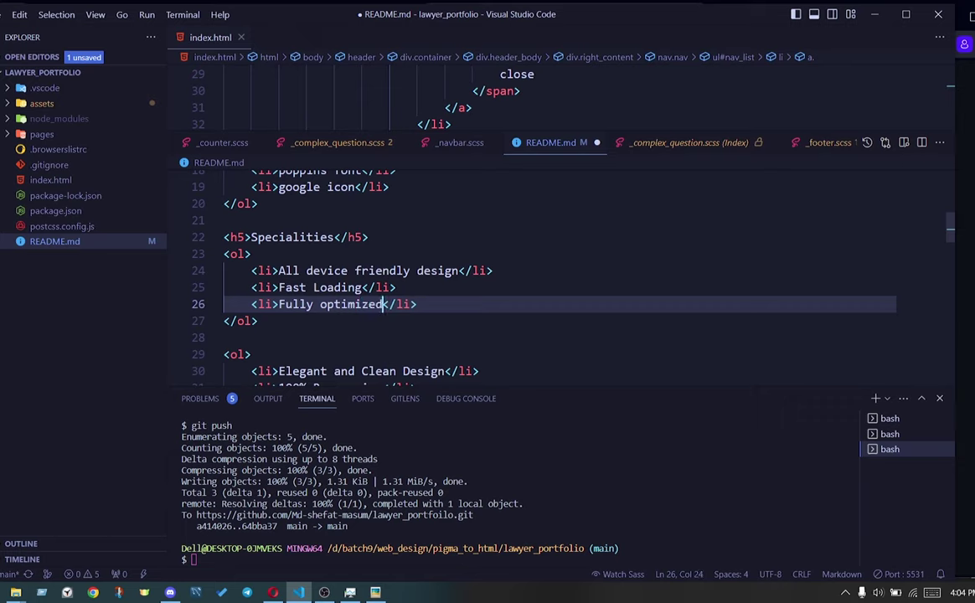
{"action": "key", "text": "ctrl+s"}
Add an 'SEO Frienly' item at the top of the Specialities list and save
{"action": "left_click", "coordinate": [417, 304]}
{"action": "scroll", "coordinate": [561, 268], "scroll_direction": "up", "scroll_amount": 1}
{"action": "scroll", "coordinate": [561, 268], "scroll_direction": "up", "scroll_amount": 5}
{"action": "scroll", "coordinate": [561, 268], "scroll_direction": "up", "scroll_amount": 1}
{"action": "scroll", "coordinate": [561, 268], "scroll_direction": "up", "scroll_amount": 1}
{"action": "scroll", "coordinate": [561, 268], "scroll_direction": "down", "scroll_amount": 5}
{"action": "scroll", "coordinate": [561, 267], "scroll_direction": "down", "scroll_amount": 1}
{"action": "scroll", "coordinate": [561, 268], "scroll_direction": "up", "scroll_amount": 1}
{"action": "scroll", "coordinate": [561, 268], "scroll_direction": "down", "scroll_amount": 2}
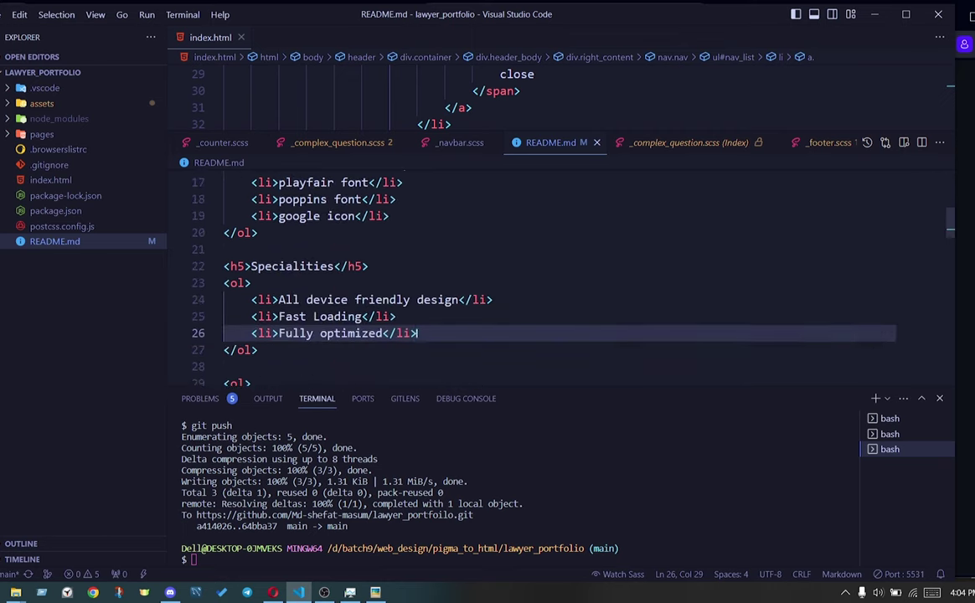
{"action": "key", "text": "shift+alt+Down"}
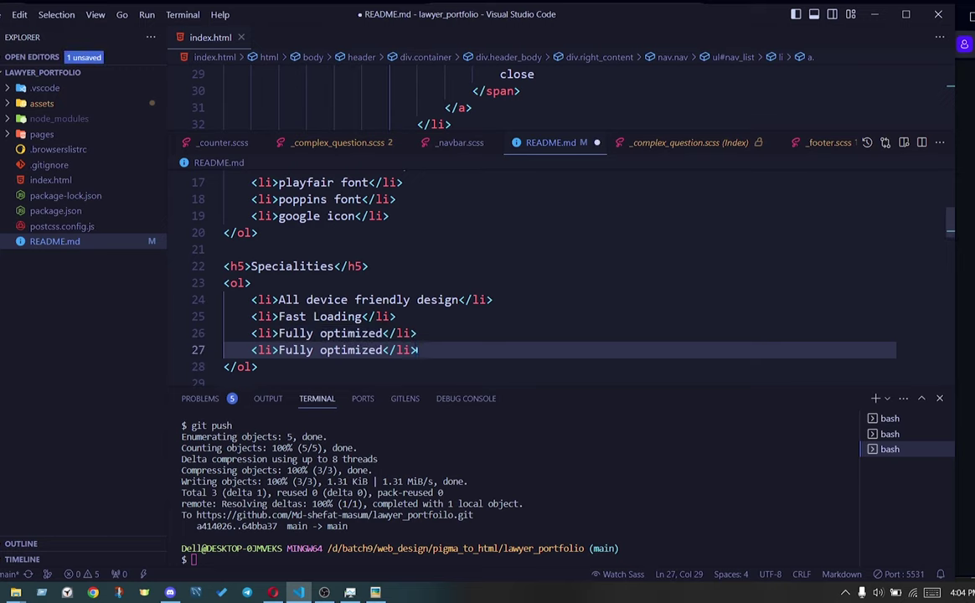
{"action": "key", "text": "alt+Up"}
{"action": "key", "text": "alt+Up"}
{"action": "key", "text": "alt+Up"}
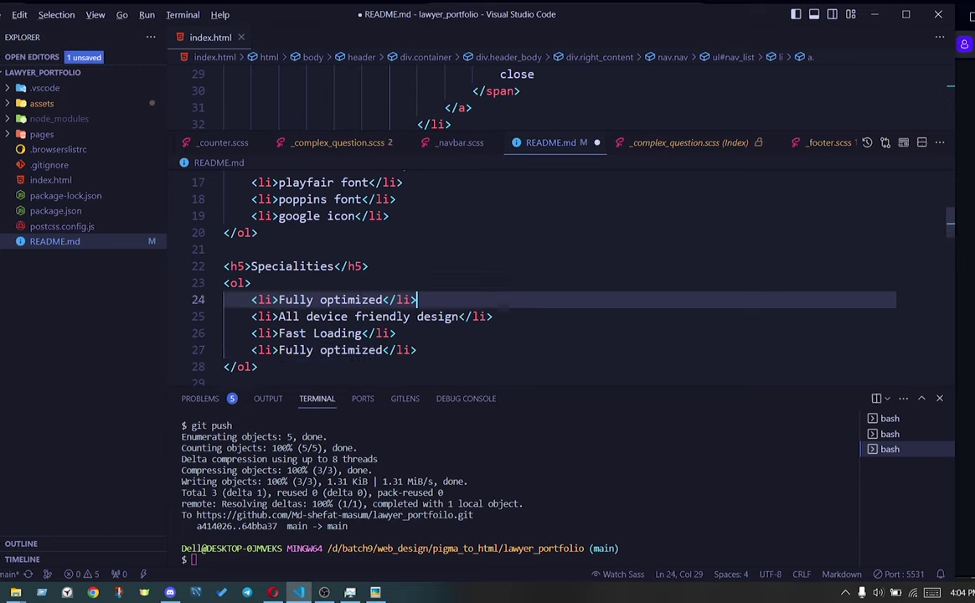
{"action": "key", "text": "Left"}
{"action": "key", "text": "Left"}
{"action": "key", "text": "Left"}
{"action": "key", "text": "ctrl+BackSpace"}
{"action": "key", "text": "BackSpace"}
{"action": "key", "text": "BackSpace"}
{"action": "key", "text": "BackSpace"}
{"action": "key", "text": "BackSpace"}
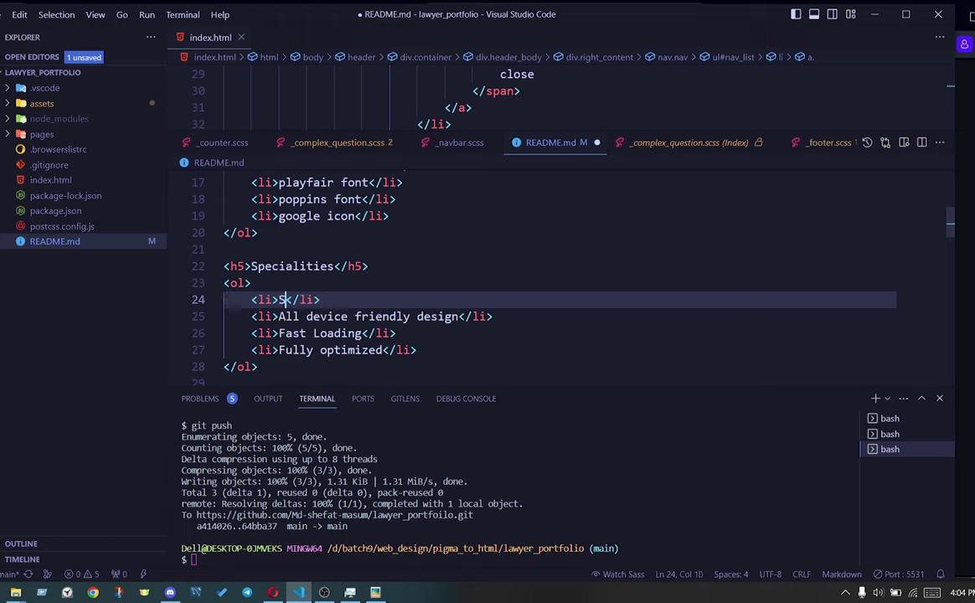
{"action": "type", "text": "SEO Frienl"}
{"action": "type", "text": "y"}
{"action": "key", "text": "ctrl+s"}
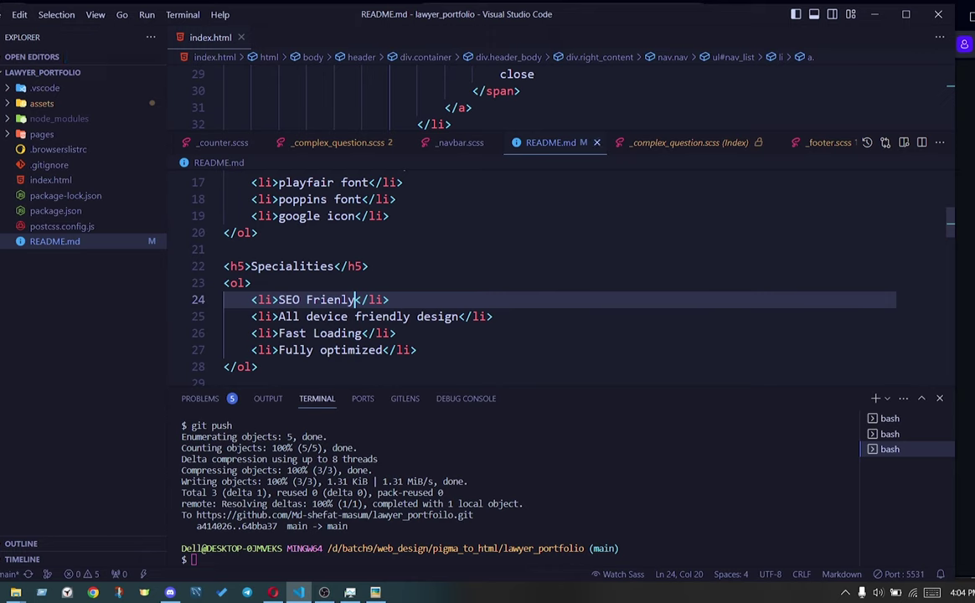
Insert a pasted h5 heading above the second feature list and rename it 'Features'
{"action": "left_click", "coordinate": [251, 283]}
{"action": "scroll", "coordinate": [545, 276], "scroll_direction": "down", "scroll_amount": 5}
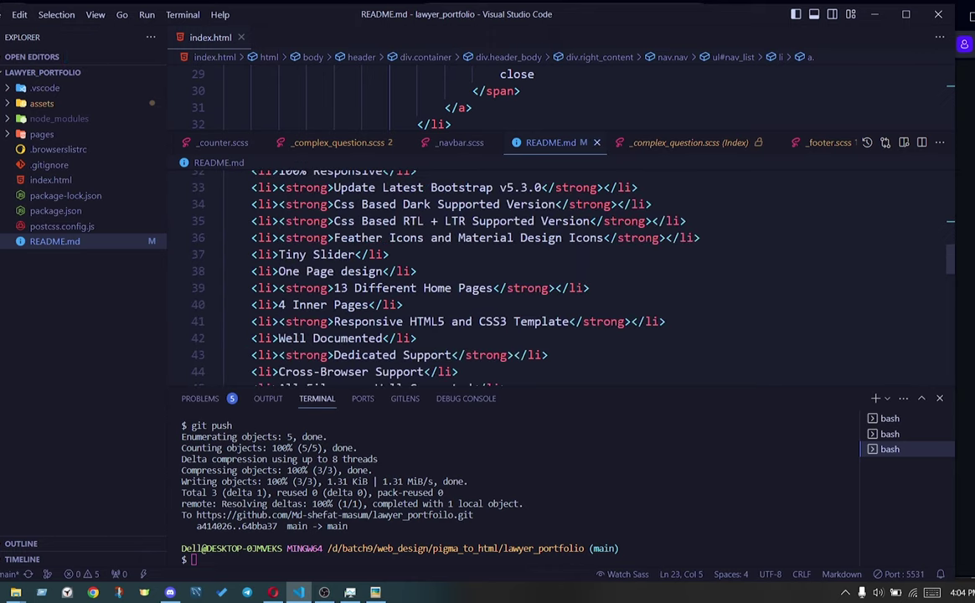
{"action": "key", "text": "alt+Tab"}
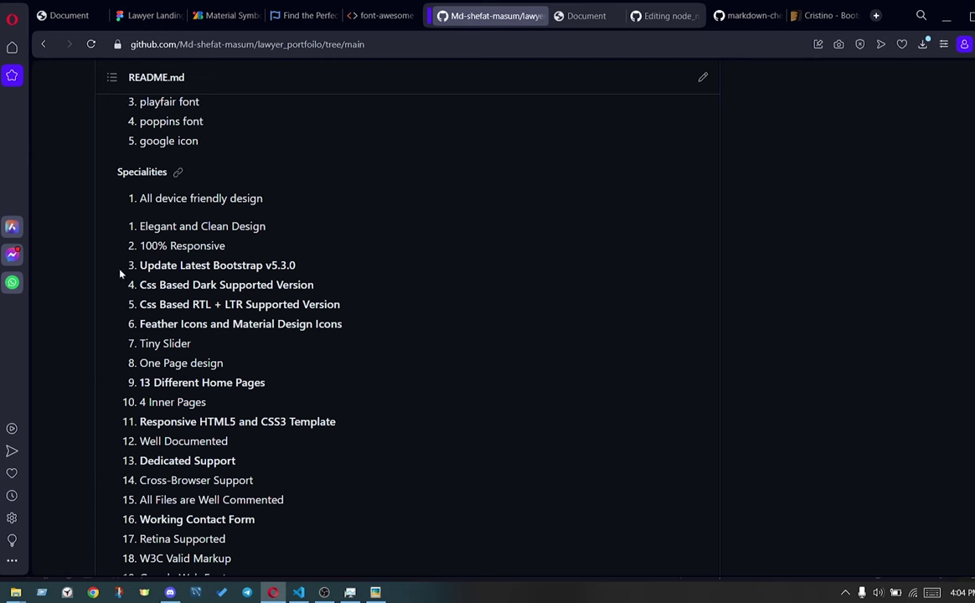
{"action": "key", "text": "alt+Tab"}
{"action": "scroll", "coordinate": [544, 268], "scroll_direction": "up", "scroll_amount": 2}
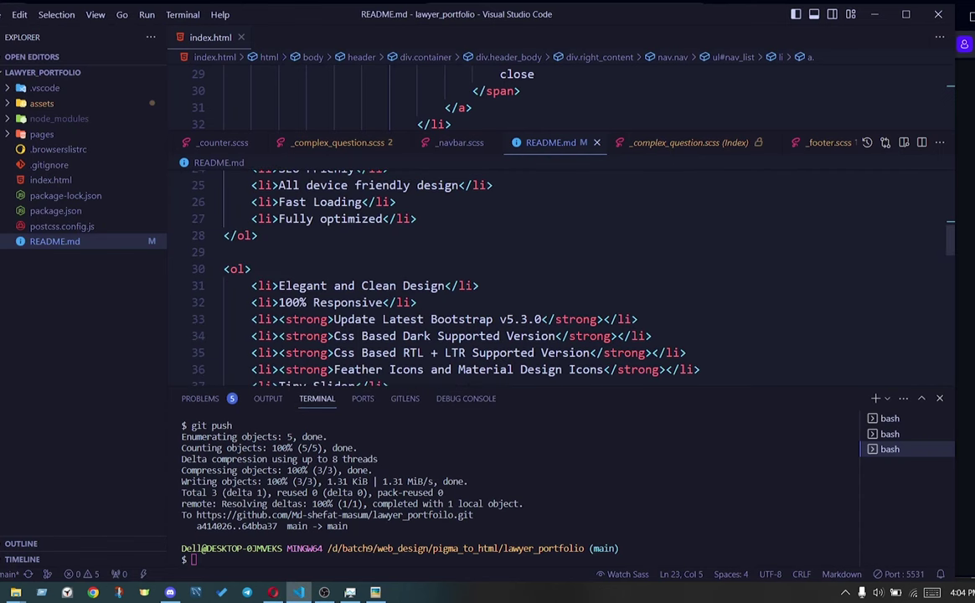
{"action": "left_click", "coordinate": [335, 252]}
{"action": "key", "text": "Return"}
{"action": "scroll", "coordinate": [544, 277], "scroll_direction": "up", "scroll_amount": 3}
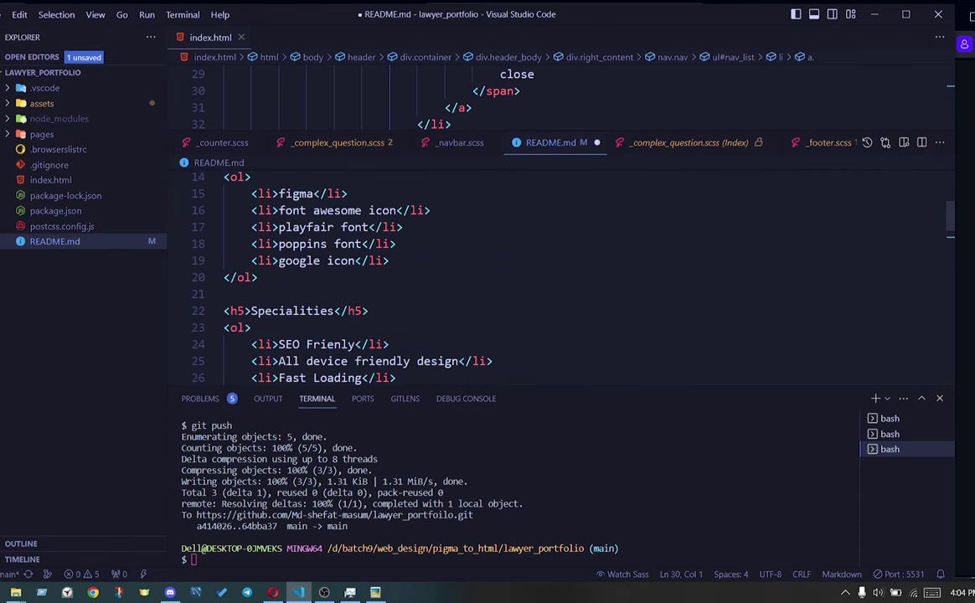
{"action": "key", "text": "ctrl+s"}
{"action": "scroll", "coordinate": [545, 268], "scroll_direction": "down", "scroll_amount": 3}
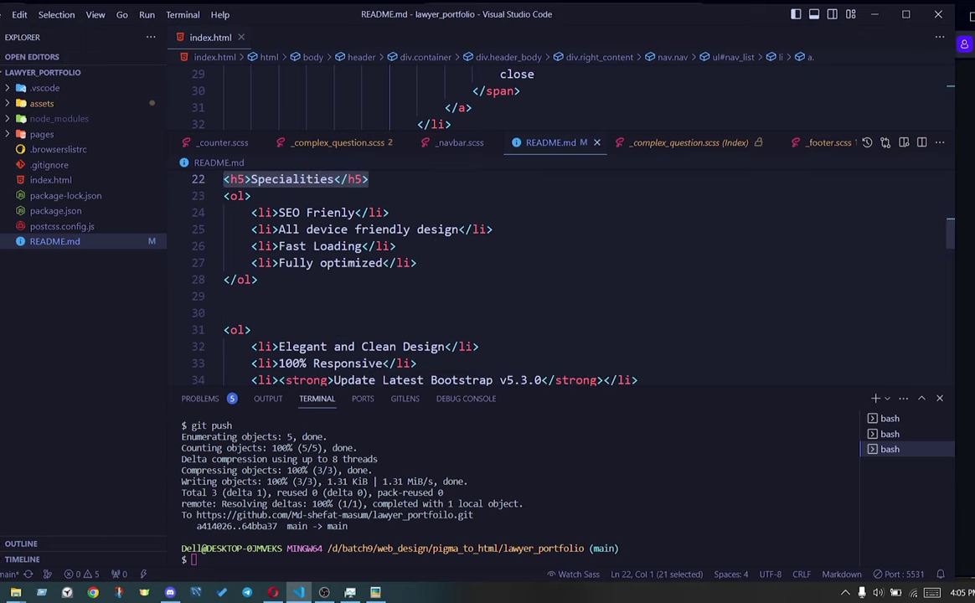
{"action": "type", "text": "<h5>Specialities</h5>"}
{"action": "double_click", "coordinate": [292, 312]}
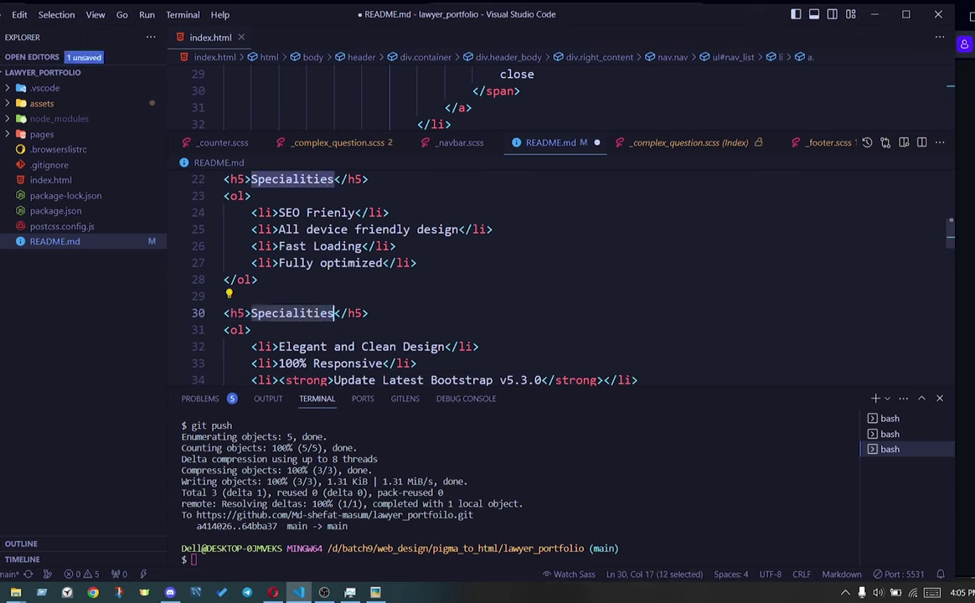
{"action": "type", "text": "Features"}
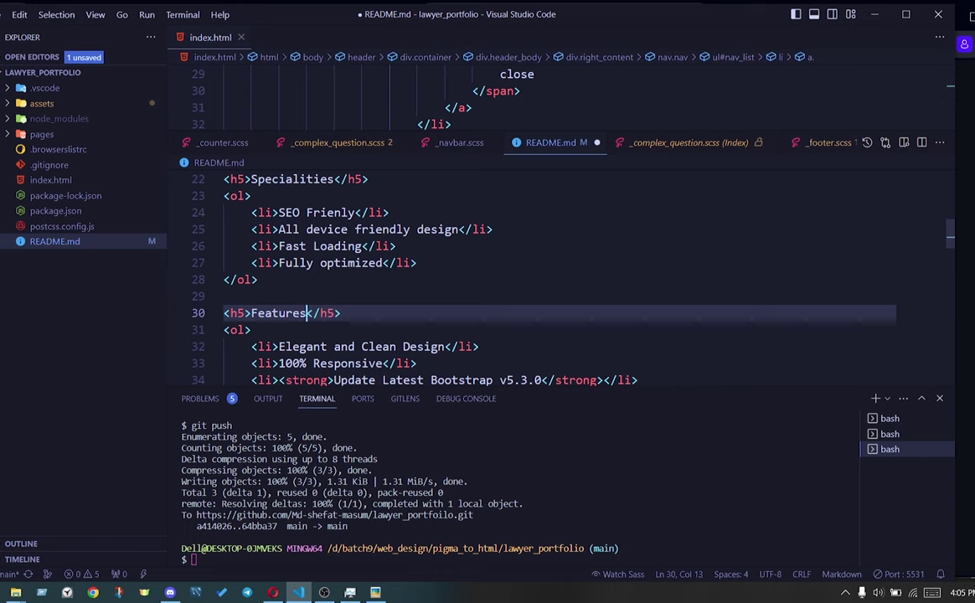
Save README.md and switch to Opera to review the GitHub README
{"action": "key", "text": "ctrl+s"}
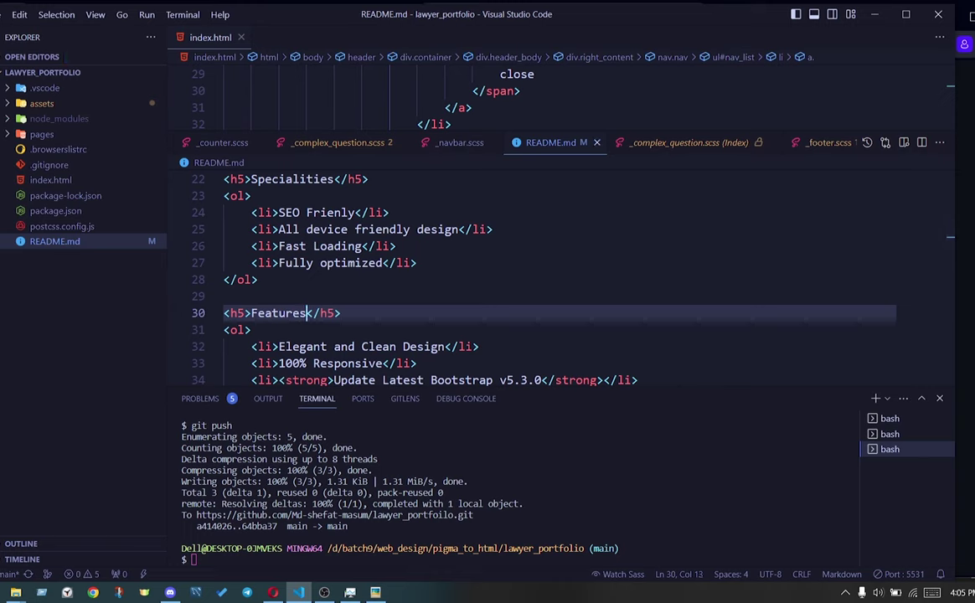
{"action": "key", "text": "alt+Tab"}
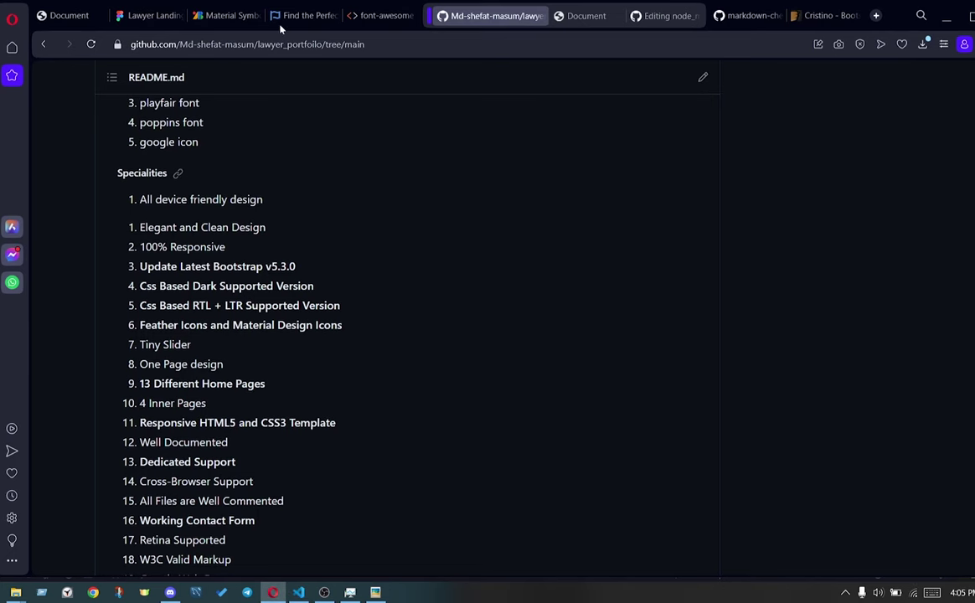
{"action": "left_click", "coordinate": [751, 16]}
Look over the Cristino ThemeForest listing, then open a new blank browser tab
{"action": "left_click", "coordinate": [825, 15]}
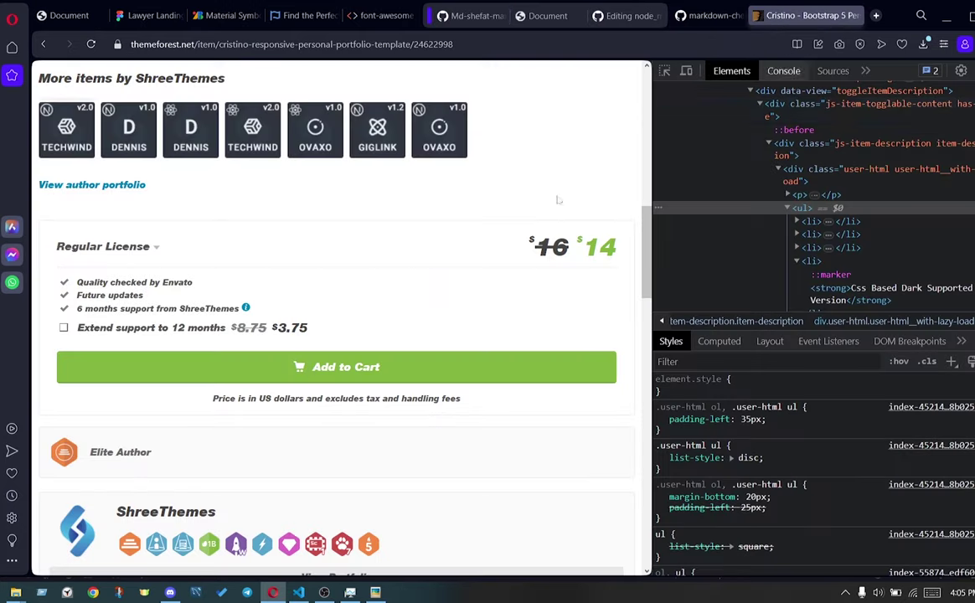
{"action": "scroll", "coordinate": [381, 266], "scroll_direction": "up", "scroll_amount": 10}
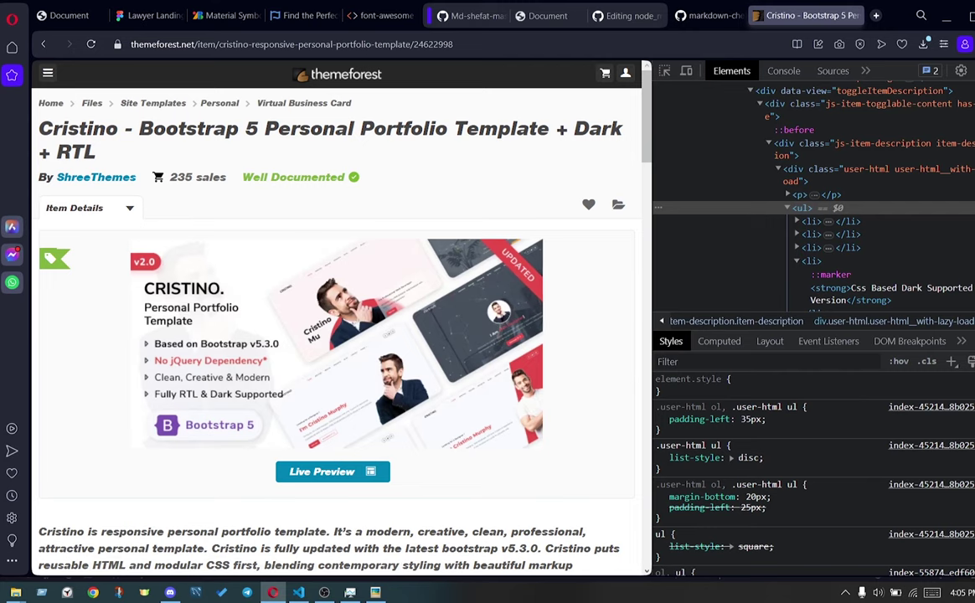
{"action": "left_click", "coordinate": [875, 15]}
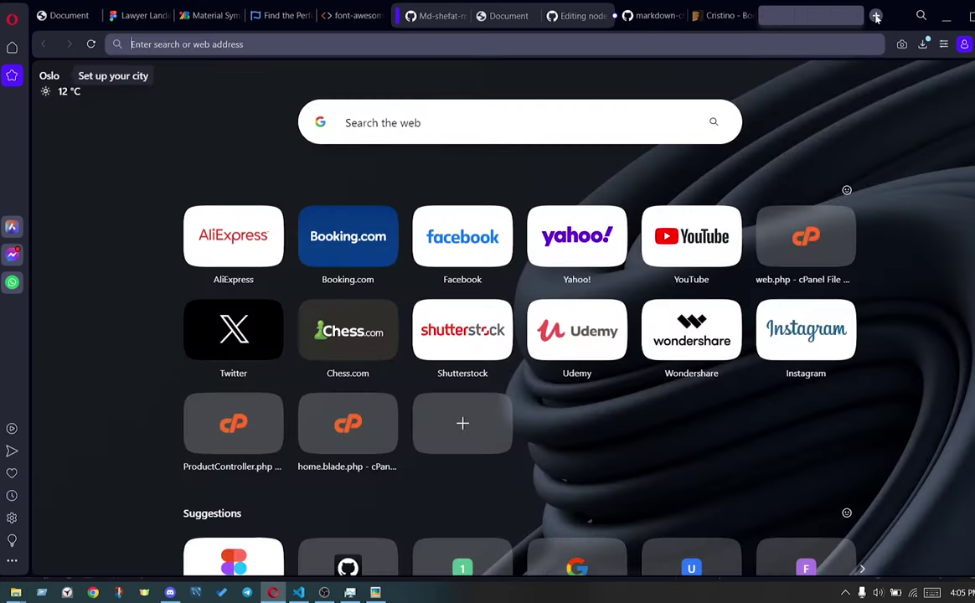
Load photopea.com from the address bar via 'pho' and start a new project once it loads
{"action": "type", "text": "pho"}
{"action": "key", "text": "Return"}
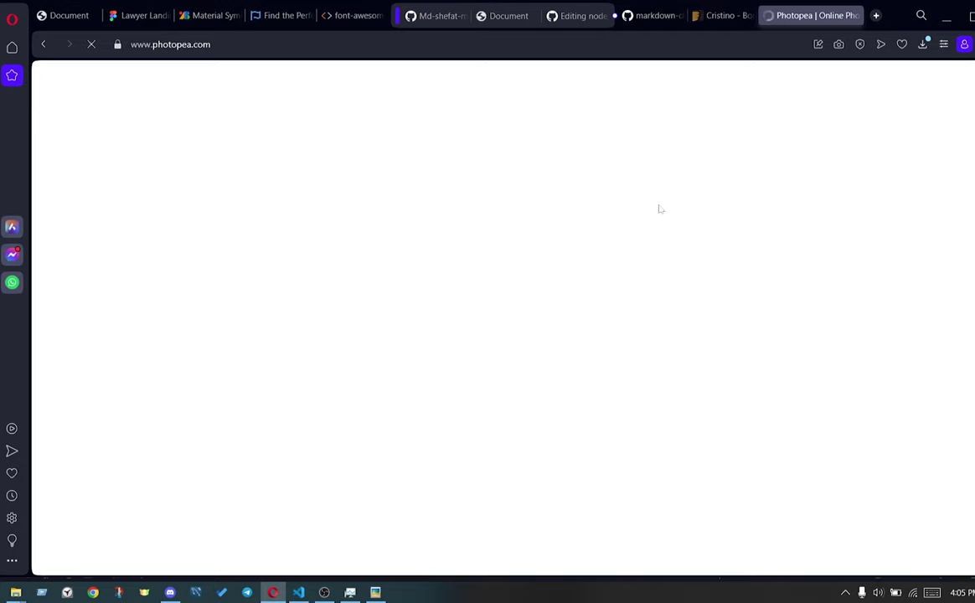
{"action": "left_click", "coordinate": [724, 15]}
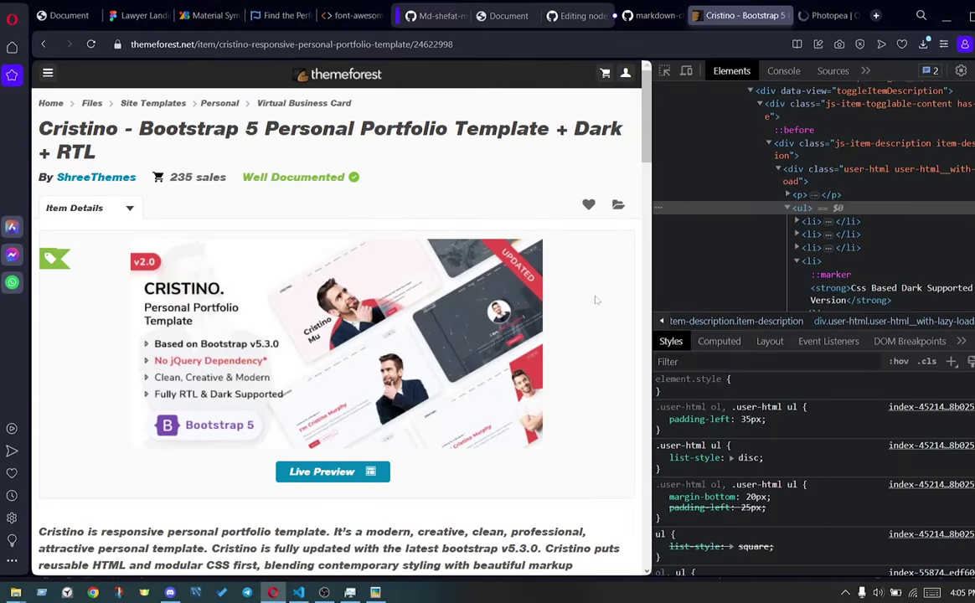
{"action": "key", "text": "ctrl+Tab"}
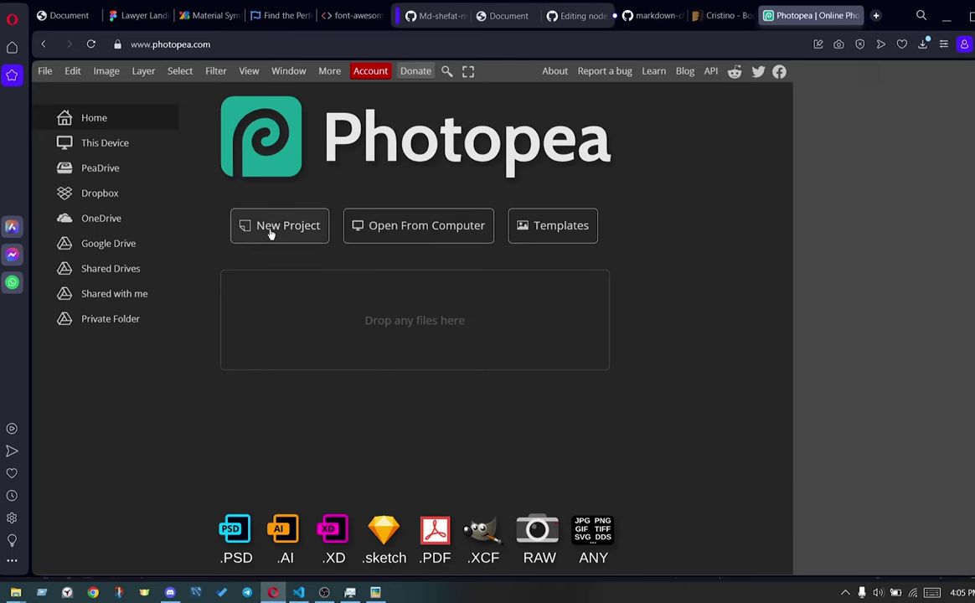
{"action": "left_click", "coordinate": [270, 234]}
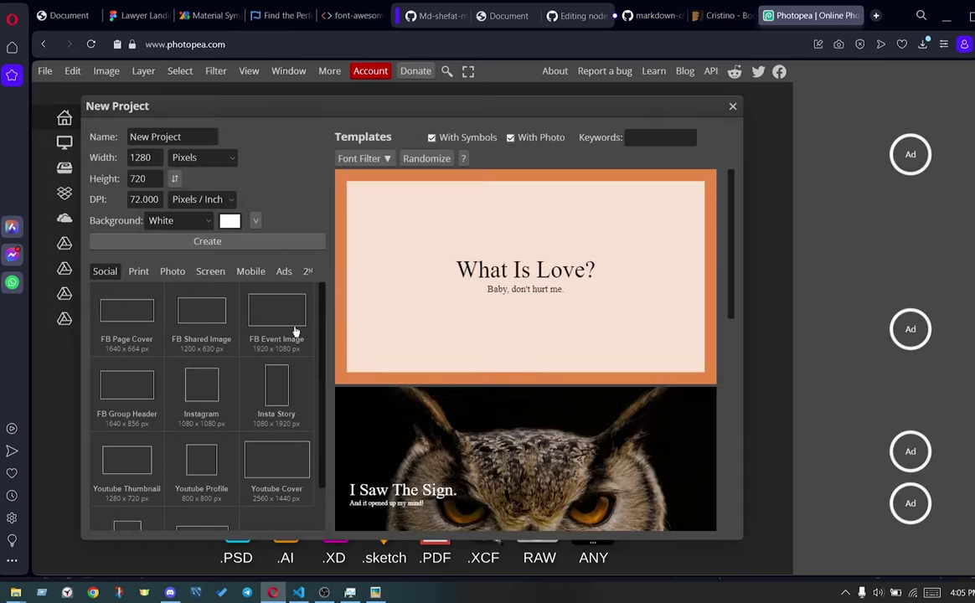
Search the Photopea templates for 'mockup' and scroll through the results
{"action": "scroll", "coordinate": [469, 319], "scroll_direction": "down", "scroll_amount": 5}
{"action": "scroll", "coordinate": [503, 243], "scroll_direction": "up", "scroll_amount": 5}
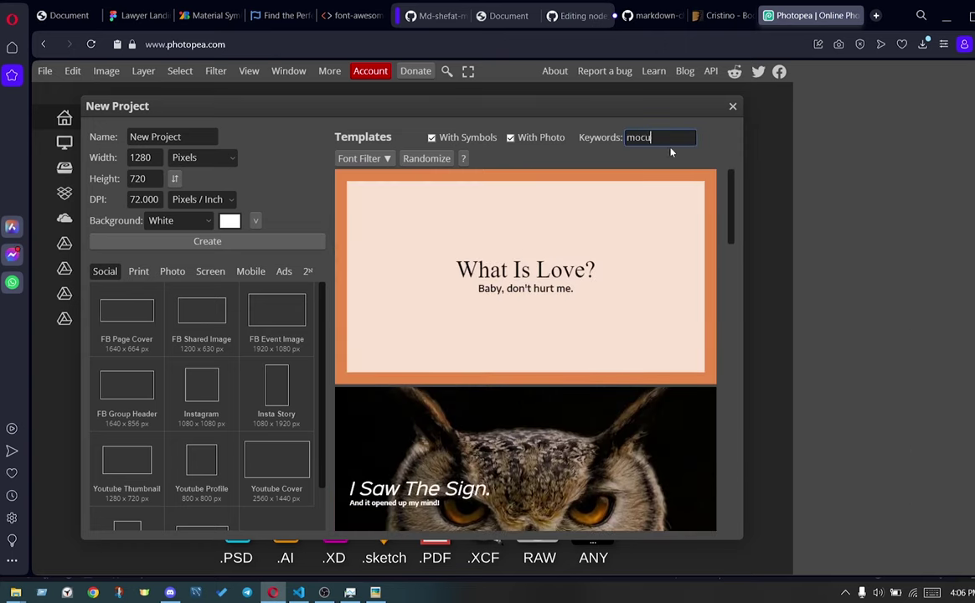
{"action": "type", "text": "kup"}
{"action": "key", "text": "Return"}
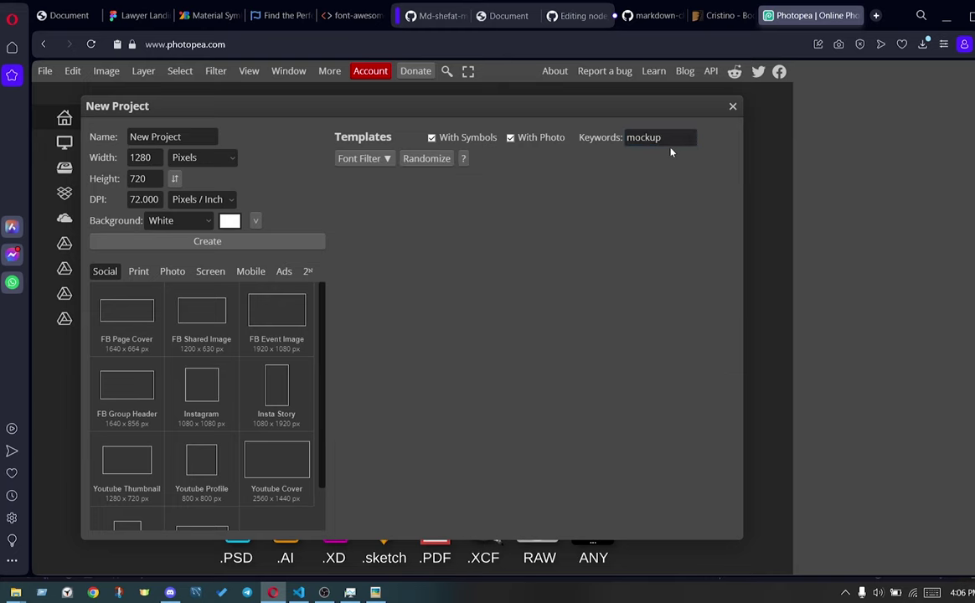
{"action": "scroll", "coordinate": [592, 338], "scroll_direction": "down", "scroll_amount": 2}
{"action": "scroll", "coordinate": [637, 356], "scroll_direction": "down", "scroll_amount": 5}
{"action": "scroll", "coordinate": [638, 351], "scroll_direction": "down", "scroll_amount": 3}
{"action": "scroll", "coordinate": [644, 348], "scroll_direction": "down", "scroll_amount": 2}
{"action": "scroll", "coordinate": [645, 348], "scroll_direction": "down", "scroll_amount": 1}
{"action": "scroll", "coordinate": [645, 347], "scroll_direction": "down", "scroll_amount": 3}
{"action": "scroll", "coordinate": [645, 346], "scroll_direction": "down", "scroll_amount": 3}
{"action": "scroll", "coordinate": [646, 344], "scroll_direction": "down", "scroll_amount": 3}
Refine the template keywords to 'website mockup', browse the previews, then select 'mockup' to replace it
{"action": "left_click", "coordinate": [643, 138]}
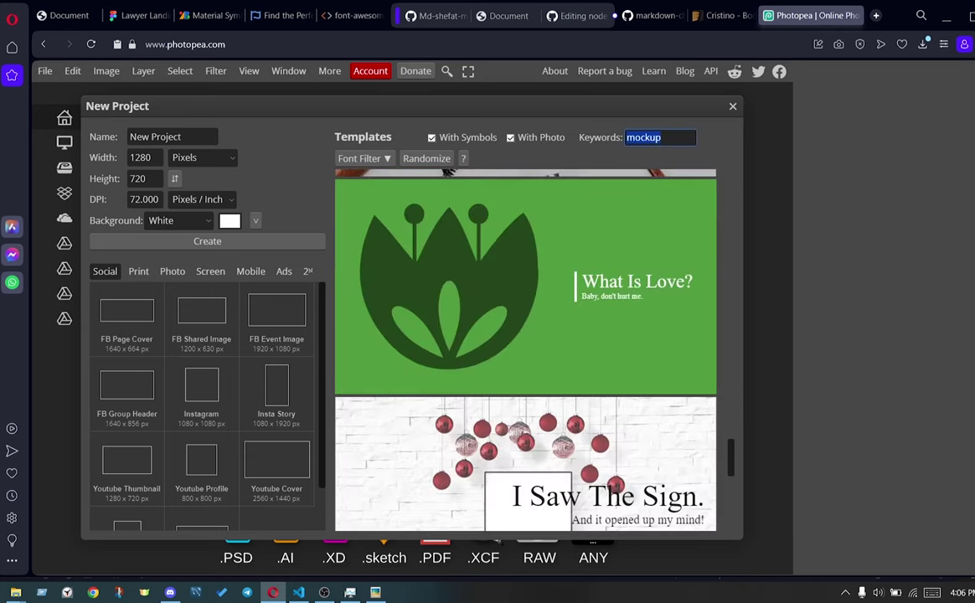
{"action": "left_click", "coordinate": [628, 138]}
{"action": "type", "text": "website"}
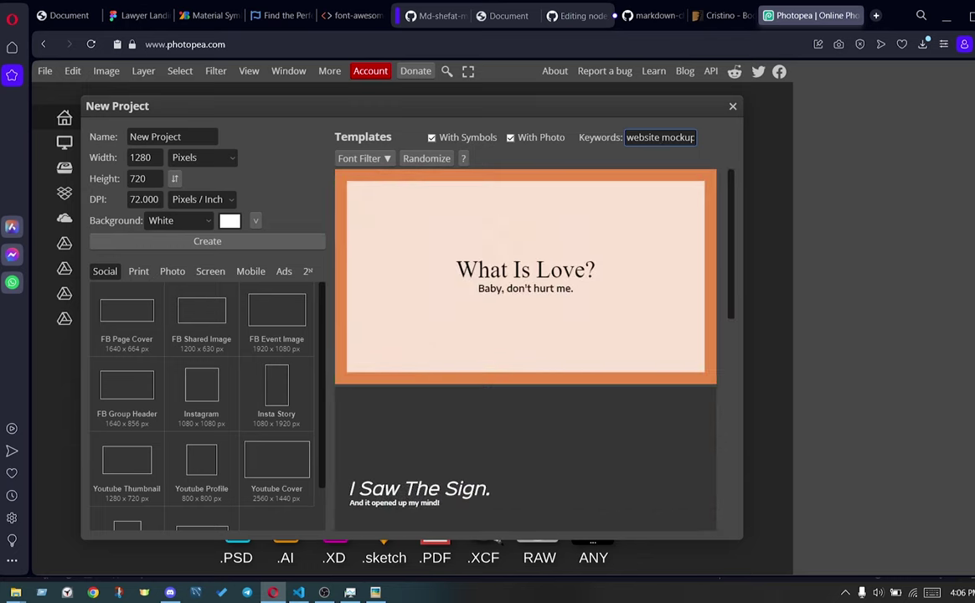
{"action": "scroll", "coordinate": [554, 516], "scroll_direction": "down", "scroll_amount": 5}
{"action": "scroll", "coordinate": [589, 471], "scroll_direction": "down", "scroll_amount": 5}
{"action": "scroll", "coordinate": [589, 423], "scroll_direction": "down", "scroll_amount": 5}
{"action": "scroll", "coordinate": [626, 383], "scroll_direction": "down", "scroll_amount": 5}
{"action": "scroll", "coordinate": [636, 374], "scroll_direction": "down", "scroll_amount": 5}
{"action": "scroll", "coordinate": [637, 373], "scroll_direction": "down", "scroll_amount": 5}
{"action": "scroll", "coordinate": [637, 370], "scroll_direction": "down", "scroll_amount": 3}
{"action": "scroll", "coordinate": [638, 369], "scroll_direction": "down", "scroll_amount": 3}
{"action": "scroll", "coordinate": [639, 366], "scroll_direction": "down", "scroll_amount": 3}
{"action": "scroll", "coordinate": [641, 362], "scroll_direction": "down", "scroll_amount": 3}
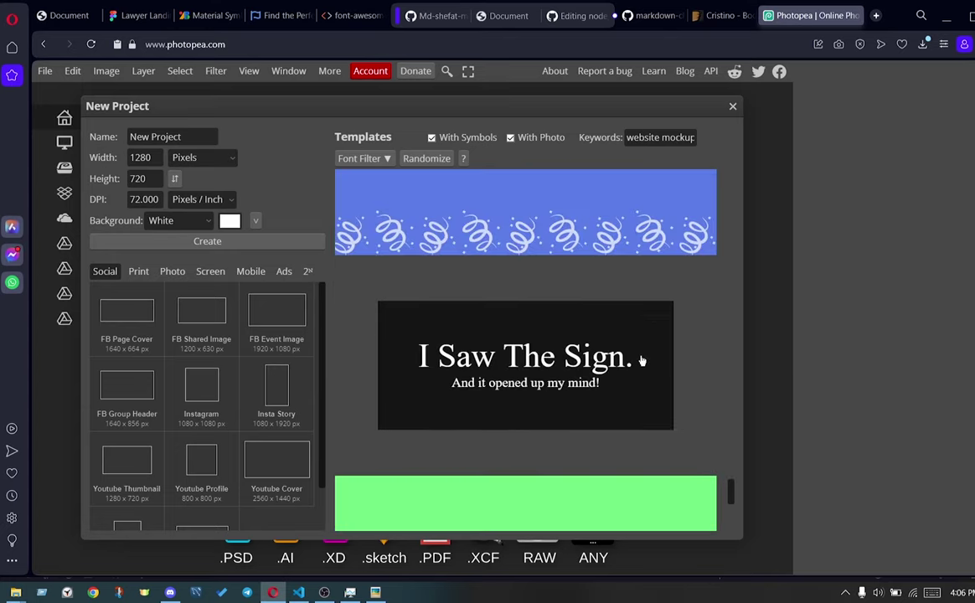
{"action": "scroll", "coordinate": [642, 362], "scroll_direction": "down", "scroll_amount": 3}
{"action": "scroll", "coordinate": [642, 360], "scroll_direction": "down", "scroll_amount": 3}
{"action": "scroll", "coordinate": [642, 360], "scroll_direction": "down", "scroll_amount": 3}
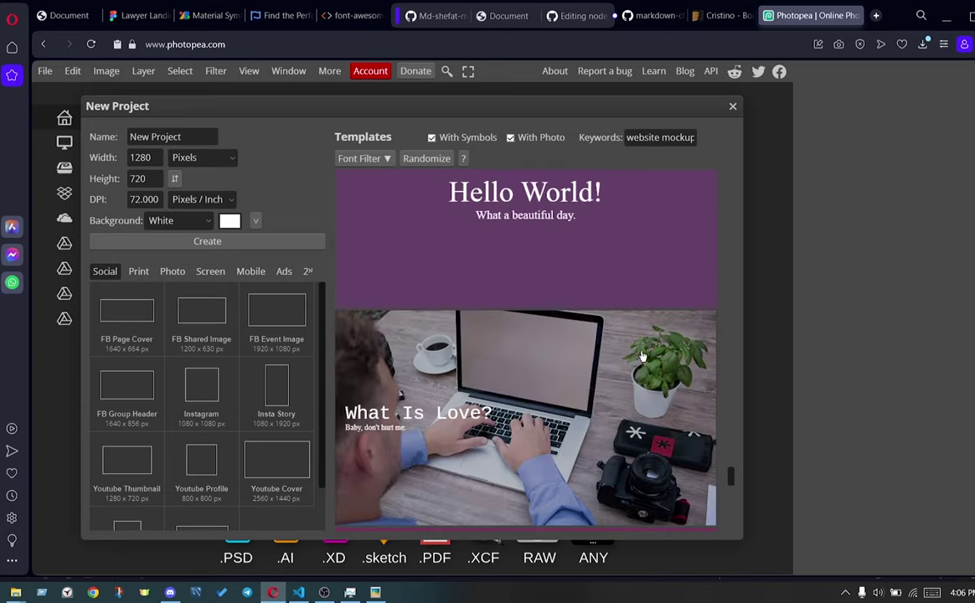
{"action": "scroll", "coordinate": [642, 357], "scroll_direction": "down", "scroll_amount": 3}
{"action": "scroll", "coordinate": [645, 348], "scroll_direction": "down", "scroll_amount": 3}
{"action": "scroll", "coordinate": [645, 347], "scroll_direction": "down", "scroll_amount": 3}
{"action": "scroll", "coordinate": [646, 349], "scroll_direction": "down", "scroll_amount": 3}
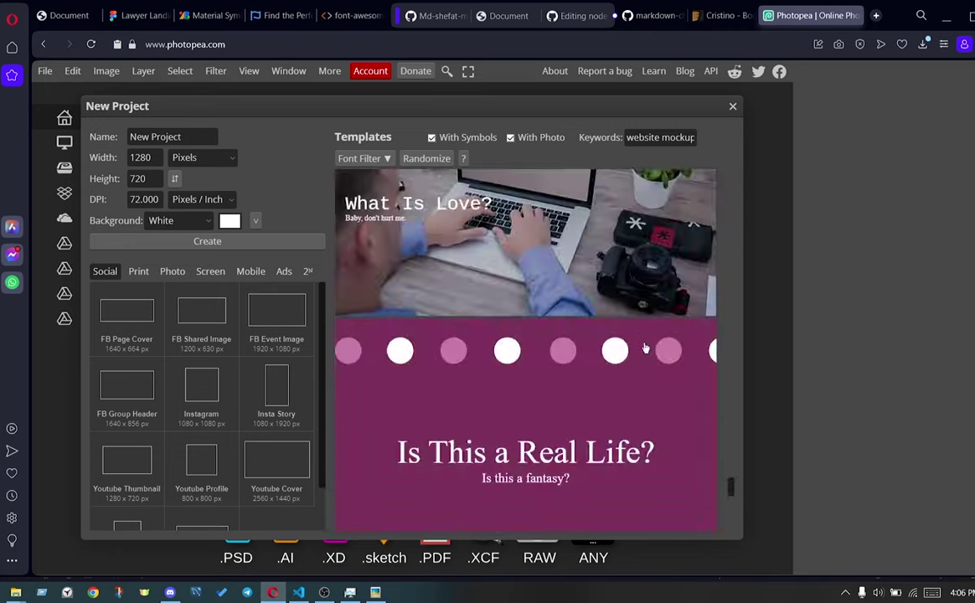
{"action": "scroll", "coordinate": [645, 349], "scroll_direction": "down", "scroll_amount": 3}
{"action": "scroll", "coordinate": [543, 314], "scroll_direction": "down", "scroll_amount": 3}
{"action": "scroll", "coordinate": [544, 310], "scroll_direction": "down", "scroll_amount": 3}
{"action": "scroll", "coordinate": [547, 304], "scroll_direction": "down", "scroll_amount": 3}
{"action": "scroll", "coordinate": [551, 304], "scroll_direction": "down", "scroll_amount": 3}
{"action": "scroll", "coordinate": [556, 303], "scroll_direction": "down", "scroll_amount": 3}
{"action": "scroll", "coordinate": [561, 302], "scroll_direction": "down", "scroll_amount": 3}
{"action": "scroll", "coordinate": [565, 302], "scroll_direction": "down", "scroll_amount": 3}
{"action": "scroll", "coordinate": [565, 301], "scroll_direction": "down", "scroll_amount": 3}
{"action": "scroll", "coordinate": [561, 289], "scroll_direction": "down", "scroll_amount": 3}
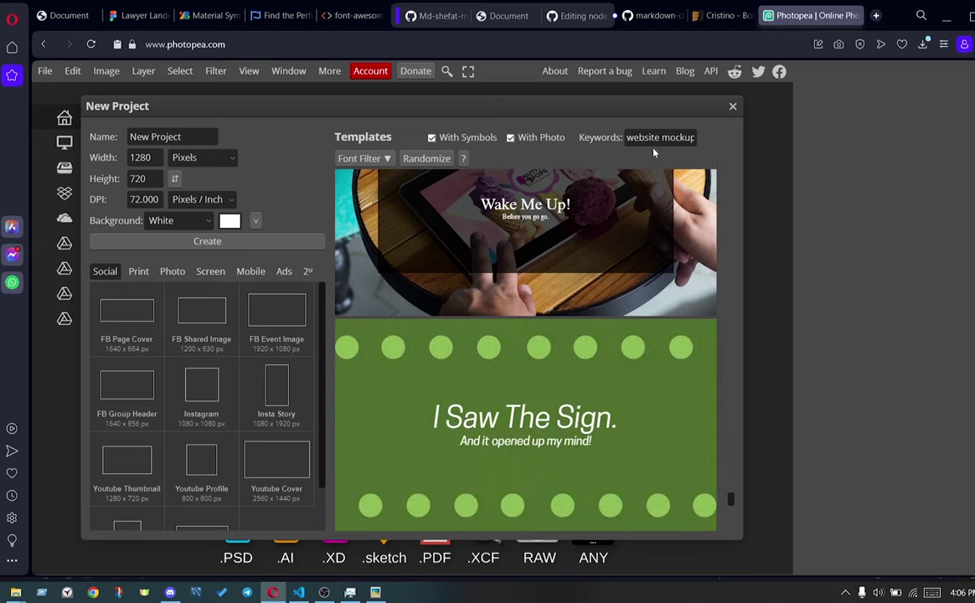
{"action": "double_click", "coordinate": [677, 138]}
Search the Photopea templates for 'website thumbnail' and browse the results
{"action": "type", "text": "thumb"}
{"action": "type", "text": "nail"}
{"action": "key", "text": "Return"}
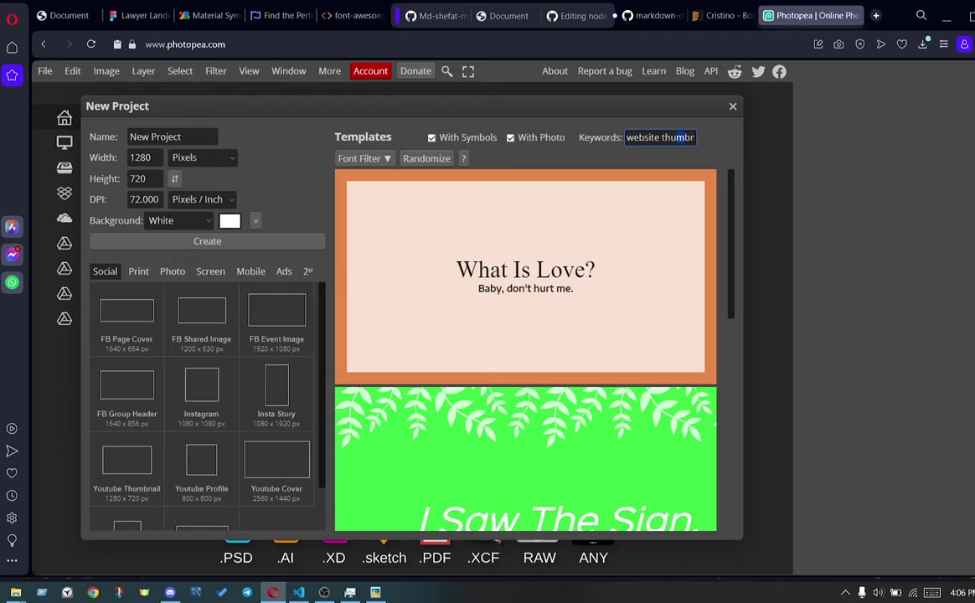
{"action": "type", "text": "ail"}
{"action": "key", "text": "Return"}
{"action": "scroll", "coordinate": [578, 301], "scroll_direction": "down", "scroll_amount": 3}
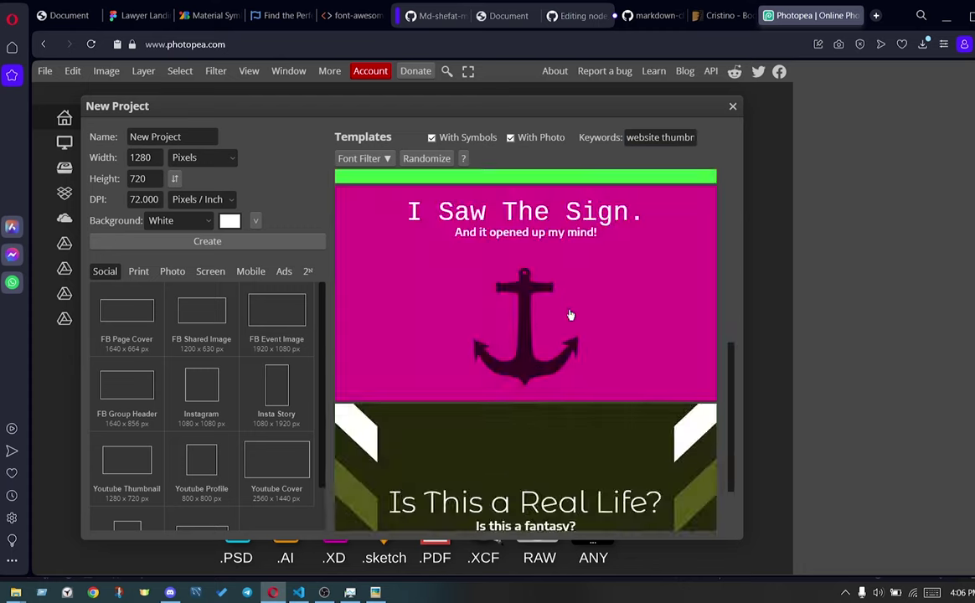
{"action": "scroll", "coordinate": [633, 305], "scroll_direction": "down", "scroll_amount": 3}
{"action": "scroll", "coordinate": [635, 301], "scroll_direction": "down", "scroll_amount": 3}
{"action": "scroll", "coordinate": [635, 297], "scroll_direction": "down", "scroll_amount": 1}
{"action": "scroll", "coordinate": [636, 296], "scroll_direction": "down", "scroll_amount": 3}
{"action": "scroll", "coordinate": [636, 293], "scroll_direction": "down", "scroll_amount": 3}
{"action": "scroll", "coordinate": [638, 289], "scroll_direction": "down", "scroll_amount": 3}
{"action": "scroll", "coordinate": [638, 285], "scroll_direction": "down", "scroll_amount": 3}
{"action": "scroll", "coordinate": [641, 277], "scroll_direction": "down", "scroll_amount": 3}
{"action": "scroll", "coordinate": [640, 268], "scroll_direction": "down", "scroll_amount": 3}
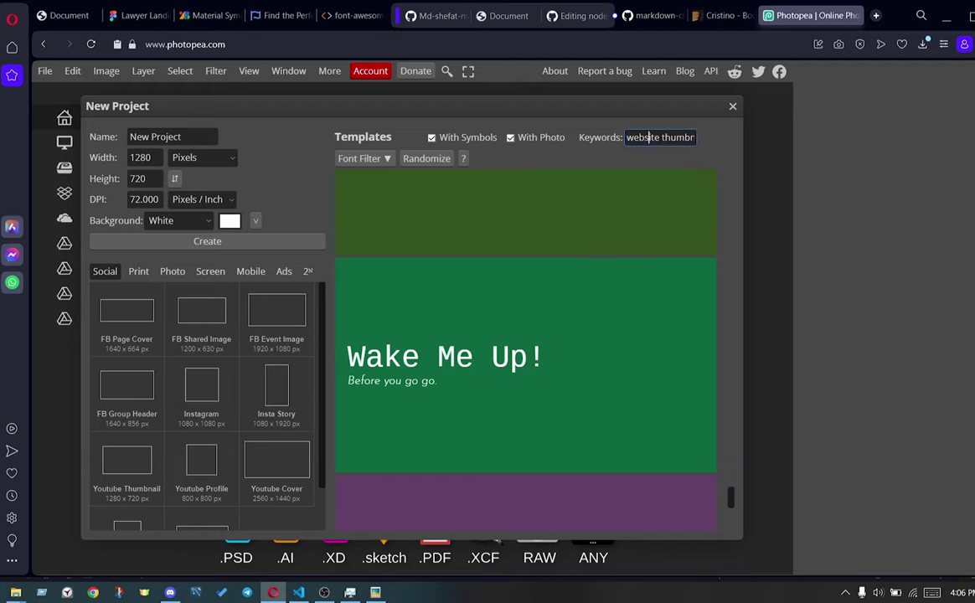
Change the keyword back to 'website mockup' and open the Hello World clipboard-and-laptop template
{"action": "double_click", "coordinate": [677, 137]}
{"action": "type", "text": "mockup"}
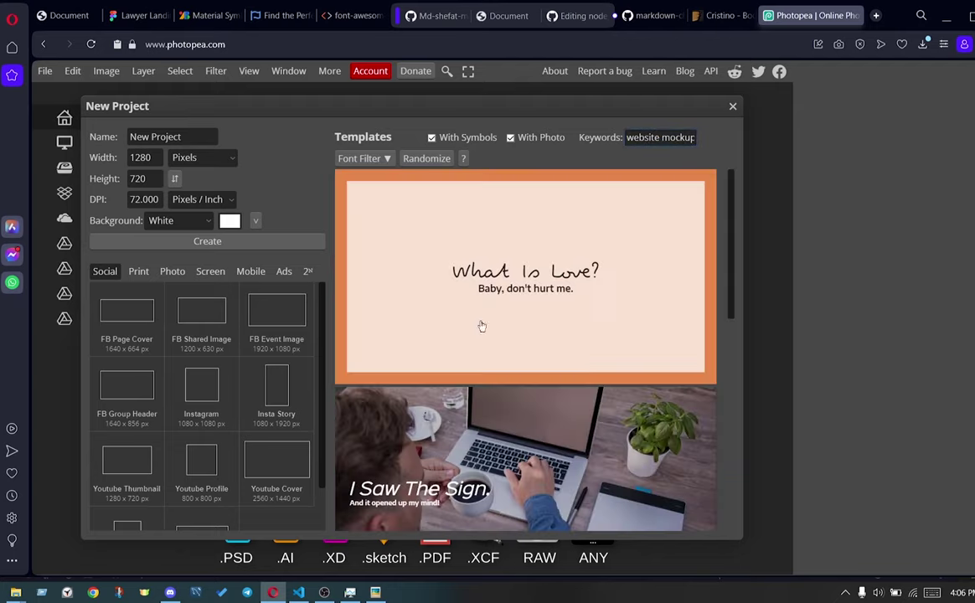
{"action": "scroll", "coordinate": [482, 326], "scroll_direction": "down", "scroll_amount": 3}
{"action": "scroll", "coordinate": [626, 324], "scroll_direction": "down", "scroll_amount": 3}
{"action": "scroll", "coordinate": [638, 326], "scroll_direction": "down", "scroll_amount": 3}
{"action": "scroll", "coordinate": [636, 325], "scroll_direction": "down", "scroll_amount": 3}
{"action": "scroll", "coordinate": [628, 314], "scroll_direction": "down", "scroll_amount": 3}
{"action": "scroll", "coordinate": [615, 301], "scroll_direction": "down", "scroll_amount": 3}
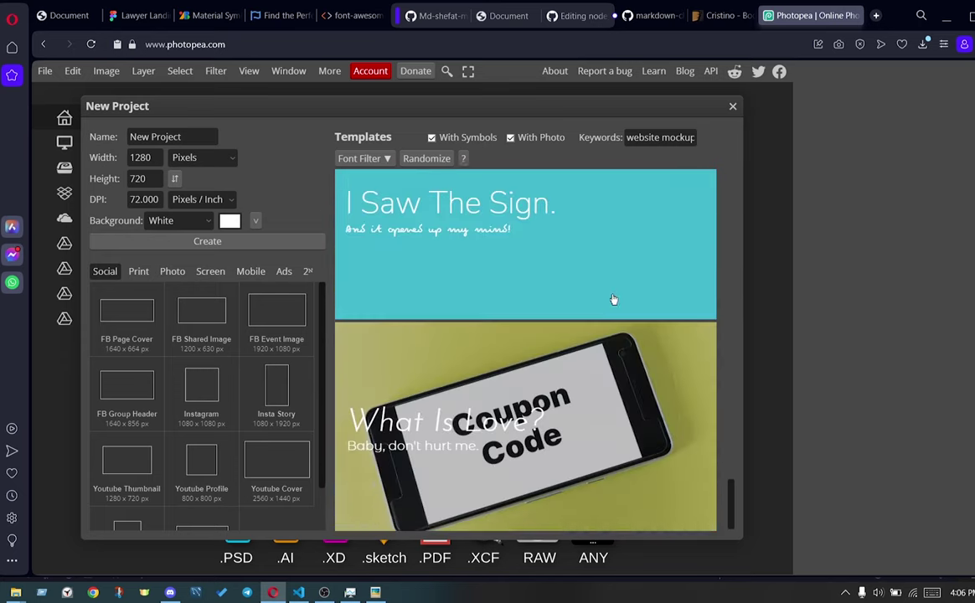
{"action": "scroll", "coordinate": [614, 298], "scroll_direction": "down", "scroll_amount": 3}
{"action": "scroll", "coordinate": [613, 295], "scroll_direction": "down", "scroll_amount": 3}
{"action": "scroll", "coordinate": [613, 295], "scroll_direction": "down", "scroll_amount": 3}
{"action": "scroll", "coordinate": [613, 294], "scroll_direction": "down", "scroll_amount": 3}
{"action": "scroll", "coordinate": [613, 294], "scroll_direction": "down", "scroll_amount": 3}
{"action": "scroll", "coordinate": [613, 293], "scroll_direction": "down", "scroll_amount": 3}
{"action": "scroll", "coordinate": [614, 293], "scroll_direction": "down", "scroll_amount": 3}
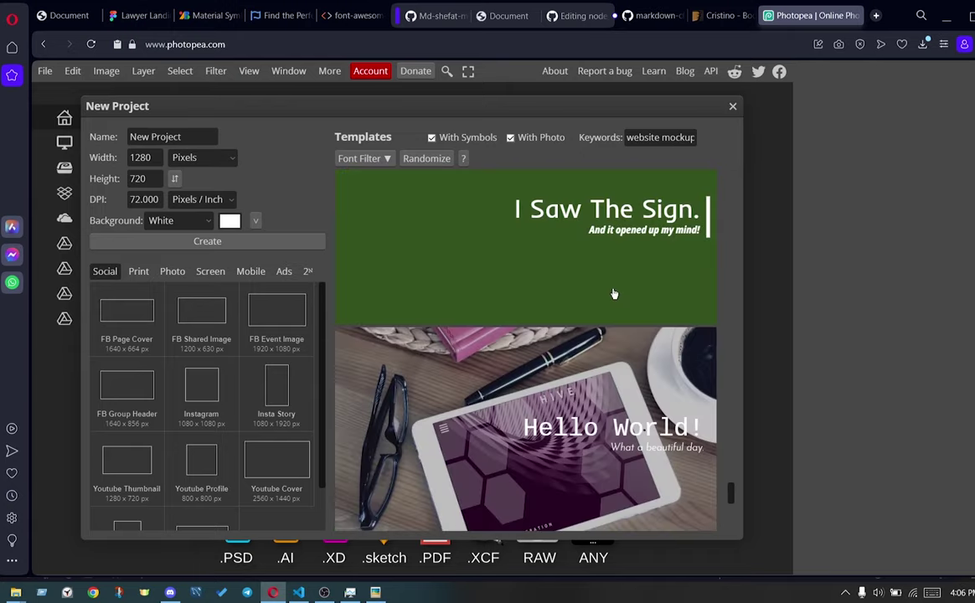
{"action": "scroll", "coordinate": [613, 294], "scroll_direction": "down", "scroll_amount": 3}
{"action": "scroll", "coordinate": [609, 319], "scroll_direction": "down", "scroll_amount": 3}
{"action": "scroll", "coordinate": [603, 318], "scroll_direction": "down", "scroll_amount": 3}
{"action": "scroll", "coordinate": [590, 318], "scroll_direction": "down", "scroll_amount": 3}
{"action": "scroll", "coordinate": [578, 318], "scroll_direction": "down", "scroll_amount": 2}
{"action": "scroll", "coordinate": [577, 316], "scroll_direction": "down", "scroll_amount": 3}
{"action": "scroll", "coordinate": [579, 309], "scroll_direction": "down", "scroll_amount": 3}
{"action": "scroll", "coordinate": [578, 310], "scroll_direction": "down", "scroll_amount": 3}
{"action": "scroll", "coordinate": [580, 311], "scroll_direction": "down", "scroll_amount": 3}
{"action": "scroll", "coordinate": [580, 310], "scroll_direction": "down", "scroll_amount": 3}
{"action": "scroll", "coordinate": [580, 310], "scroll_direction": "down", "scroll_amount": 2}
{"action": "scroll", "coordinate": [580, 310], "scroll_direction": "down", "scroll_amount": 2}
{"action": "scroll", "coordinate": [580, 309], "scroll_direction": "down", "scroll_amount": 3}
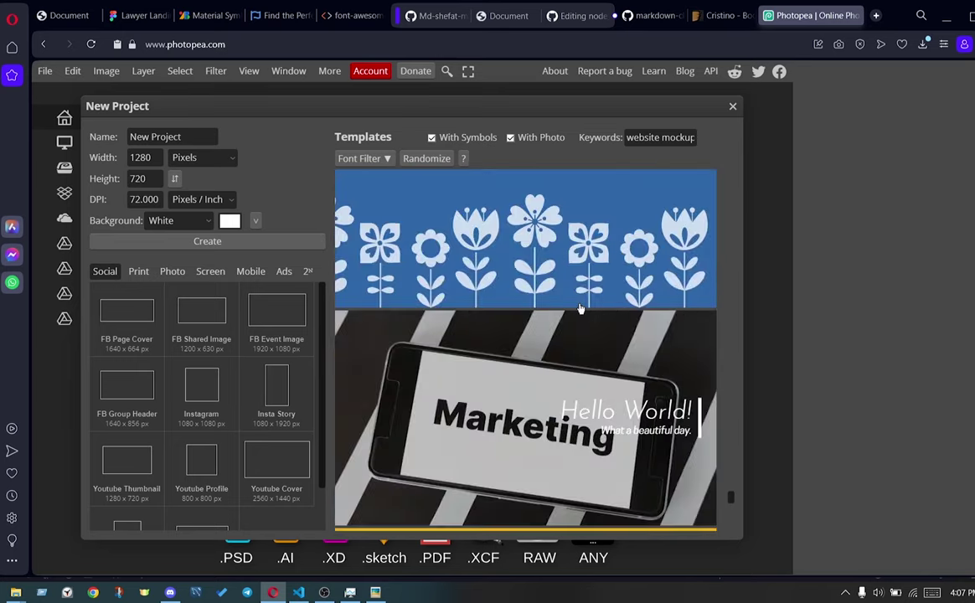
{"action": "scroll", "coordinate": [579, 306], "scroll_direction": "down", "scroll_amount": 3}
{"action": "scroll", "coordinate": [579, 304], "scroll_direction": "down", "scroll_amount": 3}
{"action": "scroll", "coordinate": [579, 304], "scroll_direction": "down", "scroll_amount": 3}
{"action": "scroll", "coordinate": [580, 302], "scroll_direction": "down", "scroll_amount": 3}
{"action": "scroll", "coordinate": [580, 301], "scroll_direction": "down", "scroll_amount": 3}
{"action": "scroll", "coordinate": [581, 301], "scroll_direction": "down", "scroll_amount": 3}
{"action": "scroll", "coordinate": [580, 302], "scroll_direction": "down", "scroll_amount": 3}
{"action": "scroll", "coordinate": [581, 301], "scroll_direction": "down", "scroll_amount": 3}
{"action": "scroll", "coordinate": [580, 300], "scroll_direction": "down", "scroll_amount": 3}
{"action": "scroll", "coordinate": [580, 299], "scroll_direction": "down", "scroll_amount": 3}
{"action": "scroll", "coordinate": [580, 298], "scroll_direction": "down", "scroll_amount": 3}
{"action": "scroll", "coordinate": [580, 297], "scroll_direction": "down", "scroll_amount": 3}
{"action": "scroll", "coordinate": [580, 296], "scroll_direction": "down", "scroll_amount": 3}
{"action": "scroll", "coordinate": [579, 294], "scroll_direction": "down", "scroll_amount": 3}
{"action": "scroll", "coordinate": [580, 293], "scroll_direction": "down", "scroll_amount": 3}
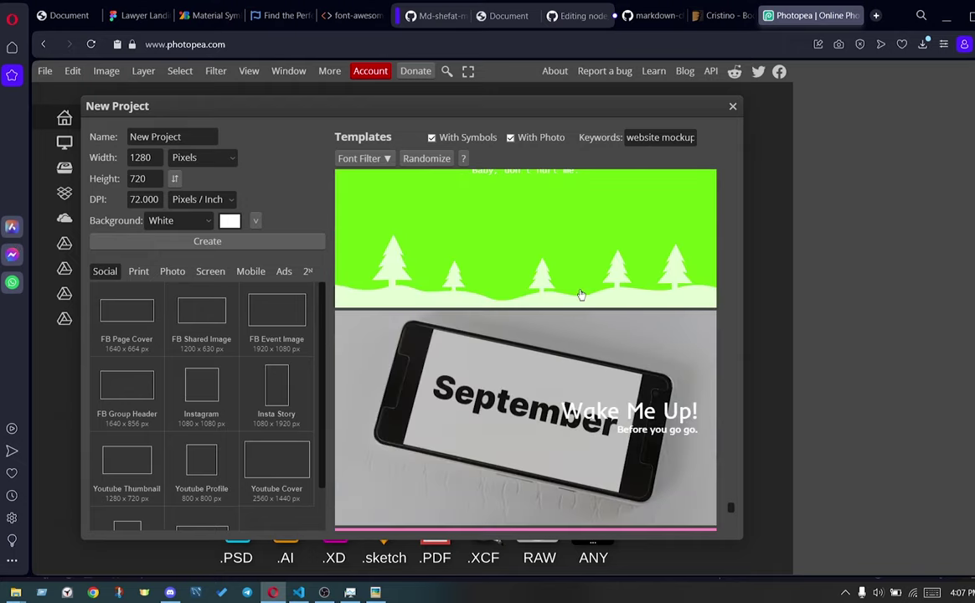
{"action": "scroll", "coordinate": [581, 291], "scroll_direction": "down", "scroll_amount": 3}
{"action": "scroll", "coordinate": [580, 291], "scroll_direction": "down", "scroll_amount": 3}
{"action": "scroll", "coordinate": [581, 285], "scroll_direction": "down", "scroll_amount": 3}
{"action": "scroll", "coordinate": [590, 367], "scroll_direction": "down", "scroll_amount": 3}
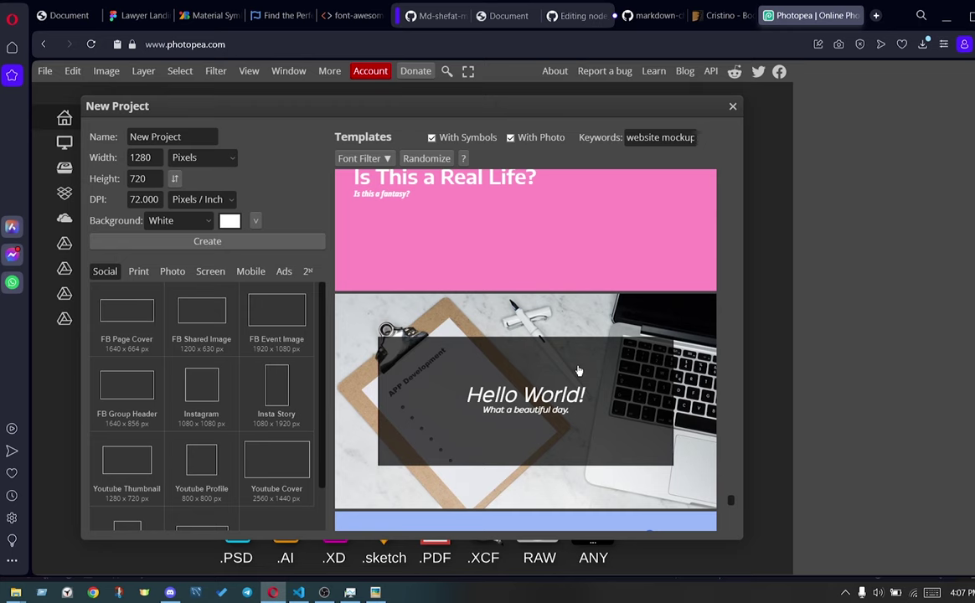
{"action": "left_click", "coordinate": [578, 370]}
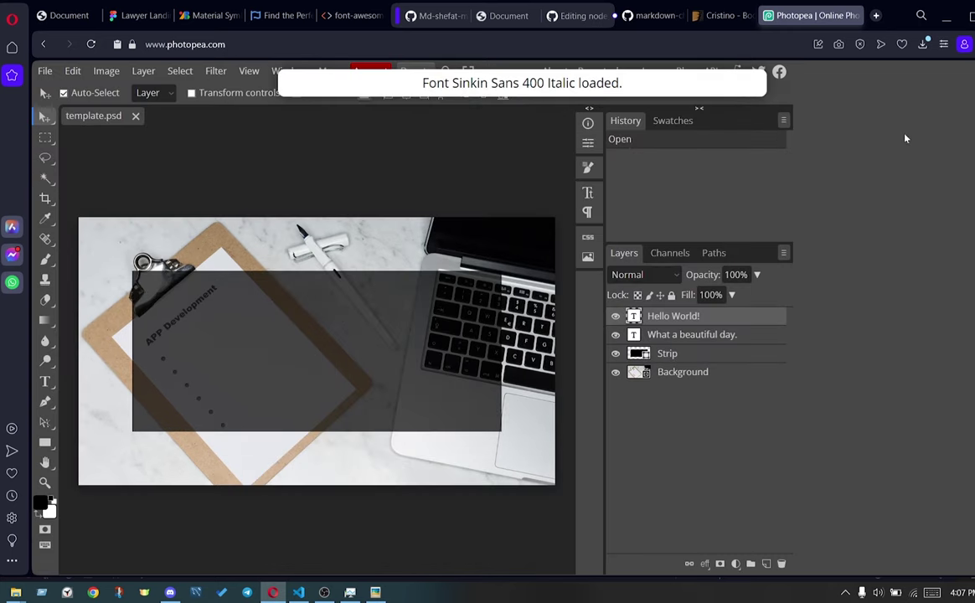
In a new tab, search Google Images for 'responsive website mockup'
{"action": "left_click", "coordinate": [875, 16]}
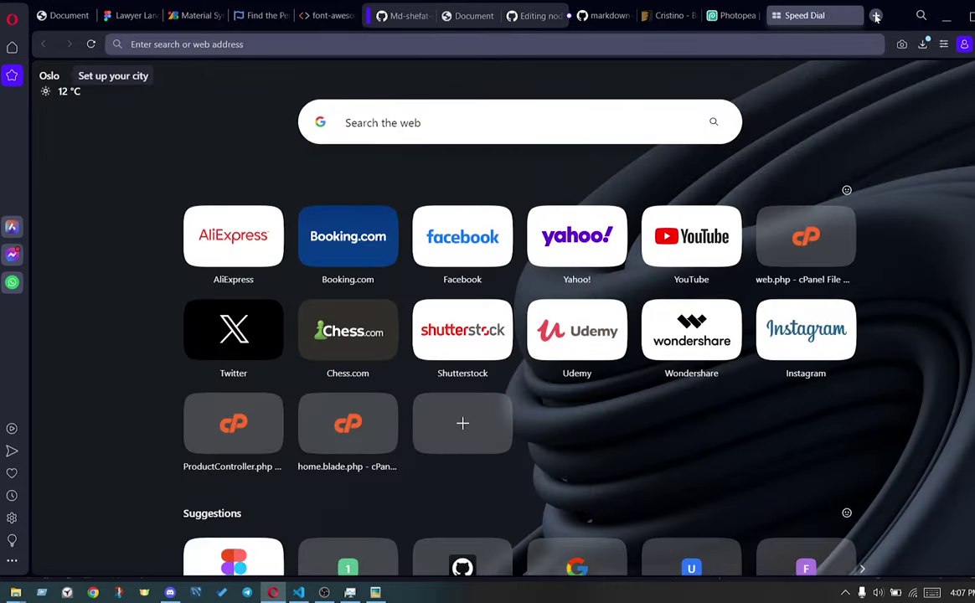
{"action": "type", "text": "responsive web"}
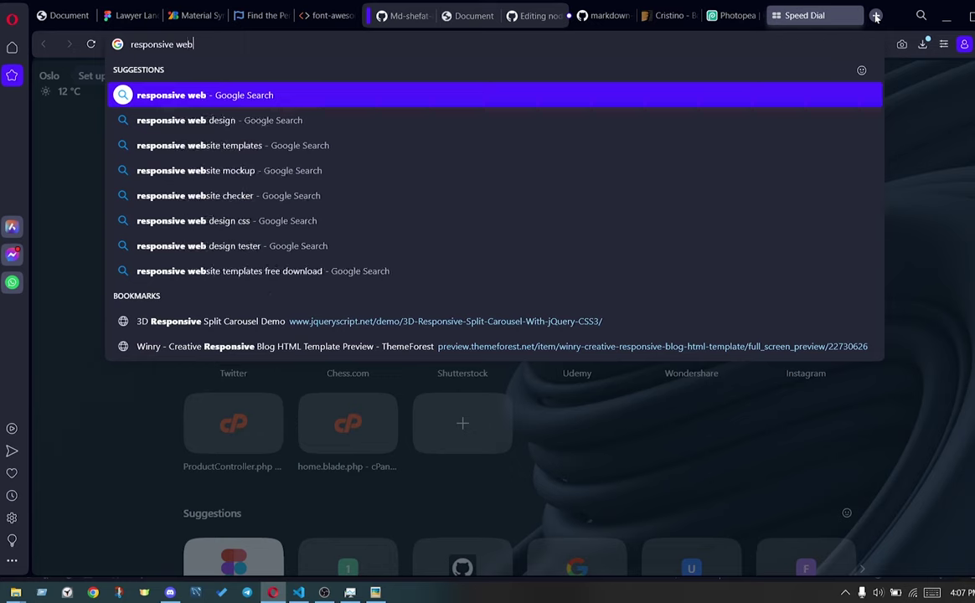
{"action": "type", "text": "site "}
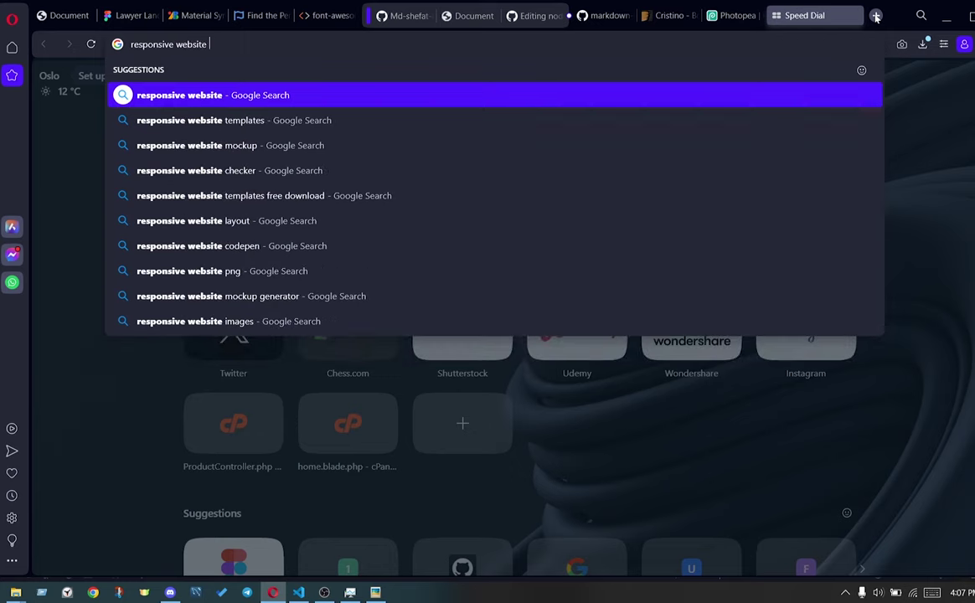
{"action": "type", "text": "mocku"}
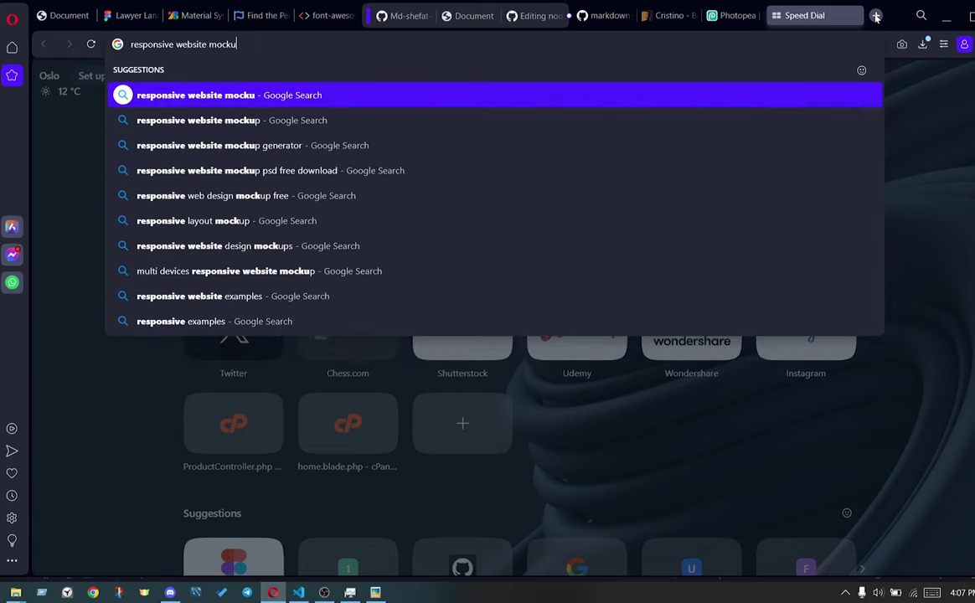
{"action": "type", "text": "p"}
{"action": "key", "text": "Return"}
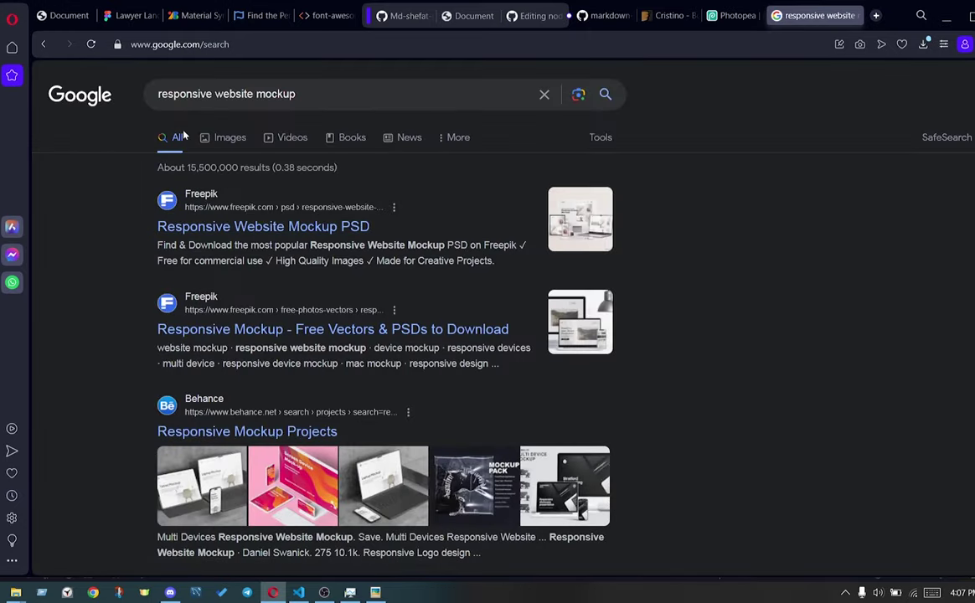
{"action": "left_click", "coordinate": [240, 140]}
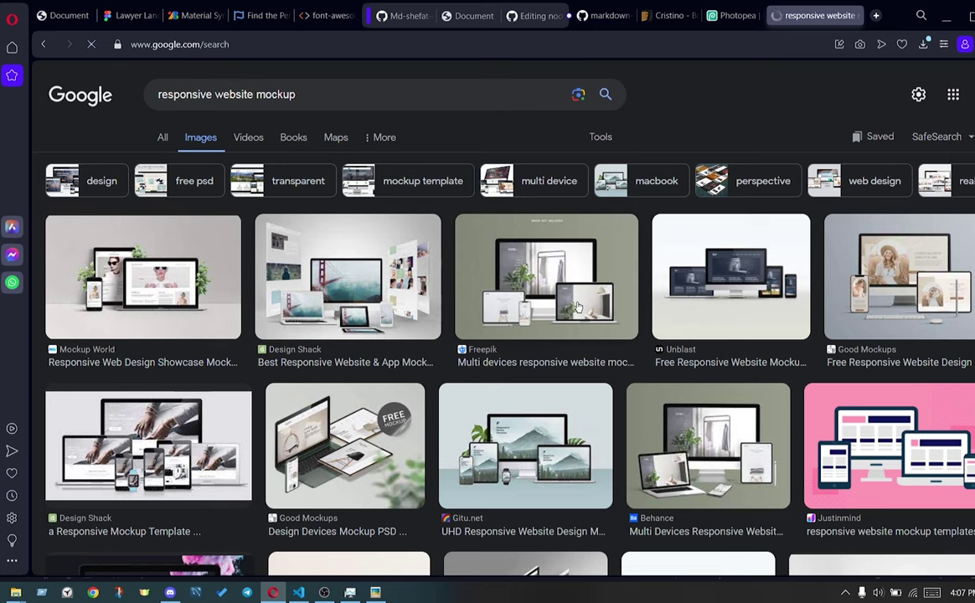
Copy the Speckyboy responsive mockup image and return to Photopea
{"action": "scroll", "coordinate": [559, 279], "scroll_direction": "down", "scroll_amount": 3}
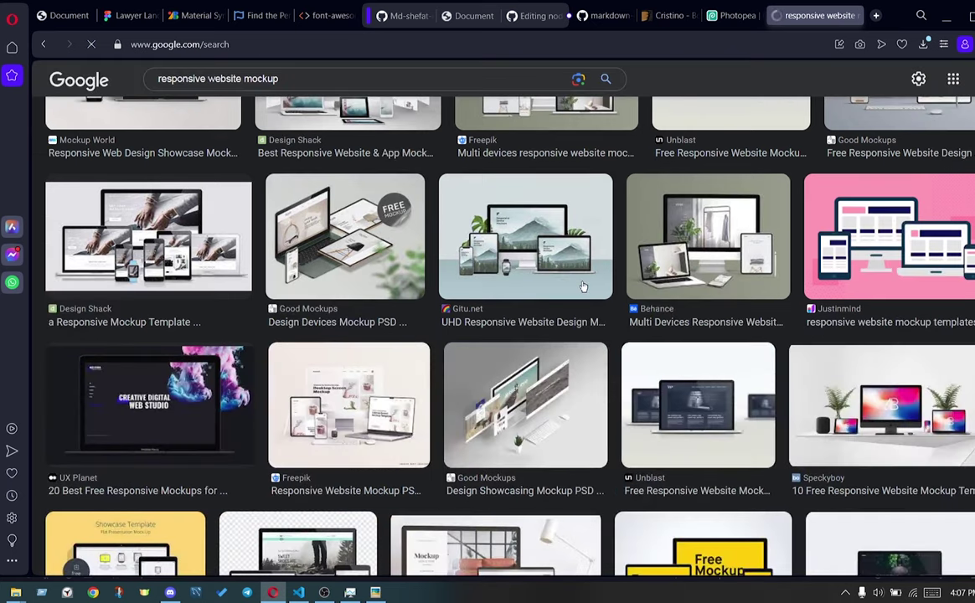
{"action": "left_click", "coordinate": [894, 423]}
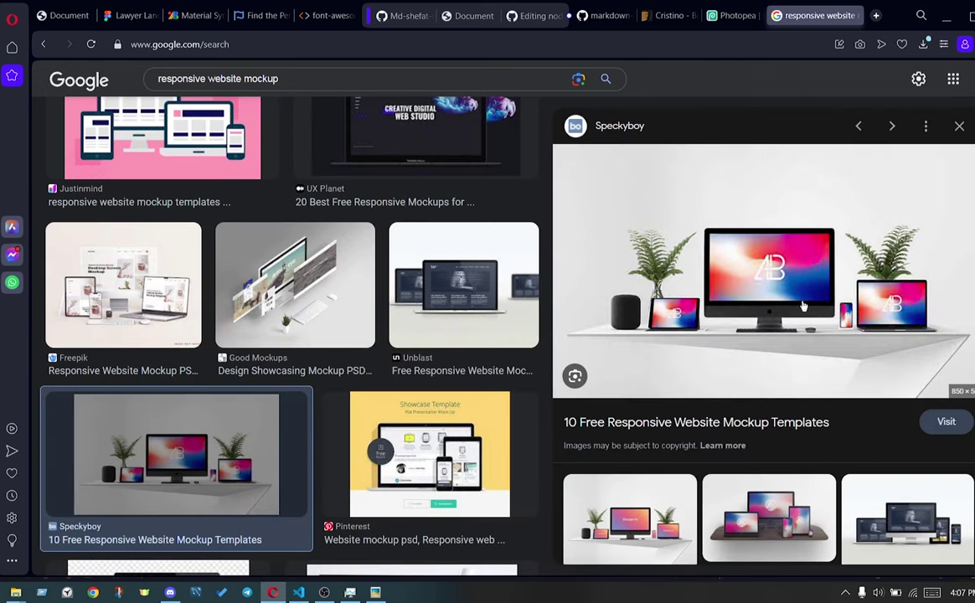
{"action": "right_click", "coordinate": [750, 211]}
{"action": "left_click", "coordinate": [799, 387]}
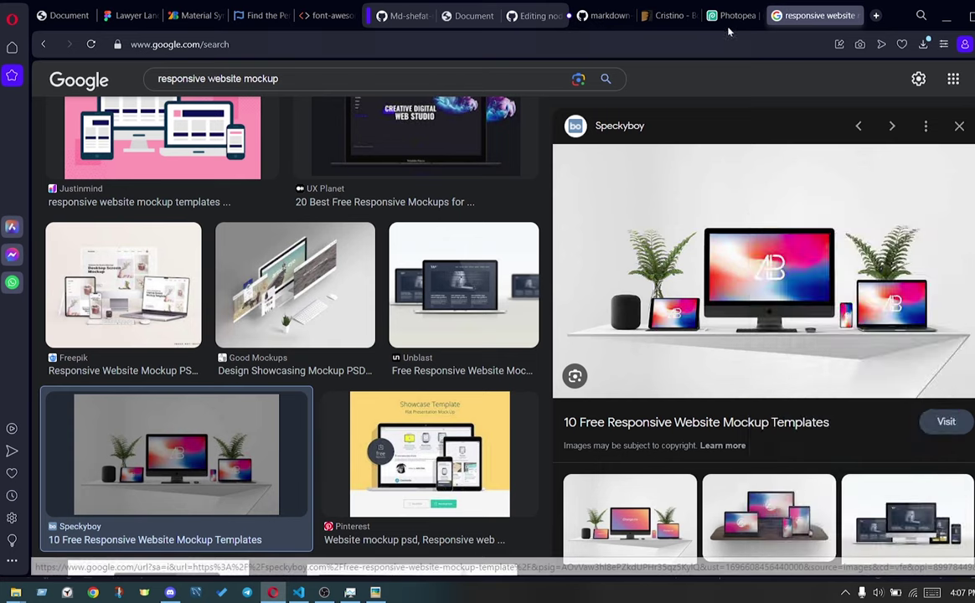
{"action": "left_click", "coordinate": [737, 15]}
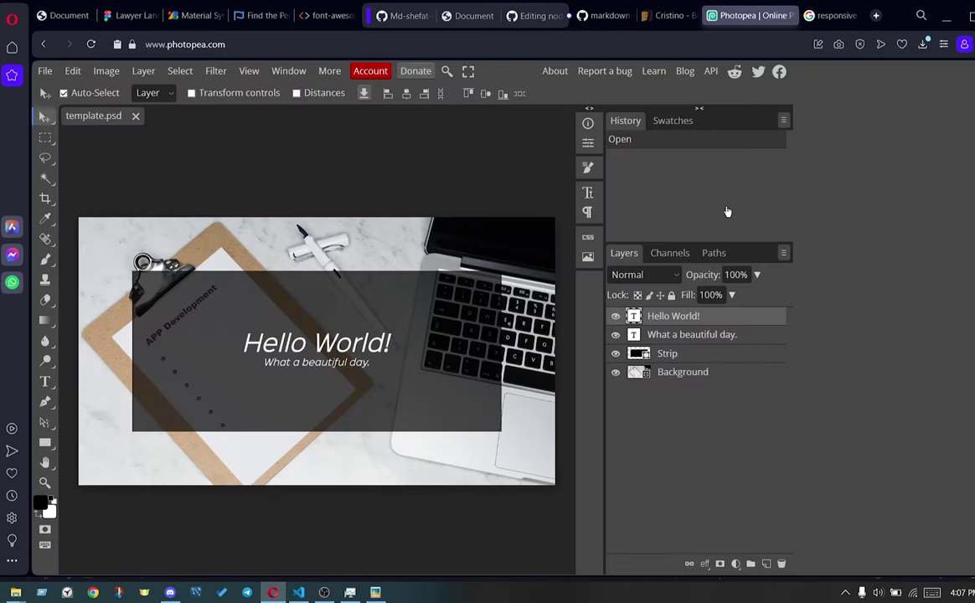
Paste the devices mockup above the Background layer and scale it to fill the canvas
{"action": "left_click", "coordinate": [672, 357]}
{"action": "left_click", "coordinate": [674, 375]}
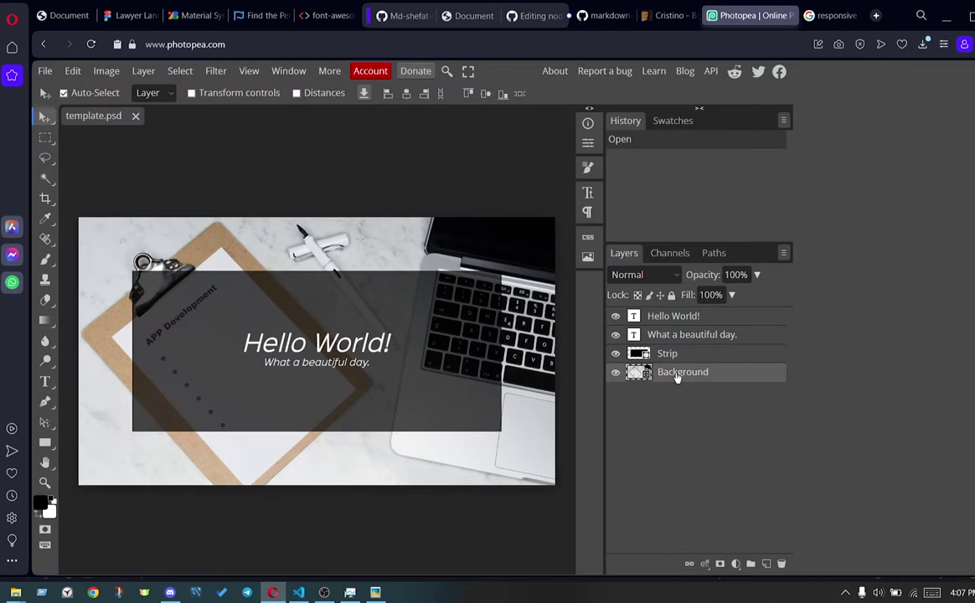
{"action": "key", "text": "ctrl+v"}
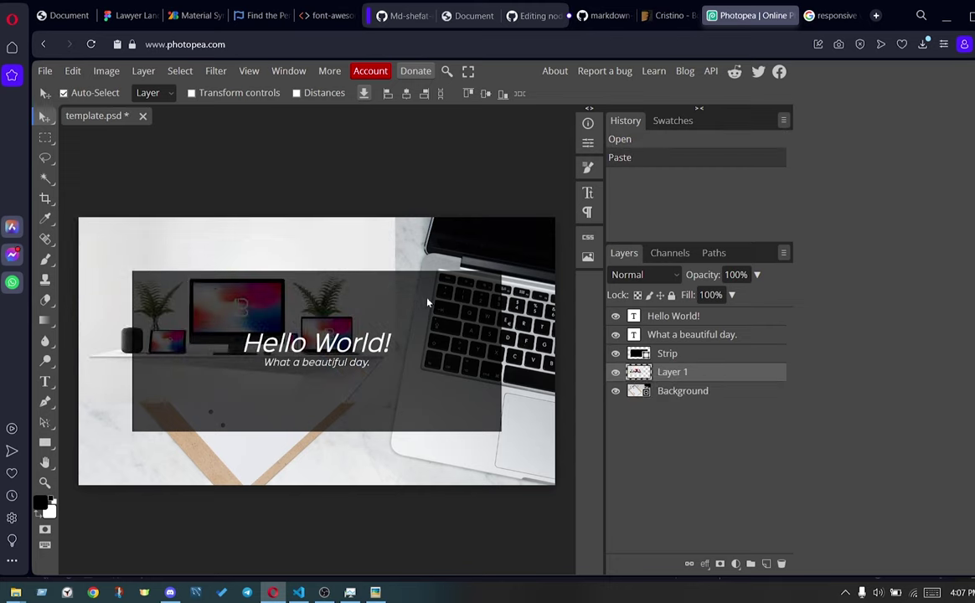
{"action": "key", "text": "ctrl+t"}
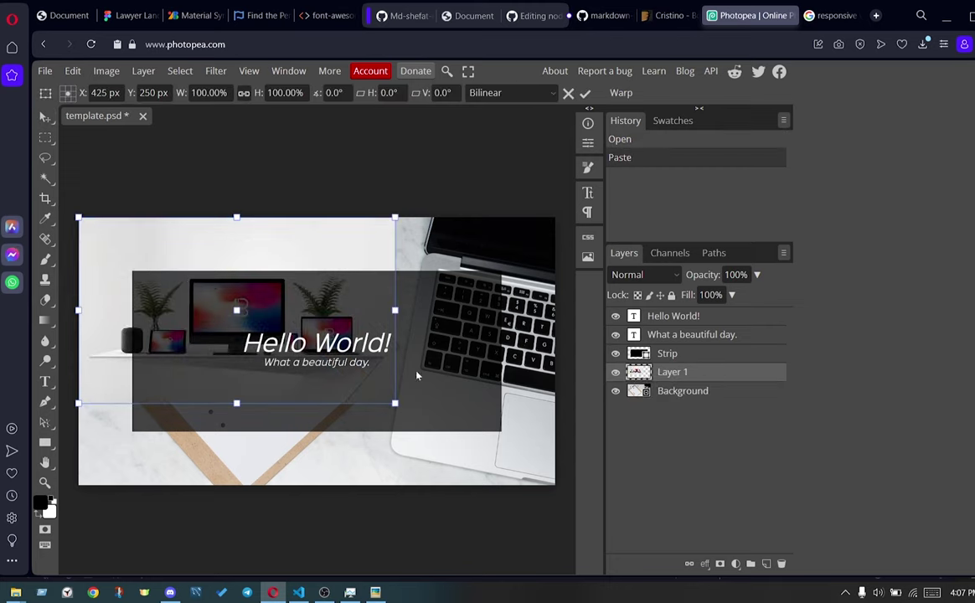
{"action": "left_click_drag", "start_coordinate": [394, 406], "coordinate": [555, 470]}
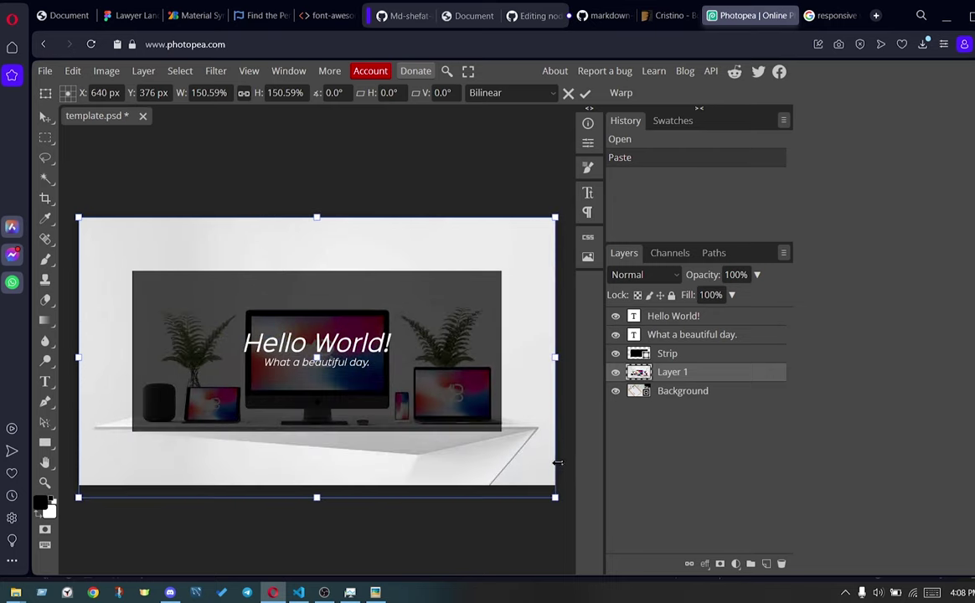
{"action": "key", "text": "Return"}
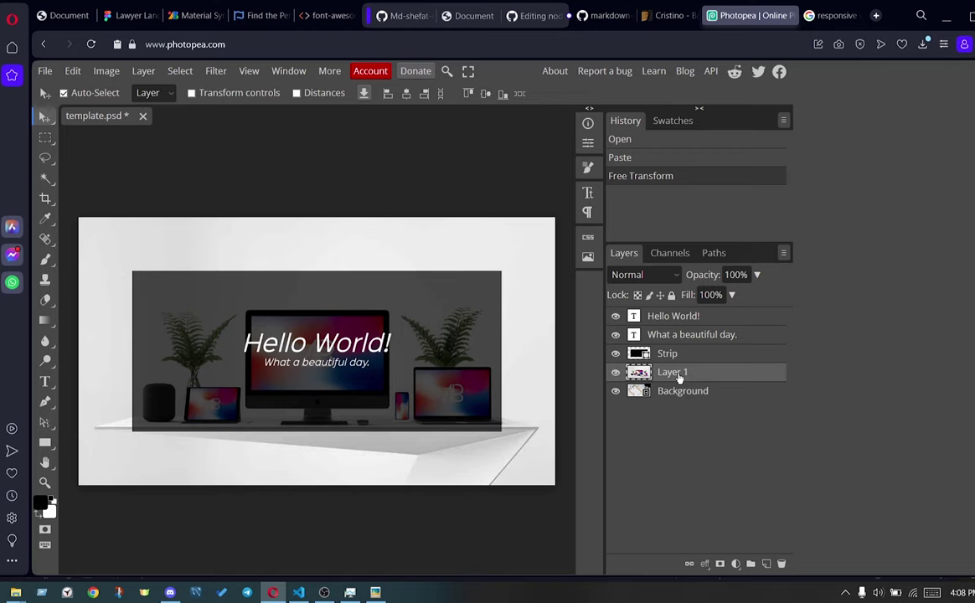
{"action": "key", "text": "ctrl+t"}
{"action": "mouse_move", "coordinate": [77, 355]}
{"action": "left_mouse_down"}
{"action": "mouse_move", "coordinate": [255, 401]}
{"action": "mouse_move", "coordinate": [58, 384]}
{"action": "mouse_move", "coordinate": [81, 368]}
{"action": "left_mouse_up"}
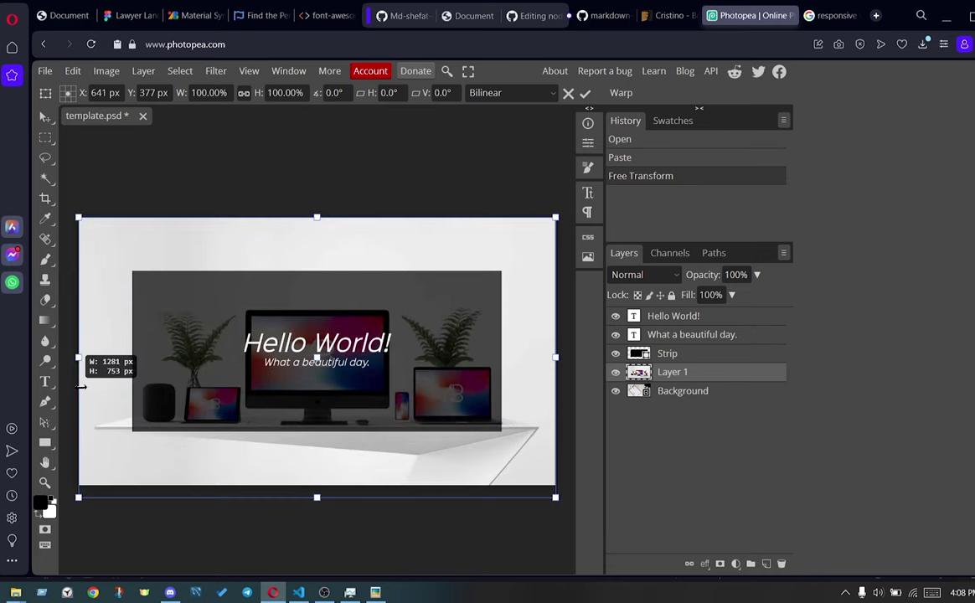
{"action": "key", "text": "Return"}
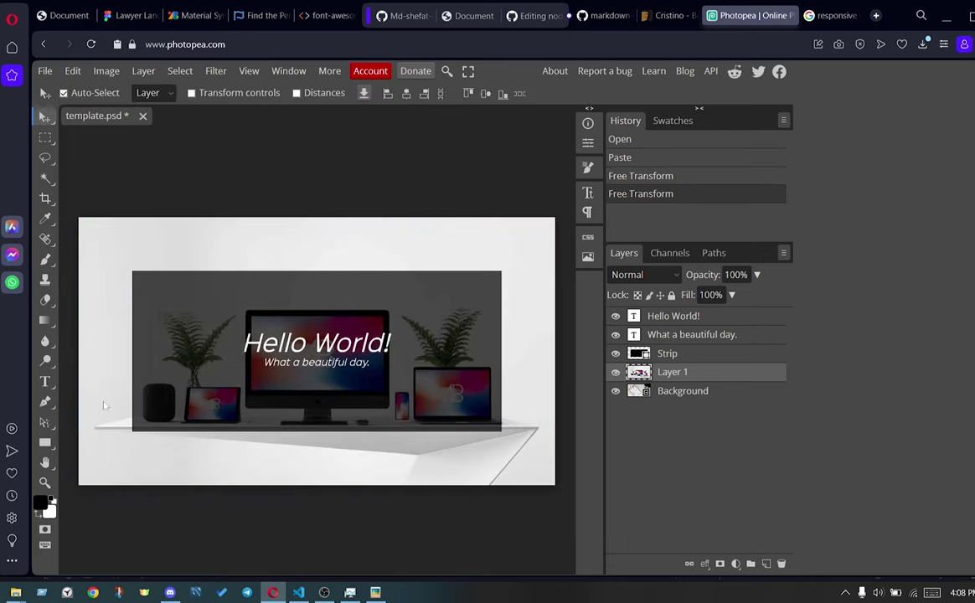
{"action": "left_click", "coordinate": [687, 335]}
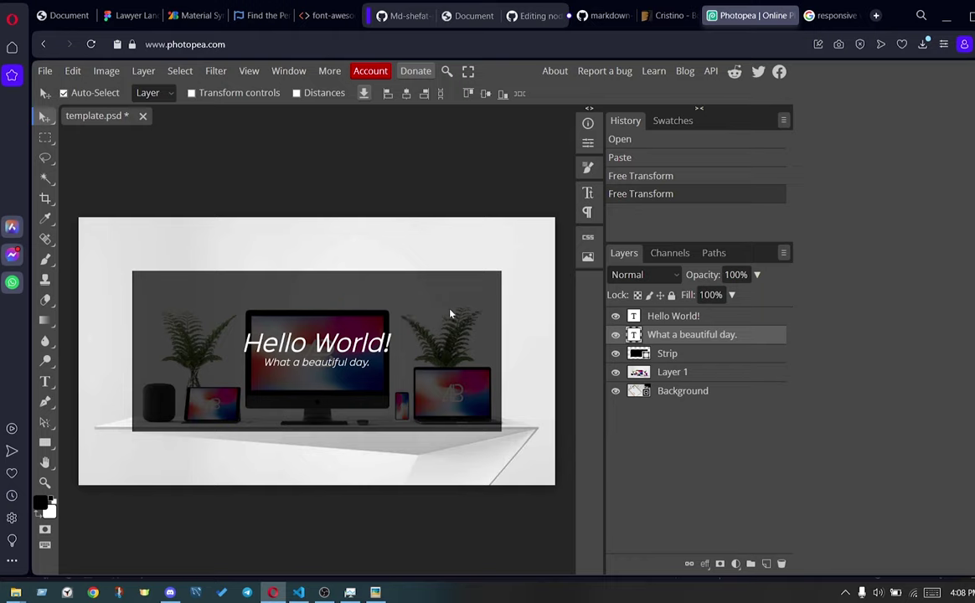
Group the Strip and both Hello World text layers into Folder 1
{"action": "left_click", "coordinate": [450, 314]}
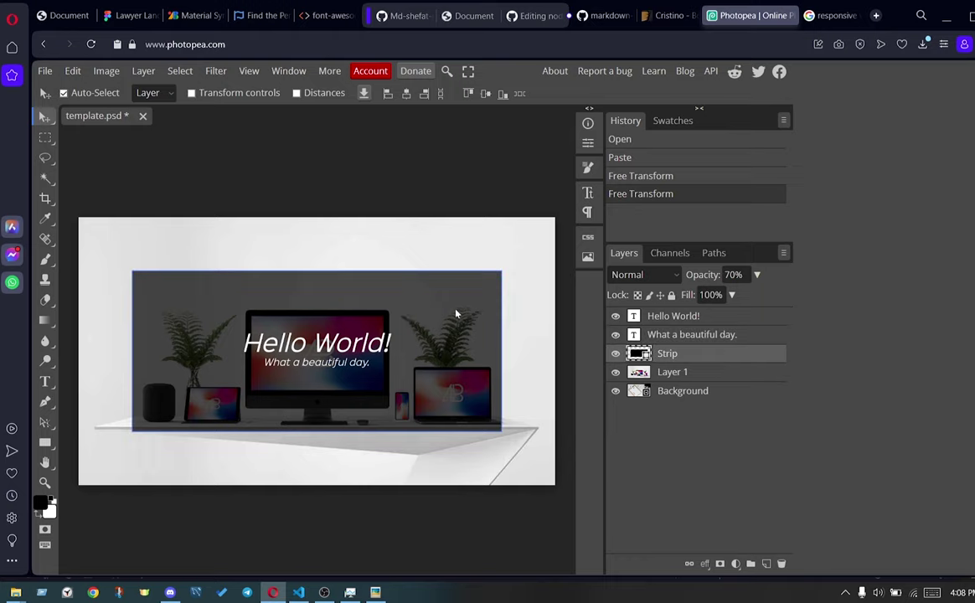
{"action": "left_click", "coordinate": [678, 318], "text": "ctrl"}
{"action": "left_click", "coordinate": [678, 335], "text": "ctrl"}
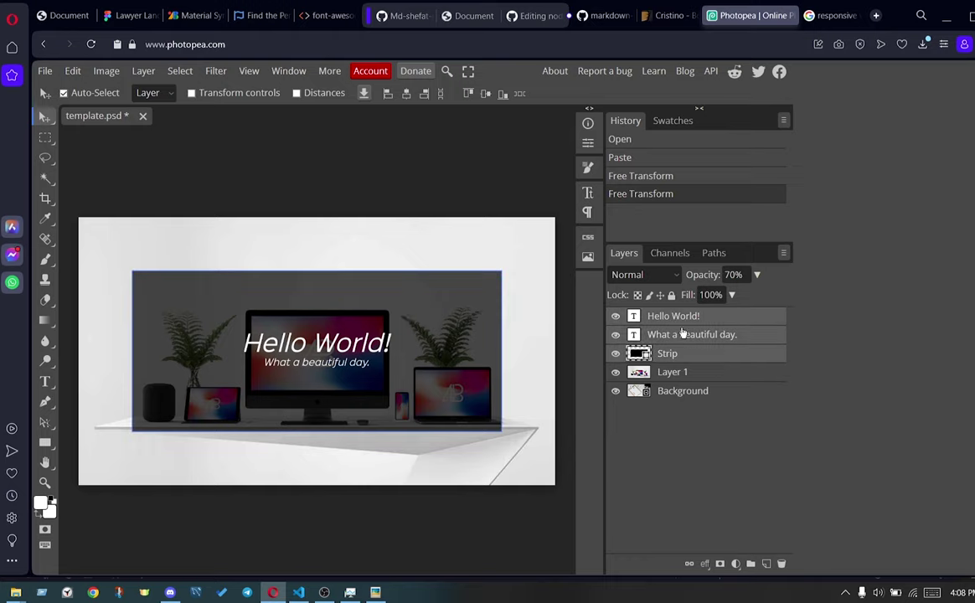
{"action": "key", "text": "ctrl+f"}
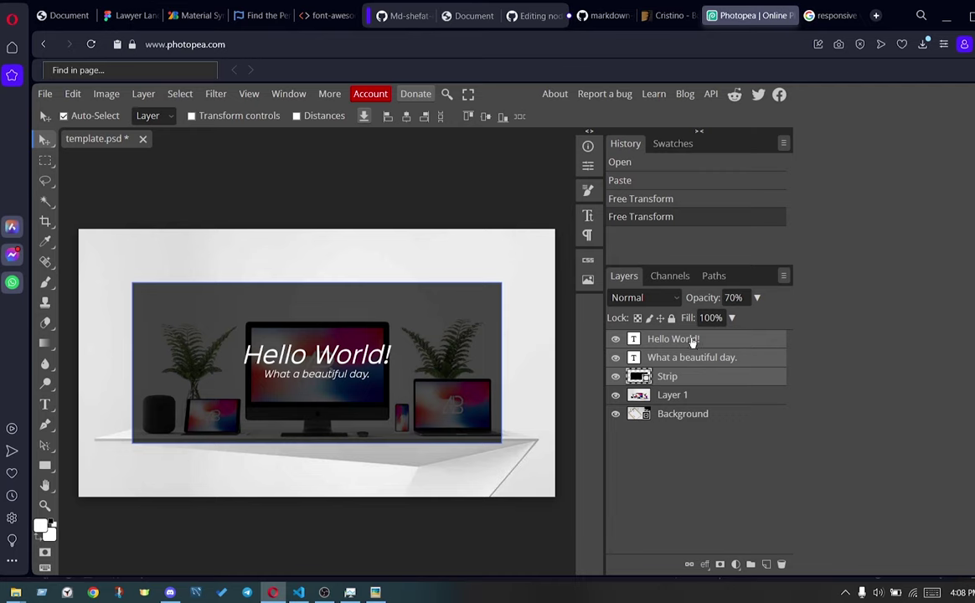
{"action": "right_click", "coordinate": [692, 344]}
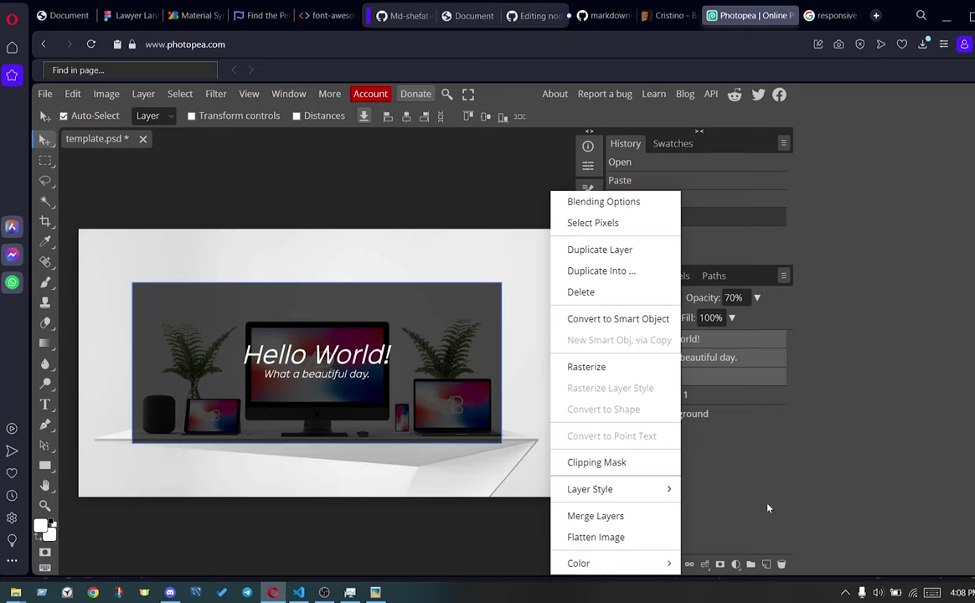
{"action": "left_click", "coordinate": [750, 563]}
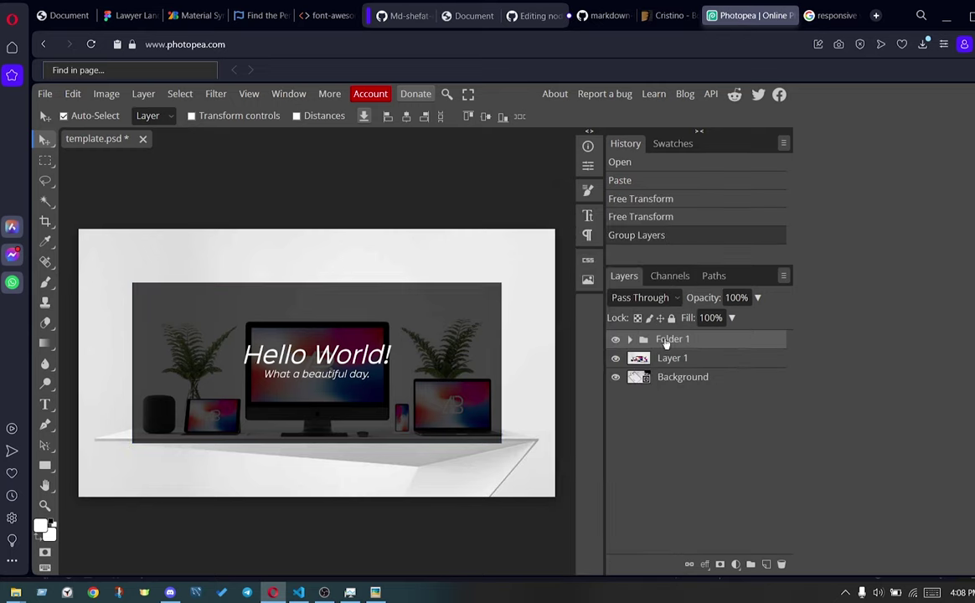
Shrink the folder into the upper-left area and delete the dark Strip layer
{"action": "key", "text": "ctrl+t"}
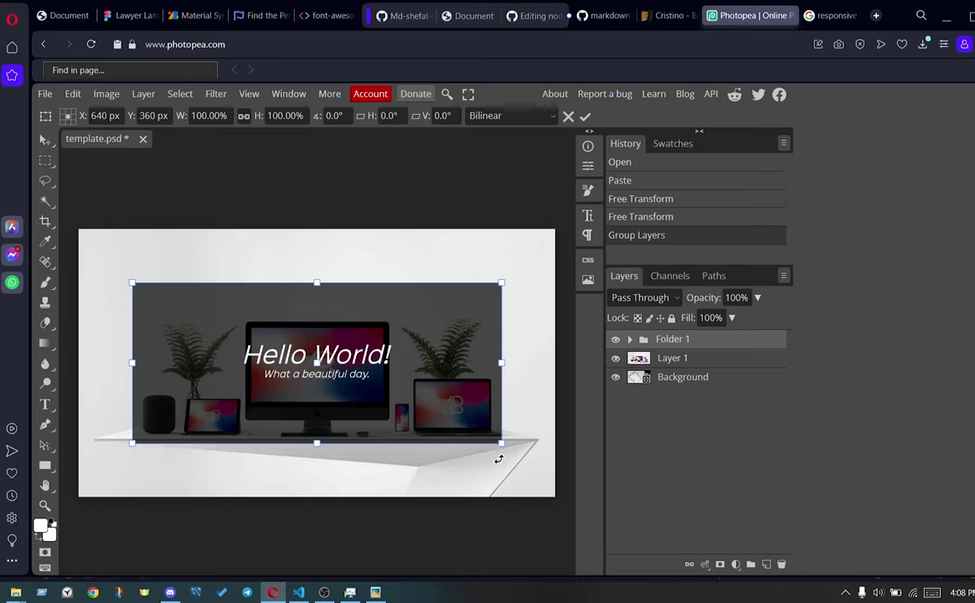
{"action": "left_click_drag", "start_coordinate": [501, 444], "coordinate": [377, 453]}
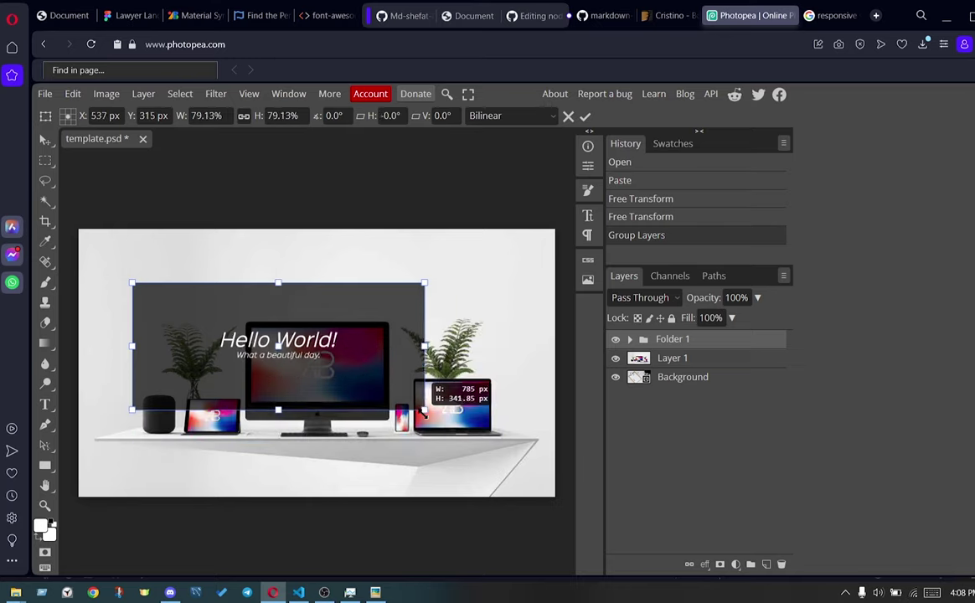
{"action": "left_click_drag", "start_coordinate": [378, 453], "coordinate": [420, 406]}
{"action": "left_click_drag", "start_coordinate": [368, 357], "coordinate": [321, 313]}
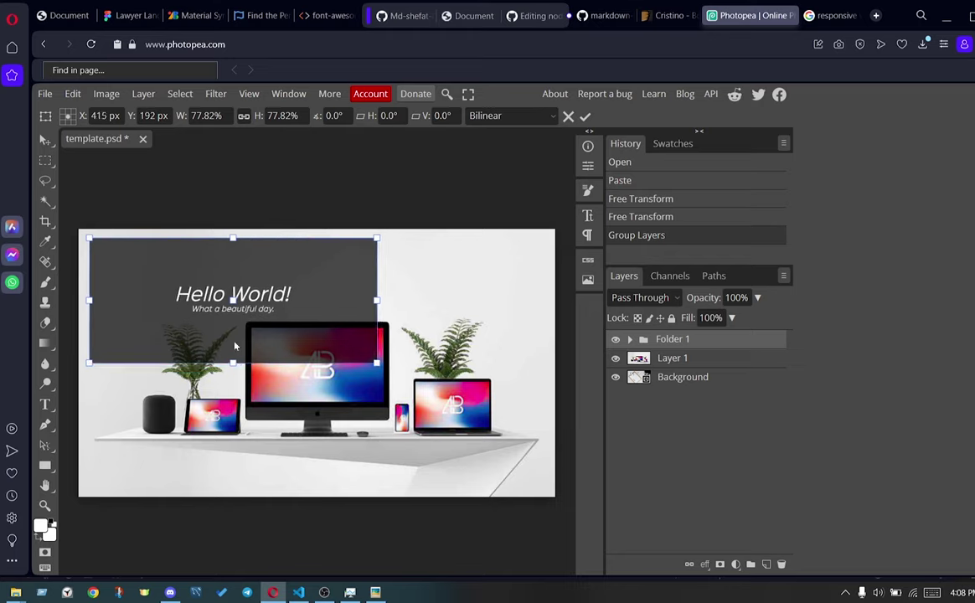
{"action": "left_click_drag", "start_coordinate": [233, 362], "coordinate": [235, 368]}
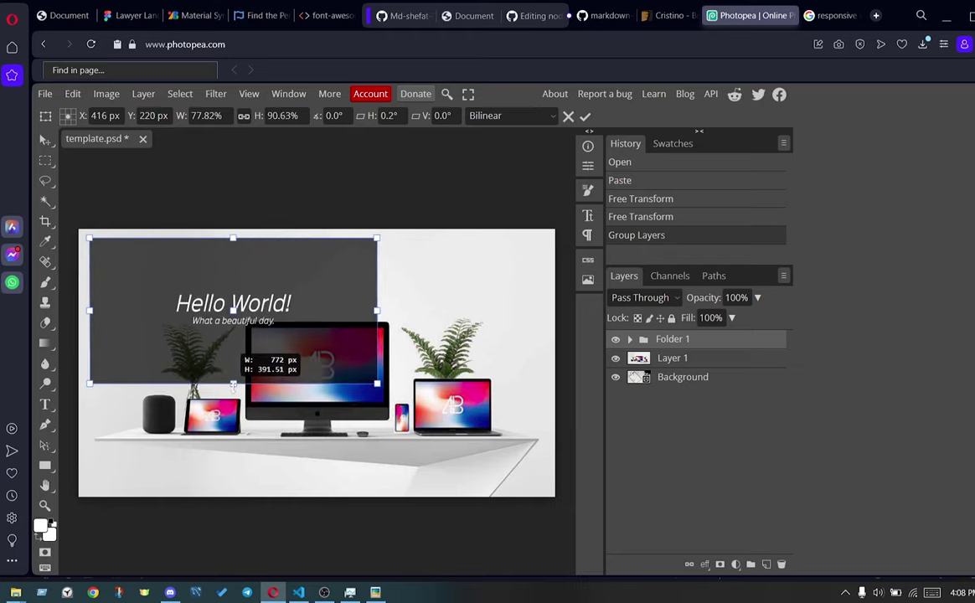
{"action": "left_click_drag", "start_coordinate": [235, 368], "coordinate": [235, 366]}
{"action": "left_click_drag", "start_coordinate": [234, 302], "coordinate": [236, 302]}
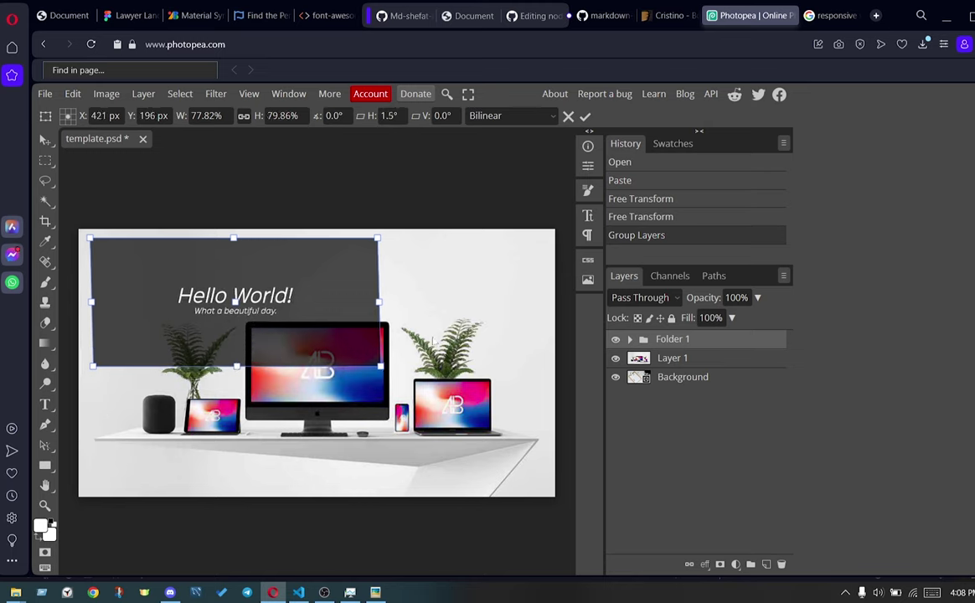
{"action": "key", "text": "Return"}
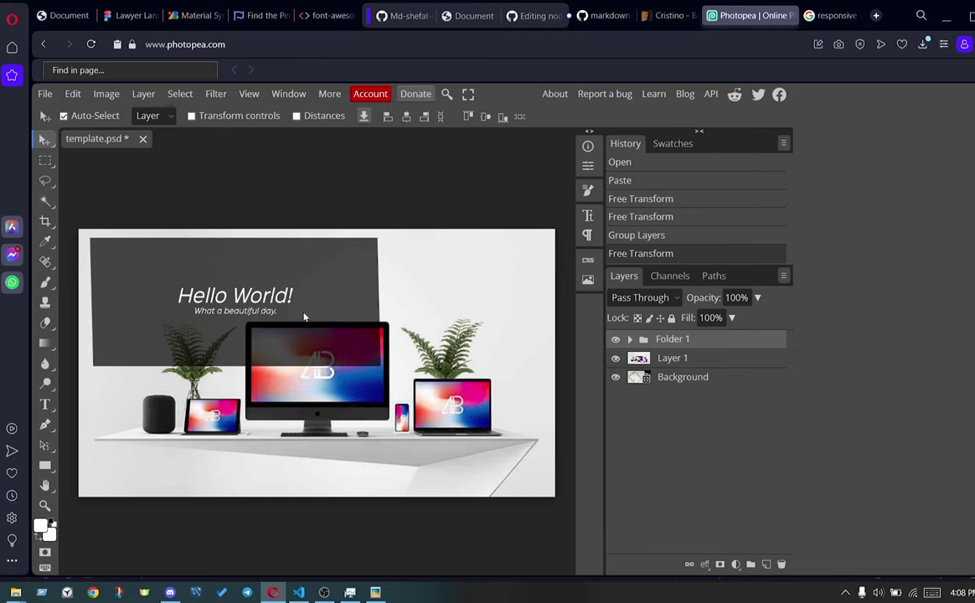
{"action": "left_click", "coordinate": [304, 317]}
{"action": "key", "text": "Delete"}
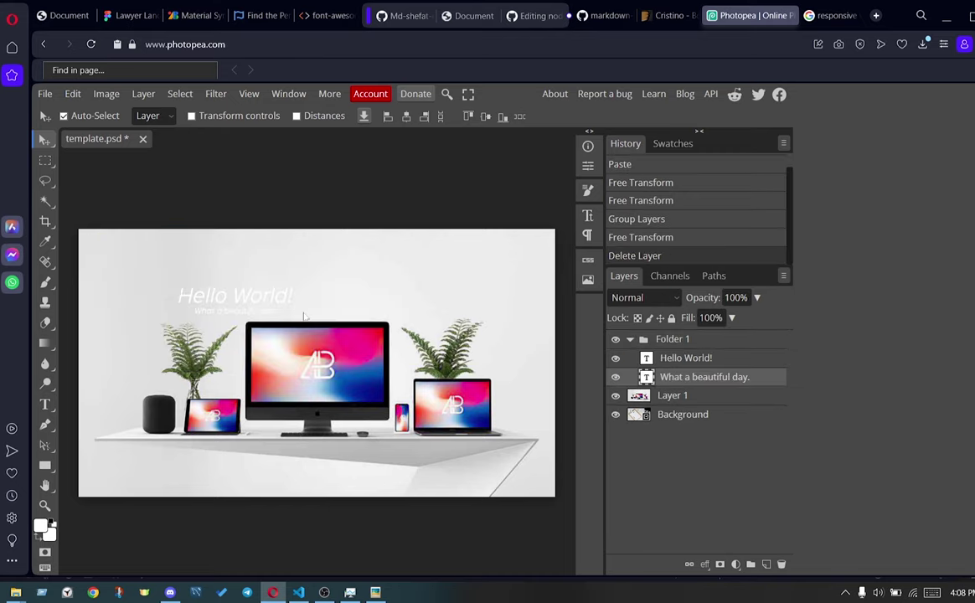
{"action": "left_click", "coordinate": [271, 301]}
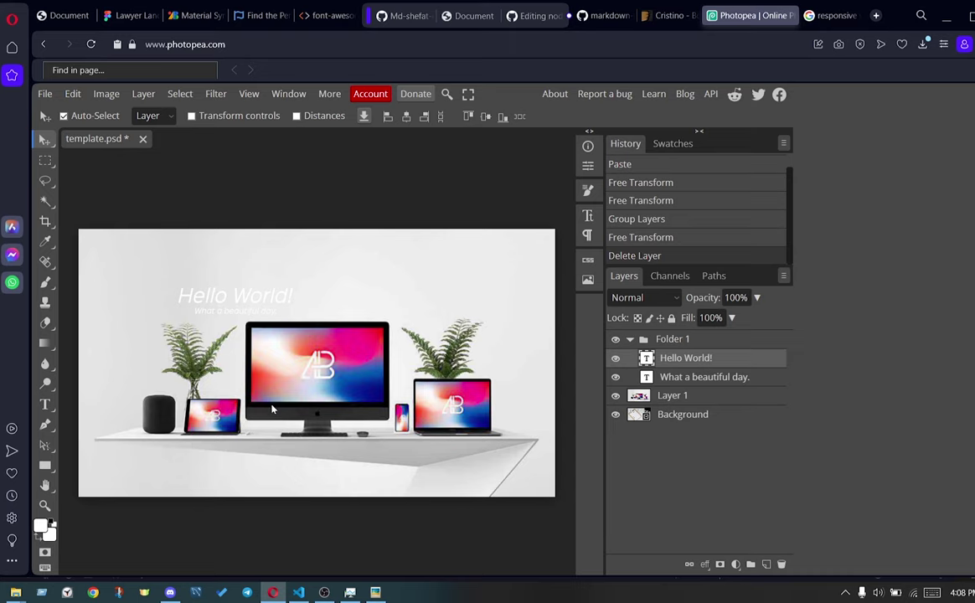
{"action": "scroll", "coordinate": [216, 407], "scroll_direction": "up", "scroll_amount": 1}
{"action": "scroll", "coordinate": [297, 395], "scroll_direction": "up", "scroll_amount": 1}
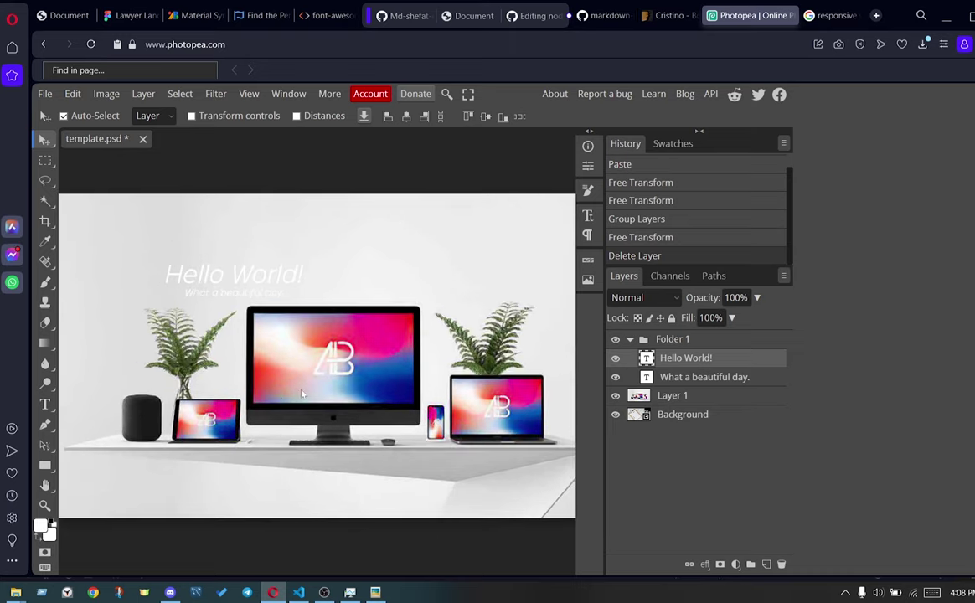
{"action": "scroll", "coordinate": [305, 391], "scroll_direction": "down", "scroll_amount": 1}
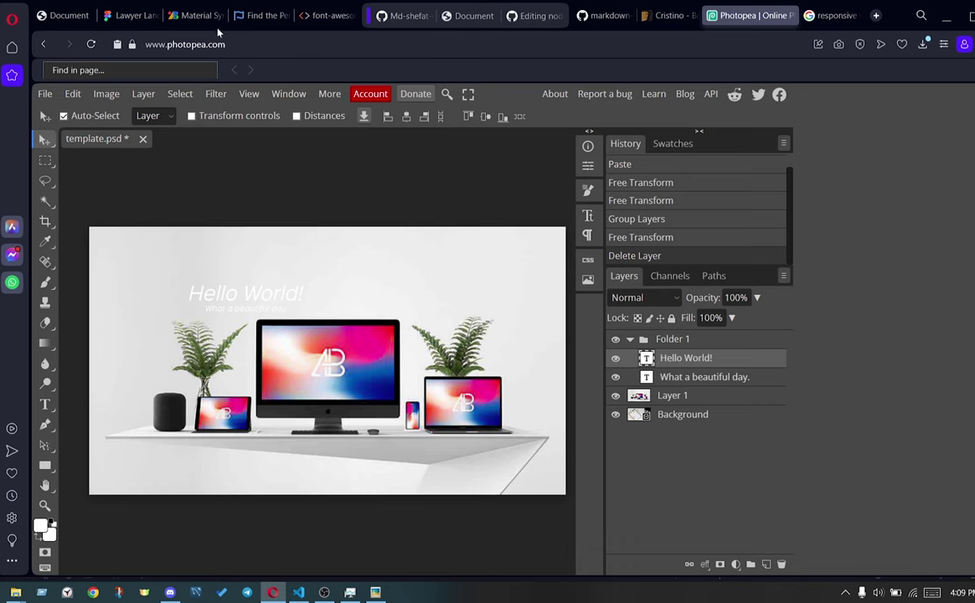
On the local Lawliet site, close DevTools and zoom the page to 50%
{"action": "left_click", "coordinate": [65, 15]}
{"action": "scroll", "coordinate": [551, 278], "scroll_direction": "up", "scroll_amount": 5}
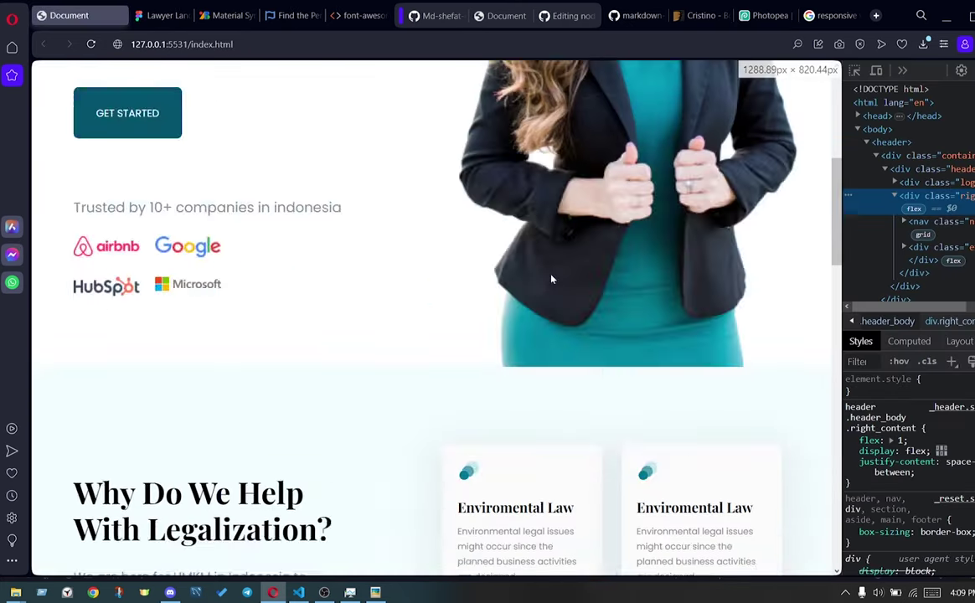
{"action": "scroll", "coordinate": [551, 279], "scroll_direction": "up", "scroll_amount": 3}
{"action": "key", "text": "F12"}
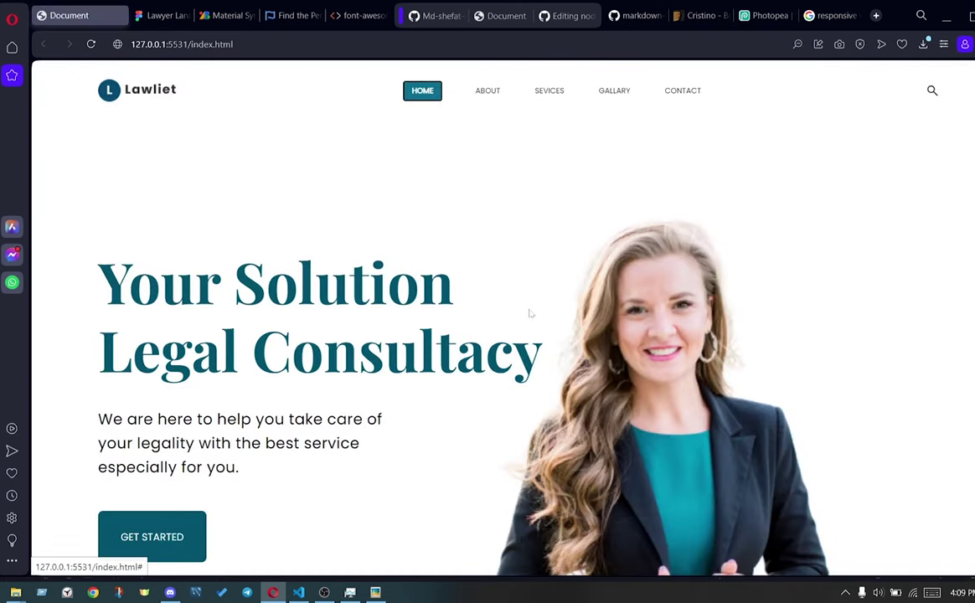
{"action": "key", "text": "ctrl+minus"}
{"action": "key", "text": "ctrl+minus"}
{"action": "key", "text": "ctrl+minus"}
{"action": "key", "text": "ctrl+minus"}
{"action": "key", "text": "ctrl+minus"}
{"action": "key", "text": "ctrl+plus"}
{"action": "key", "text": "ctrl+minus"}
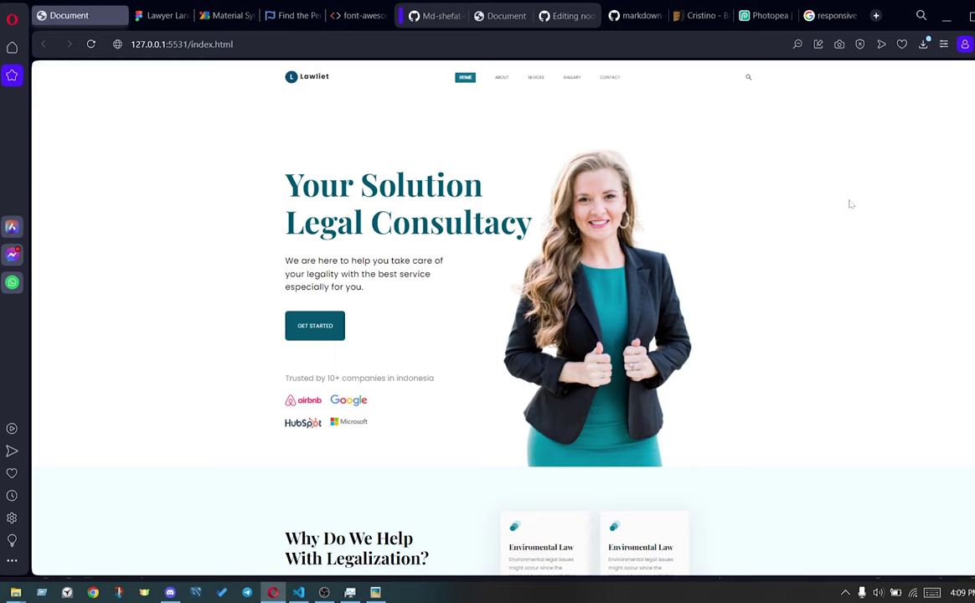
Snip the hero section with Win+Shift+S and go back to Photopea
{"action": "key", "text": "super+shift+s"}
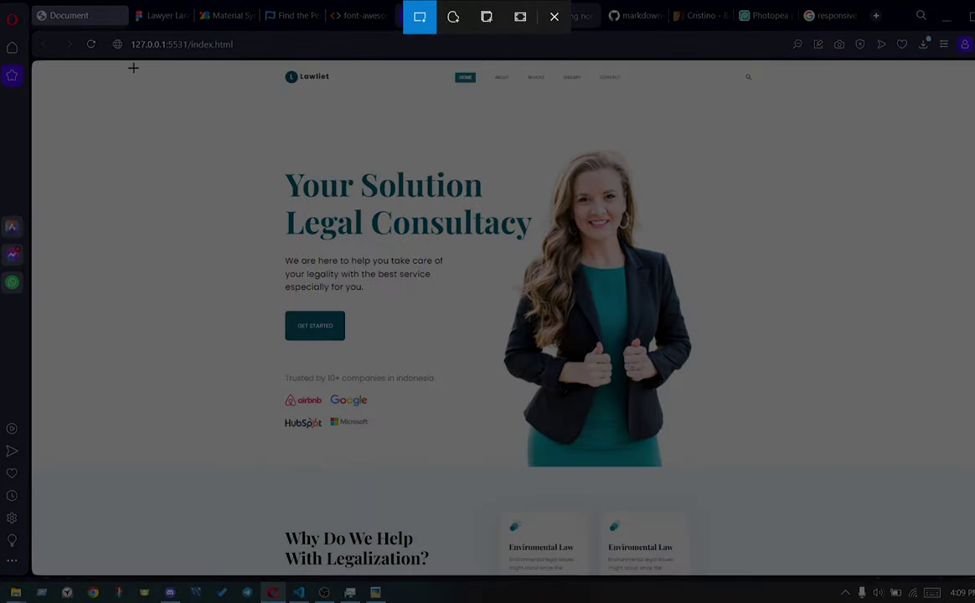
{"action": "left_click_drag", "start_coordinate": [131, 67], "coordinate": [943, 471]}
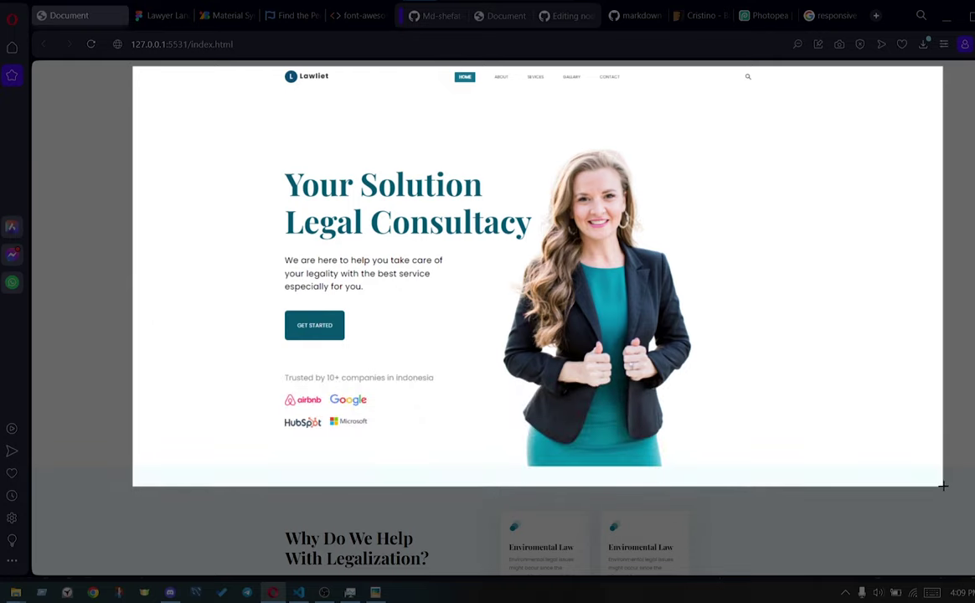
{"action": "left_click_drag", "start_coordinate": [942, 472], "coordinate": [875, 463]}
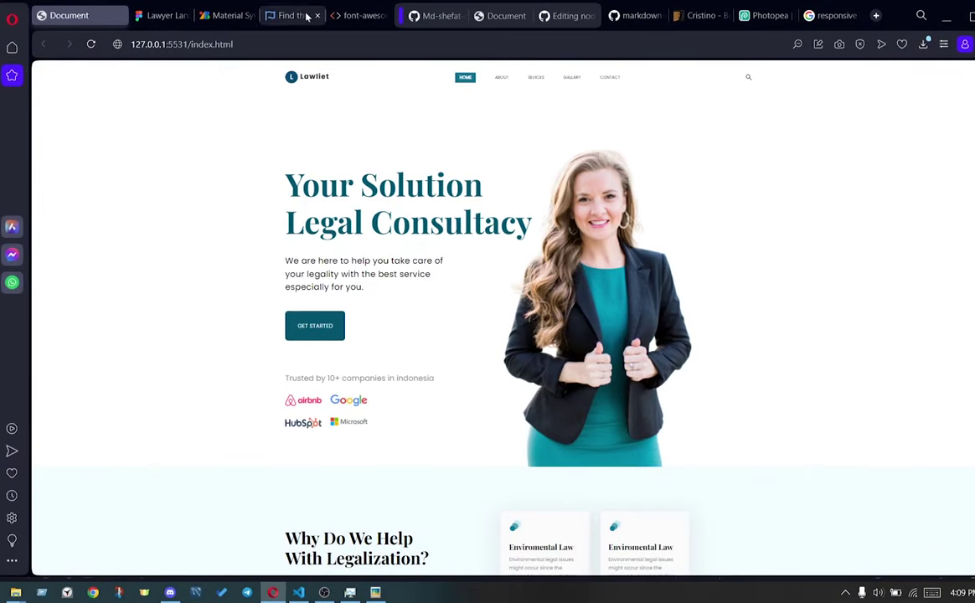
{"action": "left_click", "coordinate": [758, 15]}
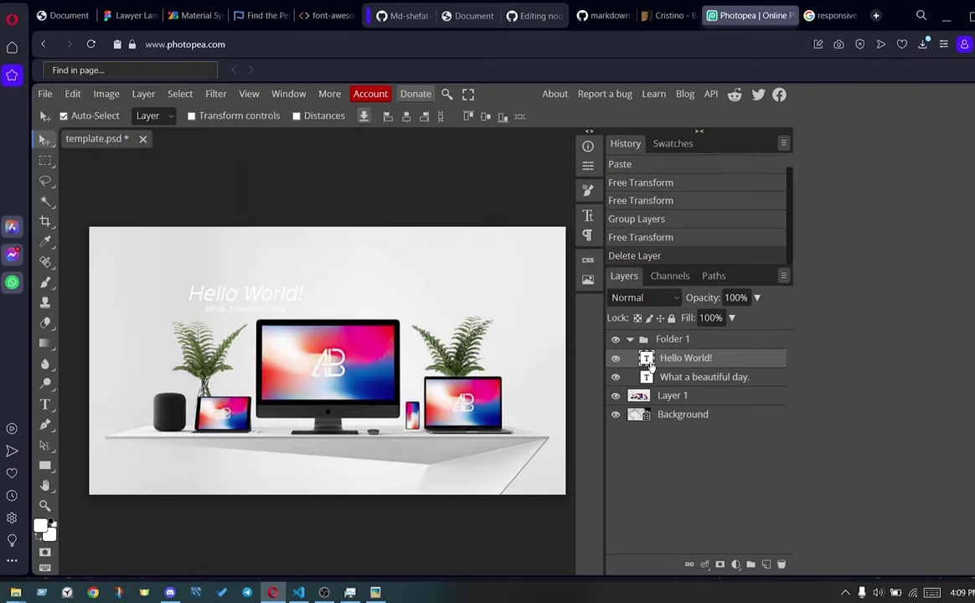
Paste the hero snip above Layer 1, fit it onto the central monitor, and duplicate it
{"action": "left_click", "coordinate": [680, 397]}
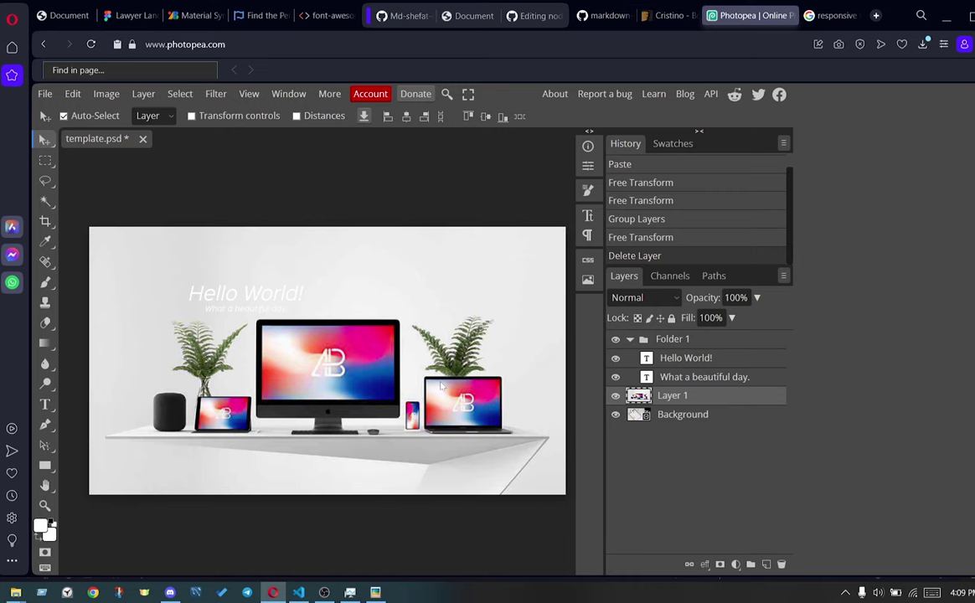
{"action": "key", "text": "ctrl+v"}
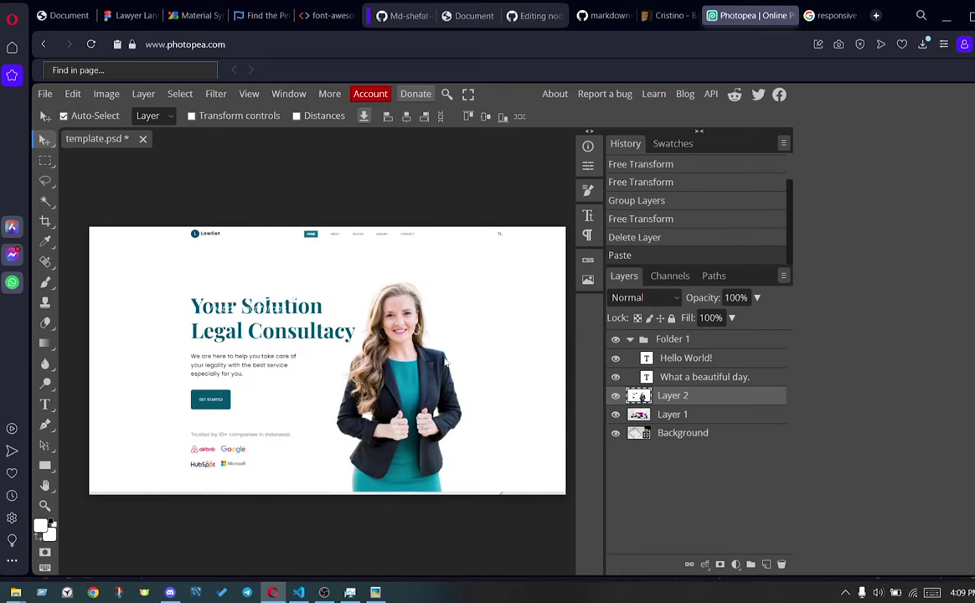
{"action": "key", "text": "ctrl+t"}
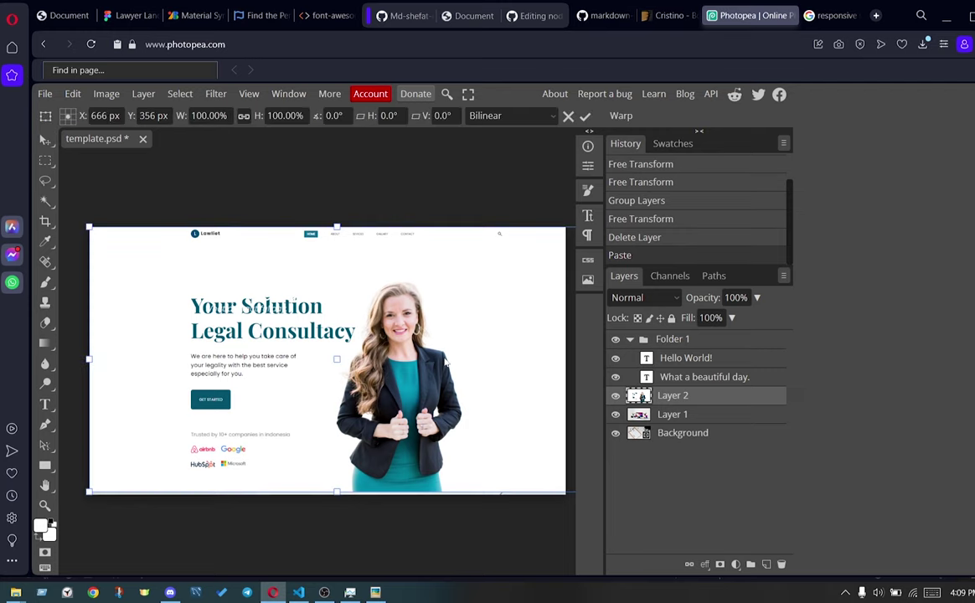
{"action": "left_click_drag", "start_coordinate": [89, 226], "coordinate": [419, 404]}
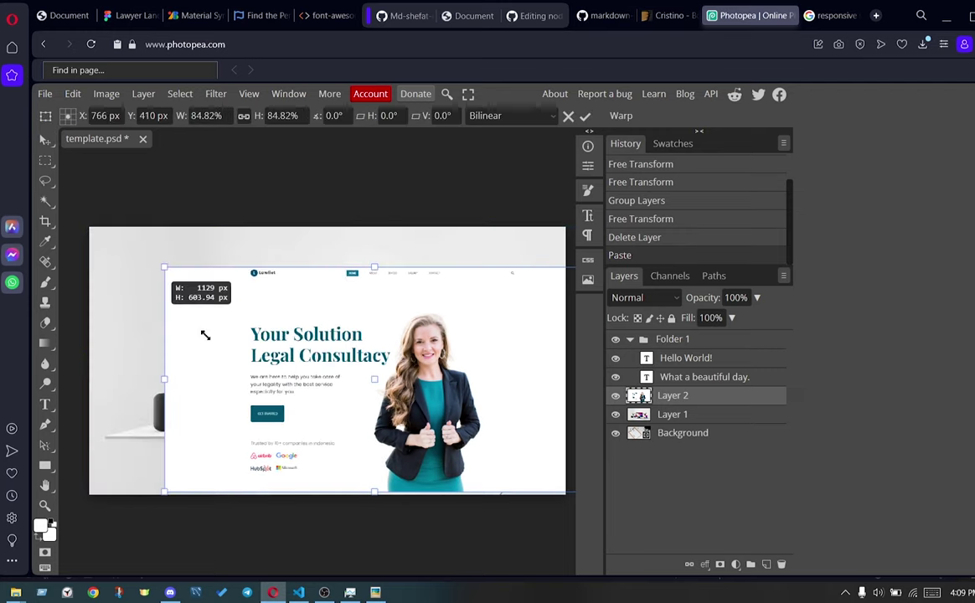
{"action": "left_click_drag", "start_coordinate": [527, 455], "coordinate": [363, 371]}
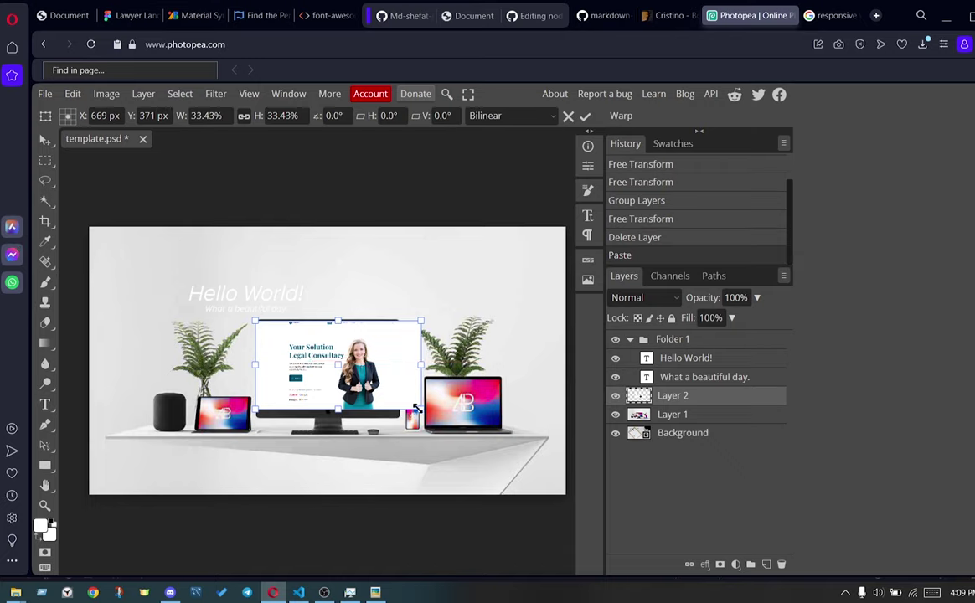
{"action": "left_click_drag", "start_coordinate": [415, 407], "coordinate": [400, 394]}
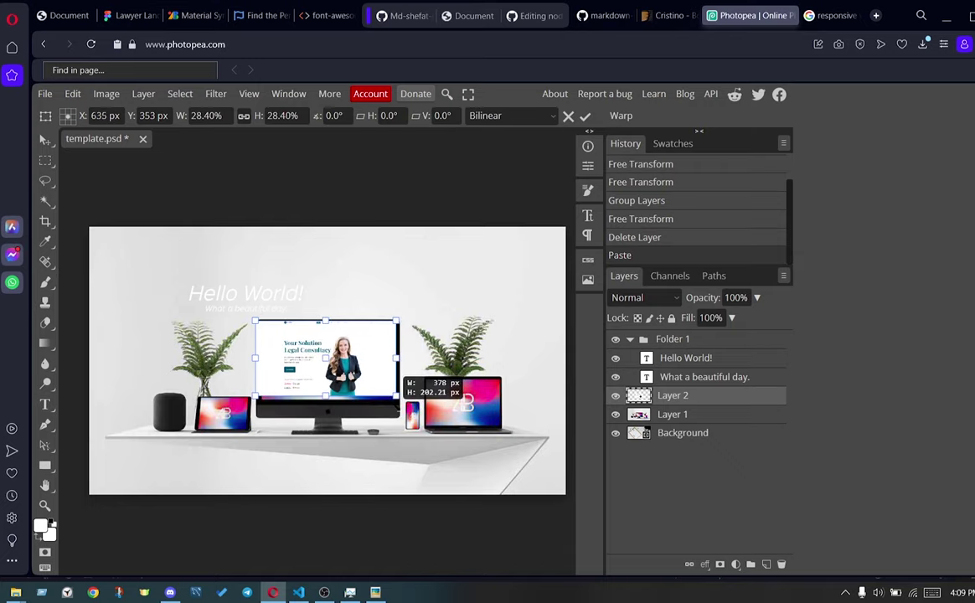
{"action": "left_click_drag", "start_coordinate": [376, 376], "coordinate": [378, 380]}
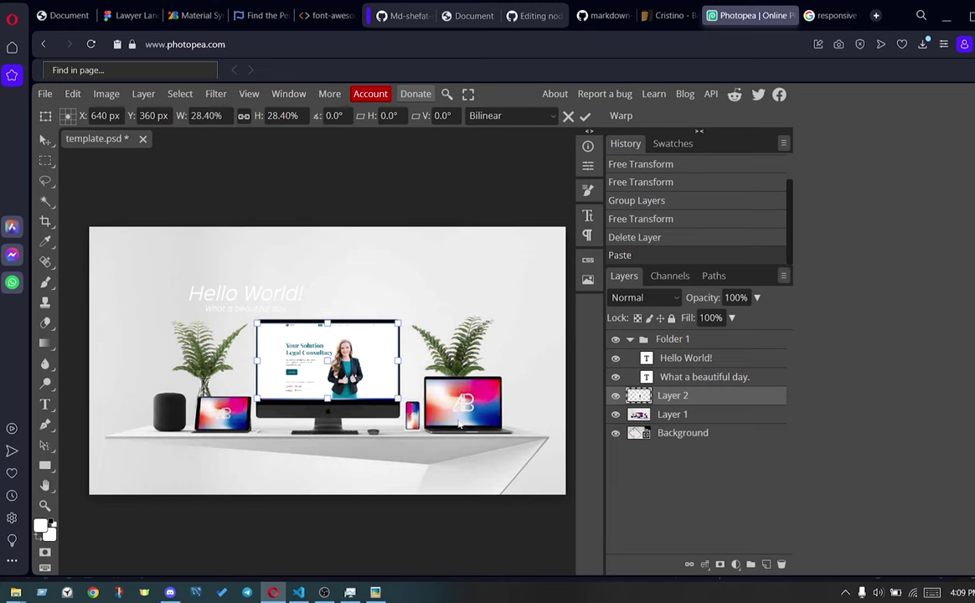
{"action": "key", "text": "Return"}
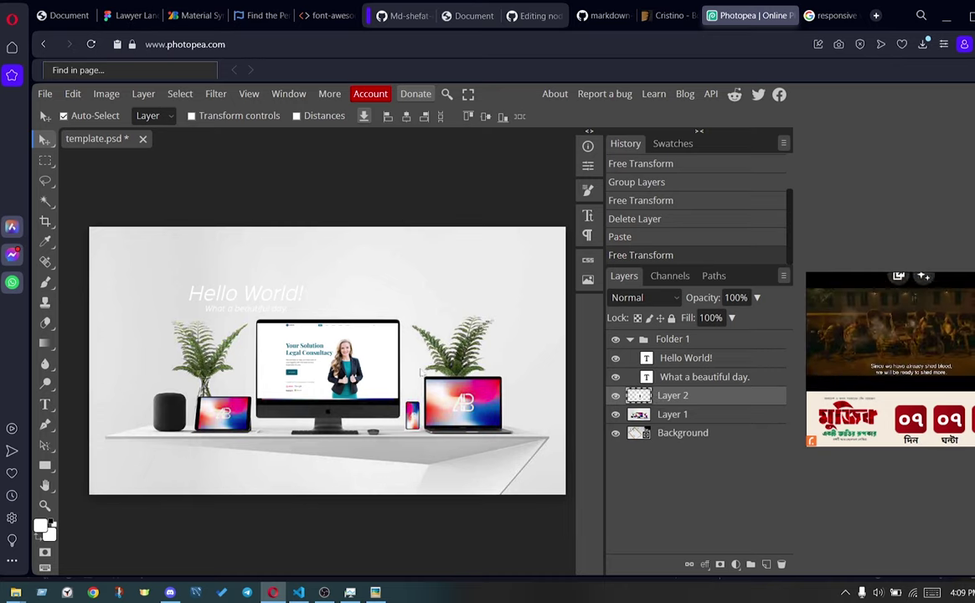
{"action": "key", "text": "ctrl+j"}
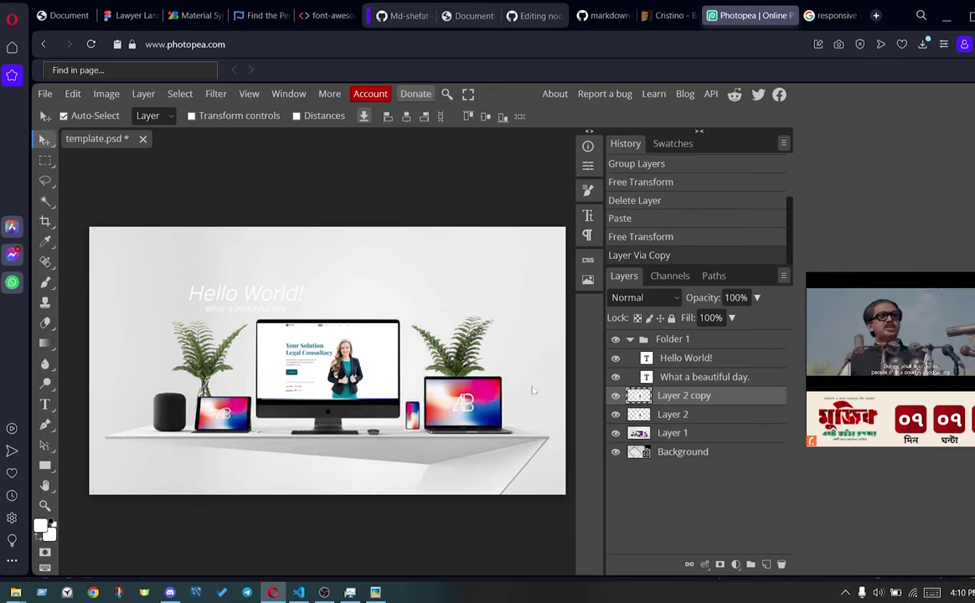
Scale Layer 2 copy to about half and move it onto the laptop screen
{"action": "key", "text": "ctrl+t"}
{"action": "mouse_move", "coordinate": [258, 321]}
{"action": "left_mouse_down"}
{"action": "mouse_move", "coordinate": [327, 361]}
{"action": "mouse_move", "coordinate": [443, 373]}
{"action": "mouse_move", "coordinate": [451, 397]}
{"action": "left_mouse_up"}
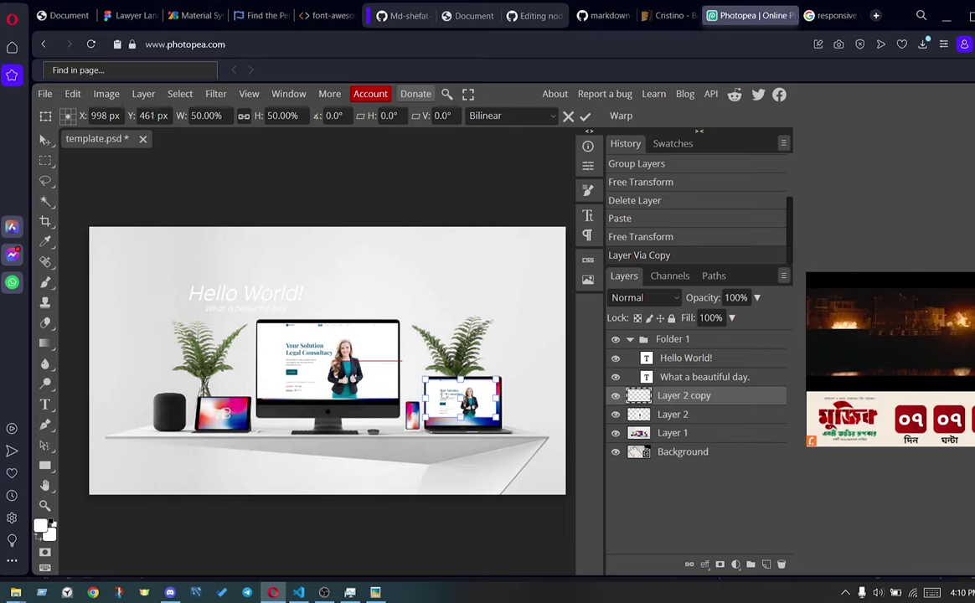
{"action": "left_click_drag", "start_coordinate": [437, 379], "coordinate": [437, 377]}
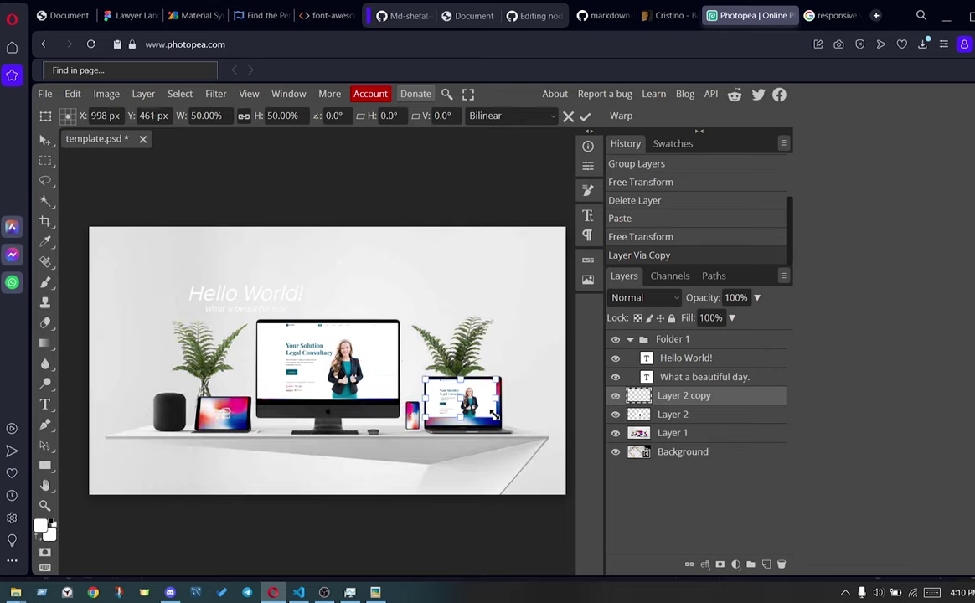
{"action": "left_click_drag", "start_coordinate": [494, 413], "coordinate": [493, 408]}
{"action": "key", "text": "Return"}
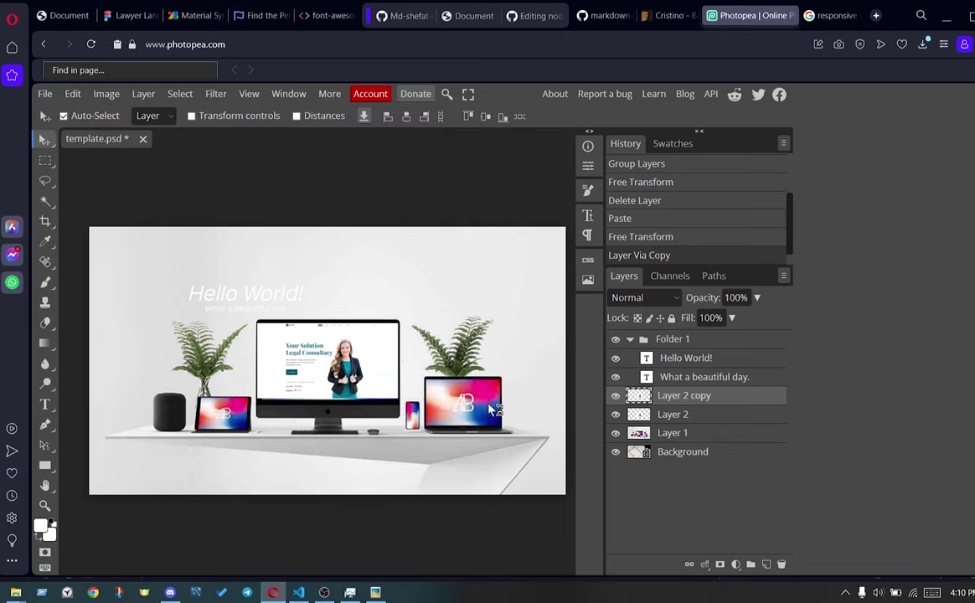
{"action": "scroll", "coordinate": [654, 243], "scroll_direction": "down", "scroll_amount": 1}
{"action": "scroll", "coordinate": [655, 251], "scroll_direction": "down", "scroll_amount": 1}
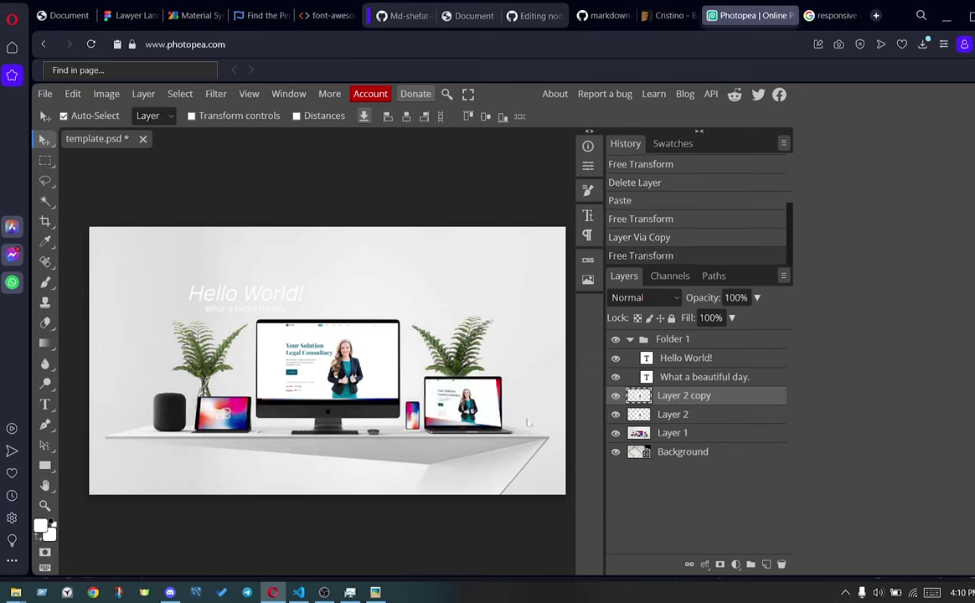
Distort the copy's corners to match the laptop screen, then duplicate the layer
{"action": "key", "text": "ctrl+t"}
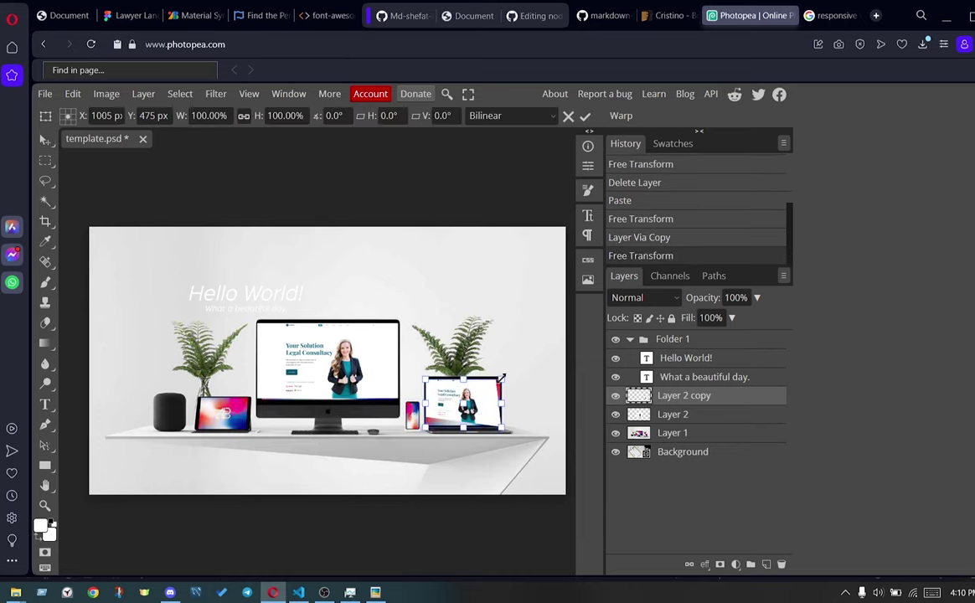
{"action": "left_click_drag", "start_coordinate": [501, 378], "coordinate": [505, 377]}
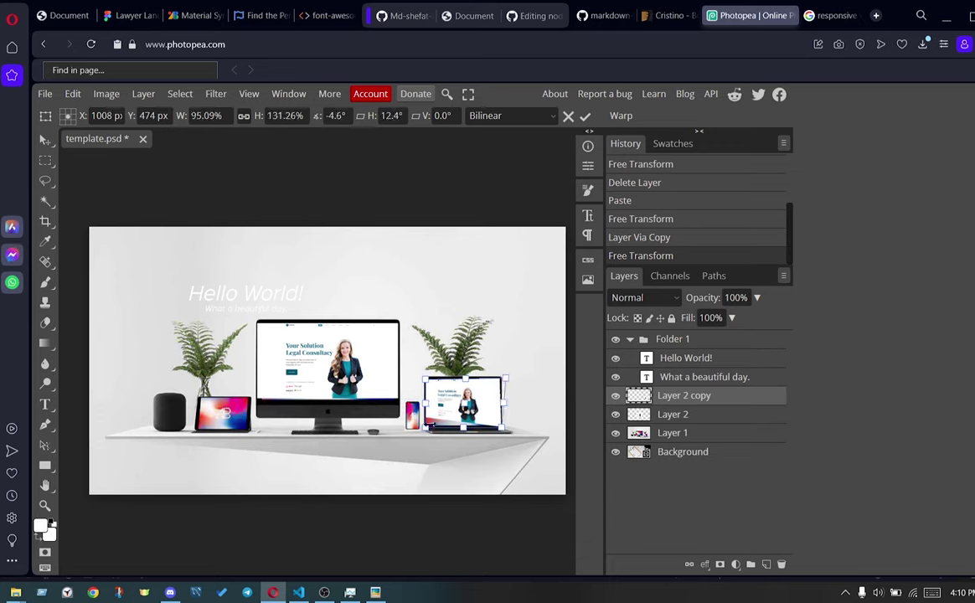
{"action": "left_click_drag", "start_coordinate": [429, 429], "coordinate": [423, 438]}
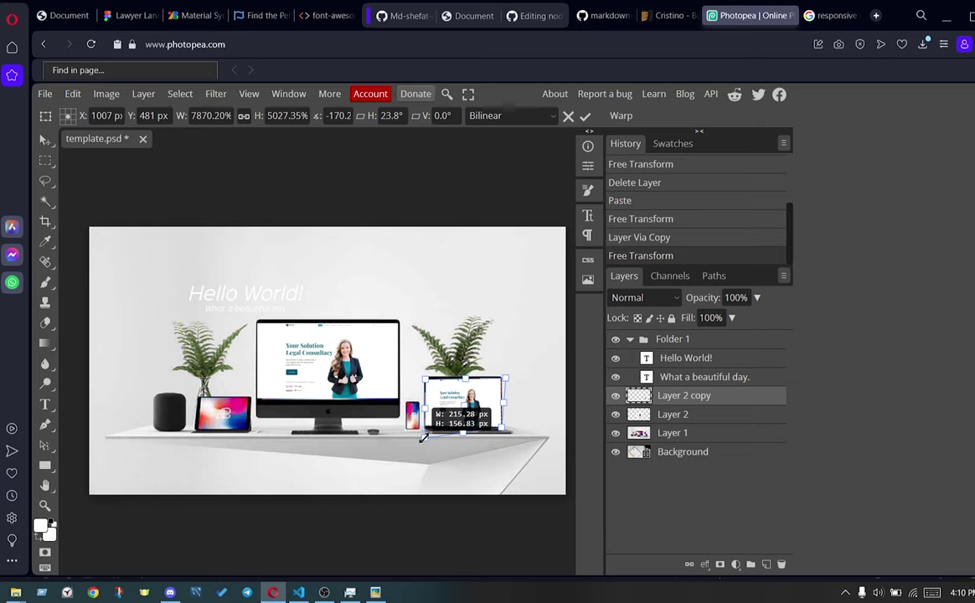
{"action": "left_click_drag", "start_coordinate": [423, 437], "coordinate": [424, 437]}
{"action": "key", "text": "Return"}
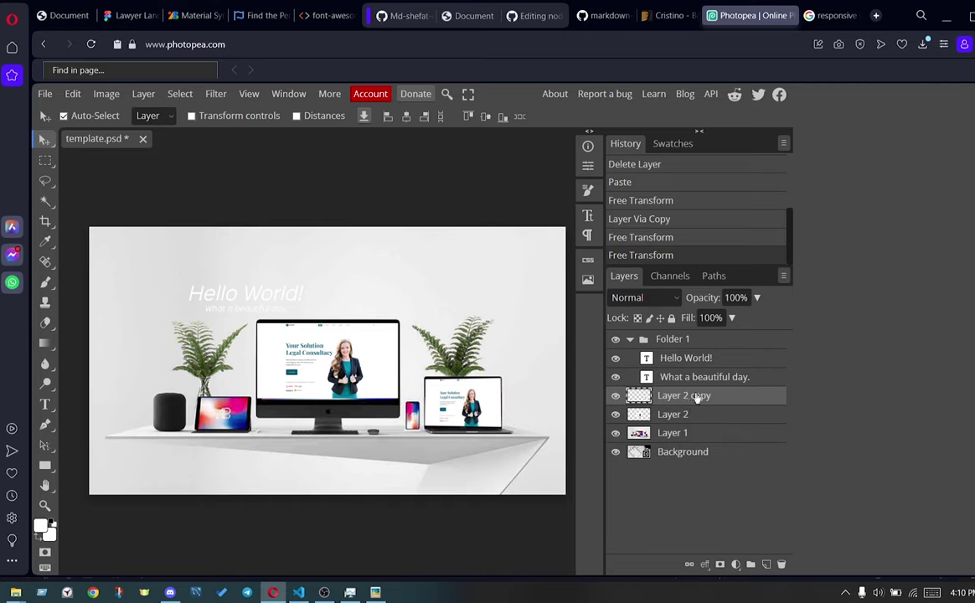
{"action": "key", "text": "ctrl+j"}
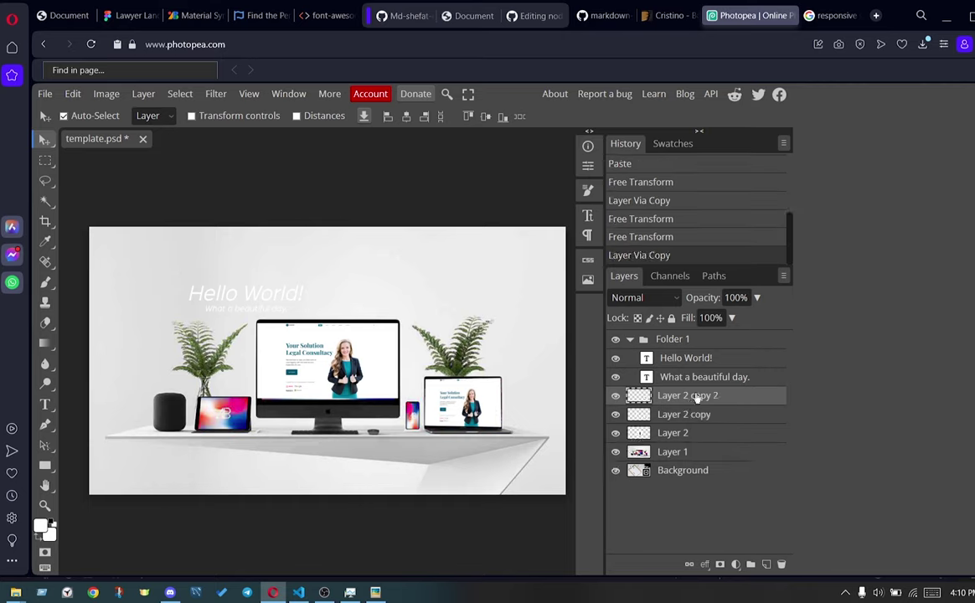
Move Layer 2 copy 2 onto the left tablet and reshape it toward its screen
{"action": "key", "text": "ctrl+t"}
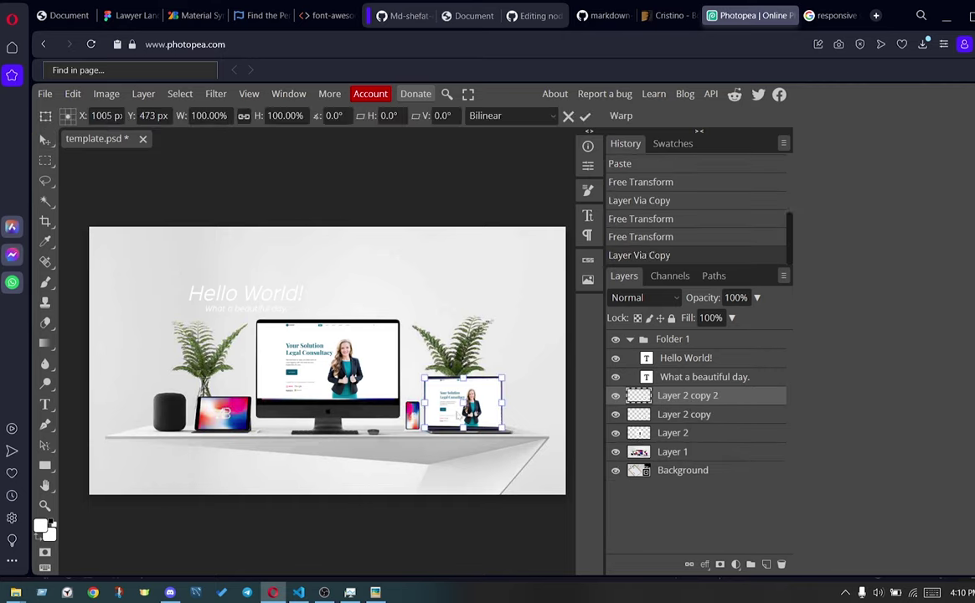
{"action": "left_click_drag", "start_coordinate": [462, 403], "coordinate": [235, 406]}
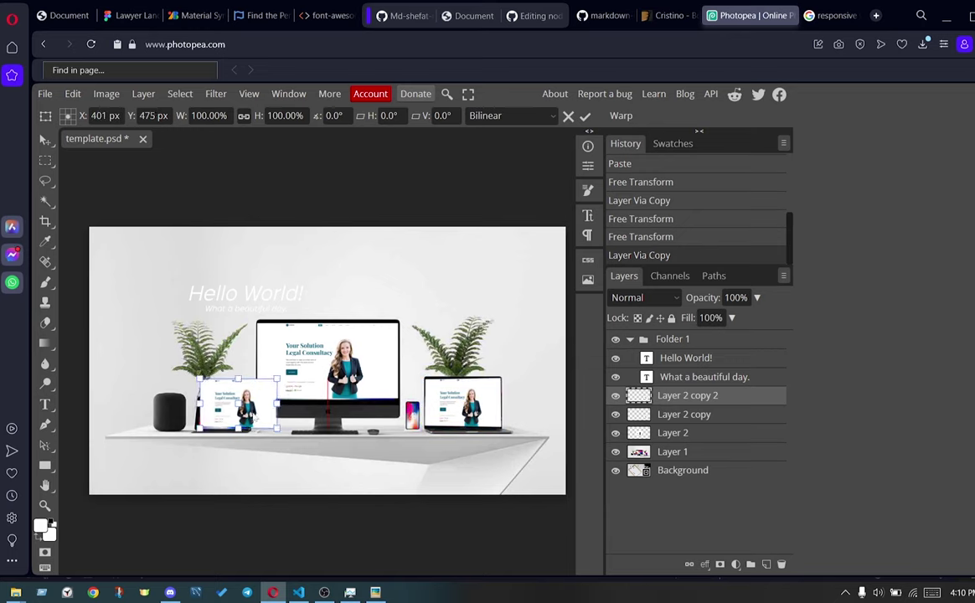
{"action": "mouse_move", "coordinate": [196, 377]}
{"action": "left_mouse_down"}
{"action": "mouse_move", "coordinate": [197, 394]}
{"action": "mouse_move", "coordinate": [245, 402]}
{"action": "mouse_move", "coordinate": [264, 427]}
{"action": "left_mouse_up"}
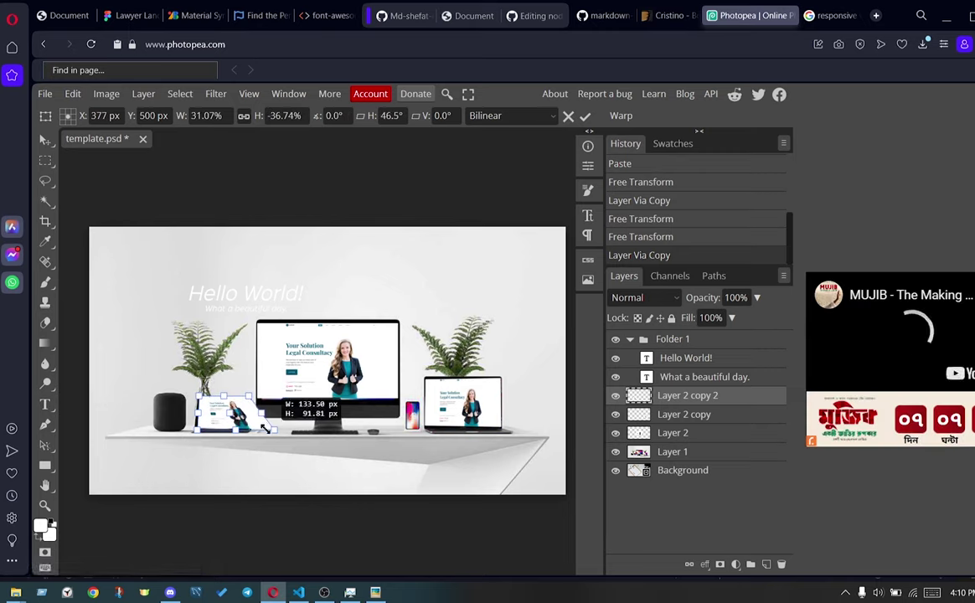
{"action": "left_click_drag", "start_coordinate": [264, 427], "coordinate": [247, 427]}
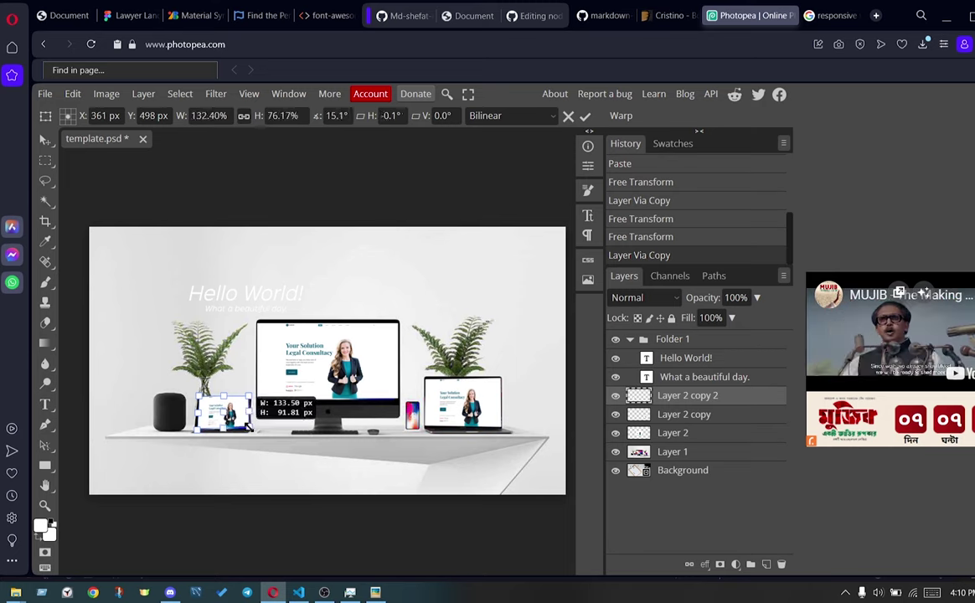
{"action": "key", "text": "Return"}
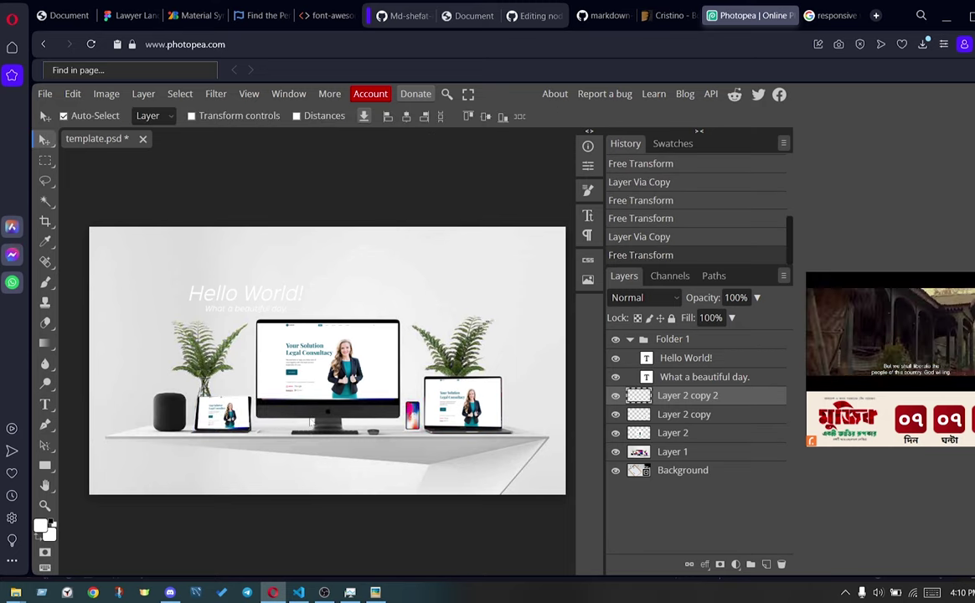
Shorten the tablet screenshot from the top and resize it to cover the screen
{"action": "key", "text": "ctrl+t"}
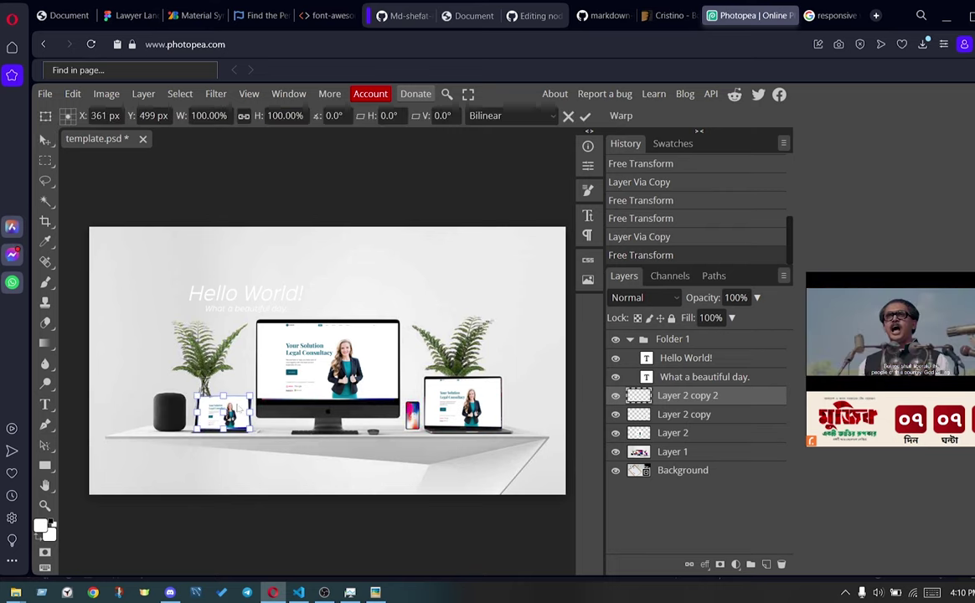
{"action": "left_click_drag", "start_coordinate": [222, 394], "coordinate": [225, 396]}
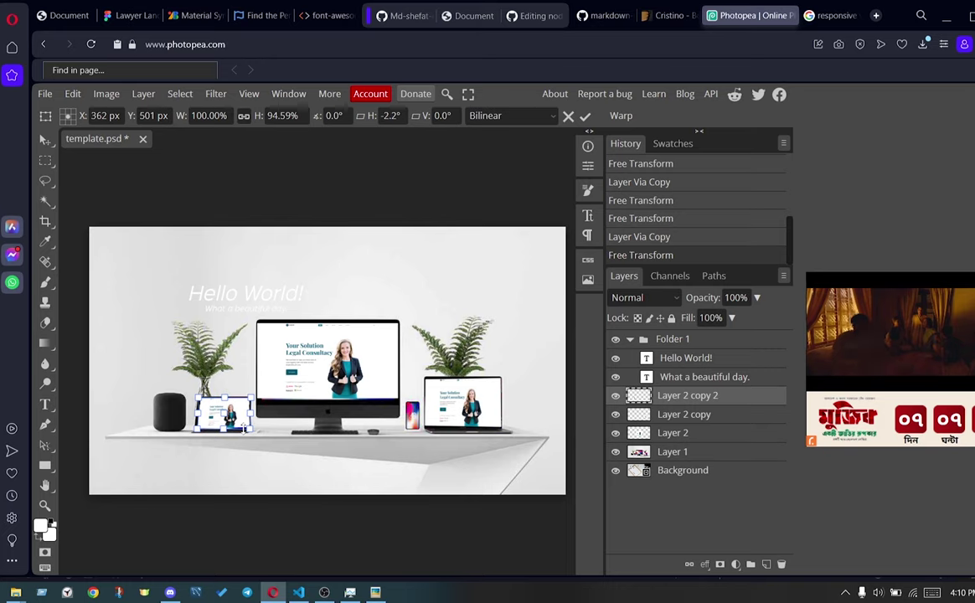
{"action": "left_click_drag", "start_coordinate": [245, 428], "coordinate": [247, 427]}
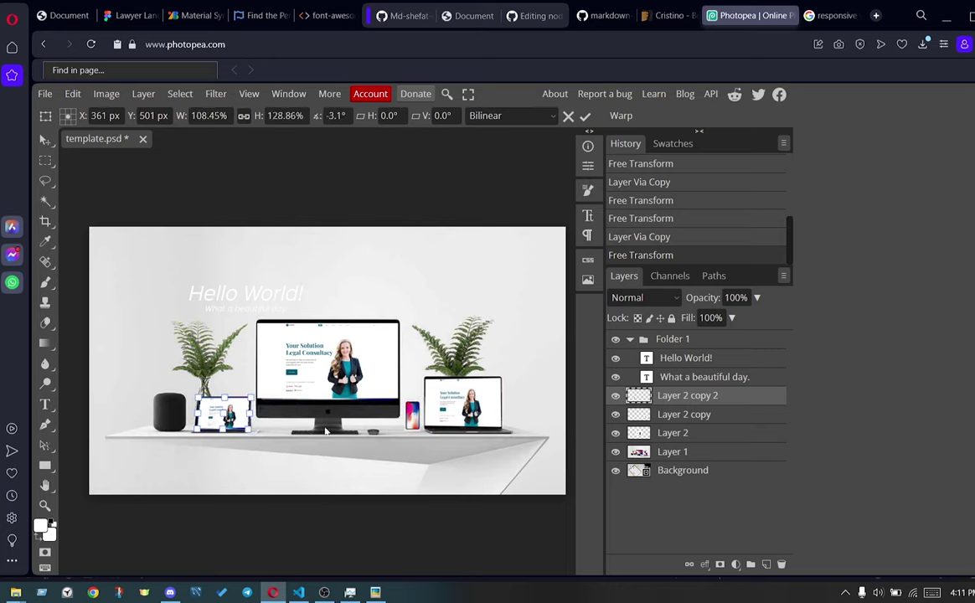
{"action": "key", "text": "Return"}
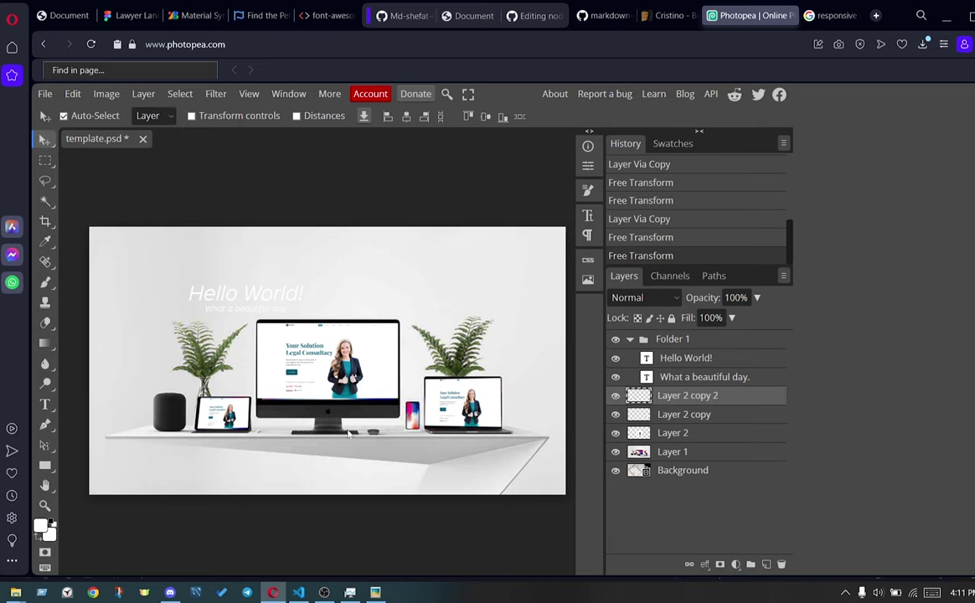
Open the locally served Lawliet site with DevTools and narrow the page to phone width
{"action": "left_click", "coordinate": [118, 16]}
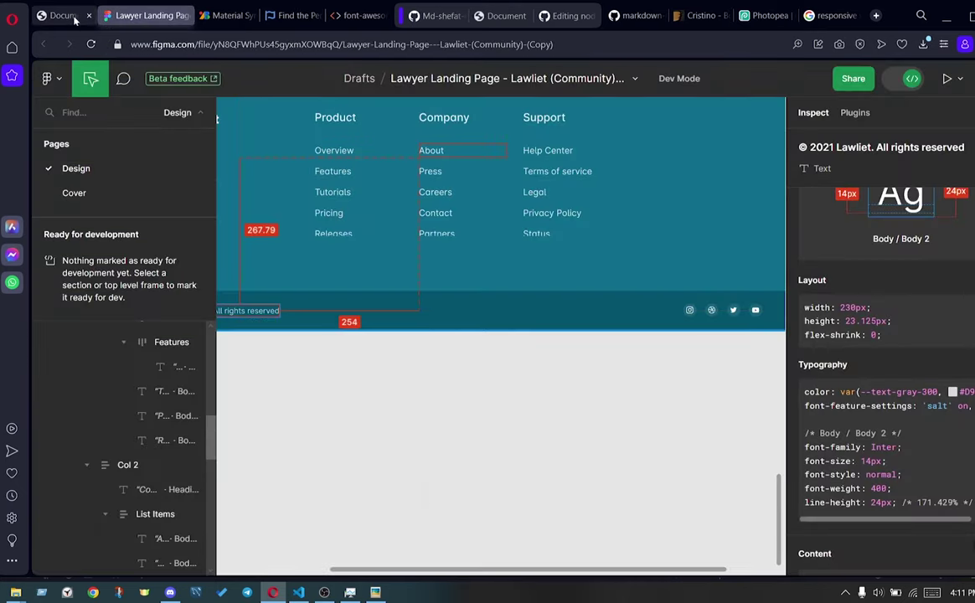
{"action": "left_click", "coordinate": [71, 16]}
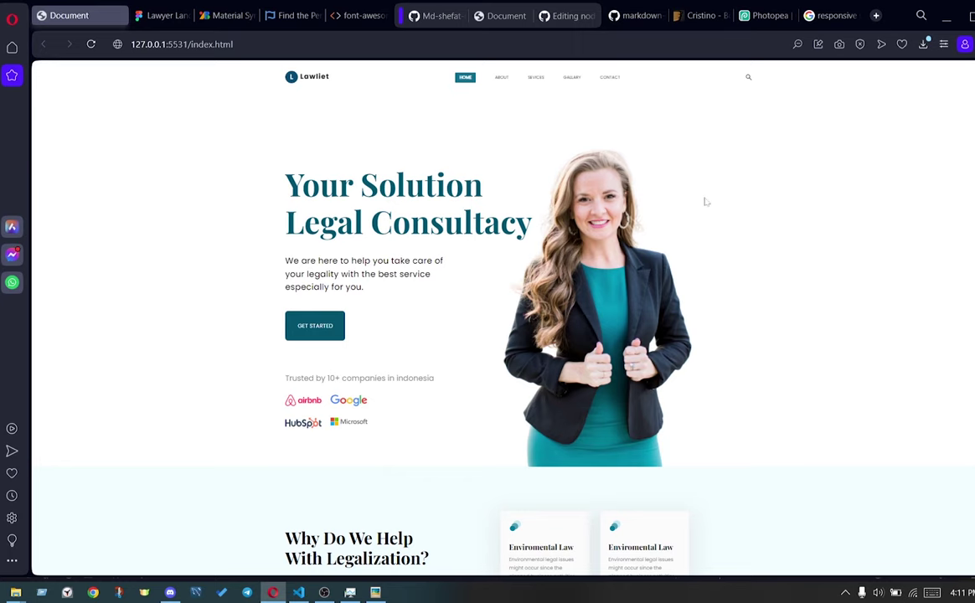
{"action": "right_click", "coordinate": [705, 201]}
{"action": "left_click", "coordinate": [764, 446]}
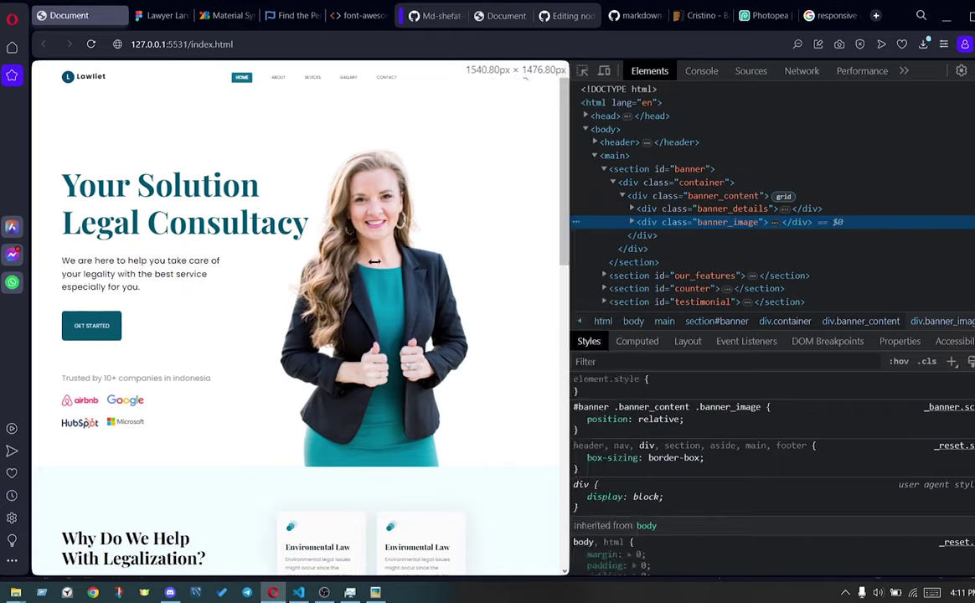
{"action": "left_click_drag", "start_coordinate": [374, 261], "coordinate": [323, 287]}
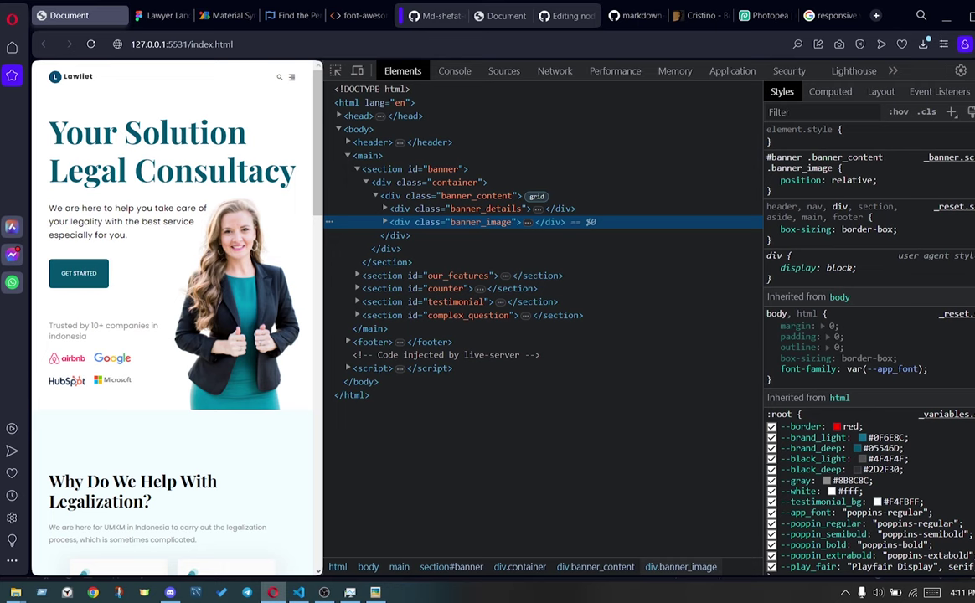
Snip the phone-width Lawliet page, then return to the Photopea mockup
{"action": "key", "text": "super+shift+s"}
{"action": "mouse_move", "coordinate": [34, 62]}
{"action": "left_mouse_down"}
{"action": "mouse_move", "coordinate": [147, 191]}
{"action": "mouse_move", "coordinate": [308, 409]}
{"action": "left_mouse_up"}
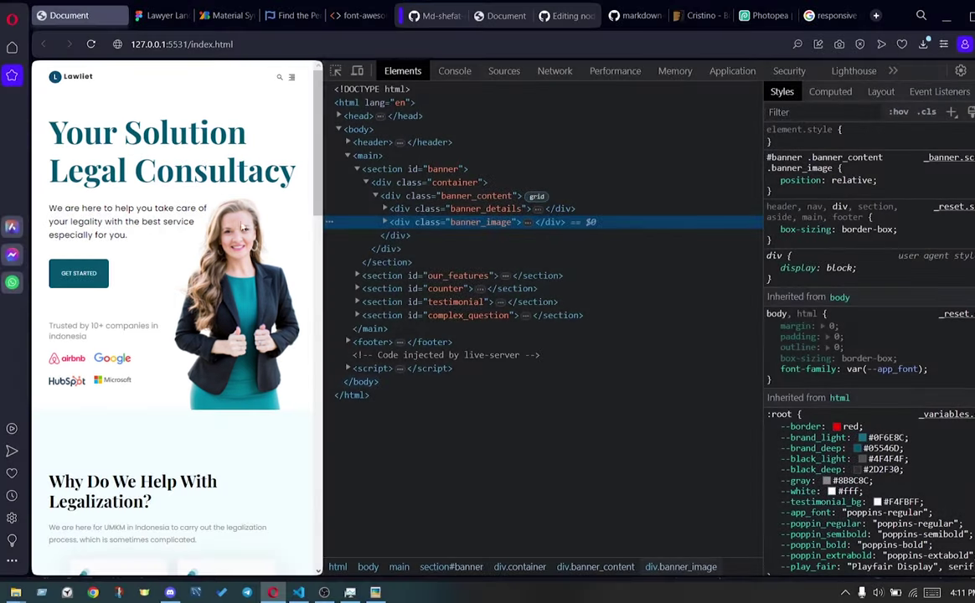
{"action": "left_click", "coordinate": [162, 14]}
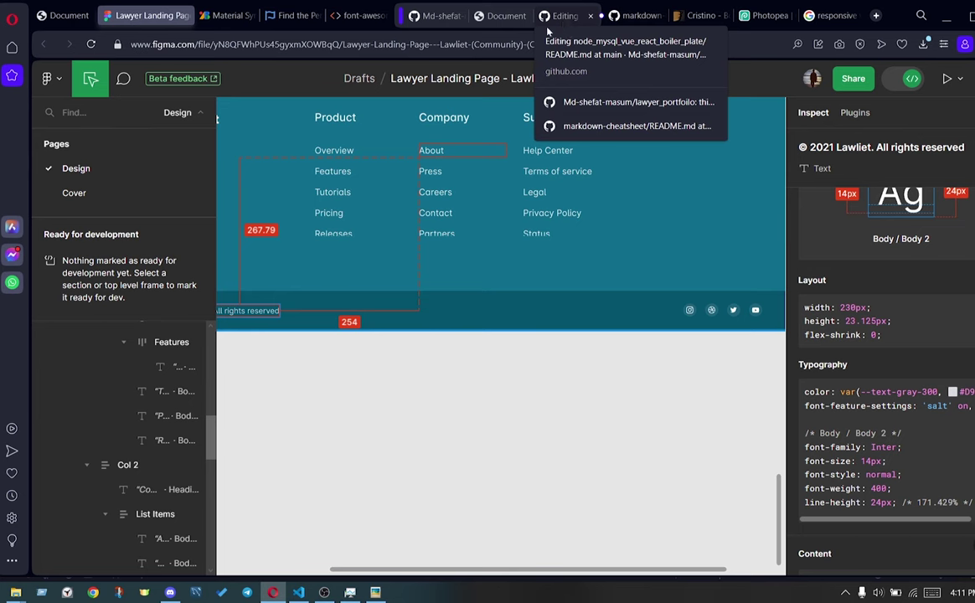
{"action": "left_click", "coordinate": [749, 16]}
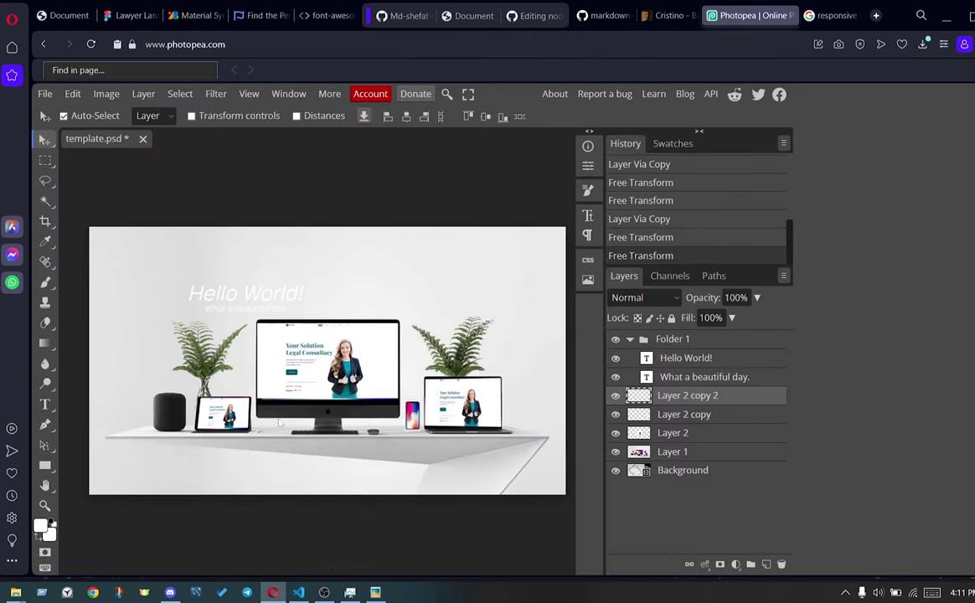
Paste the phone-width snip as Layer 3, then shrink and skew it onto the small phone
{"action": "key", "text": "ctrl+v"}
{"action": "left_click_drag", "start_coordinate": [176, 311], "coordinate": [413, 365]}
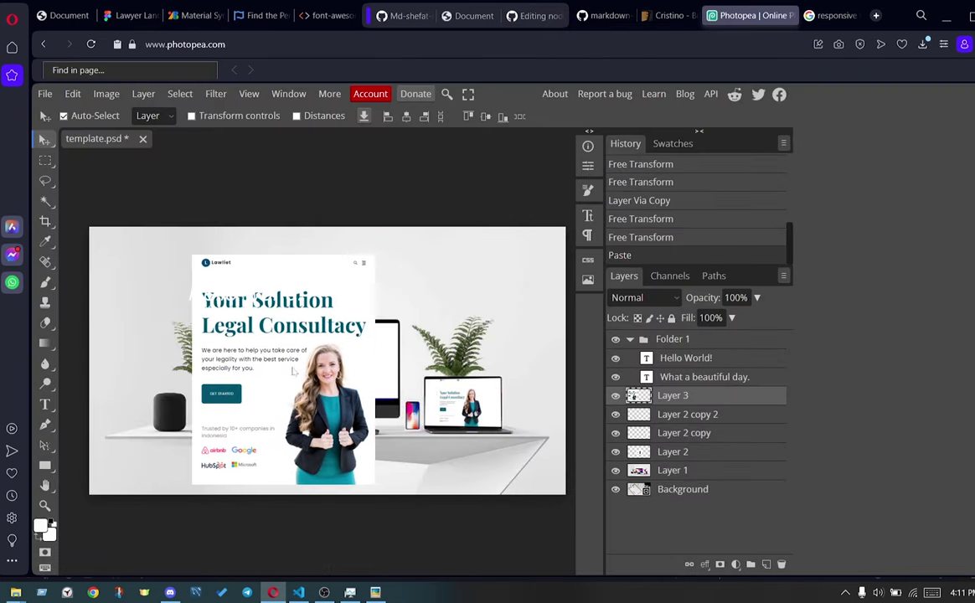
{"action": "key", "text": "ctrl+t"}
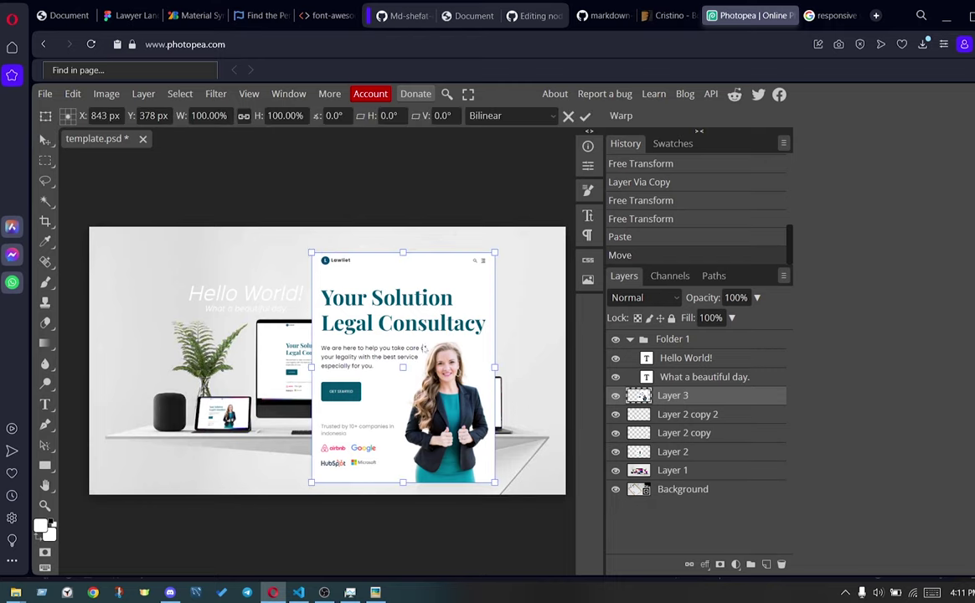
{"action": "left_click_drag", "start_coordinate": [309, 248], "coordinate": [471, 454]}
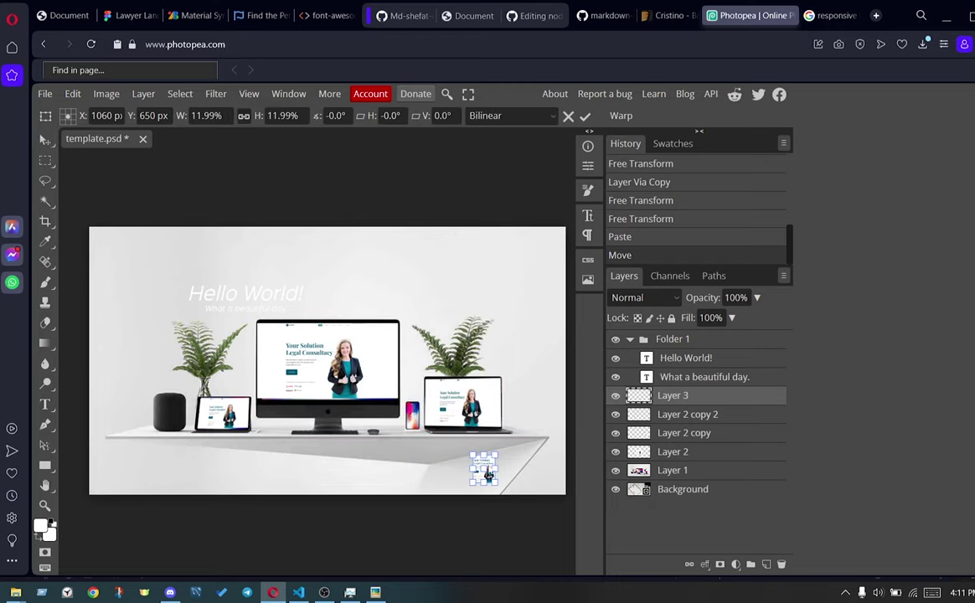
{"action": "left_click_drag", "start_coordinate": [488, 475], "coordinate": [421, 421]}
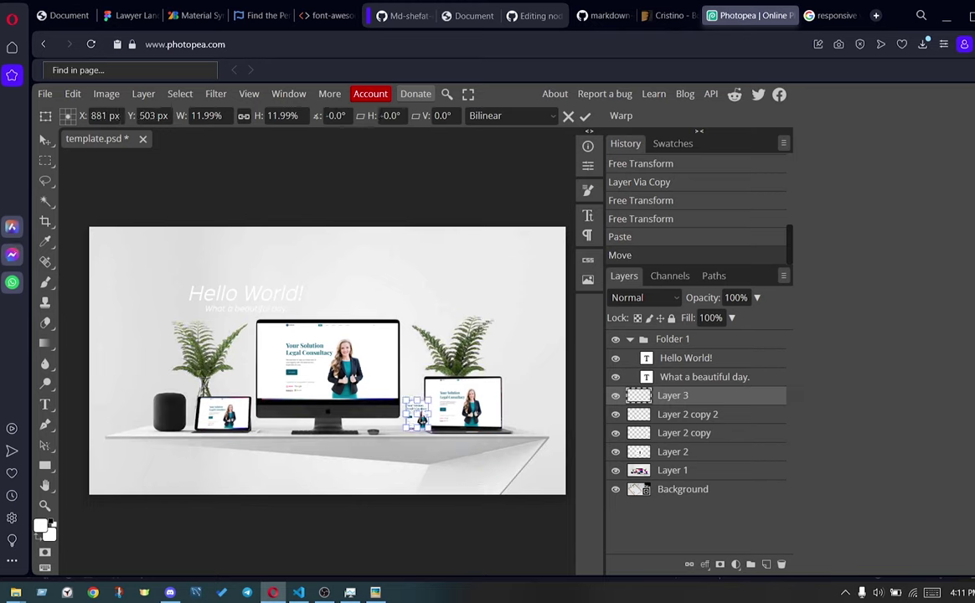
{"action": "left_click_drag", "start_coordinate": [424, 414], "coordinate": [417, 415]}
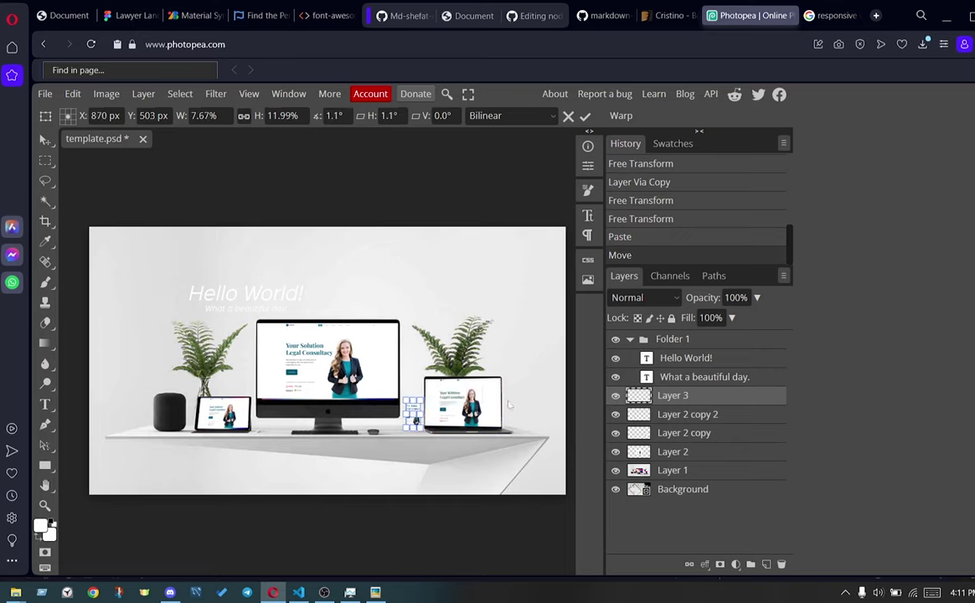
{"action": "key", "text": "Return"}
{"action": "key", "text": "Left"}
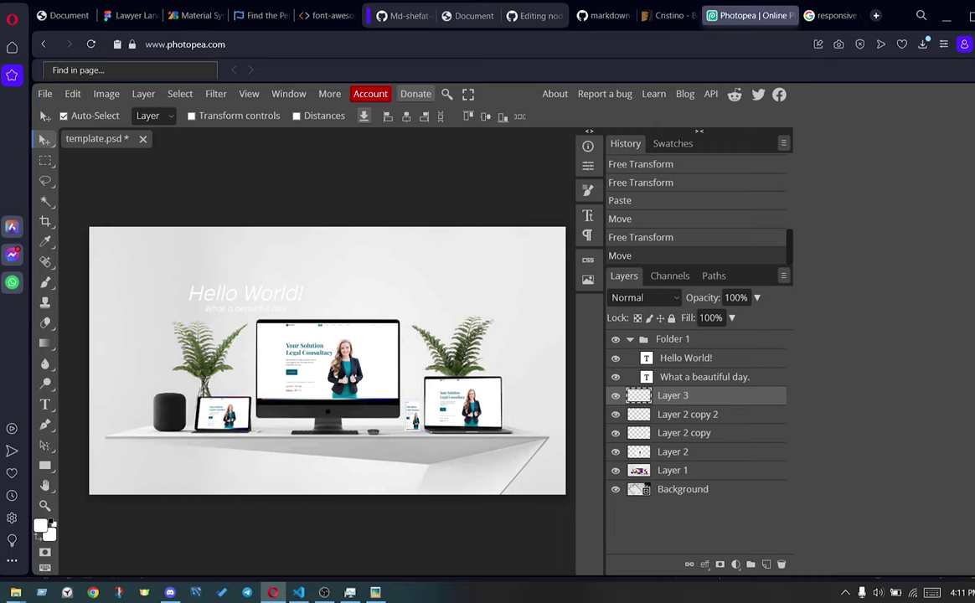
{"action": "scroll", "coordinate": [536, 335], "scroll_direction": "up", "scroll_amount": 2}
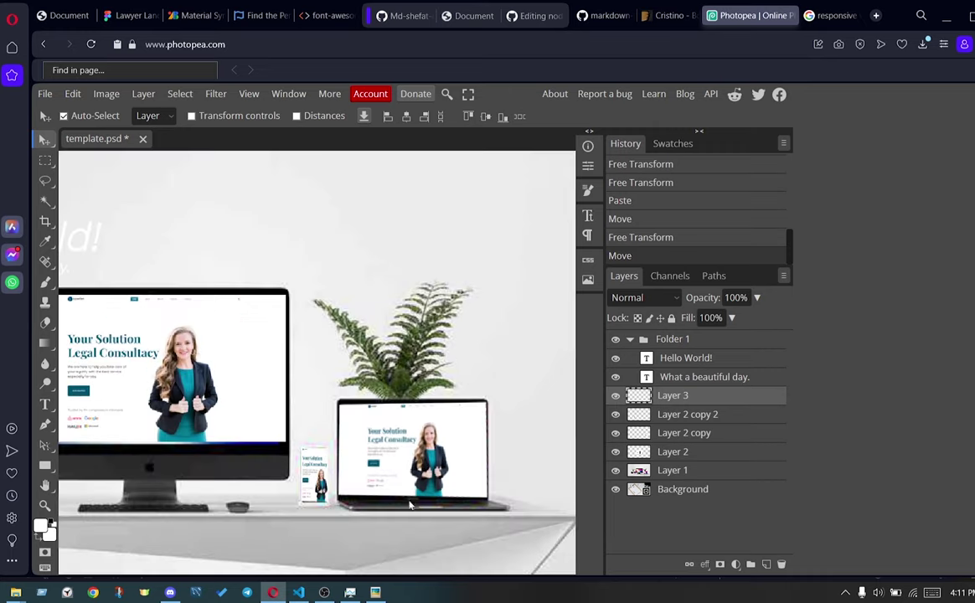
Drag Layer 3's edges and corner until the screenshot matches the phone screen outline
{"action": "scroll", "coordinate": [436, 448], "scroll_direction": "up", "scroll_amount": 2}
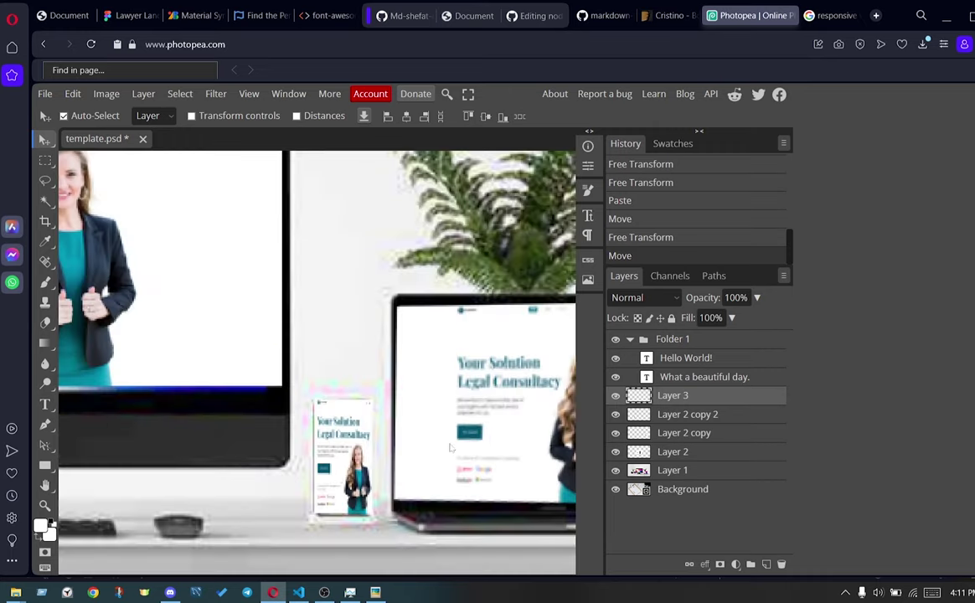
{"action": "key", "text": "ctrl+t"}
{"action": "left_click_drag", "start_coordinate": [374, 459], "coordinate": [369, 462]}
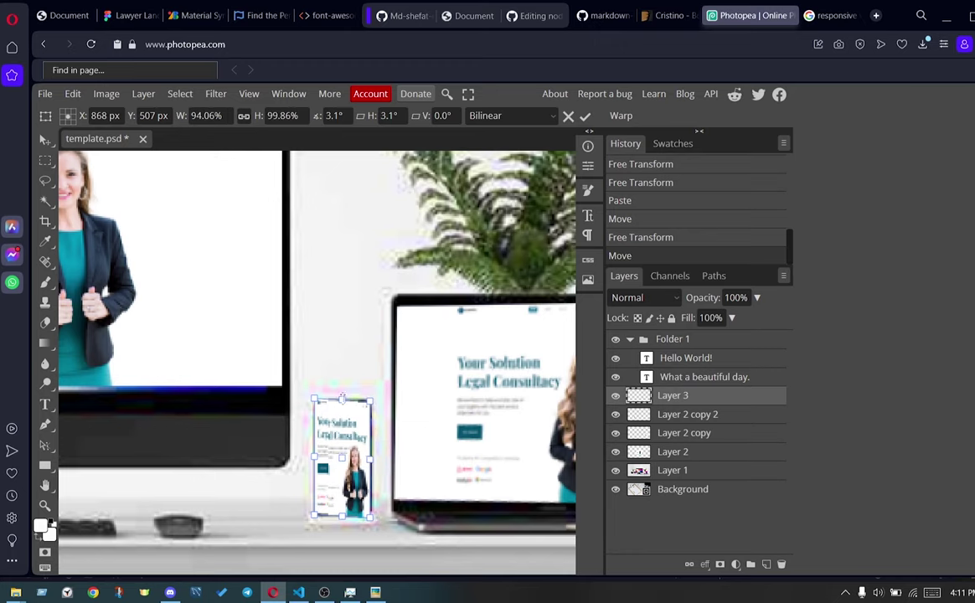
{"action": "left_click_drag", "start_coordinate": [341, 399], "coordinate": [343, 405]}
{"action": "left_click_drag", "start_coordinate": [314, 459], "coordinate": [319, 459]}
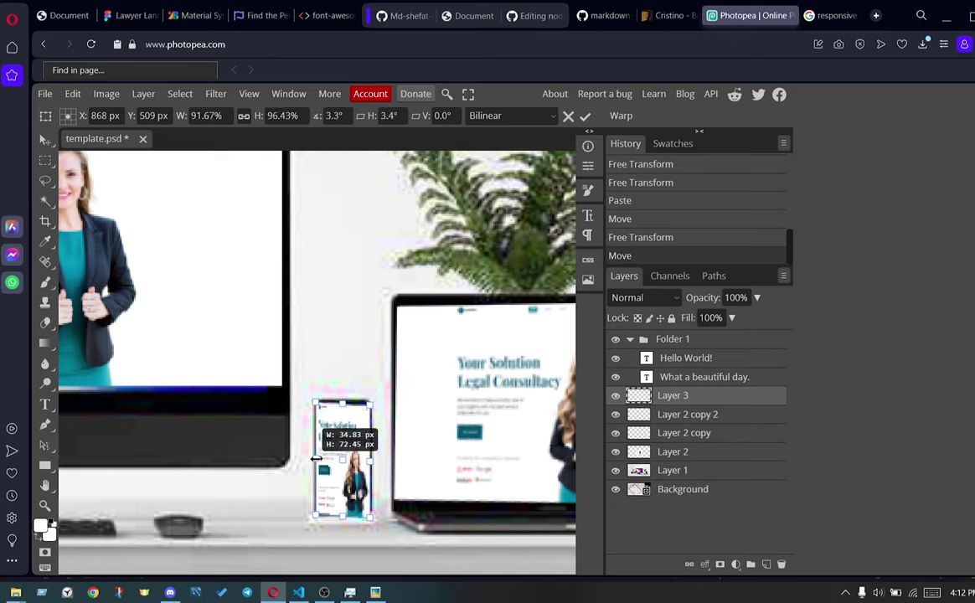
{"action": "mouse_move", "coordinate": [343, 513]}
{"action": "left_mouse_down"}
{"action": "mouse_move", "coordinate": [368, 514]}
{"action": "mouse_move", "coordinate": [375, 480]}
{"action": "left_mouse_up"}
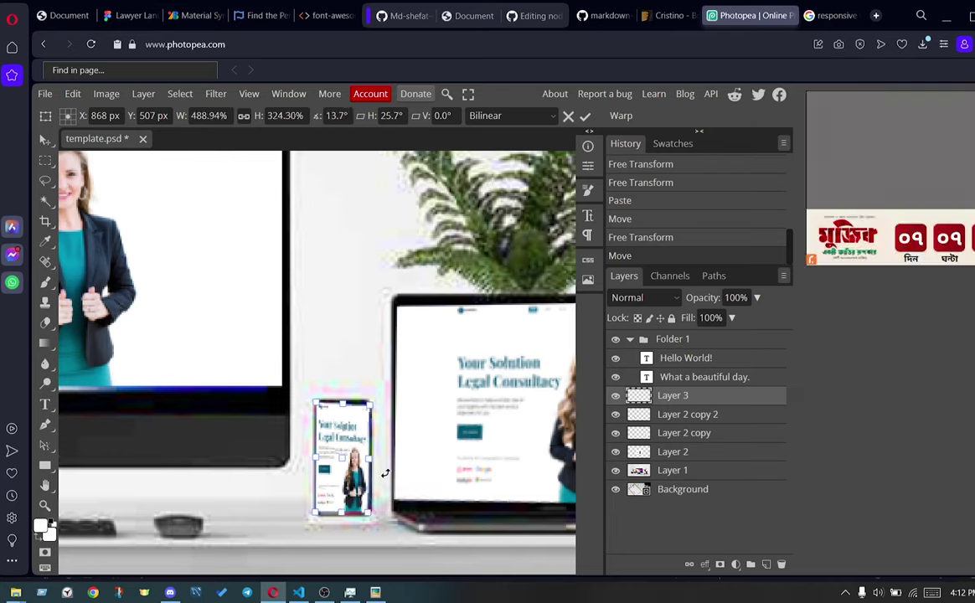
{"action": "left_click_drag", "start_coordinate": [314, 402], "coordinate": [314, 403]}
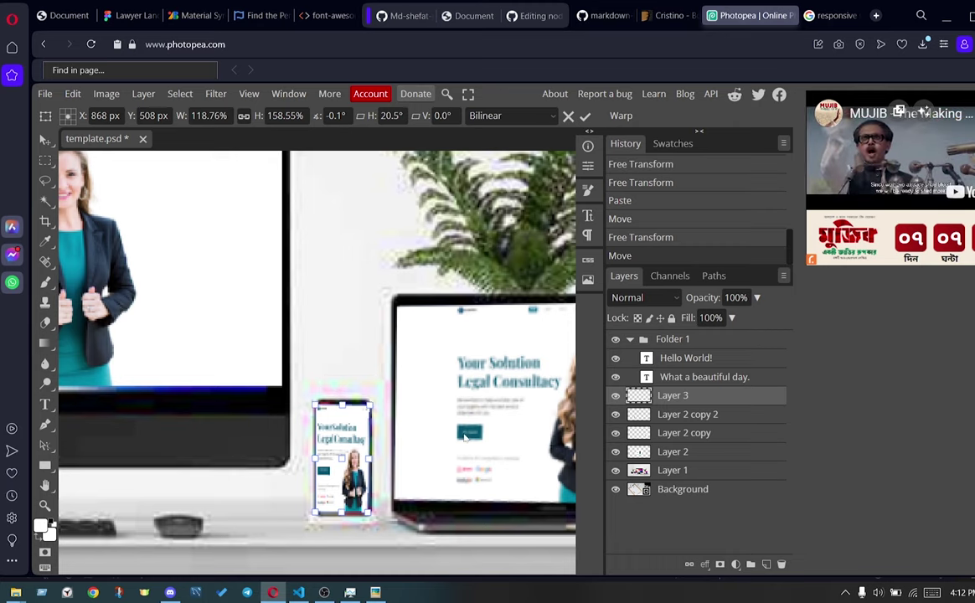
{"action": "key", "text": "Return"}
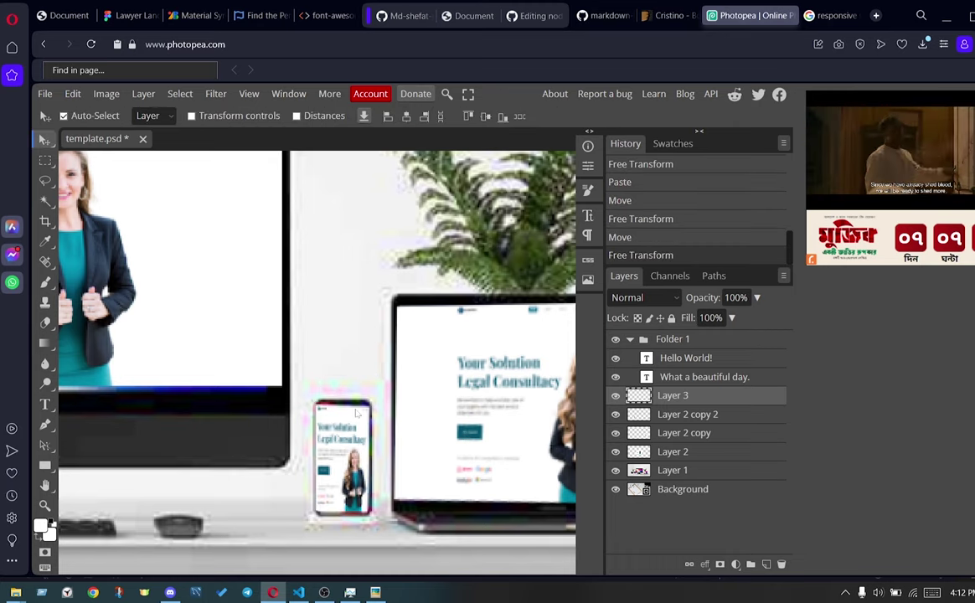
{"action": "left_click", "coordinate": [356, 414]}
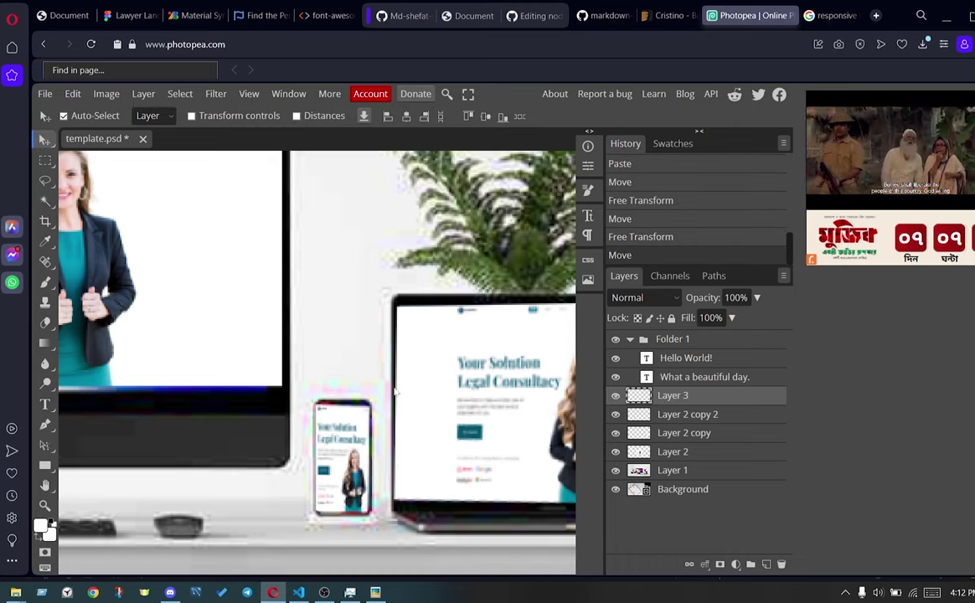
{"action": "scroll", "coordinate": [395, 391], "scroll_direction": "down", "scroll_amount": 3}
{"action": "scroll", "coordinate": [469, 368], "scroll_direction": "down", "scroll_amount": 3}
{"action": "scroll", "coordinate": [535, 348], "scroll_direction": "down", "scroll_amount": 2}
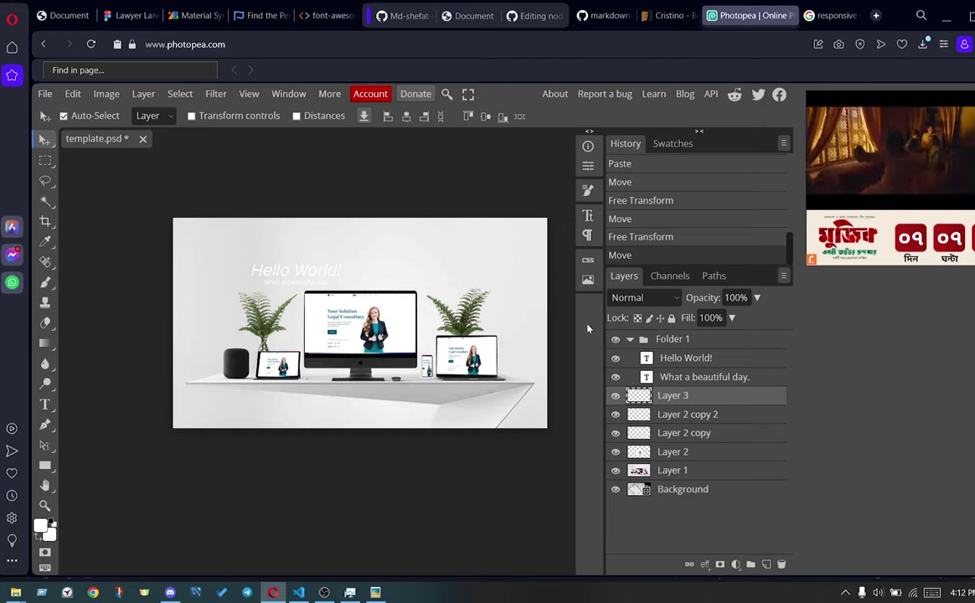
Draw a black rectangle and position it just under the Hello World! heading
{"action": "left_click", "coordinate": [47, 465]}
{"action": "left_click_drag", "start_coordinate": [217, 232], "coordinate": [353, 278]}
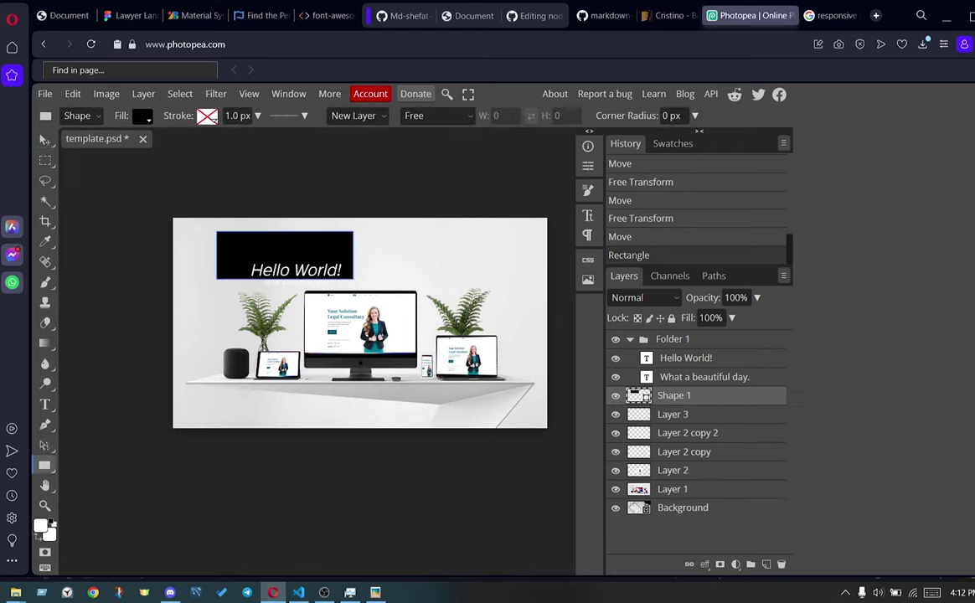
{"action": "left_click", "coordinate": [326, 253]}
{"action": "left_click", "coordinate": [326, 199]}
{"action": "mouse_move", "coordinate": [326, 244]}
{"action": "left_mouse_down"}
{"action": "mouse_move", "coordinate": [338, 253]}
{"action": "mouse_move", "coordinate": [318, 253]}
{"action": "left_mouse_up"}
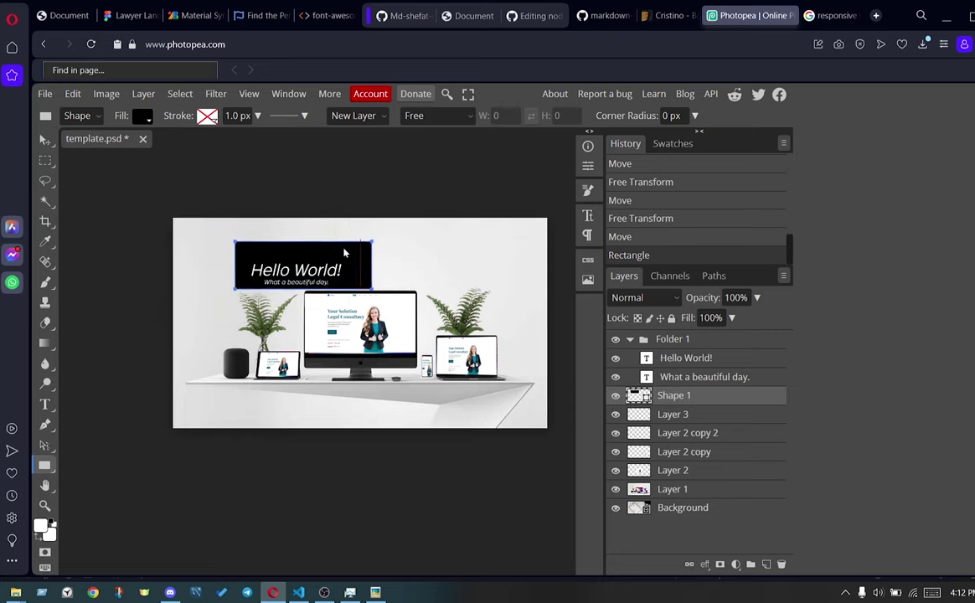
{"action": "left_click_drag", "start_coordinate": [318, 253], "coordinate": [309, 253]}
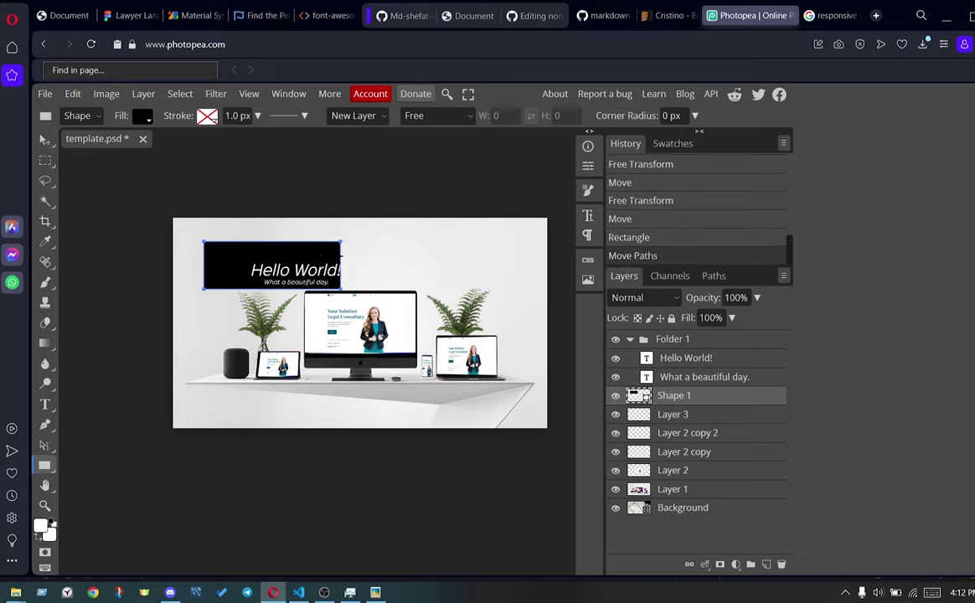
Widen, shorten and skew the black banner into a thin slanted parallelogram
{"action": "key", "text": "ctrl+t"}
{"action": "left_click_drag", "start_coordinate": [339, 265], "coordinate": [381, 264]}
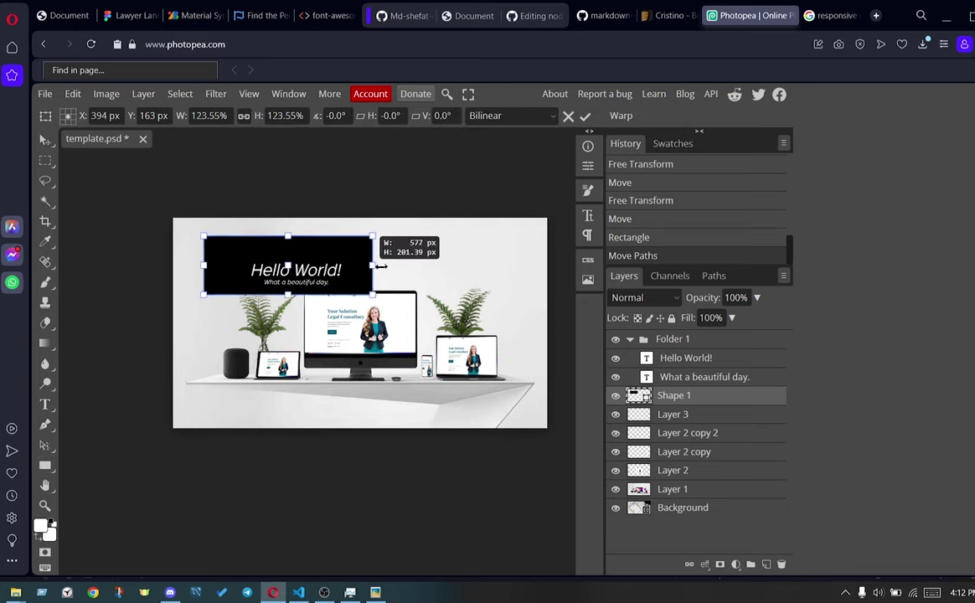
{"action": "left_click_drag", "start_coordinate": [292, 296], "coordinate": [292, 288]}
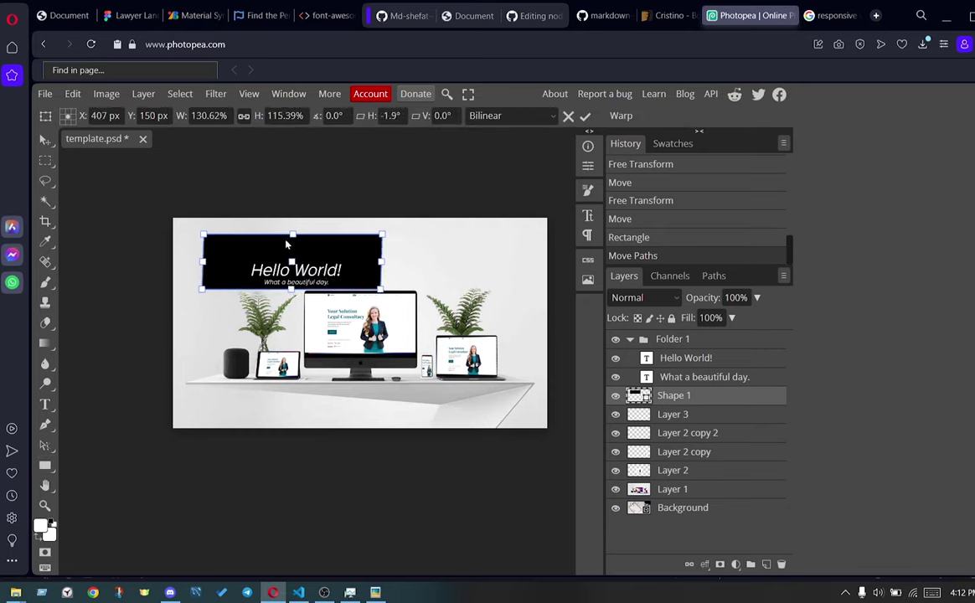
{"action": "left_click_drag", "start_coordinate": [291, 233], "coordinate": [317, 234]}
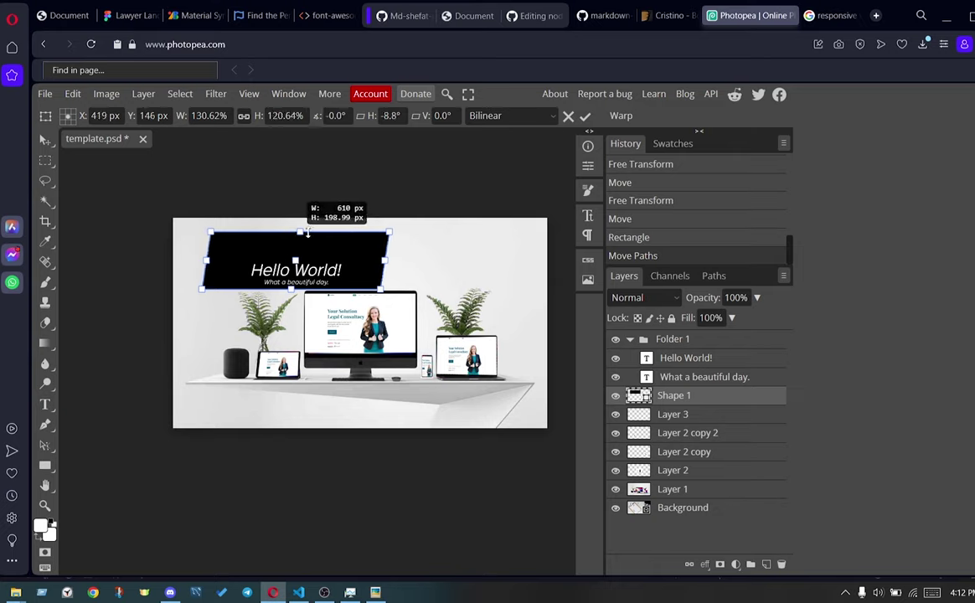
{"action": "mouse_move", "coordinate": [317, 234]}
{"action": "left_mouse_down"}
{"action": "mouse_move", "coordinate": [316, 249]}
{"action": "mouse_move", "coordinate": [414, 249]}
{"action": "left_mouse_up"}
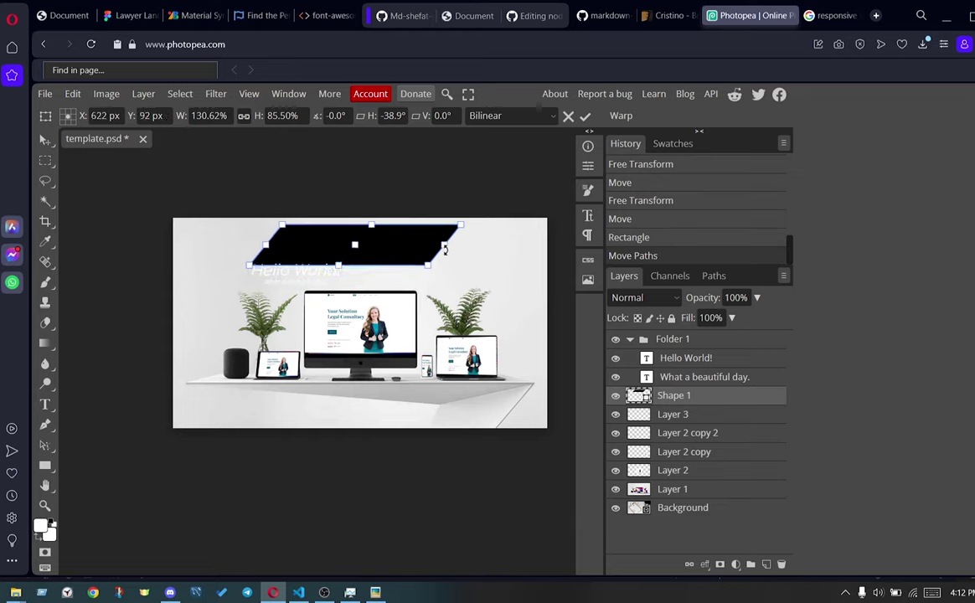
{"action": "left_click_drag", "start_coordinate": [441, 243], "coordinate": [463, 243]}
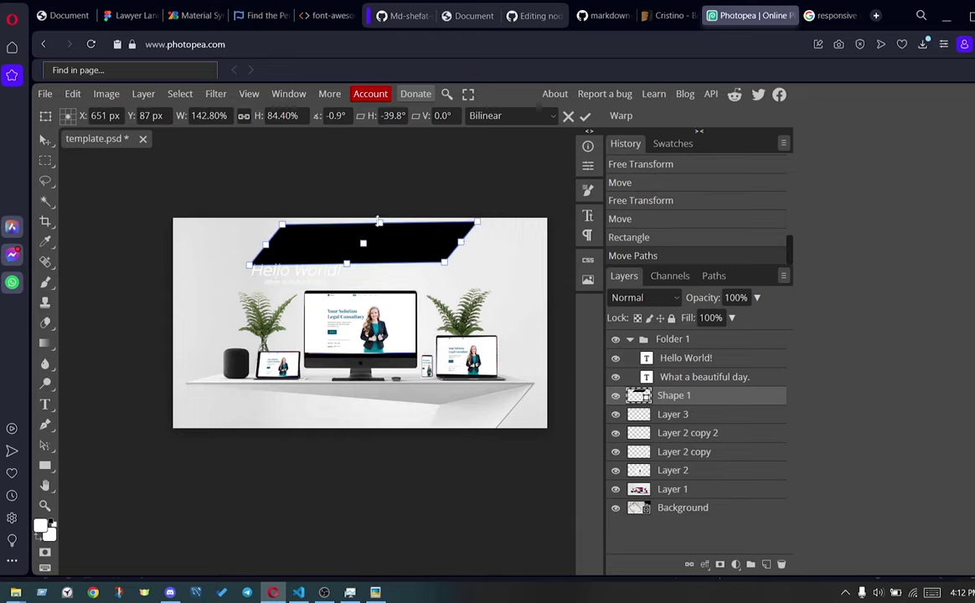
{"action": "left_click_drag", "start_coordinate": [378, 222], "coordinate": [381, 225]}
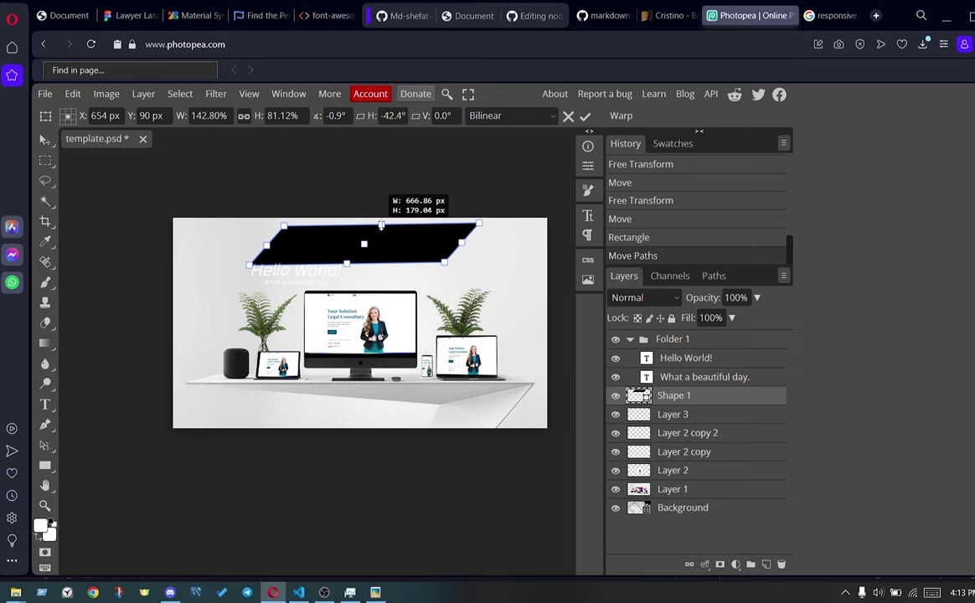
{"action": "left_click", "coordinate": [67, 17]}
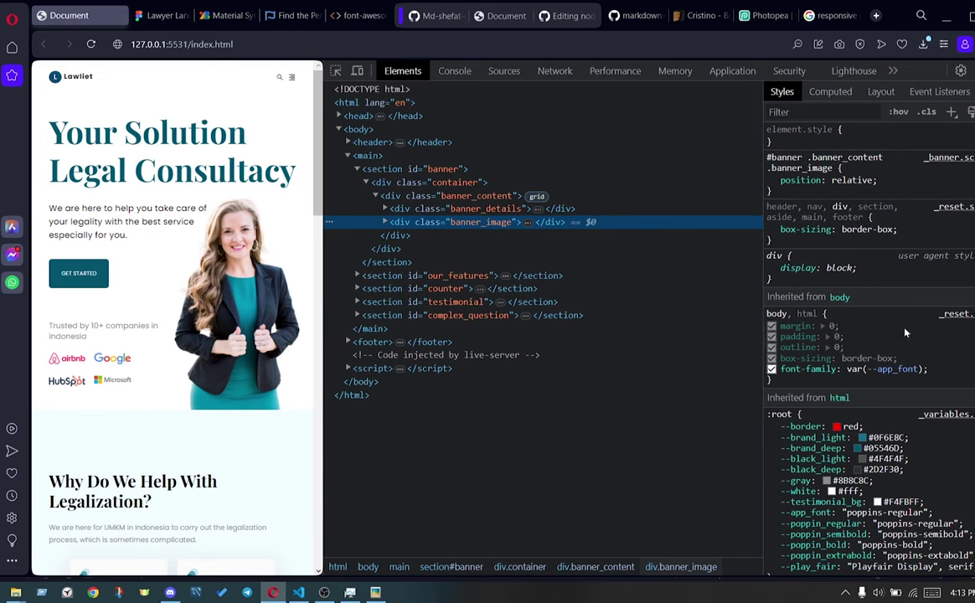
Copy the --brand_light value #0F6E8C from the DevTools Styles pane, then go back to Photopea
{"action": "scroll", "coordinate": [821, 297], "scroll_direction": "down", "scroll_amount": 5}
{"action": "scroll", "coordinate": [822, 297], "scroll_direction": "up", "scroll_amount": 2}
{"action": "left_click", "coordinate": [875, 228]}
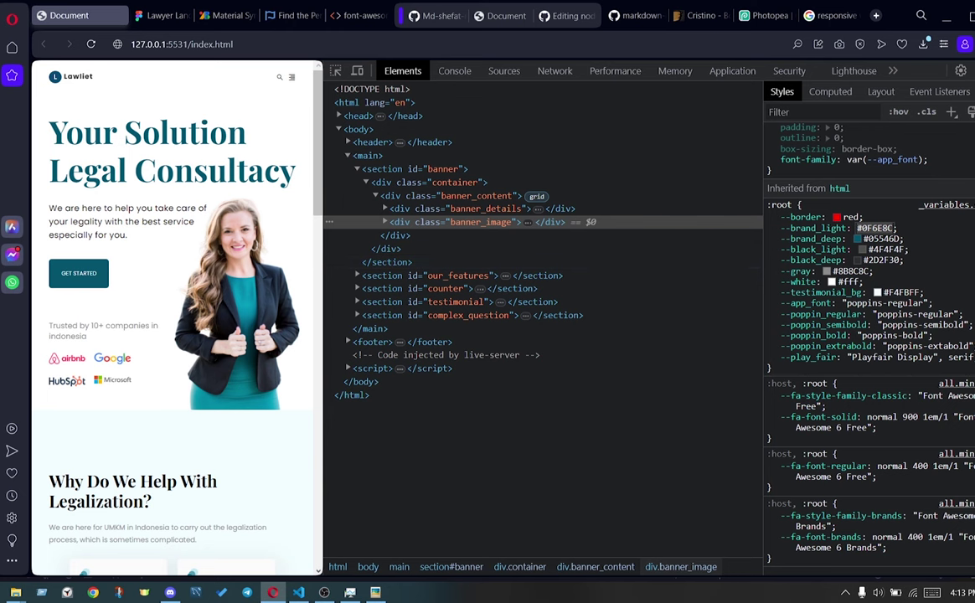
{"action": "left_click", "coordinate": [751, 15]}
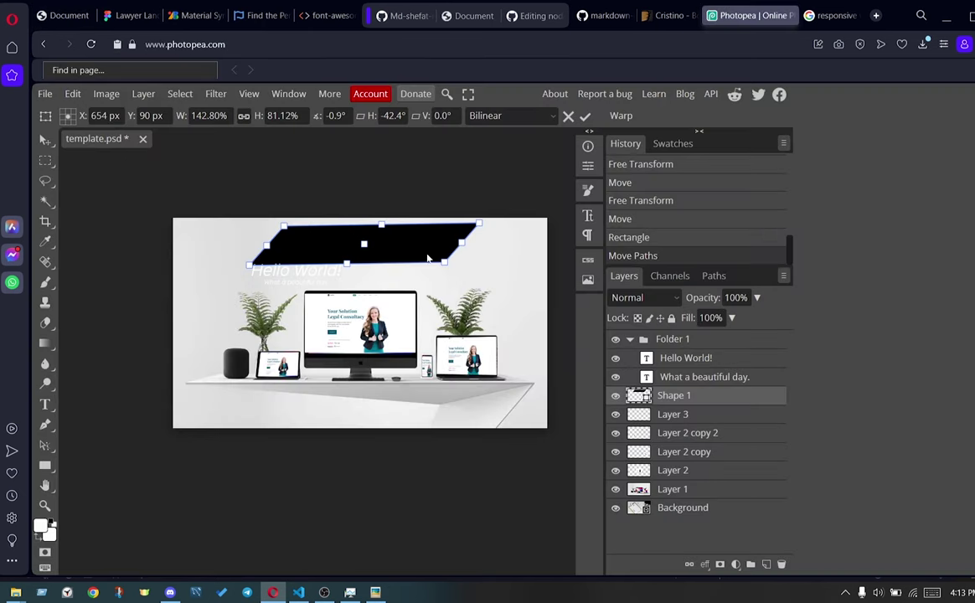
Commit the banner's shape and change its fill from black to teal hex 0F6E8C
{"action": "key", "text": "Return"}
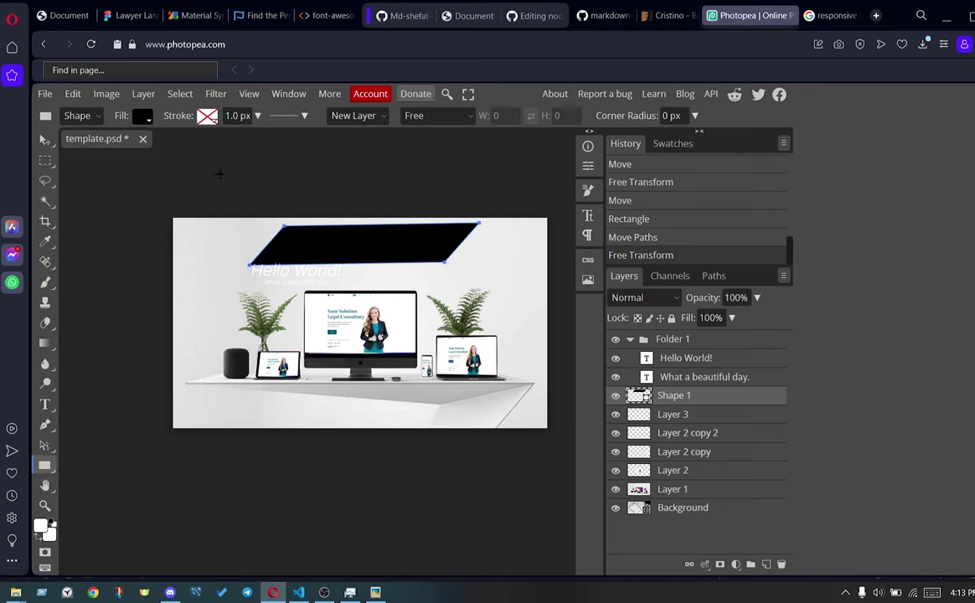
{"action": "left_click", "coordinate": [136, 118]}
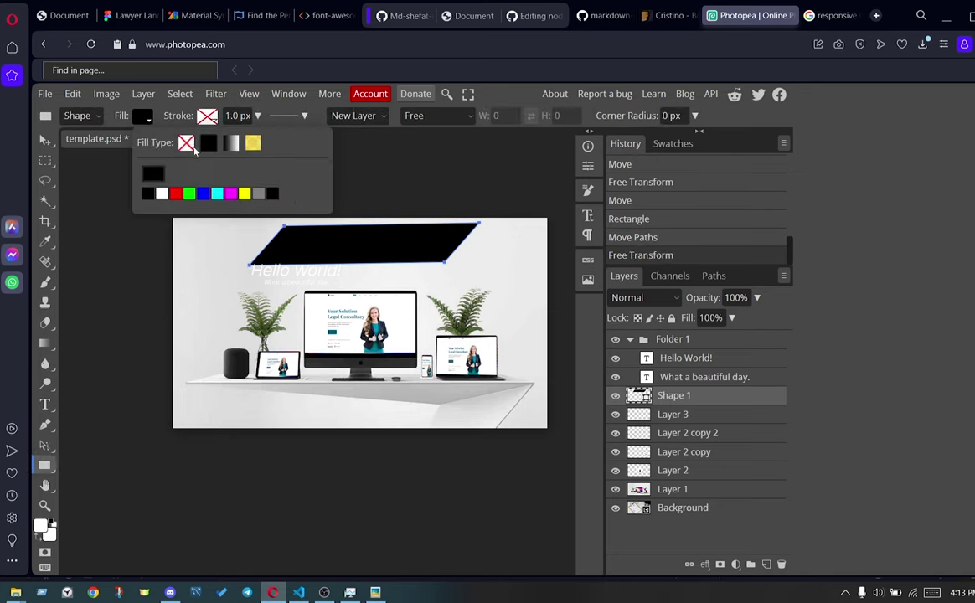
{"action": "left_click", "coordinate": [153, 174]}
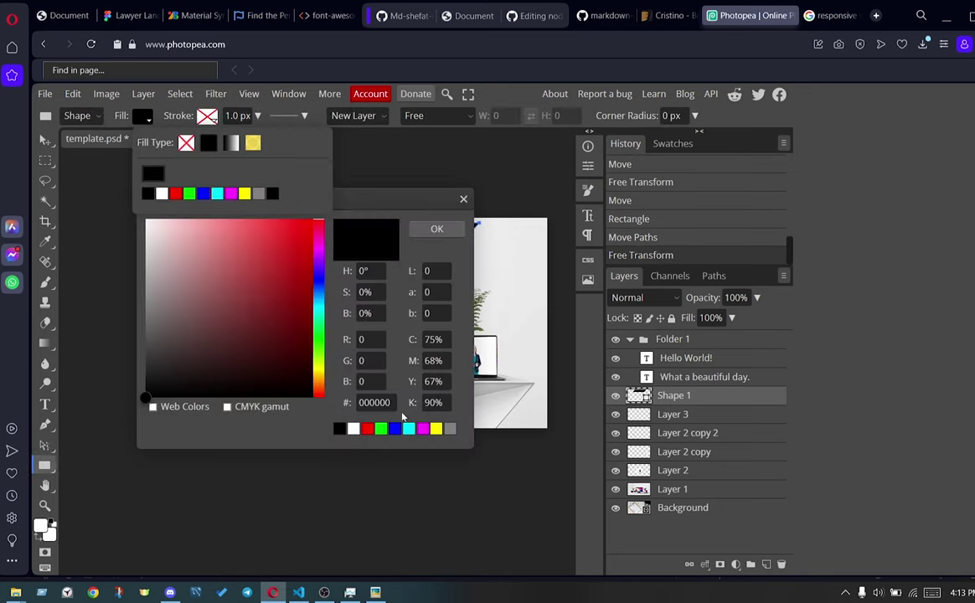
{"action": "left_click", "coordinate": [374, 402]}
{"action": "type", "text": "#0F6E8C"}
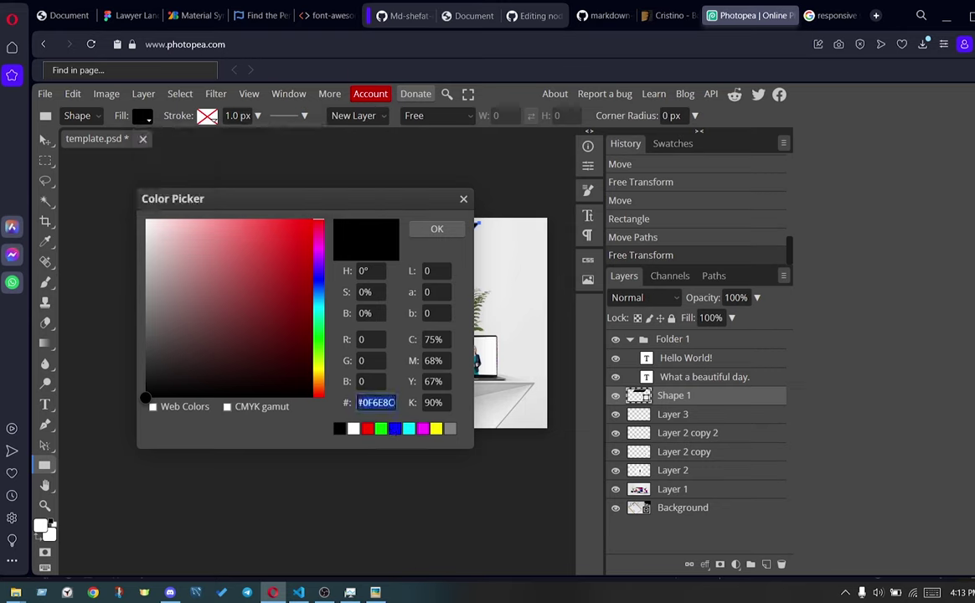
{"action": "key", "text": "Home"}
{"action": "key", "text": "Delete"}
{"action": "key", "text": "Return"}
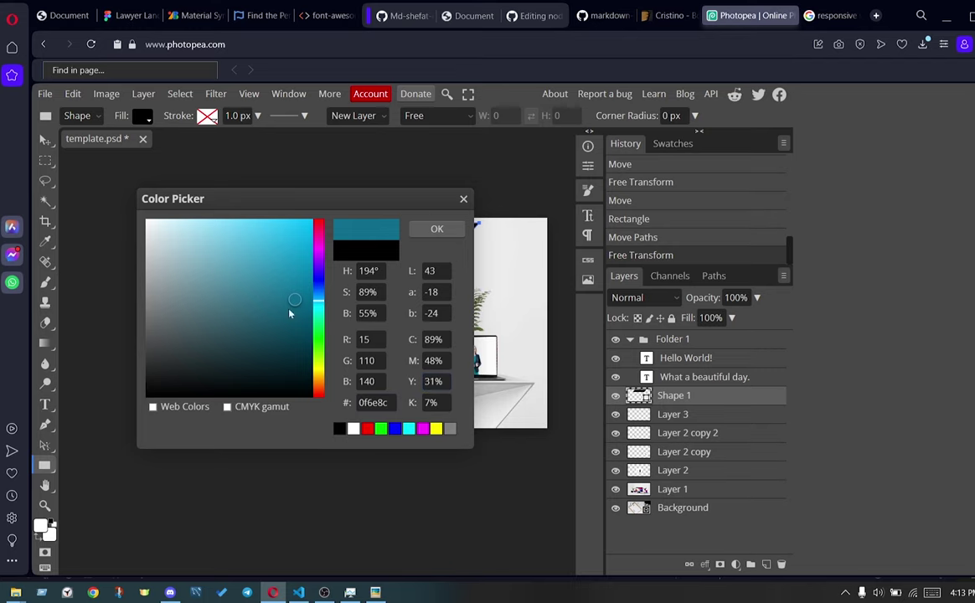
{"action": "left_click", "coordinate": [437, 228]}
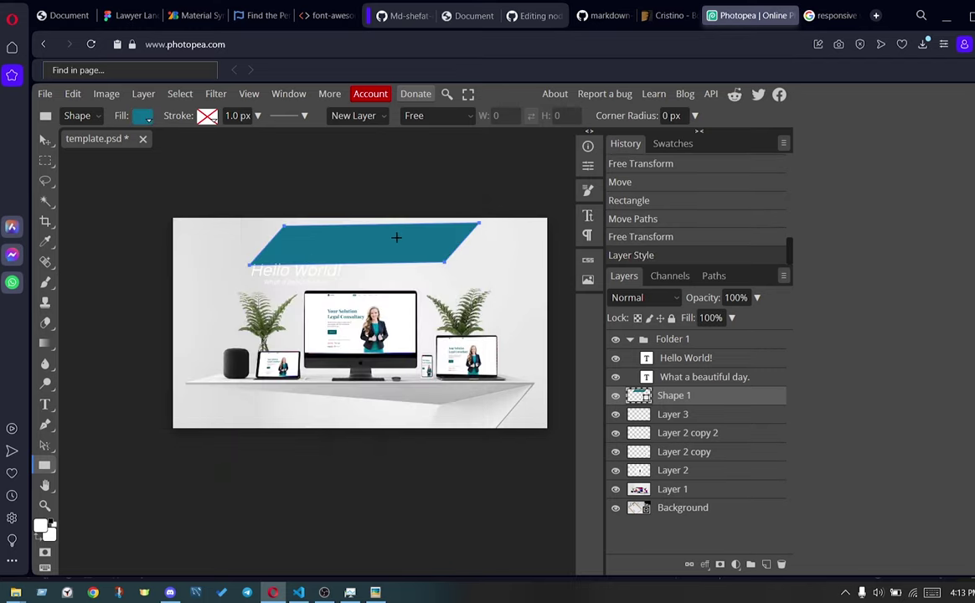
{"action": "left_click", "coordinate": [678, 362]}
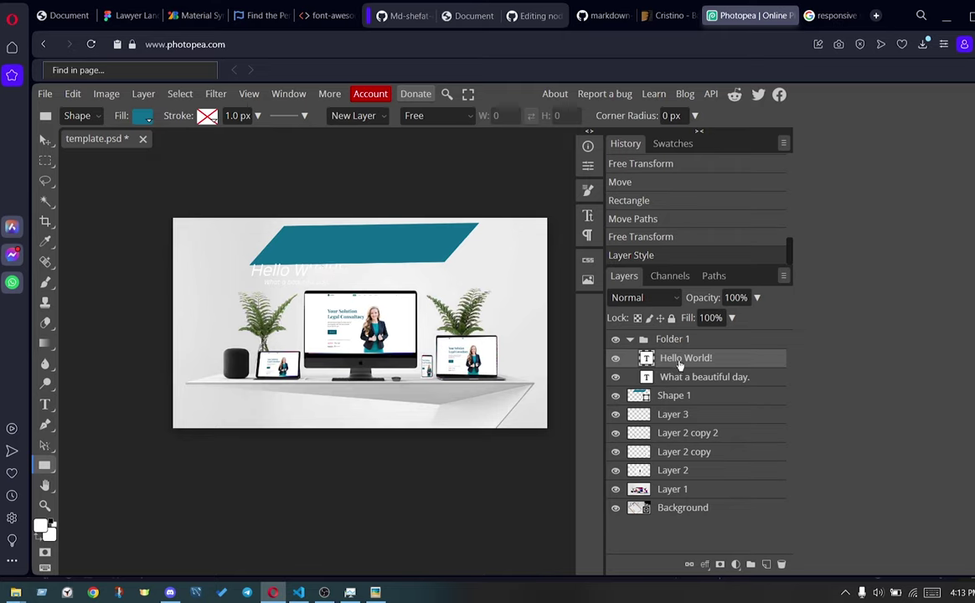
Move the heading onto the teal banner and retype it as 'Lawer Website'
{"action": "key", "text": "t"}
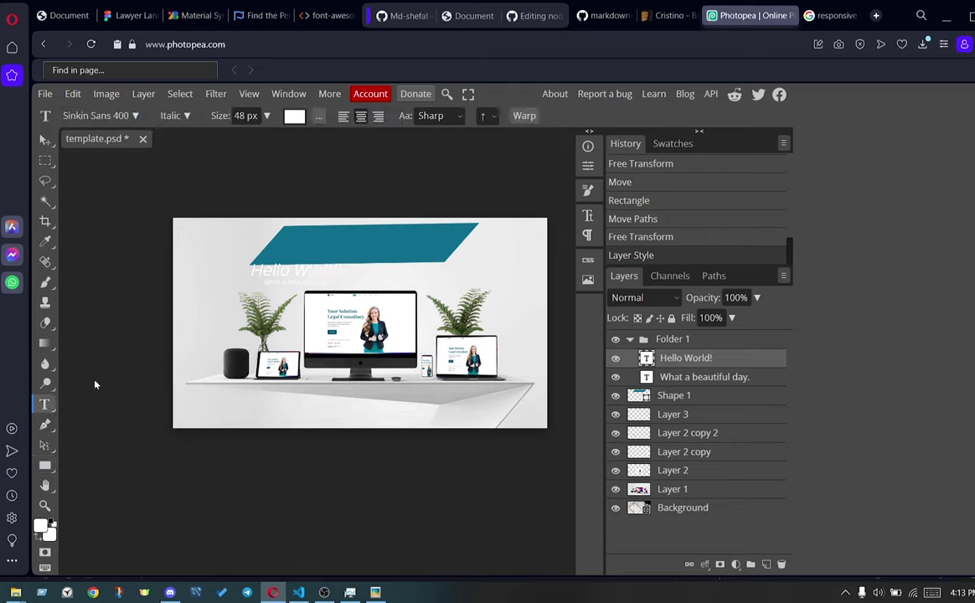
{"action": "left_click_drag", "start_coordinate": [306, 276], "coordinate": [361, 247]}
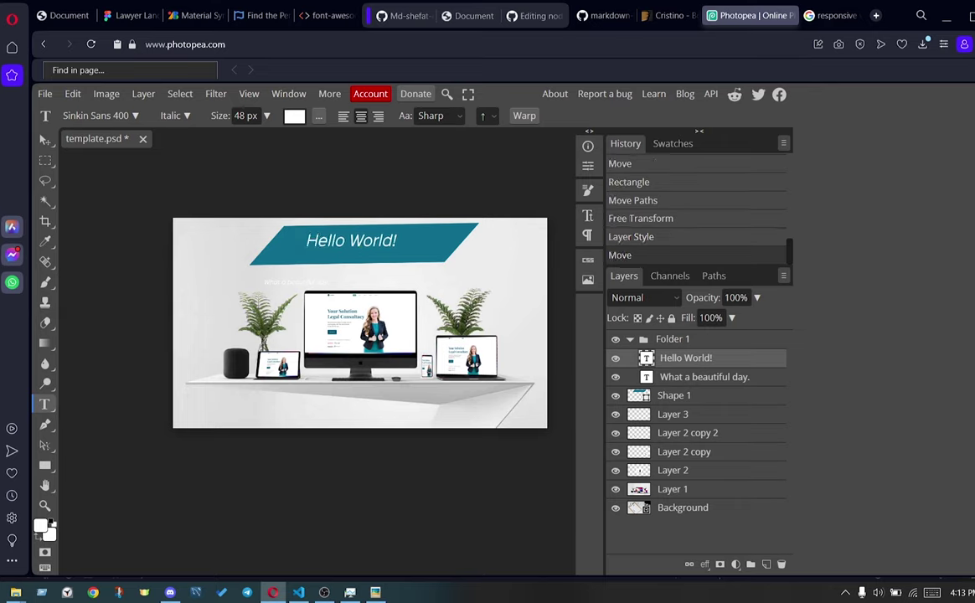
{"action": "double_click", "coordinate": [370, 241]}
{"action": "key", "text": "ctrl+a"}
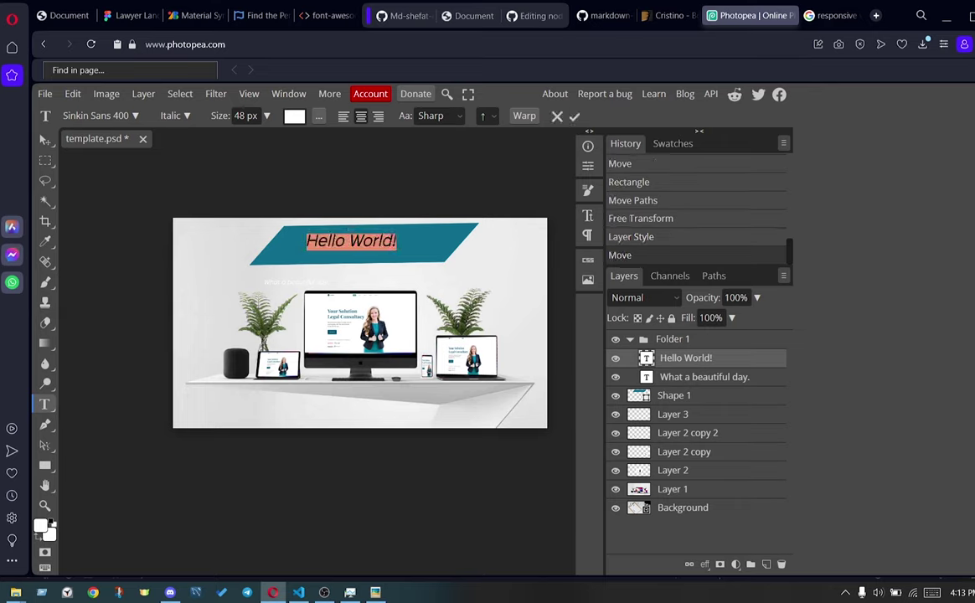
{"action": "key", "text": "BackSpace"}
{"action": "type", "text": "wer Website"}
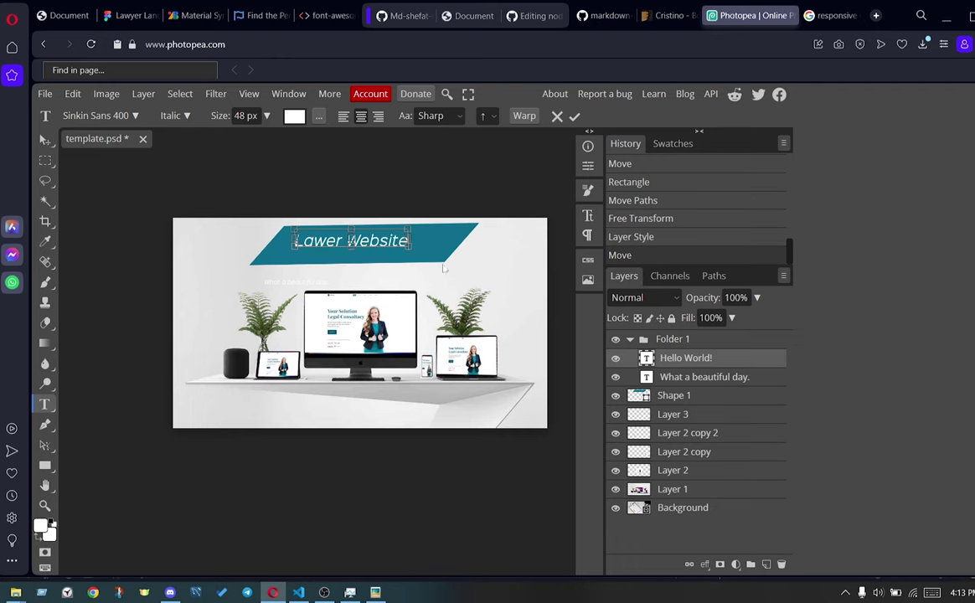
{"action": "key", "text": "ctrl+s"}
{"action": "left_click", "coordinate": [824, 409]}
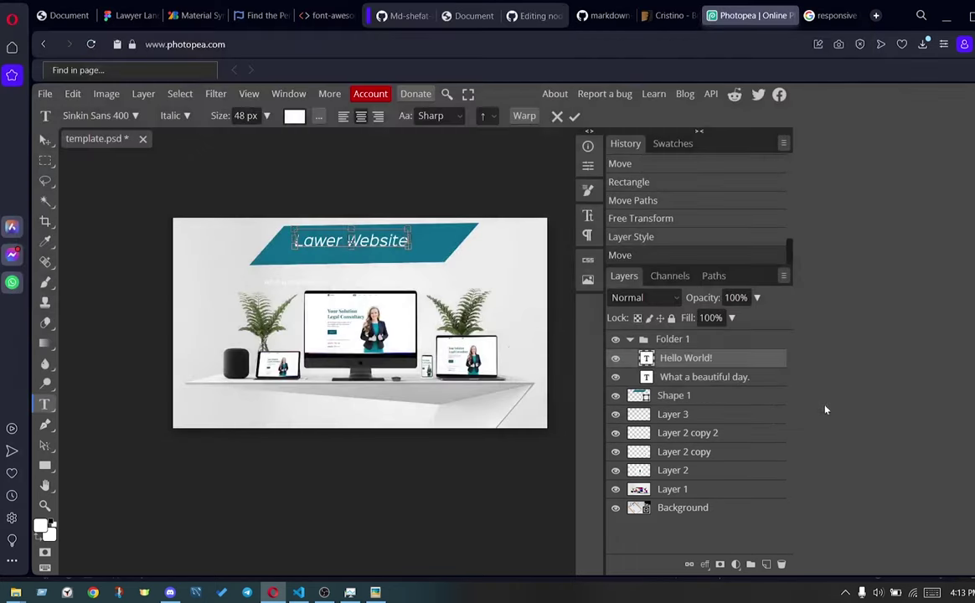
{"action": "left_click", "coordinate": [651, 373]}
Hide the 'What a beautiful day.' subtitle and nudge the heading into place
{"action": "left_click", "coordinate": [616, 377]}
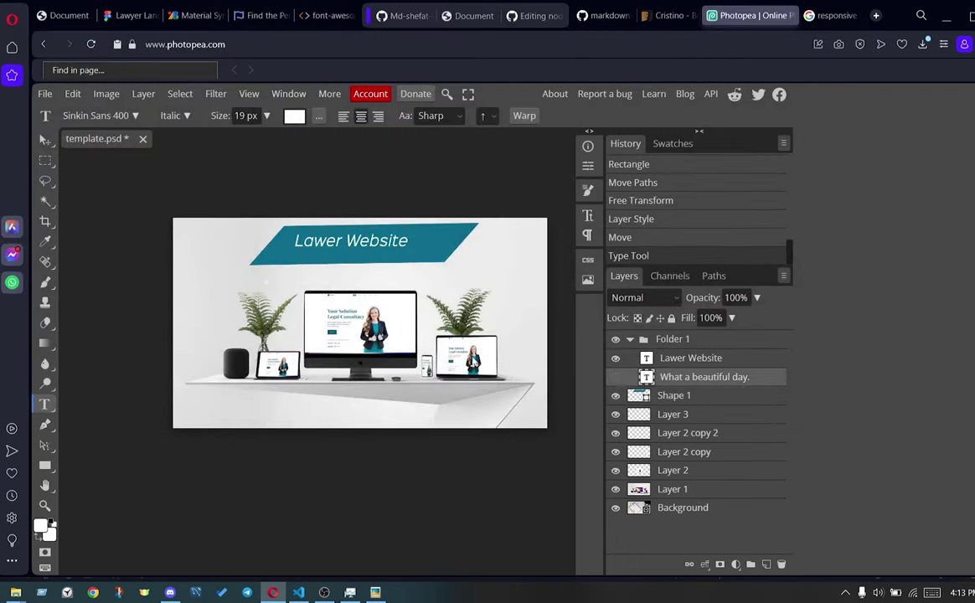
{"action": "left_click", "coordinate": [676, 359]}
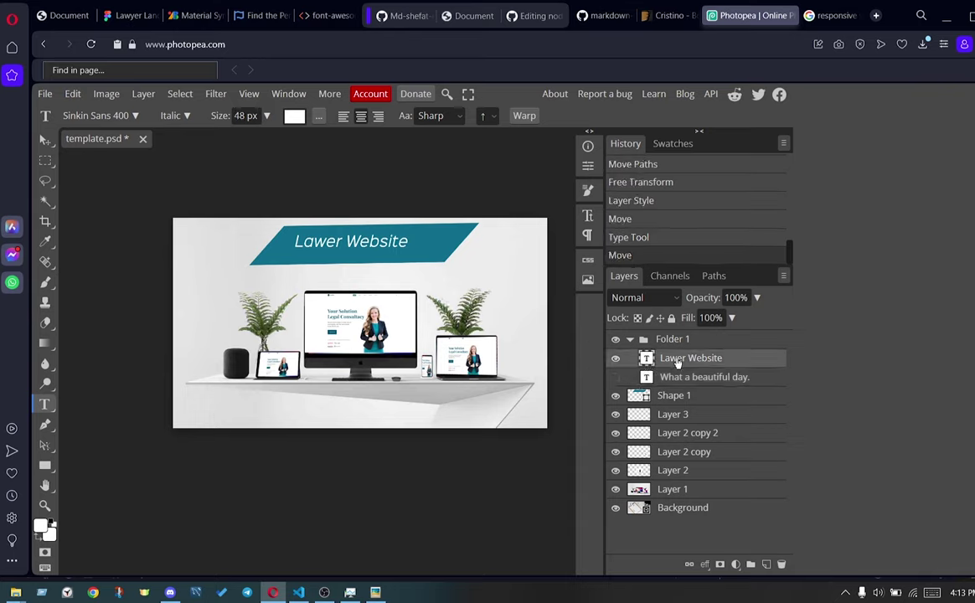
{"action": "key", "text": "Right"}
{"action": "key", "text": "Right"}
{"action": "key", "text": "Right"}
{"action": "key", "text": "Right"}
{"action": "key", "text": "Right"}
{"action": "key", "text": "Right"}
{"action": "key", "text": "Down"}
{"action": "key", "text": "Right"}
{"action": "key", "text": "Right"}
{"action": "key", "text": "Right"}
{"action": "key", "text": "Right"}
{"action": "key", "text": "Right"}
{"action": "key", "text": "Right"}
{"action": "key", "text": "Down"}
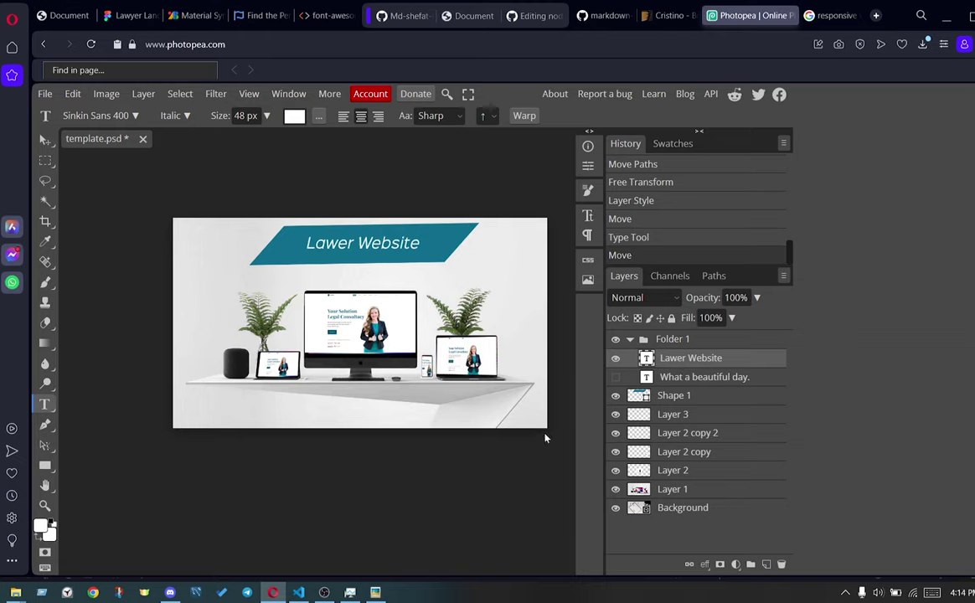
Export the mockup as template.jpg (1280×720, 100% quality) and open its Downloads folder
{"action": "left_click", "coordinate": [44, 94]}
{"action": "mouse_move", "coordinate": [101, 298]}
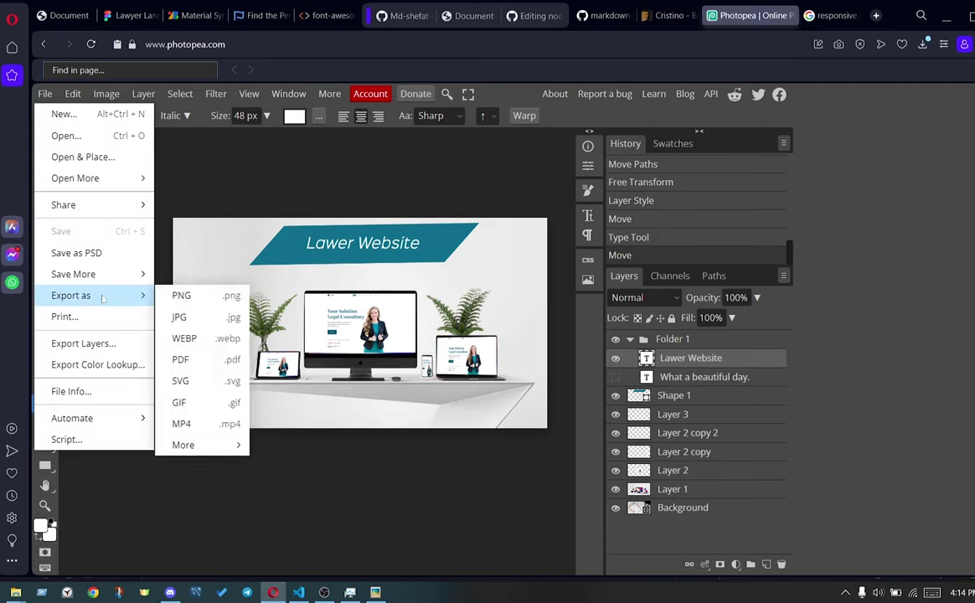
{"action": "left_click", "coordinate": [191, 326]}
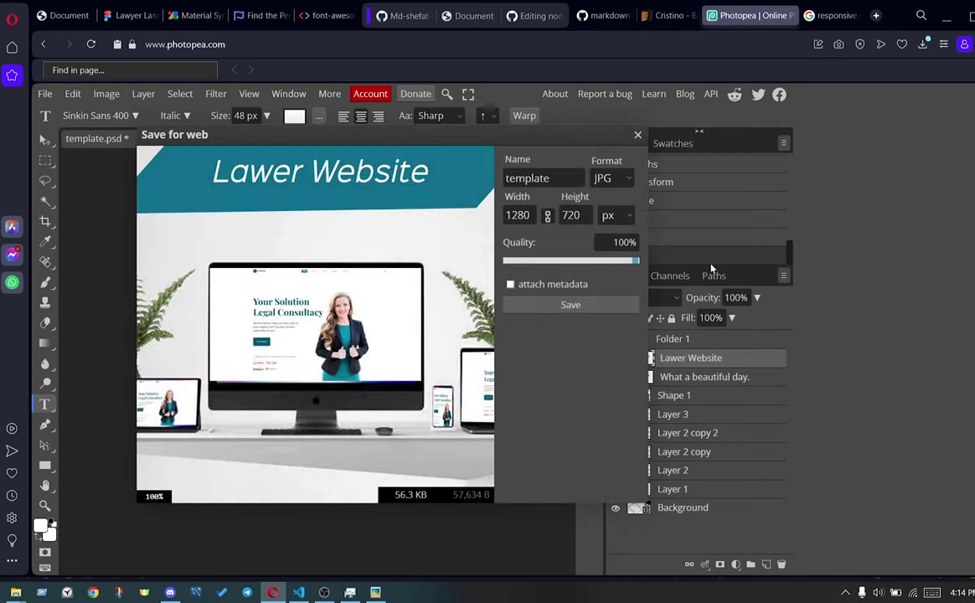
{"action": "left_click", "coordinate": [571, 305]}
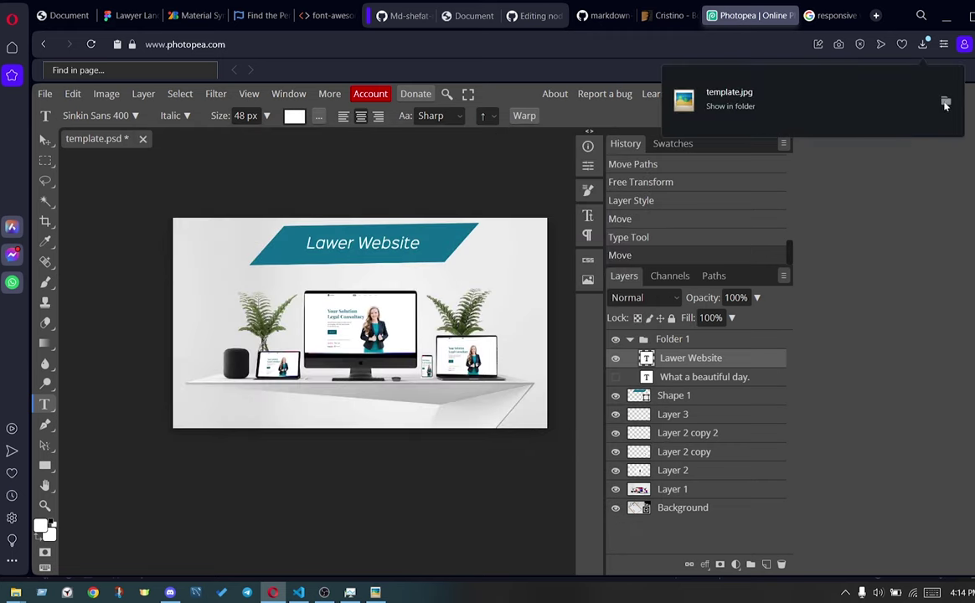
{"action": "left_click", "coordinate": [944, 104]}
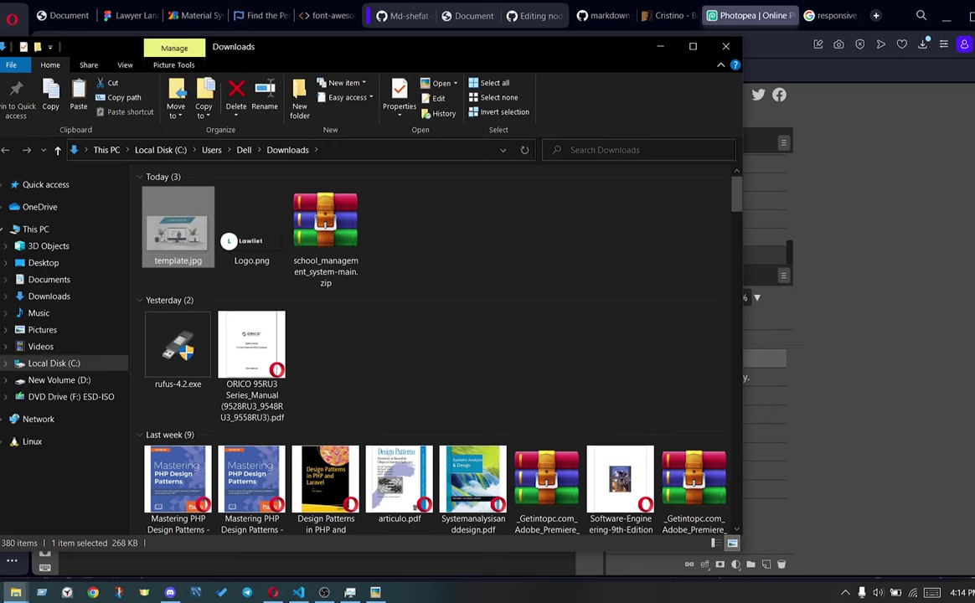
Reveal the lawyer_portfolio project folder in File Explorer from VS Code
{"action": "left_click", "coordinate": [298, 592]}
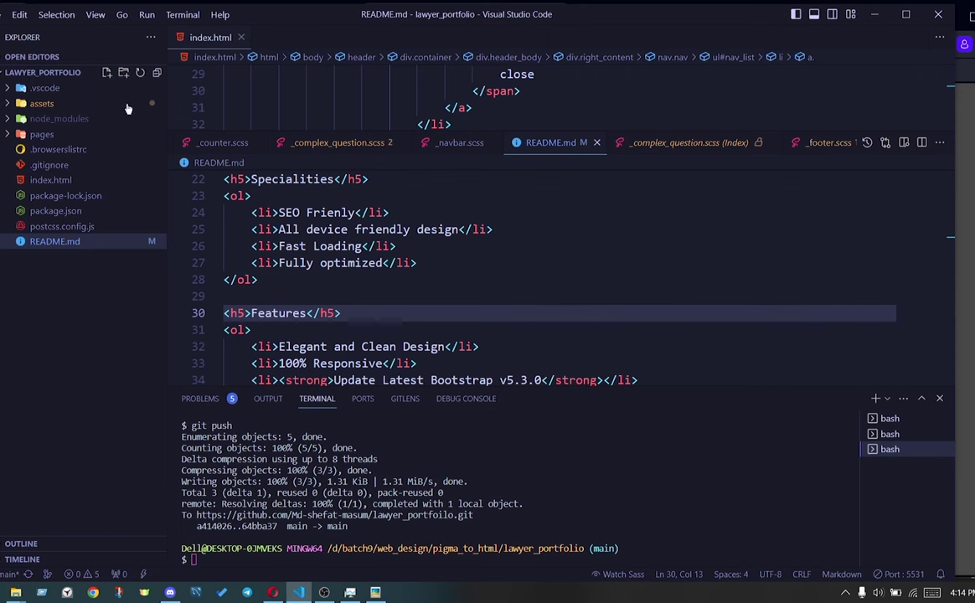
{"action": "left_click", "coordinate": [39, 252]}
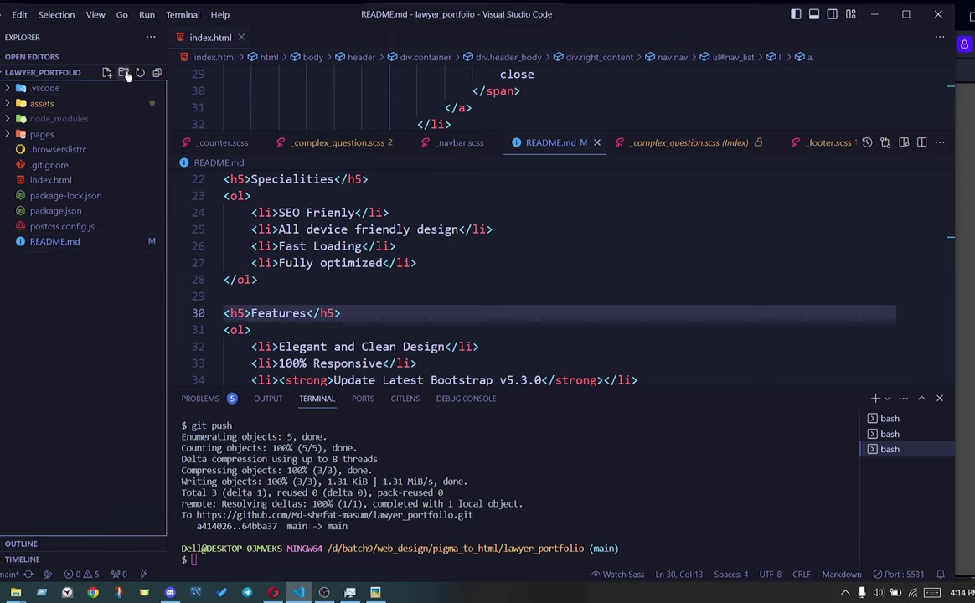
{"action": "right_click", "coordinate": [54, 231]}
{"action": "left_click", "coordinate": [117, 271]}
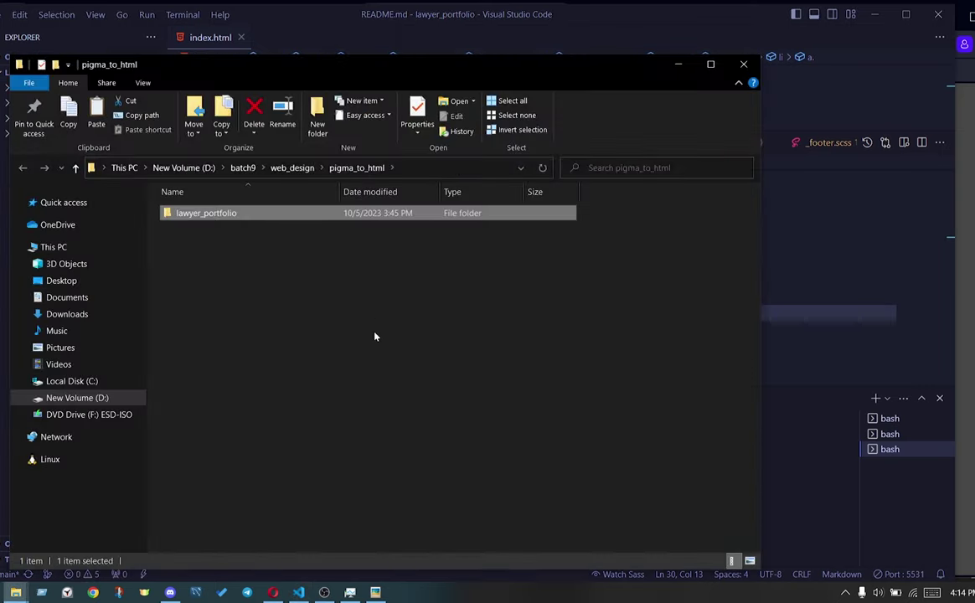
{"action": "double_click", "coordinate": [249, 215]}
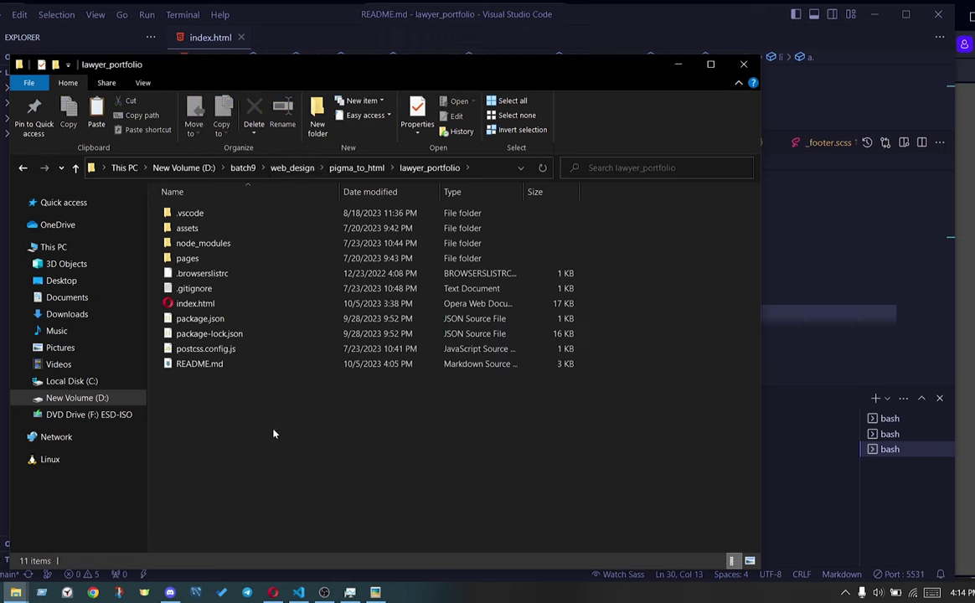
Create a new folder named 'mockup' inside lawyer_portfolio and open it
{"action": "right_click", "coordinate": [273, 433]}
{"action": "left_click", "coordinate": [259, 202]}
{"action": "left_click", "coordinate": [317, 118]}
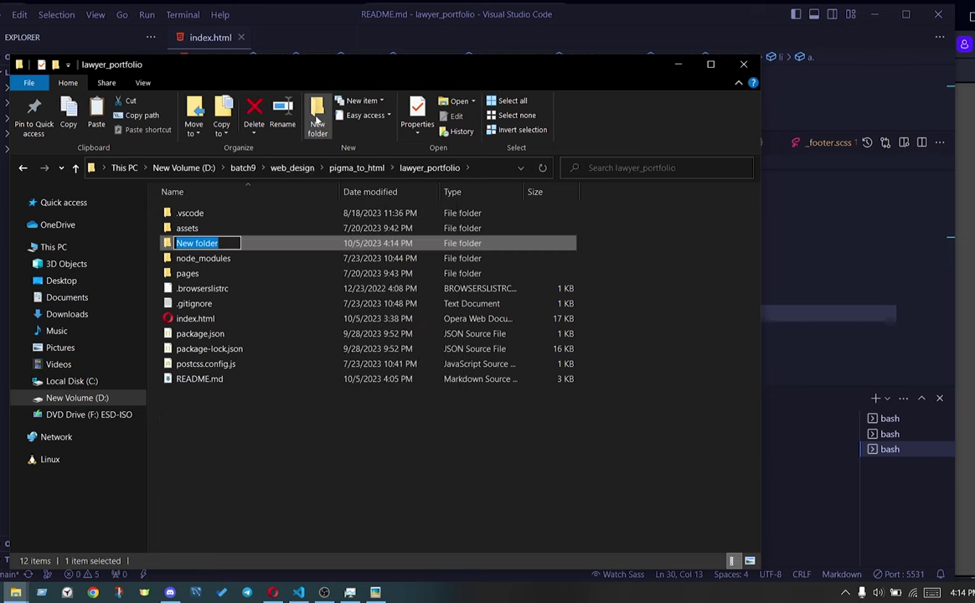
{"action": "type", "text": "ou"}
{"action": "key", "text": "BackSpace"}
{"action": "key", "text": "BackSpace"}
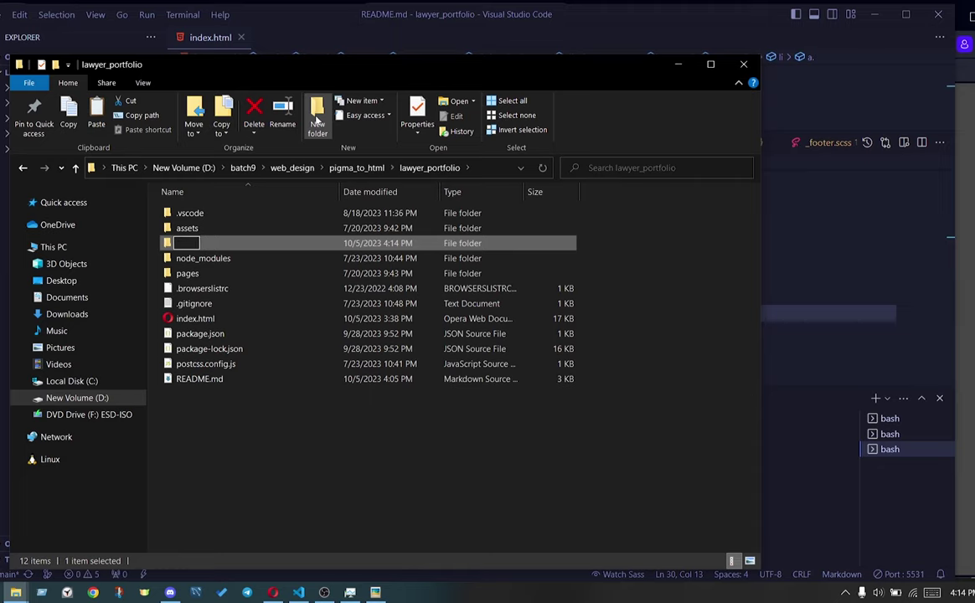
{"action": "type", "text": "sour"}
{"action": "key", "text": "BackSpace"}
{"action": "key", "text": "BackSpace"}
{"action": "key", "text": "BackSpace"}
{"action": "type", "text": "ockup"}
{"action": "key", "text": "Return"}
{"action": "key", "text": "Return"}
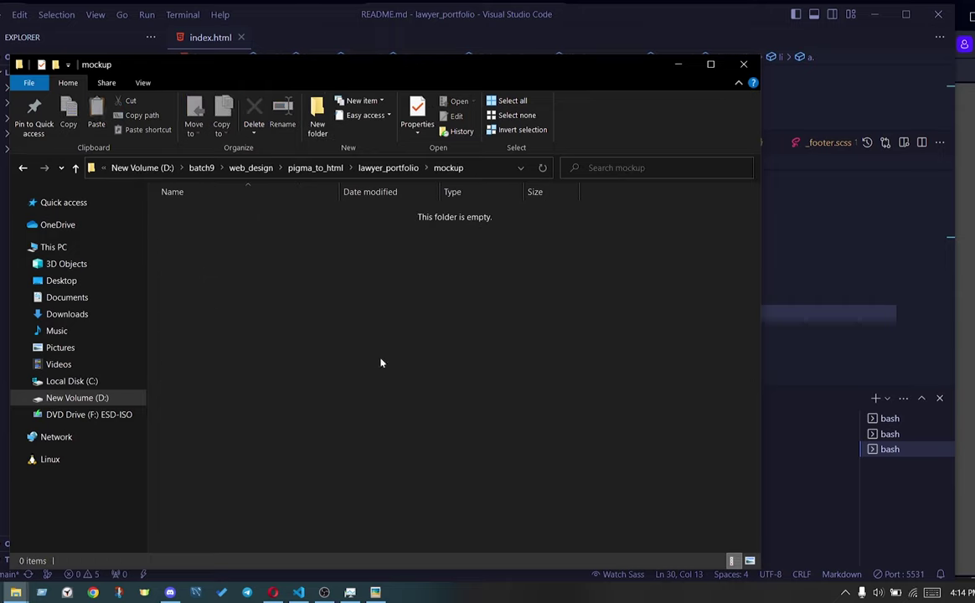
Paste template.jpg into mockup and rename it to 1.jpg, then go back to VS Code
{"action": "key", "text": "ctrl+v"}
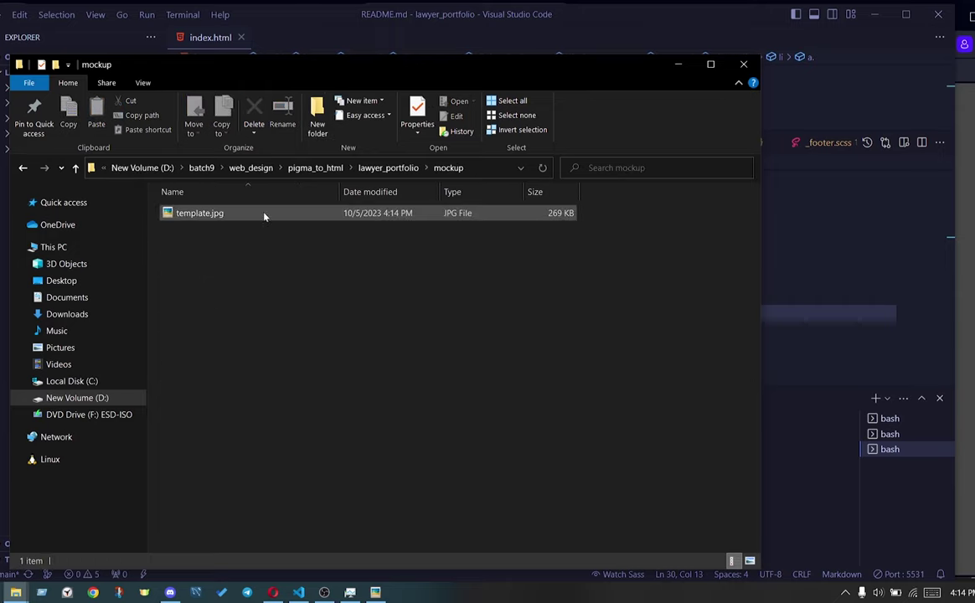
{"action": "right_click", "coordinate": [265, 216]}
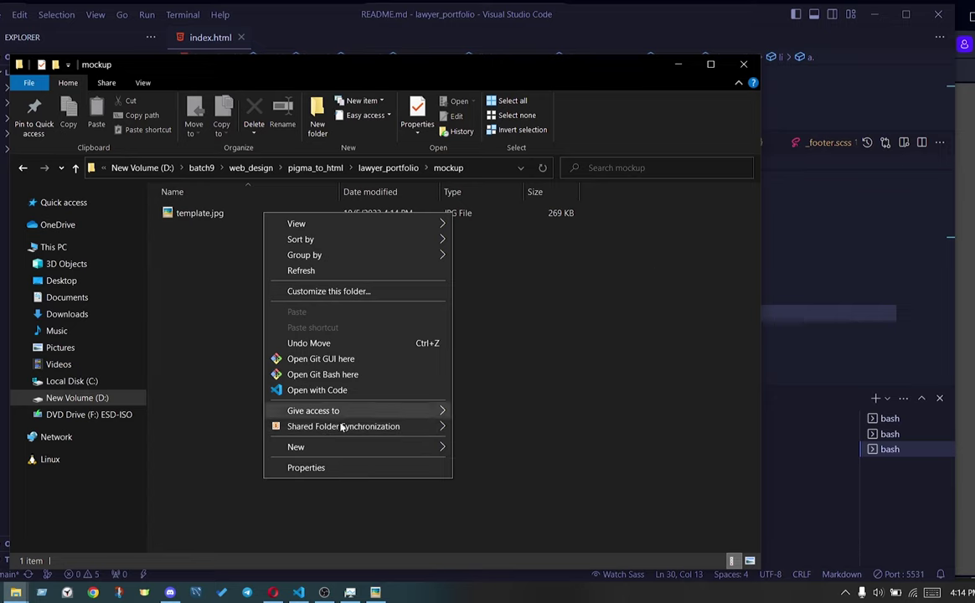
{"action": "left_click", "coordinate": [230, 215]}
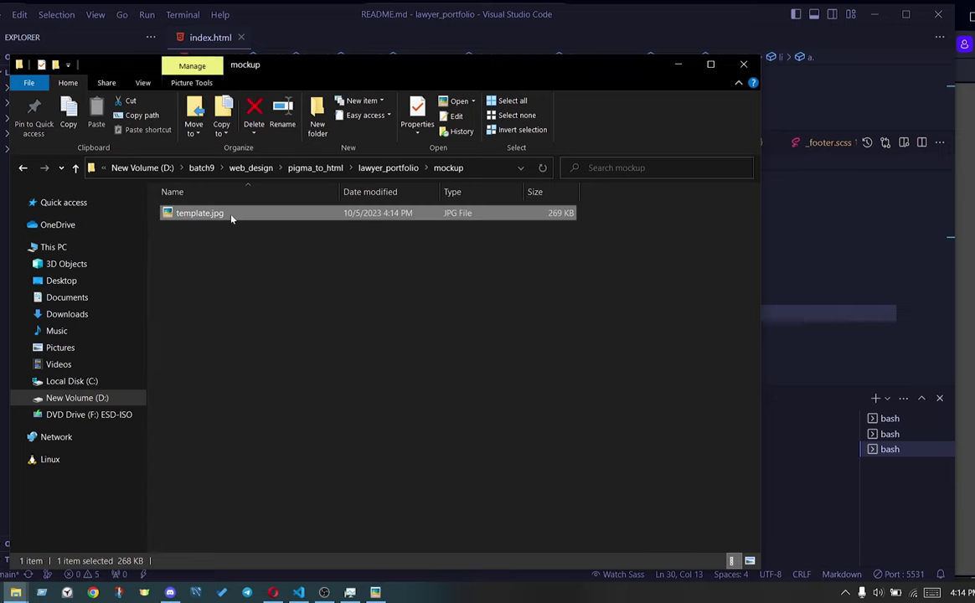
{"action": "right_click", "coordinate": [231, 217]}
{"action": "left_click", "coordinate": [293, 549]}
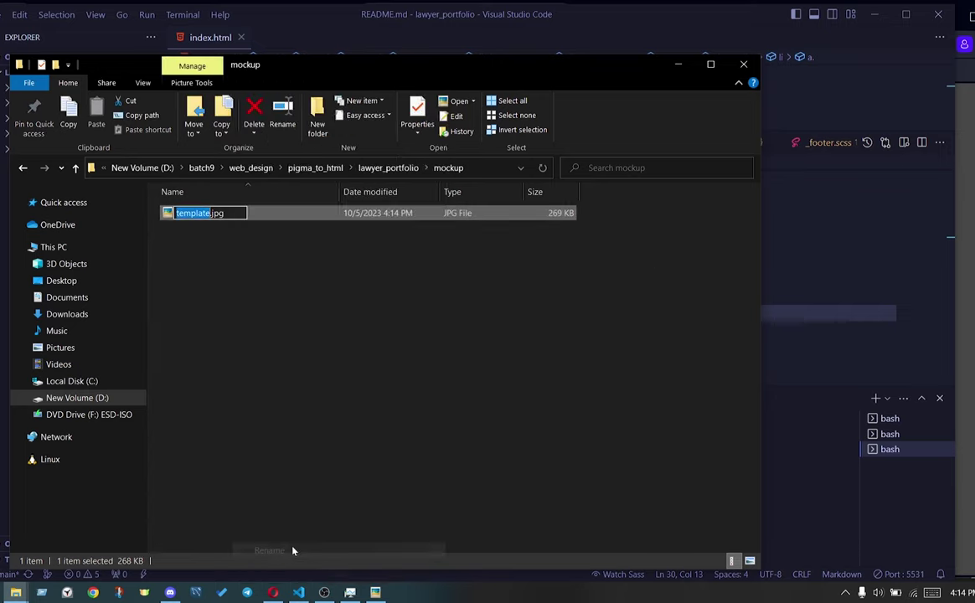
{"action": "type", "text": "1"}
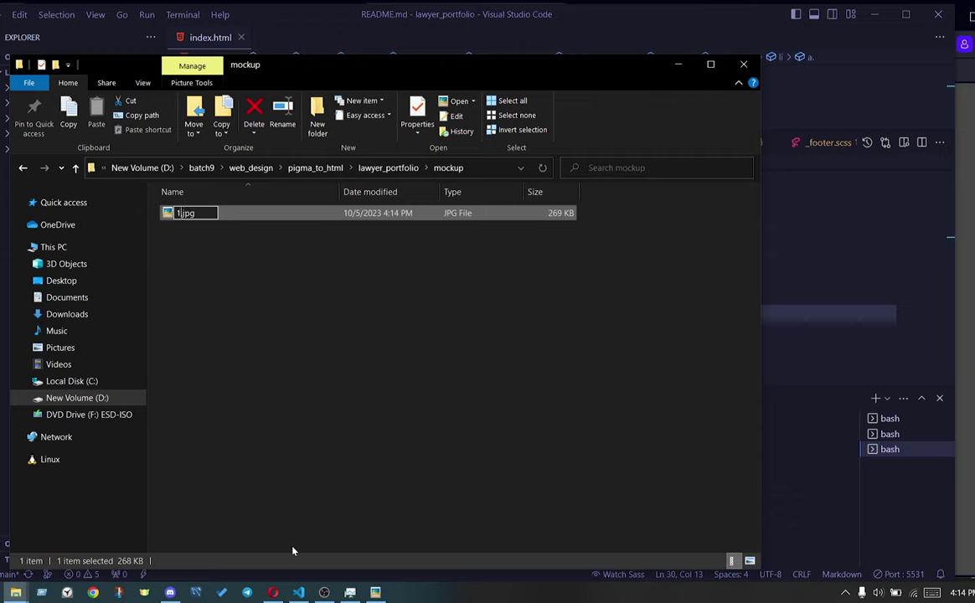
{"action": "key", "text": "Return"}
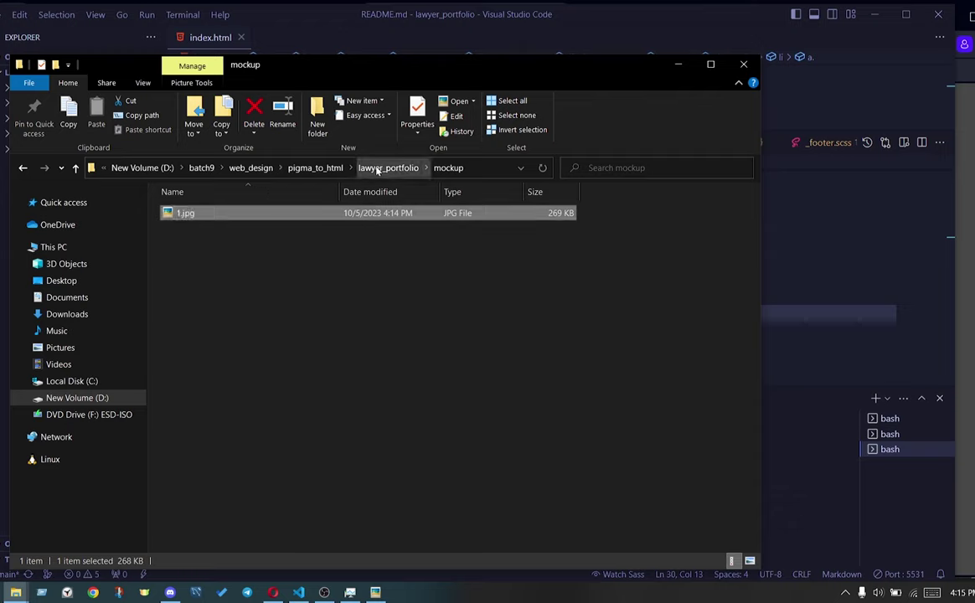
{"action": "left_click", "coordinate": [375, 168]}
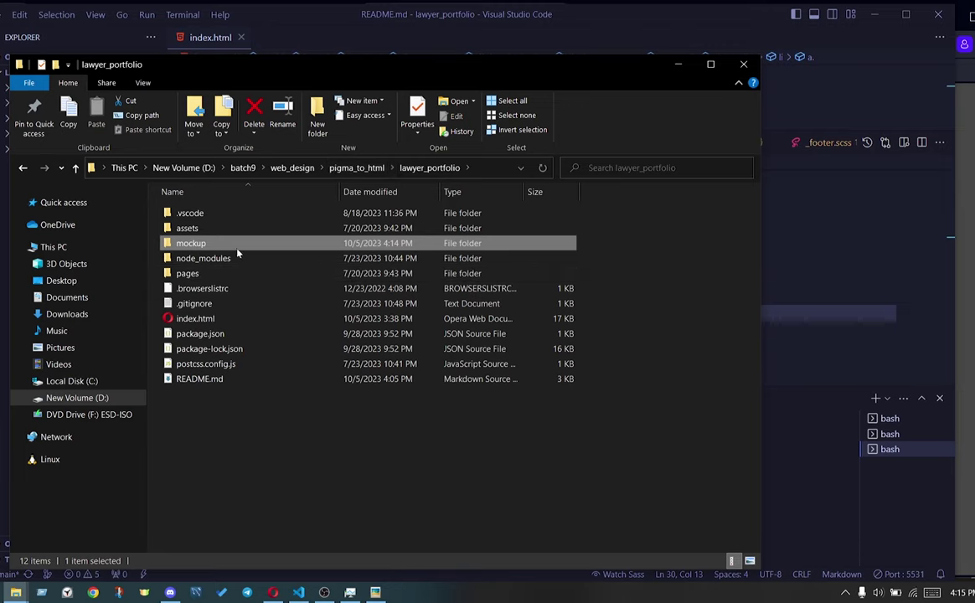
{"action": "left_click", "coordinate": [779, 502]}
Replace the empty <p></p> with an img tag pointing to ./mockup/1.jpg
{"action": "scroll", "coordinate": [502, 485], "scroll_direction": "up", "scroll_amount": 3}
{"action": "scroll", "coordinate": [502, 486], "scroll_direction": "down", "scroll_amount": 3}
{"action": "scroll", "coordinate": [503, 485], "scroll_direction": "up", "scroll_amount": 3}
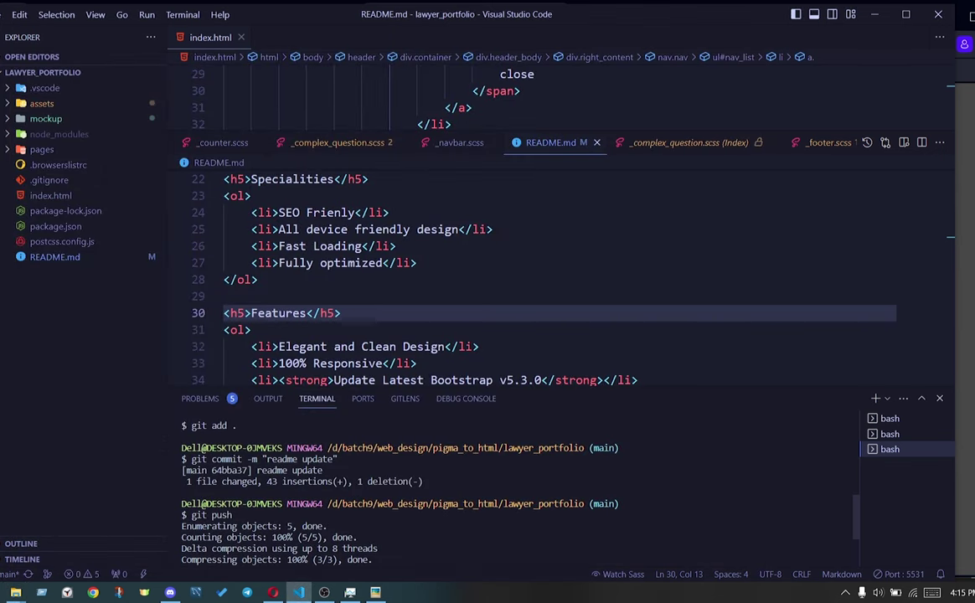
{"action": "scroll", "coordinate": [536, 277], "scroll_direction": "down", "scroll_amount": 3}
{"action": "scroll", "coordinate": [536, 277], "scroll_direction": "up", "scroll_amount": 8}
{"action": "scroll", "coordinate": [561, 276], "scroll_direction": "up", "scroll_amount": 2}
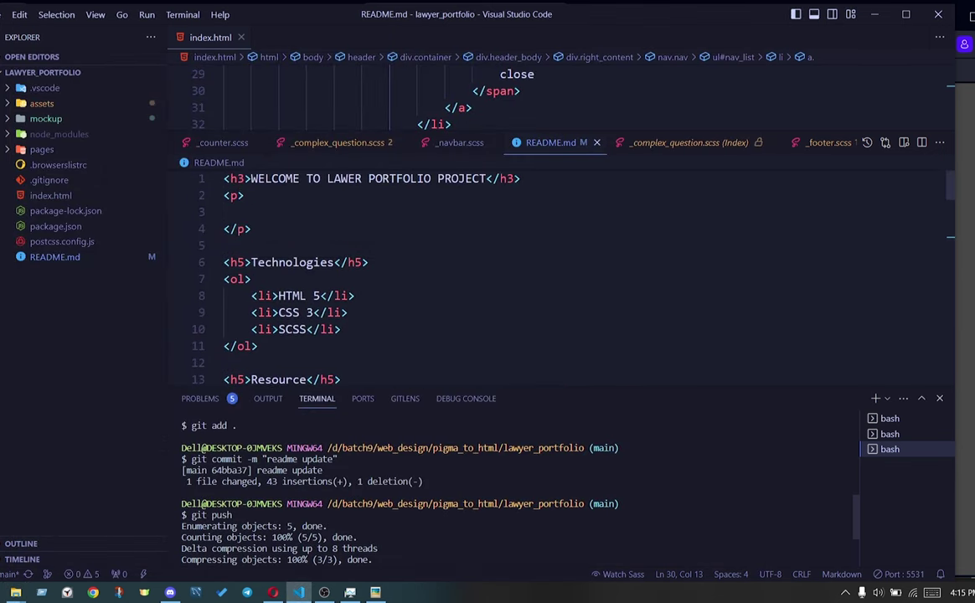
{"action": "left_click_drag", "start_coordinate": [224, 195], "coordinate": [251, 229]}
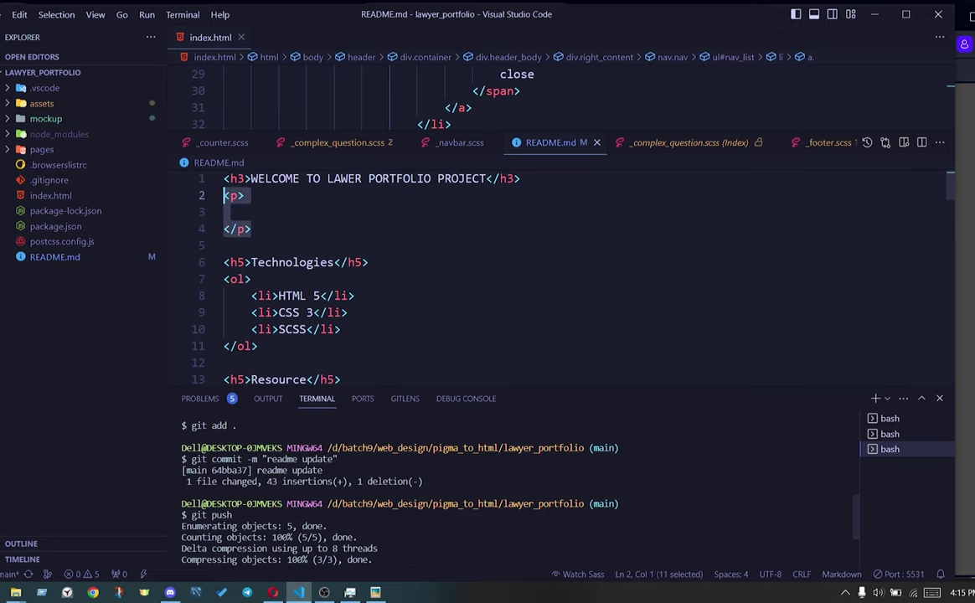
{"action": "key", "text": "Return"}
{"action": "type", "text": "<i,"}
{"action": "type", "text": "g>"}
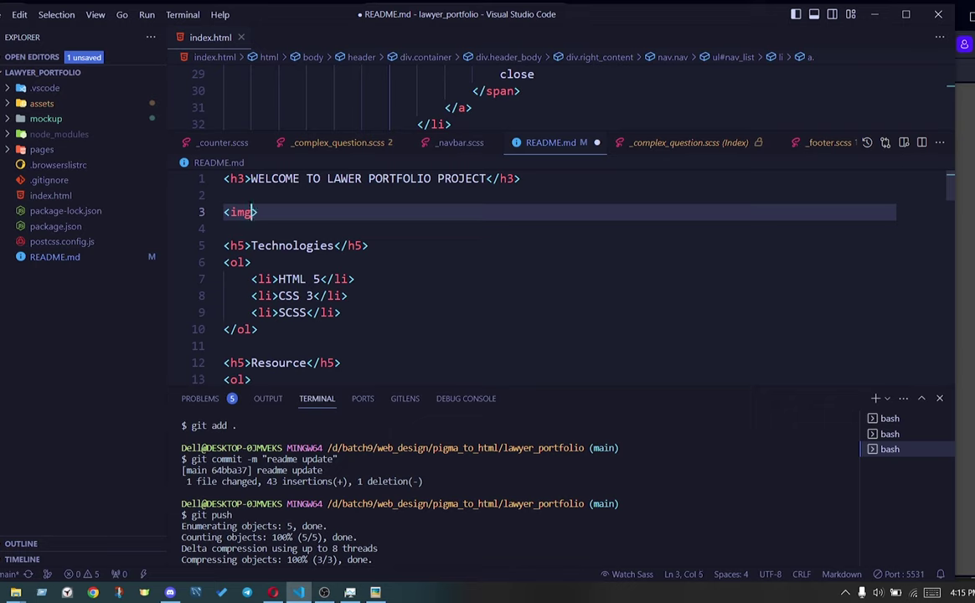
{"action": "type", "text": " src=\"./moc"}
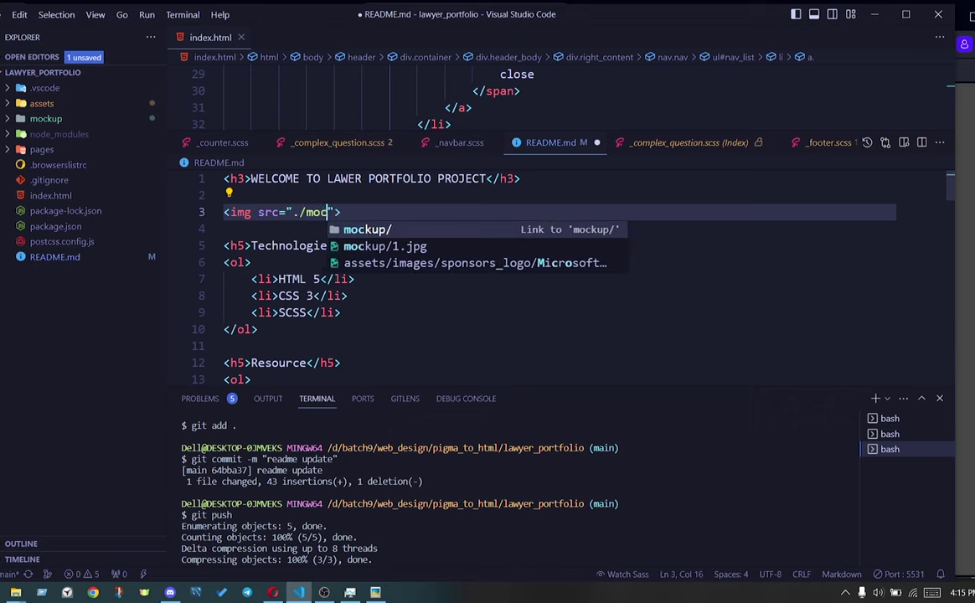
{"action": "key", "text": "Return"}
{"action": "key", "text": "Return"}
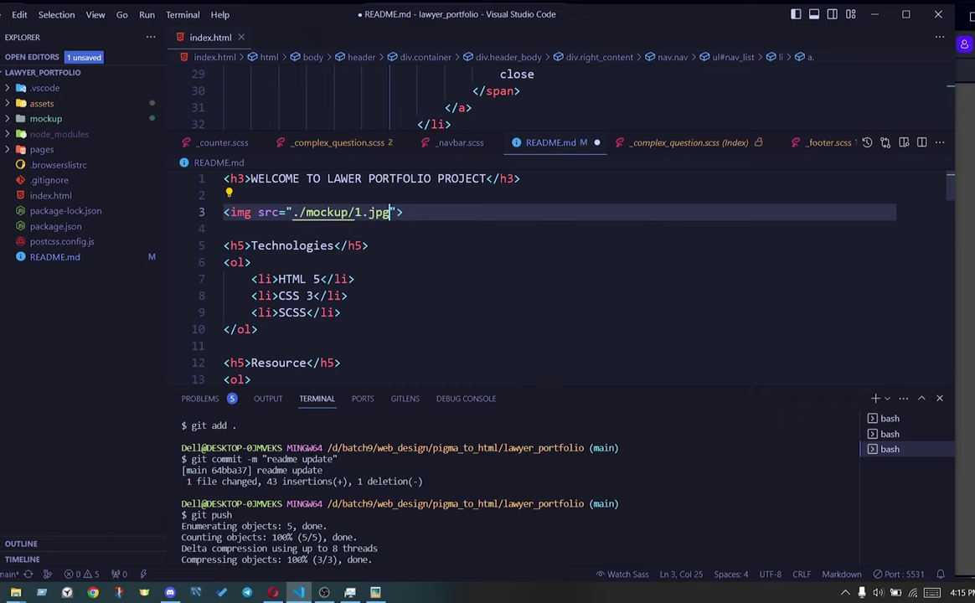
Add style="max-width: 250px; width: 100%;" to the image and save
{"action": "key", "text": "Right"}
{"action": "type", "text": "width:"}
{"action": "key", "text": "BackSpace"}
{"action": "key", "text": "BackSpace"}
{"action": "key", "text": "BackSpace"}
{"action": "key", "text": "BackSpace"}
{"action": "key", "text": "BackSpace"}
{"action": "key", "text": "BackSpace"}
{"action": "type", "text": "sty"}
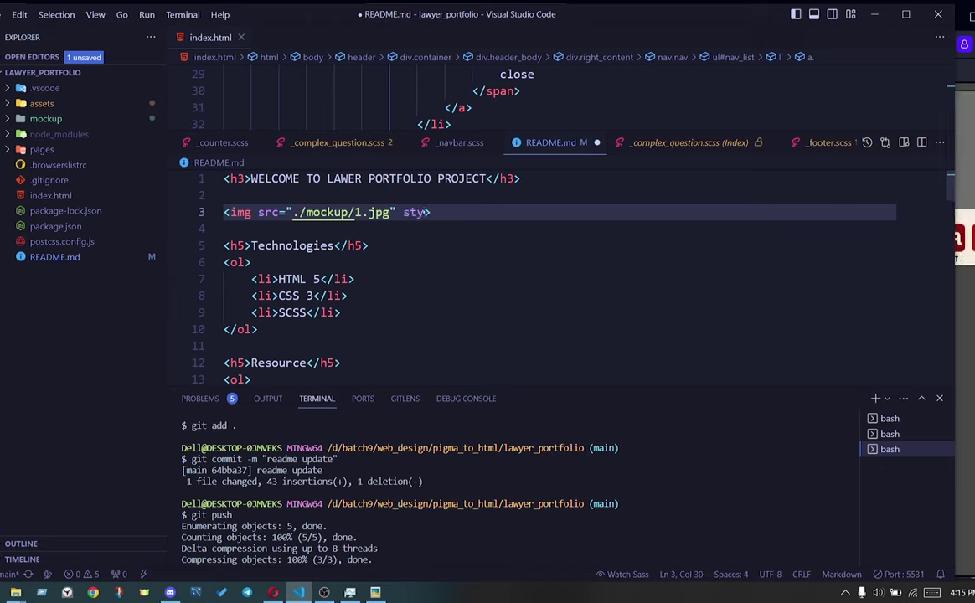
{"action": "type", "text": "le=\"max-width: 25"}
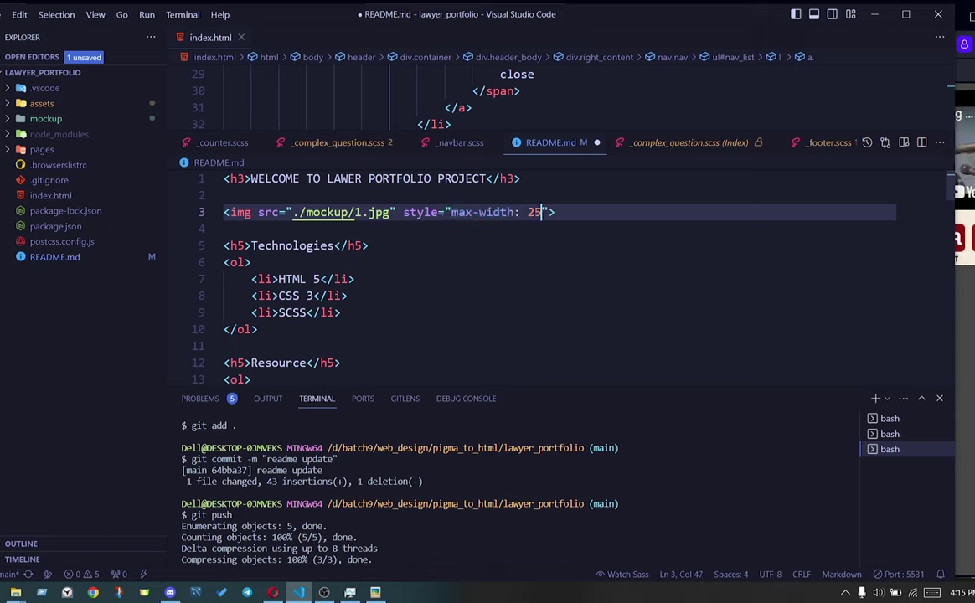
{"action": "type", "text": "0px; width"}
{"action": "key", "text": "BackSpace"}
{"action": "key", "text": "BackSpace"}
{"action": "key", "text": "BackSpace"}
{"action": "key", "text": "BackSpace"}
{"action": "key", "text": "BackSpace"}
{"action": "key", "text": "BackSpace"}
{"action": "type", "text": "; widht: 100%"}
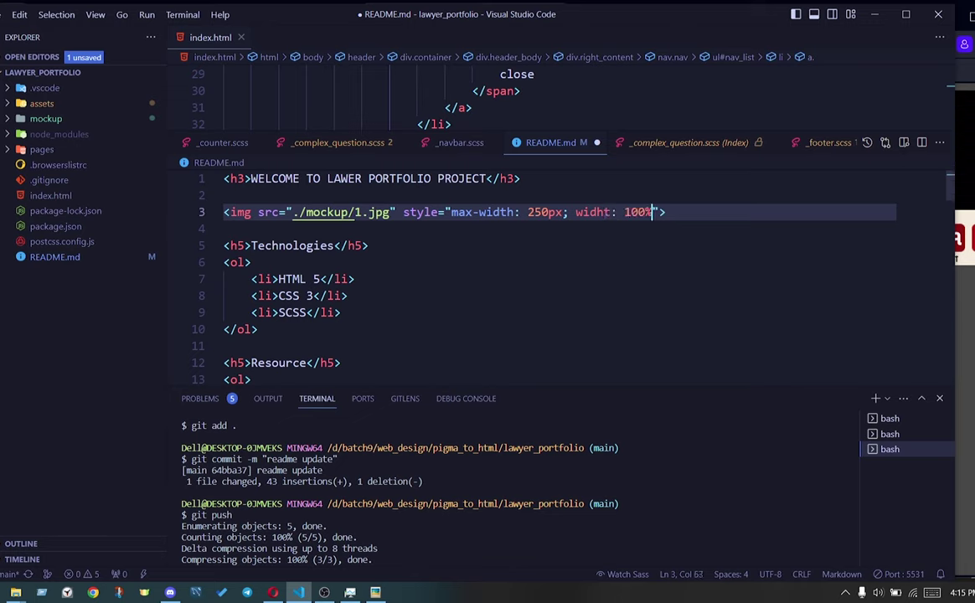
{"action": "type", "text": ";"}
{"action": "key", "text": "ctrl+s"}
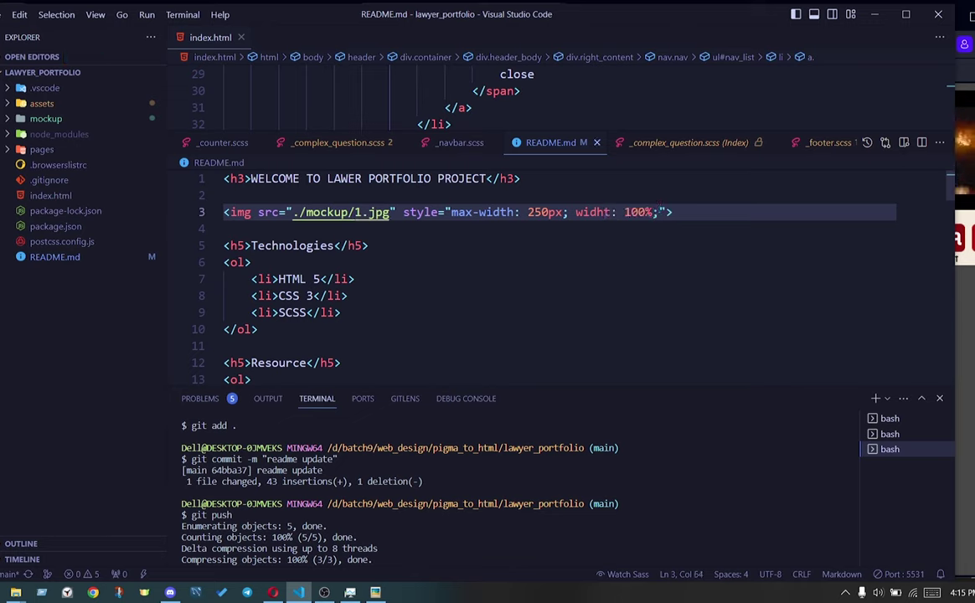
Change max-width to 450px, fix the 'widht' typo, and save README.md
{"action": "left_click", "coordinate": [531, 212]}
{"action": "key", "text": "BackSpace"}
{"action": "type", "text": "4"}
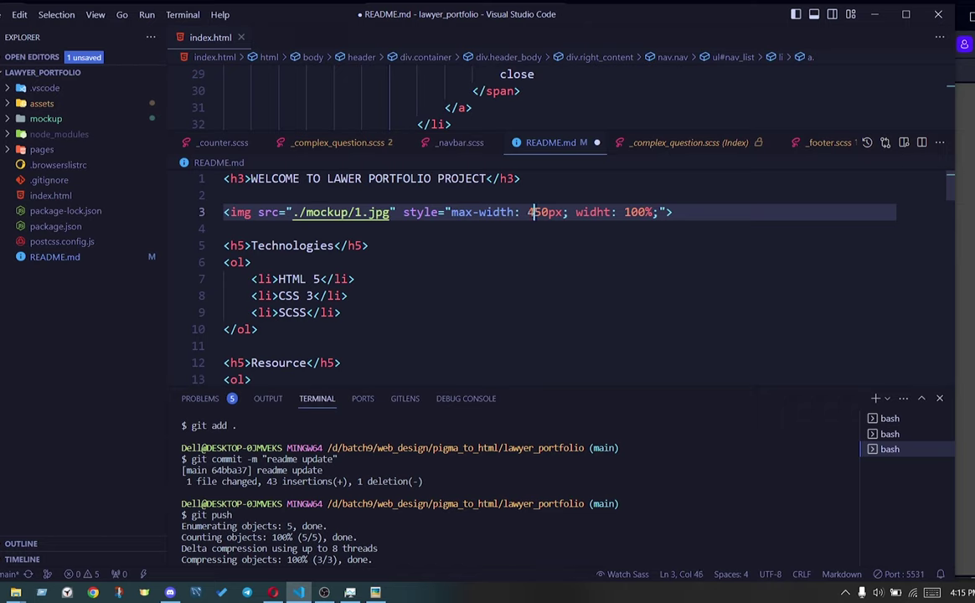
{"action": "key", "text": "ctrl+s"}
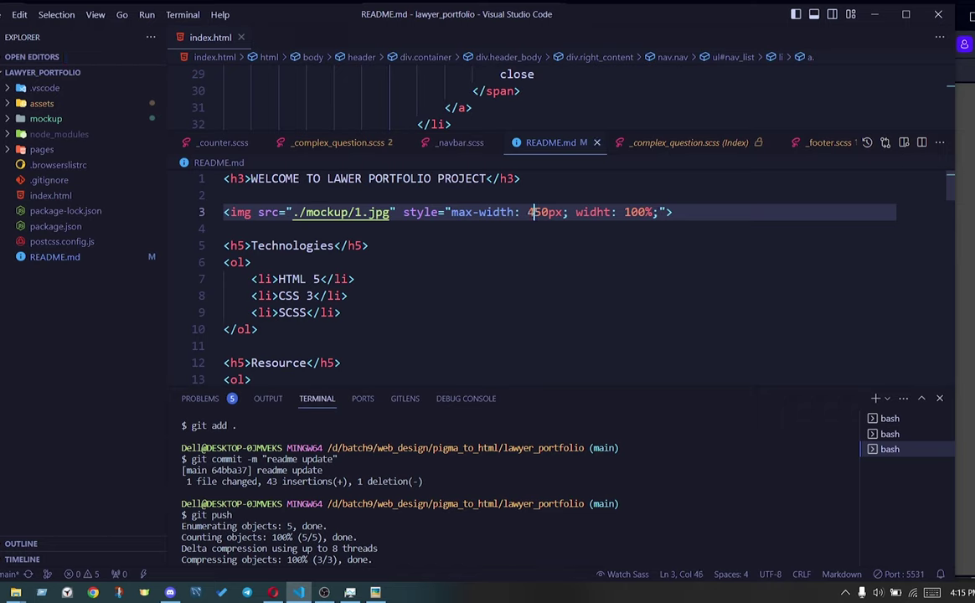
{"action": "left_click", "coordinate": [225, 229]}
{"action": "double_click", "coordinate": [592, 212]}
{"action": "type", "text": "width"}
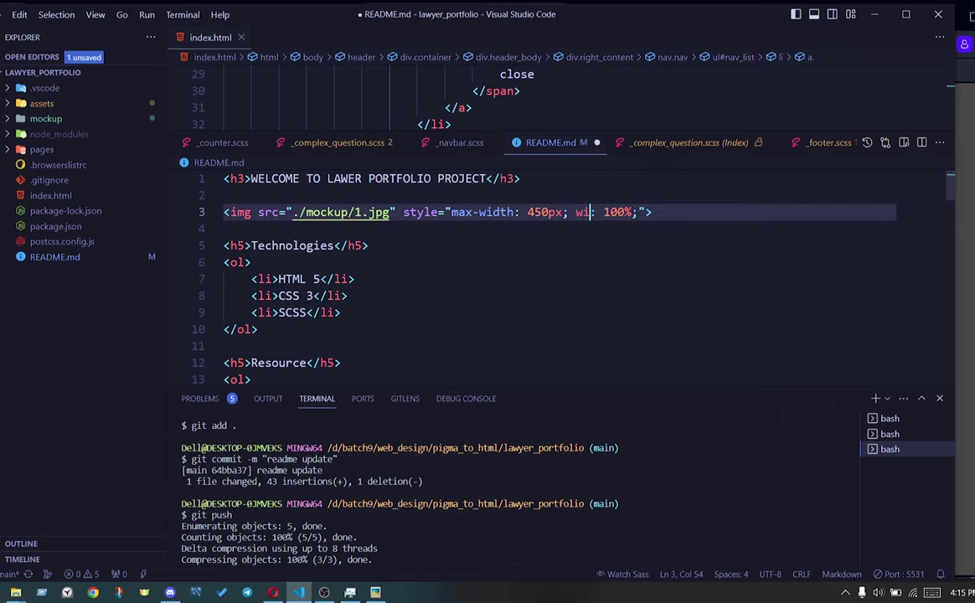
{"action": "key", "text": "ctrl+s"}
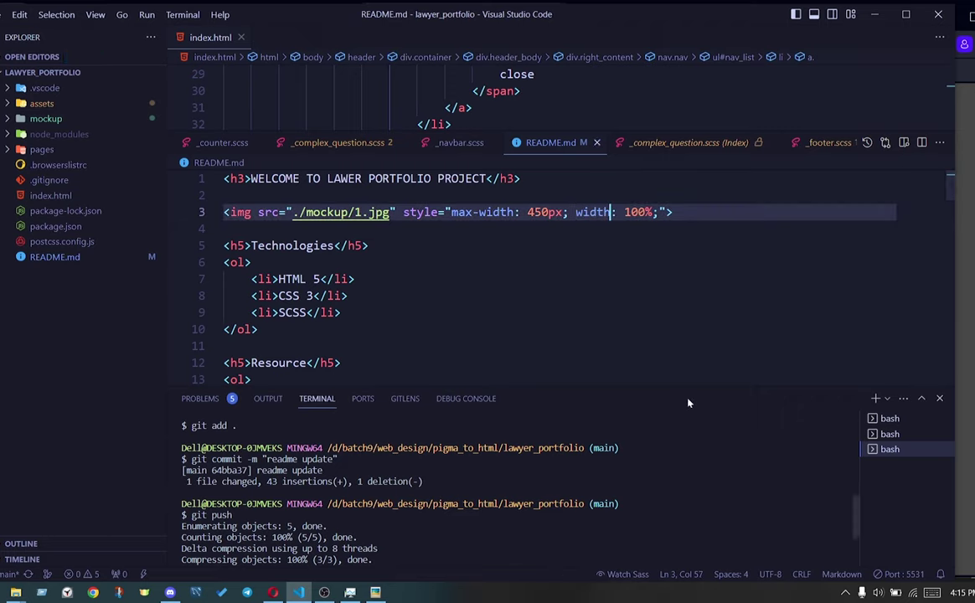
{"action": "left_click", "coordinate": [251, 262]}
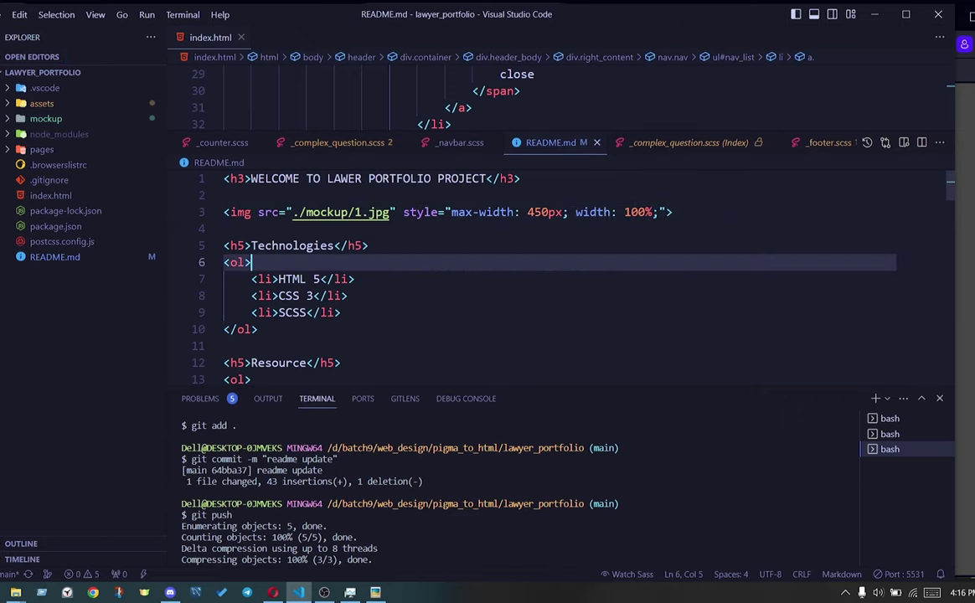
Recall and run git add ., git commit -m "readme update" and git push for README.md and mockup/1.jpg
{"action": "key", "text": "Up"}
{"action": "key", "text": "Up"}
{"action": "key", "text": "Up"}
{"action": "key", "text": "Return"}
{"action": "key", "text": "Up"}
{"action": "key", "text": "Up"}
{"action": "key", "text": "Return"}
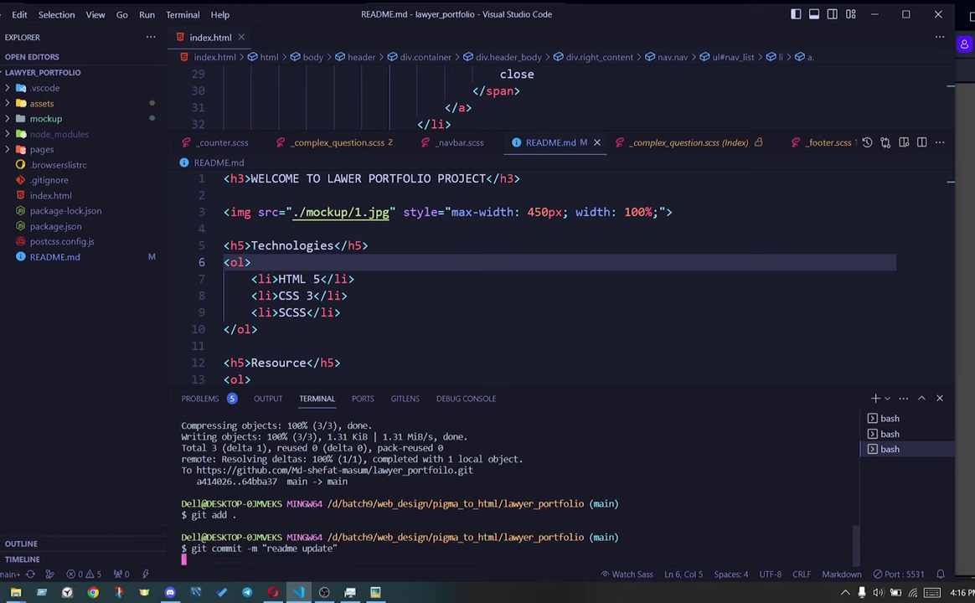
{"action": "key", "text": "Up"}
{"action": "key", "text": "Up"}
{"action": "key", "text": "Up"}
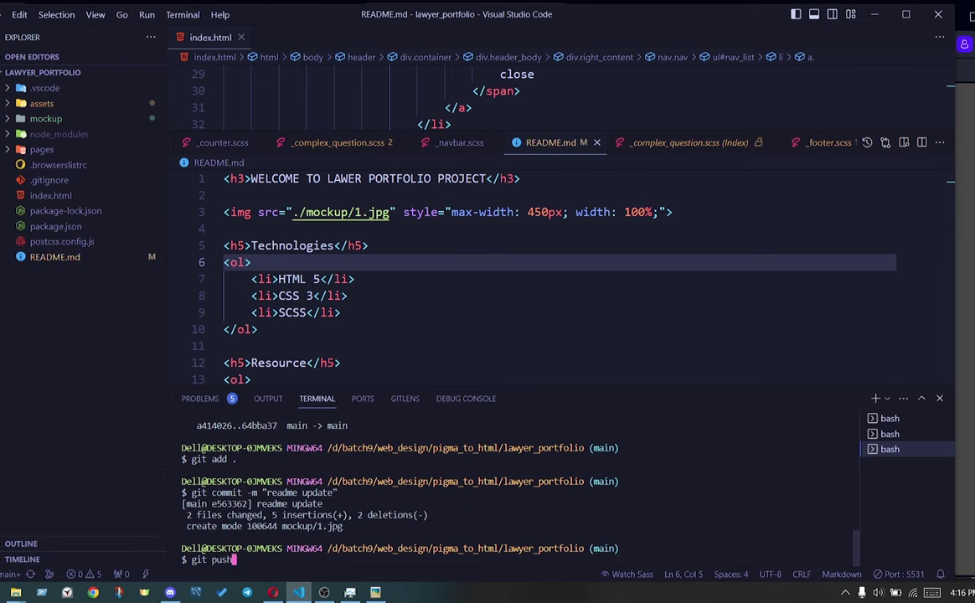
{"action": "key", "text": "Return"}
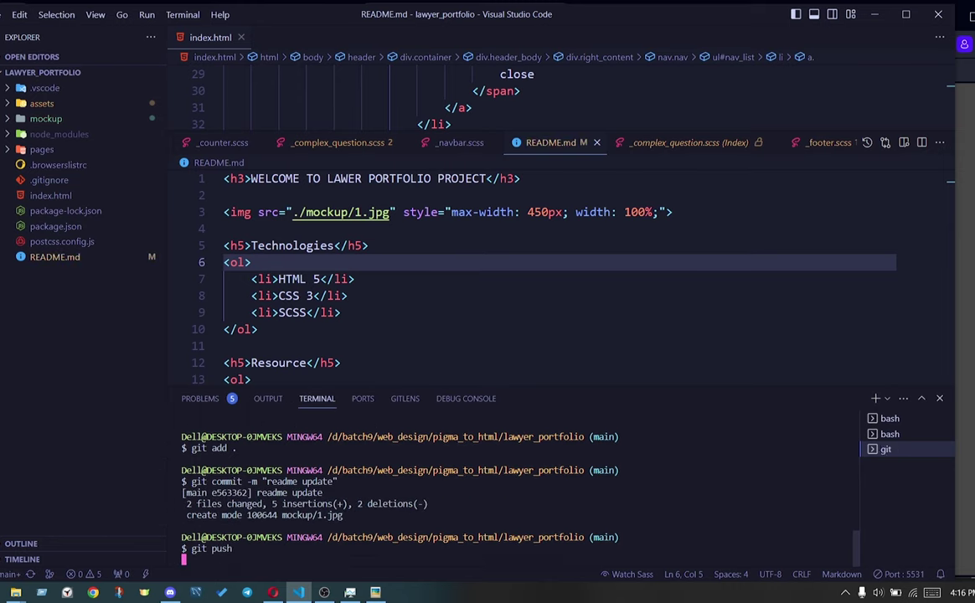
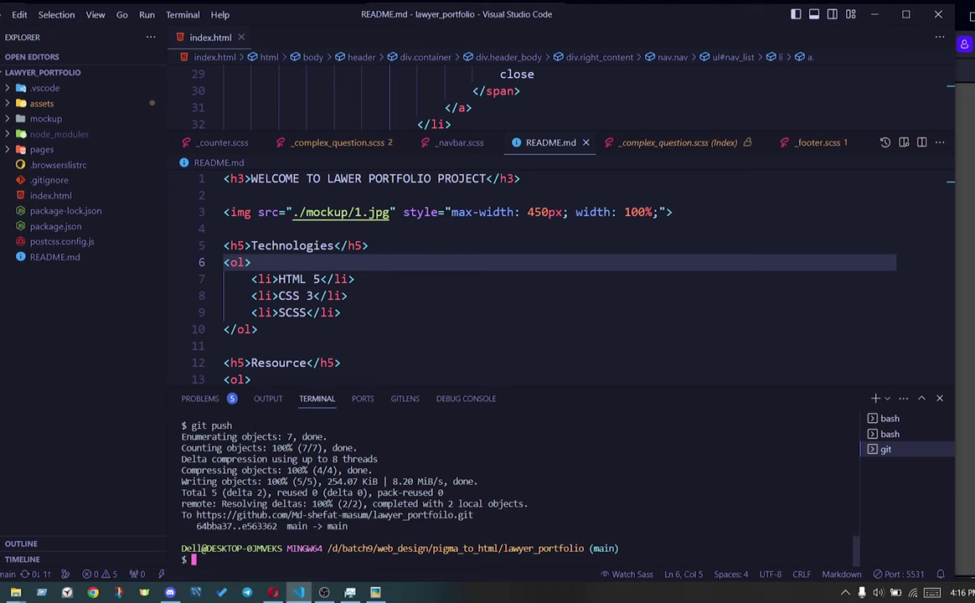
Switch to the browser and bring up the lawyer_portfolio repository tab on GitHub
{"action": "key", "text": "alt+Tab"}
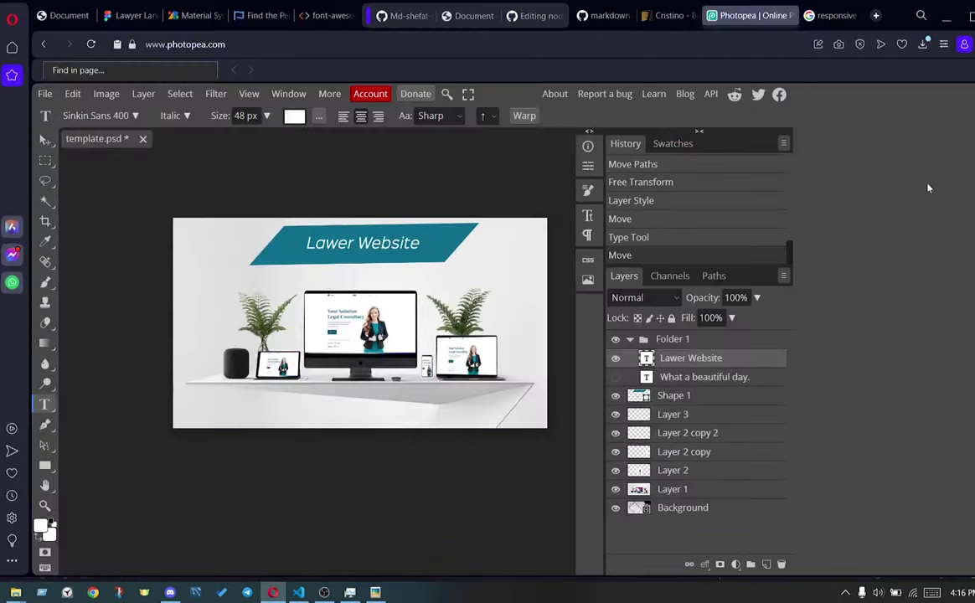
{"action": "left_click", "coordinate": [73, 22]}
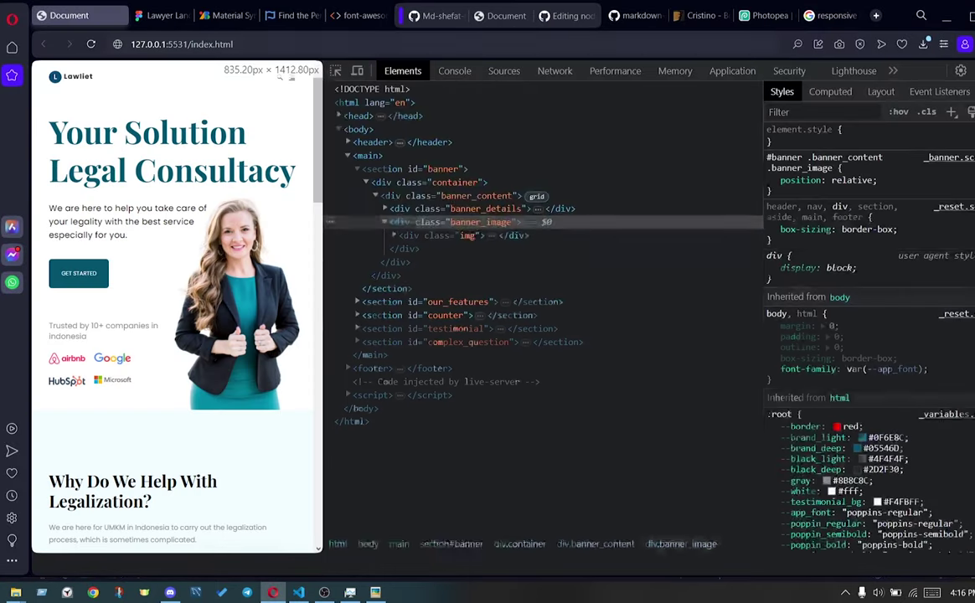
{"action": "left_click", "coordinate": [620, 16]}
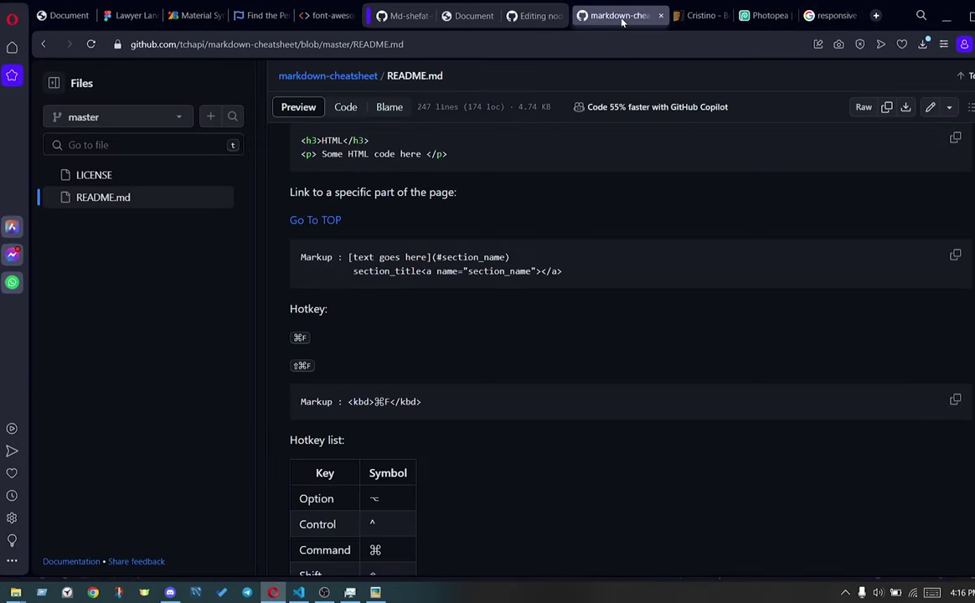
{"action": "left_click", "coordinate": [403, 20]}
{"action": "scroll", "coordinate": [236, 209], "scroll_direction": "up", "scroll_amount": 10}
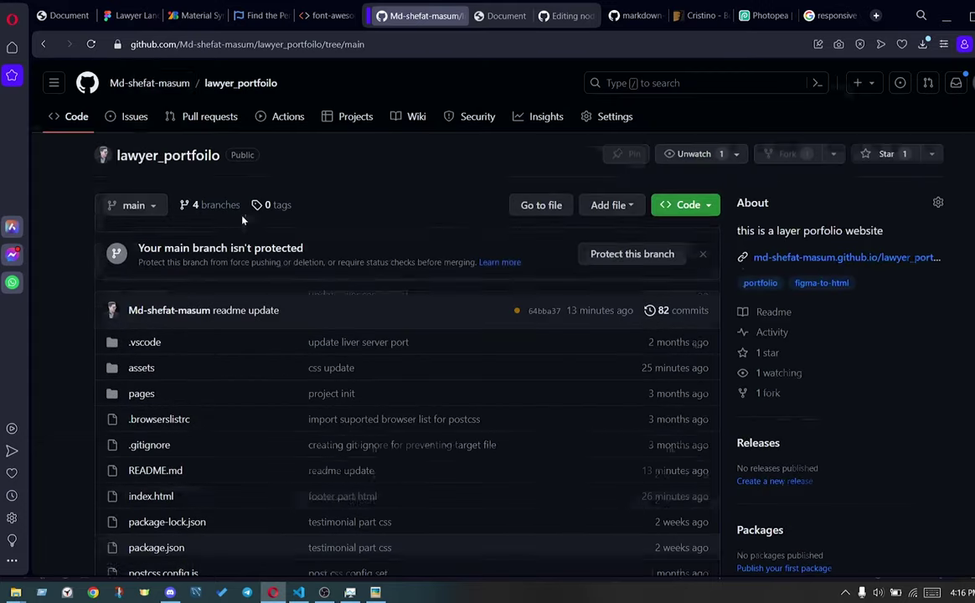
Reload the repository page and check that the README's mockup banner image renders
{"action": "left_click", "coordinate": [90, 44]}
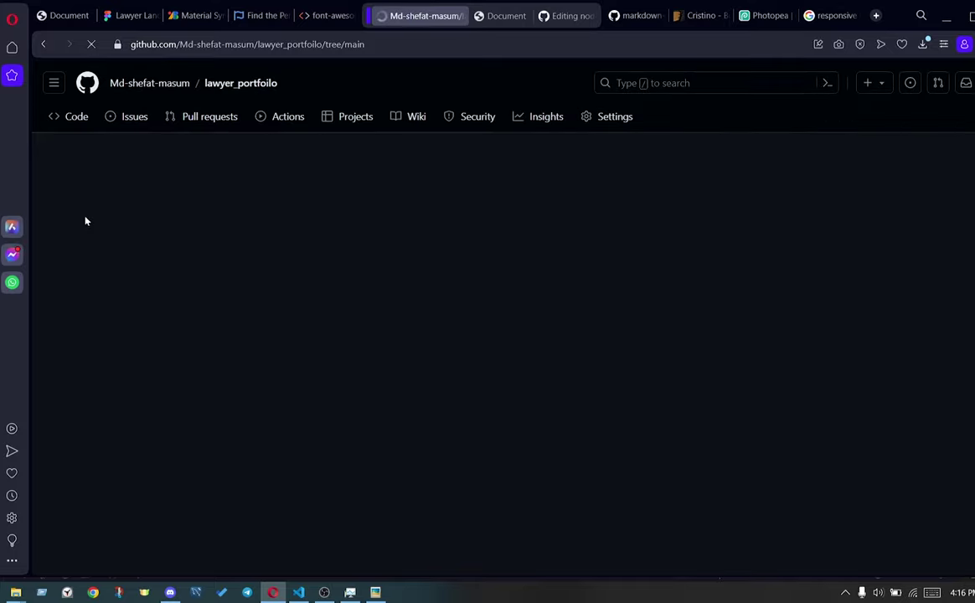
{"action": "scroll", "coordinate": [95, 237], "scroll_direction": "down", "scroll_amount": 3}
{"action": "scroll", "coordinate": [94, 238], "scroll_direction": "down", "scroll_amount": 4}
{"action": "scroll", "coordinate": [97, 238], "scroll_direction": "up", "scroll_amount": 2}
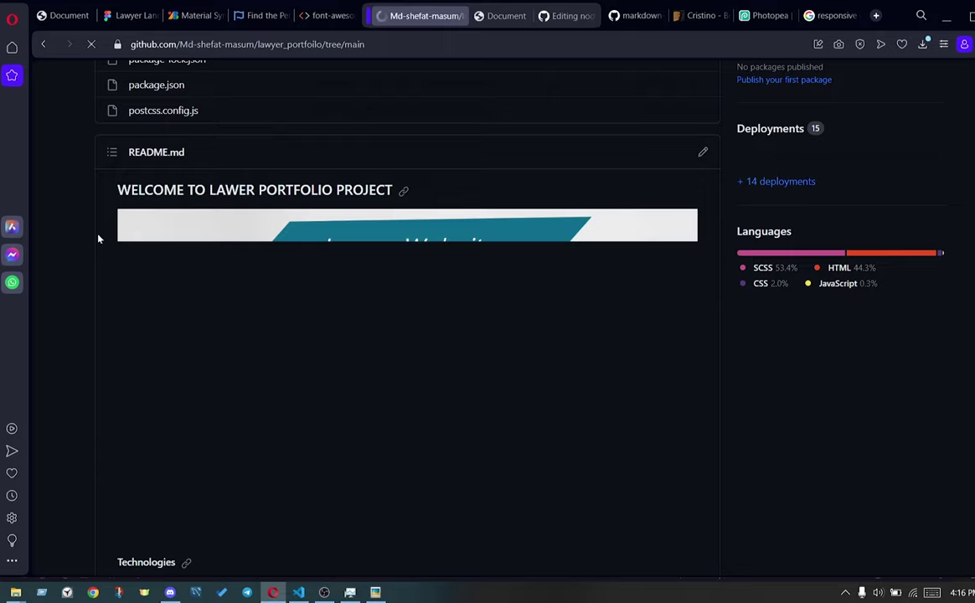
{"action": "scroll", "coordinate": [98, 239], "scroll_direction": "down", "scroll_amount": 2}
{"action": "scroll", "coordinate": [98, 238], "scroll_direction": "up", "scroll_amount": 2}
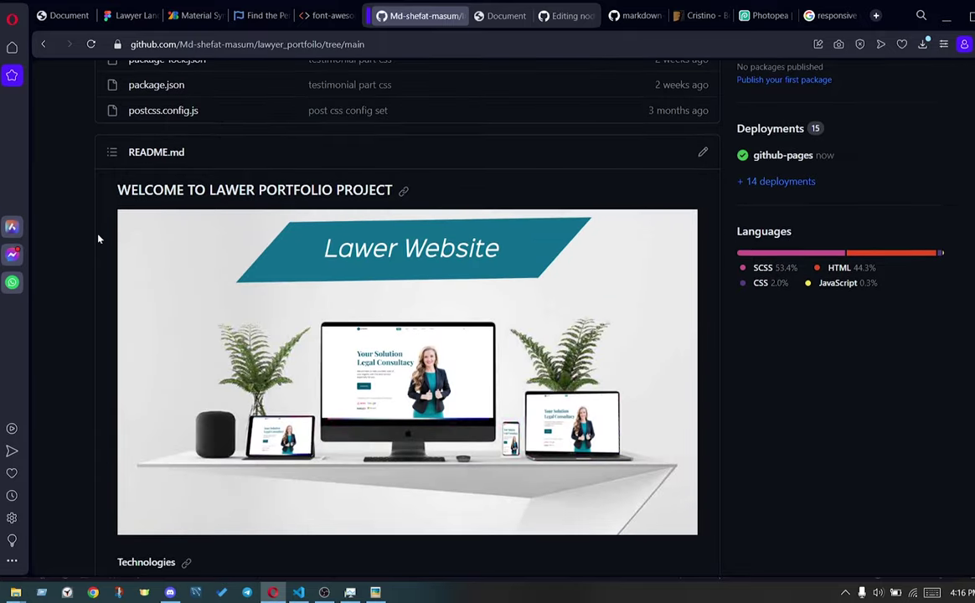
{"action": "scroll", "coordinate": [98, 239], "scroll_direction": "up", "scroll_amount": 4}
{"action": "scroll", "coordinate": [100, 240], "scroll_direction": "up", "scroll_amount": 2}
{"action": "scroll", "coordinate": [100, 241], "scroll_direction": "down", "scroll_amount": 5}
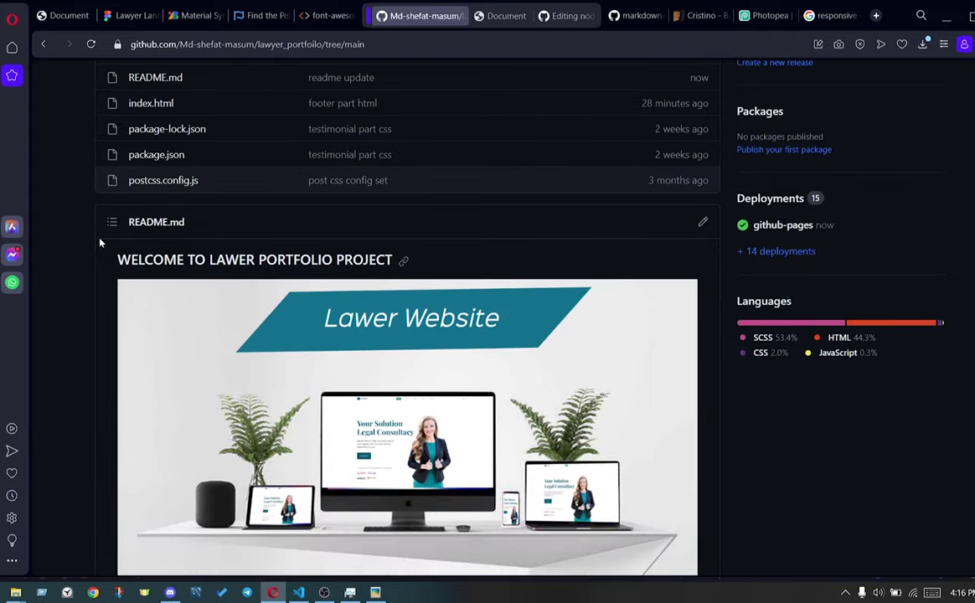
{"action": "scroll", "coordinate": [100, 243], "scroll_direction": "down", "scroll_amount": 2}
{"action": "scroll", "coordinate": [99, 242], "scroll_direction": "down", "scroll_amount": 2}
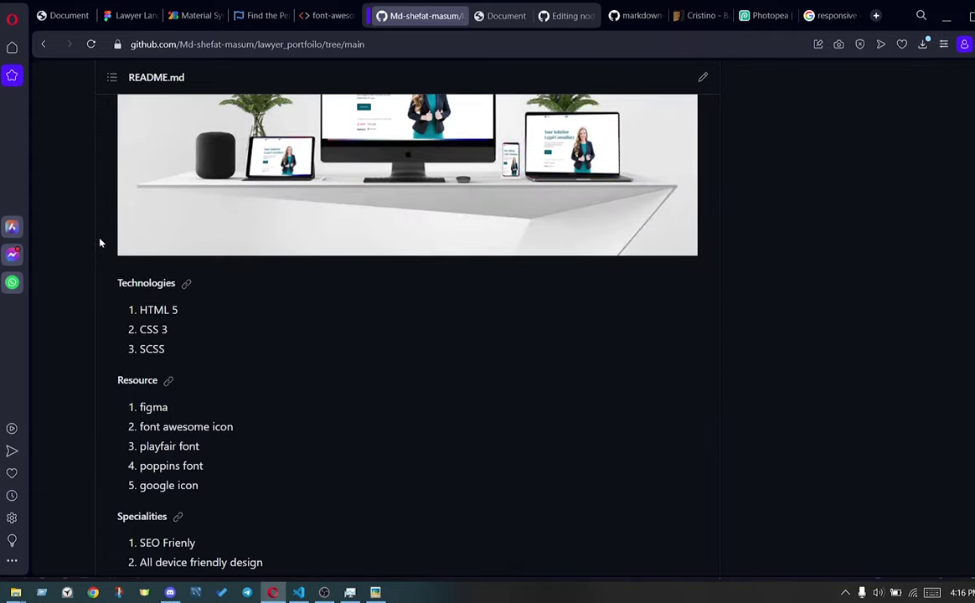
{"action": "scroll", "coordinate": [100, 242], "scroll_direction": "up", "scroll_amount": 3}
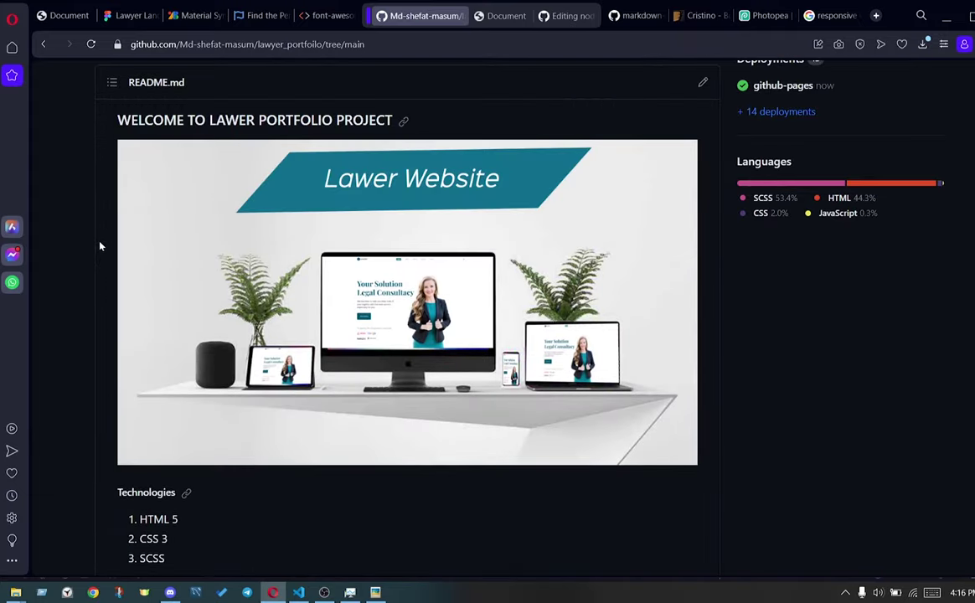
{"action": "scroll", "coordinate": [100, 245], "scroll_direction": "down", "scroll_amount": 1}
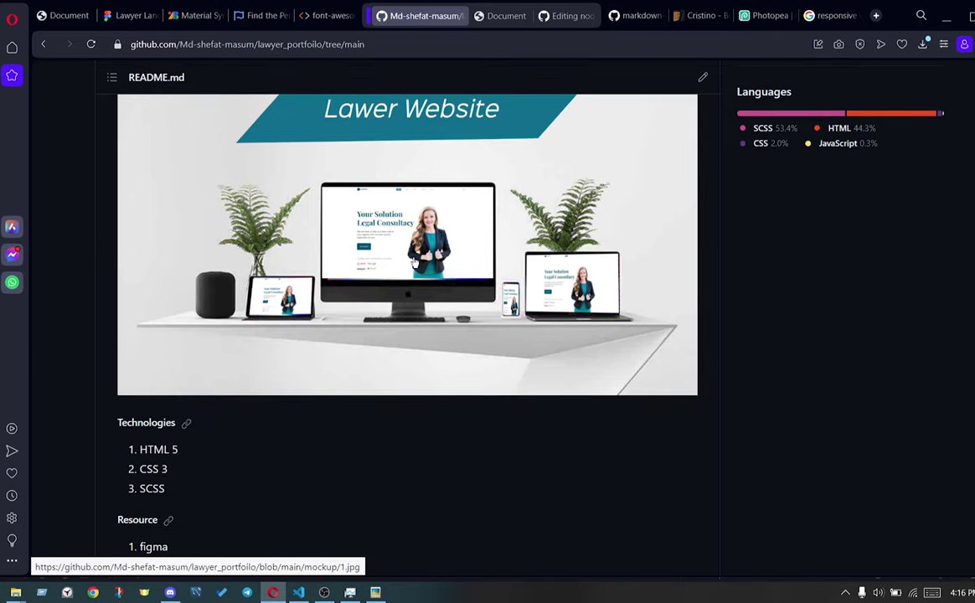
Review the rendered Technologies, Resource, Specialities and Features lists in the README
{"action": "scroll", "coordinate": [413, 262], "scroll_direction": "down", "scroll_amount": 3}
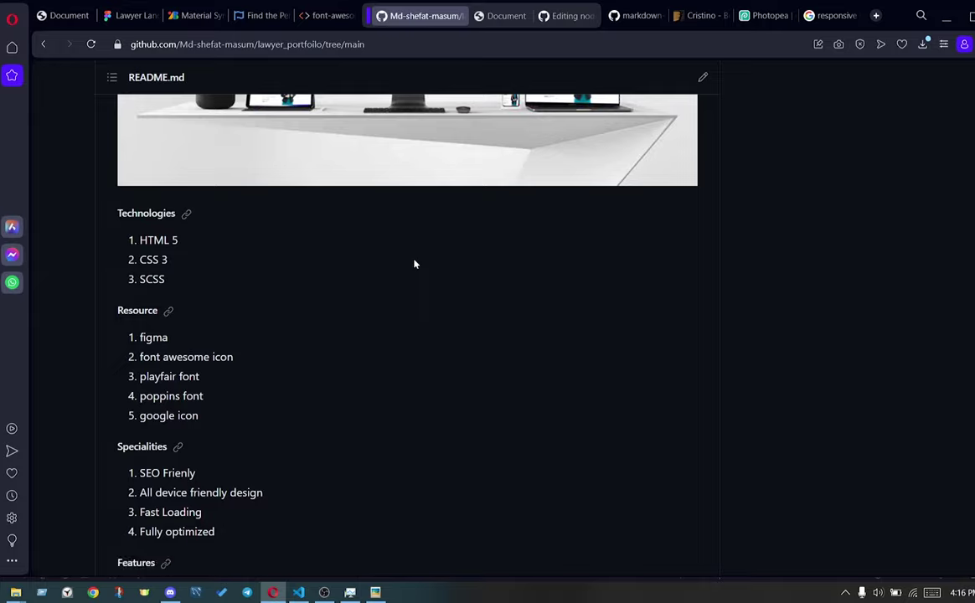
{"action": "scroll", "coordinate": [413, 264], "scroll_direction": "down", "scroll_amount": 3}
{"action": "scroll", "coordinate": [414, 264], "scroll_direction": "down", "scroll_amount": 5}
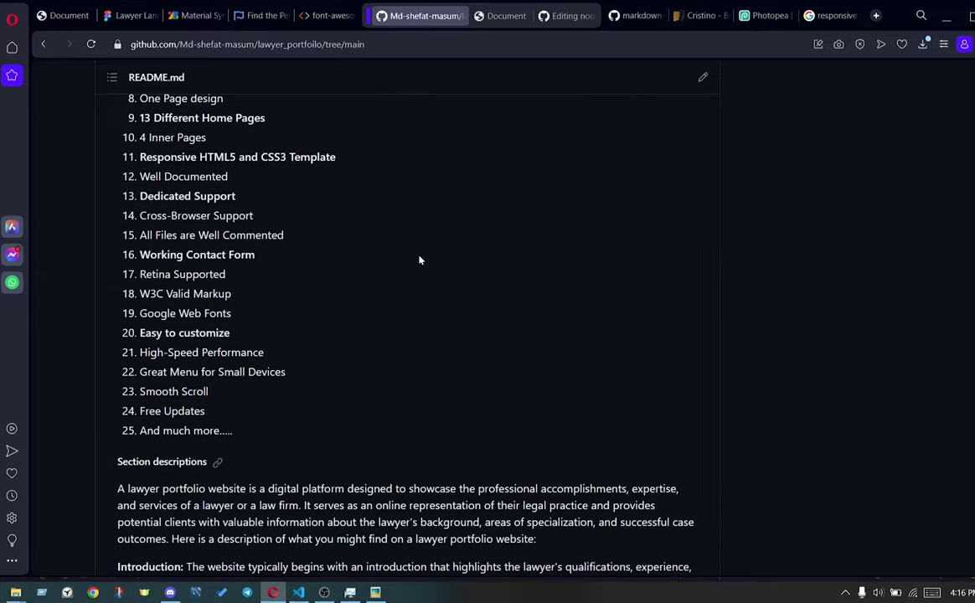
{"action": "scroll", "coordinate": [420, 261], "scroll_direction": "down", "scroll_amount": 3}
{"action": "scroll", "coordinate": [418, 260], "scroll_direction": "up", "scroll_amount": 3}
{"action": "scroll", "coordinate": [418, 260], "scroll_direction": "up", "scroll_amount": 3}
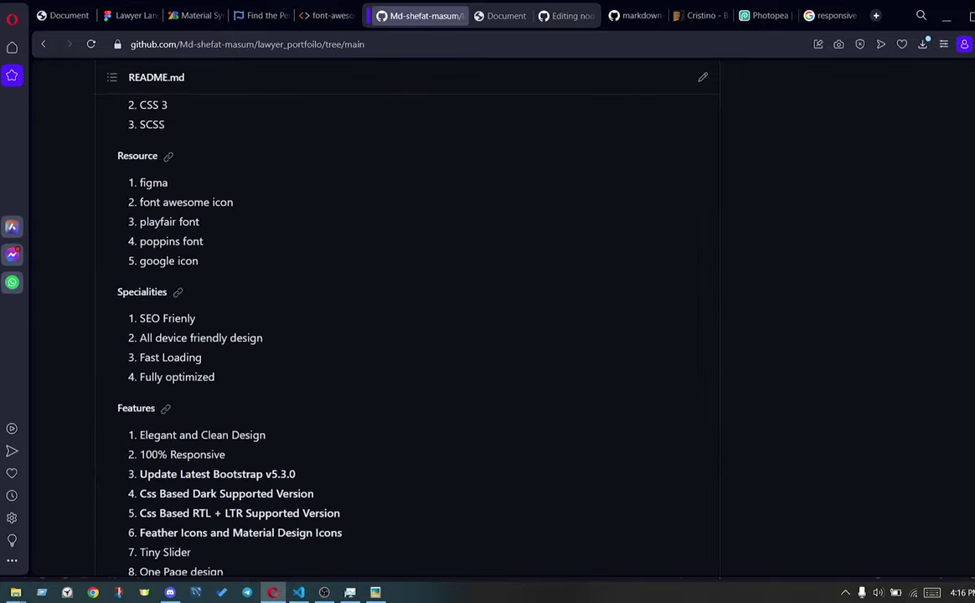
{"action": "scroll", "coordinate": [418, 260], "scroll_direction": "up", "scroll_amount": 3}
{"action": "scroll", "coordinate": [418, 258], "scroll_direction": "down", "scroll_amount": 3}
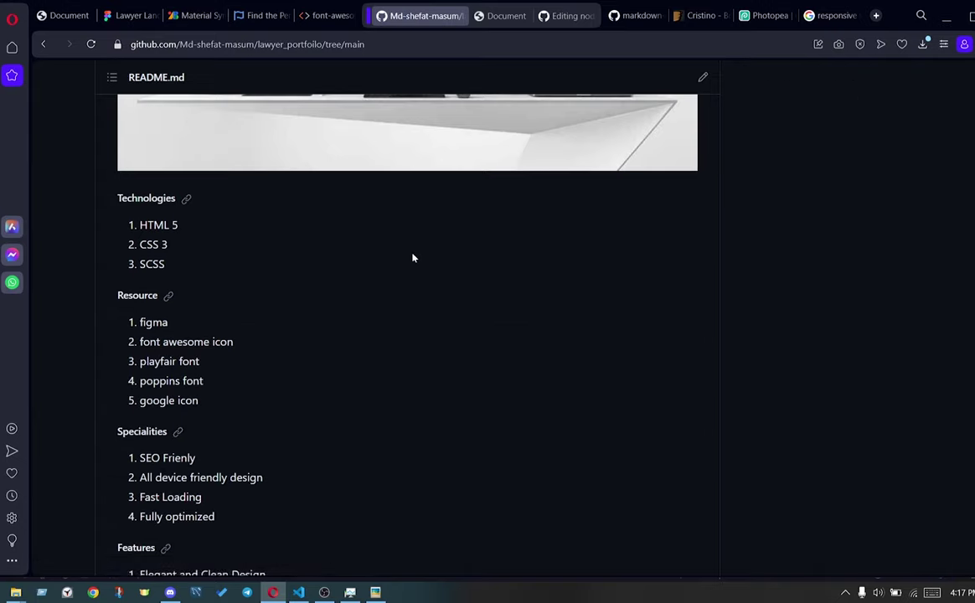
{"action": "scroll", "coordinate": [414, 256], "scroll_direction": "down", "scroll_amount": 3}
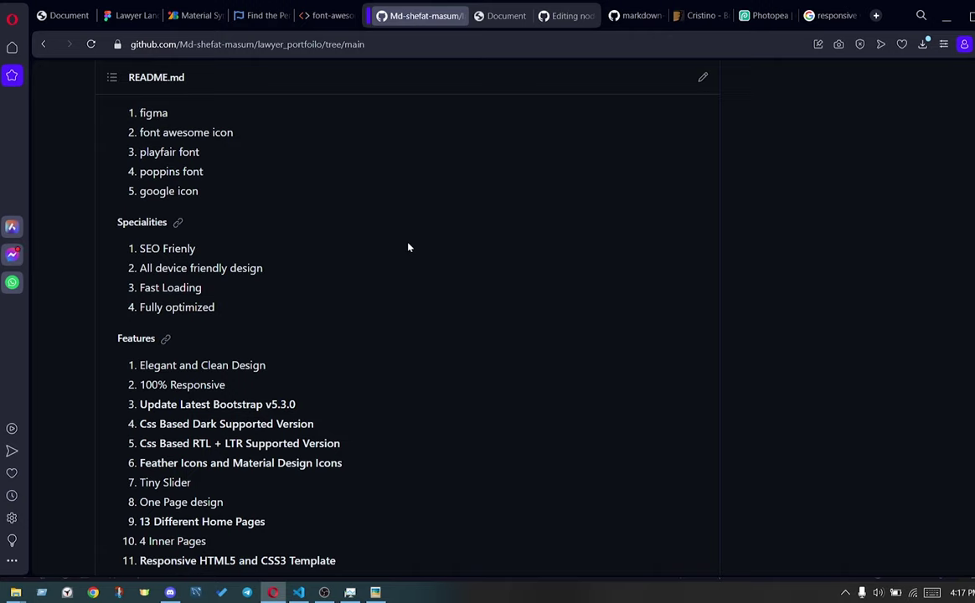
{"action": "scroll", "coordinate": [408, 247], "scroll_direction": "up", "scroll_amount": 1}
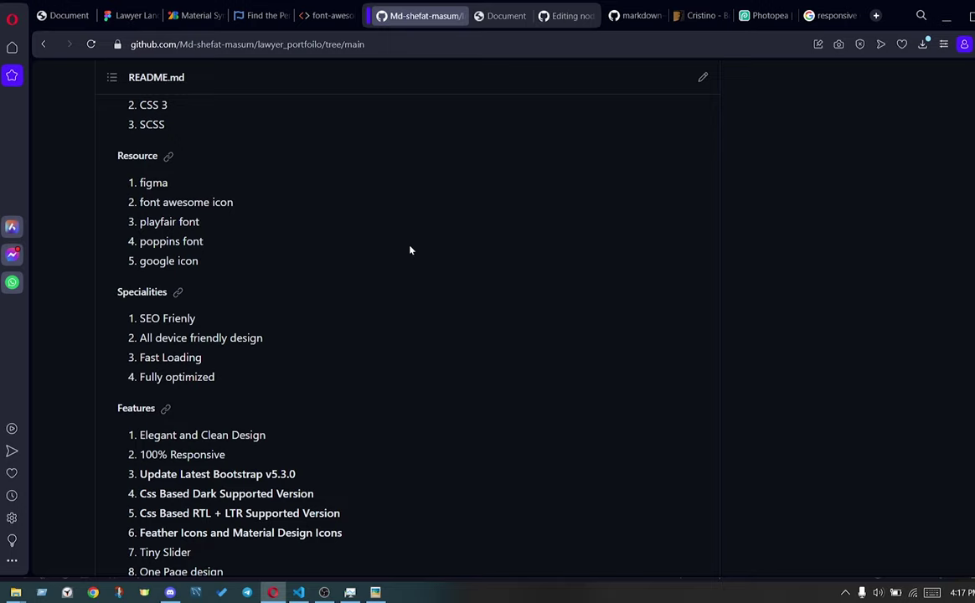
{"action": "scroll", "coordinate": [409, 253], "scroll_direction": "up", "scroll_amount": 3}
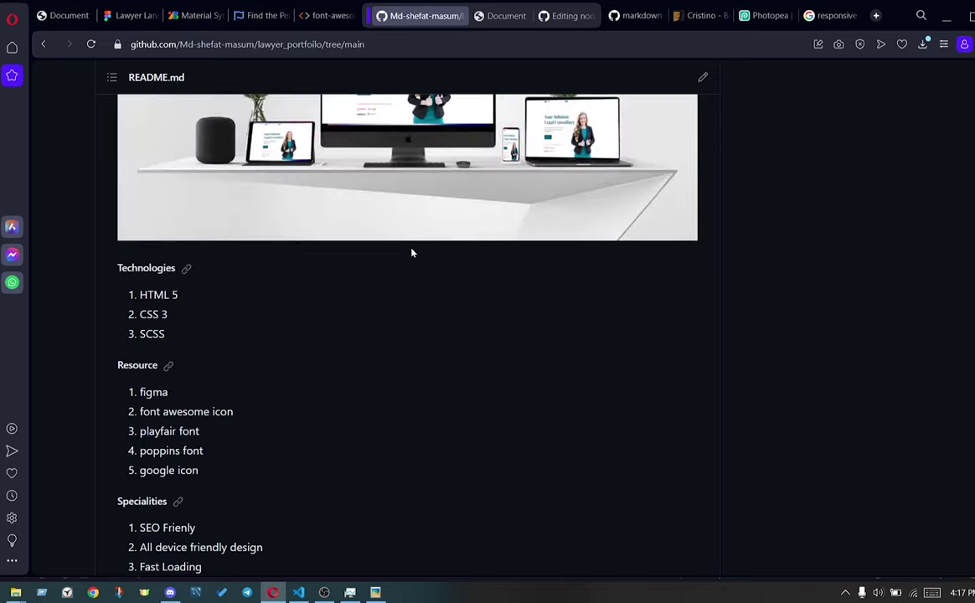
{"action": "scroll", "coordinate": [412, 252], "scroll_direction": "up", "scroll_amount": 2}
{"action": "scroll", "coordinate": [416, 252], "scroll_direction": "up", "scroll_amount": 3}
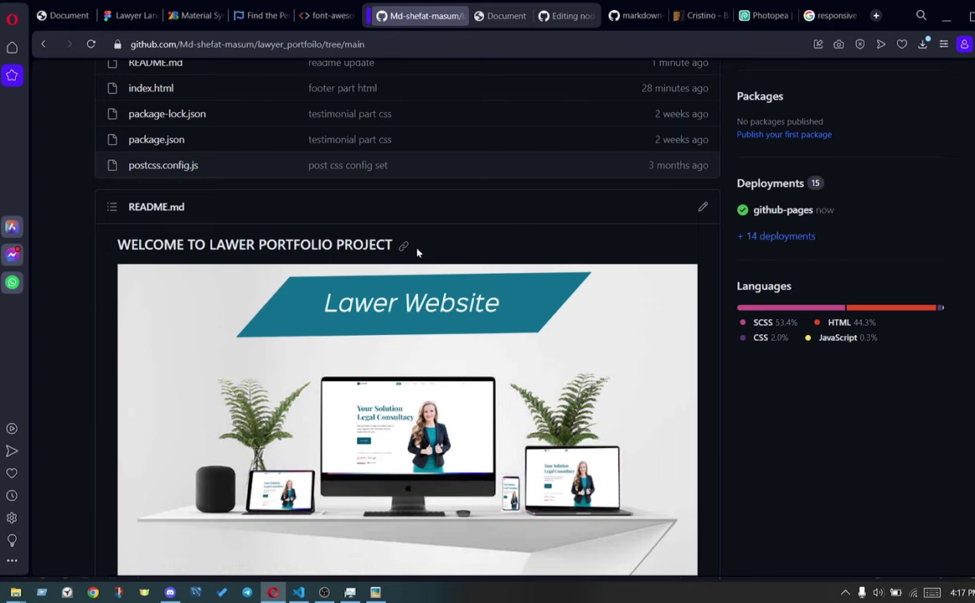
Confirm the new mockup folder appears in the repository file list
{"action": "scroll", "coordinate": [416, 252], "scroll_direction": "down", "scroll_amount": 4}
{"action": "scroll", "coordinate": [418, 250], "scroll_direction": "up", "scroll_amount": 1}
{"action": "scroll", "coordinate": [418, 252], "scroll_direction": "up", "scroll_amount": 4}
{"action": "scroll", "coordinate": [418, 251], "scroll_direction": "up", "scroll_amount": 2}
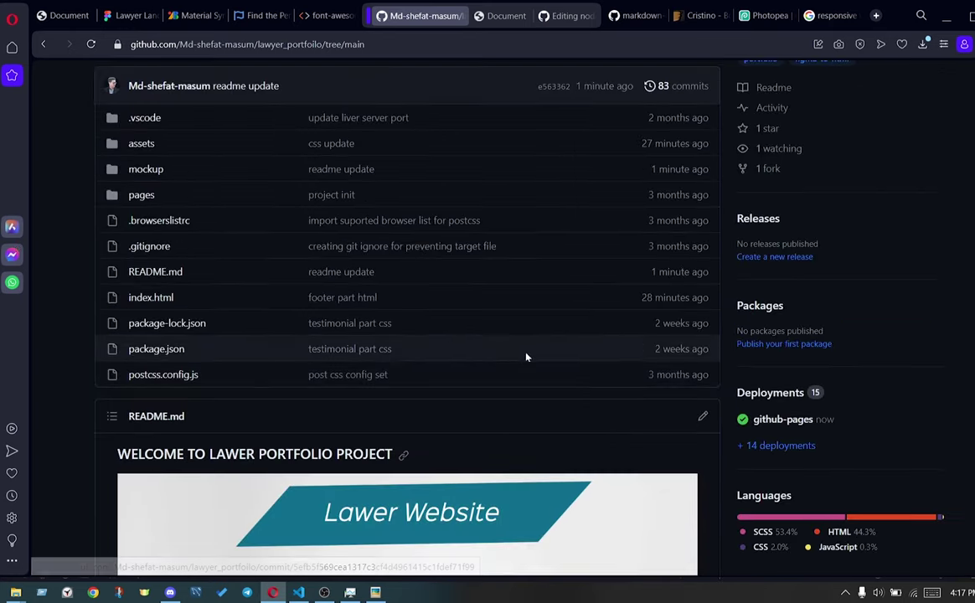
{"action": "scroll", "coordinate": [643, 374], "scroll_direction": "up", "scroll_amount": 3}
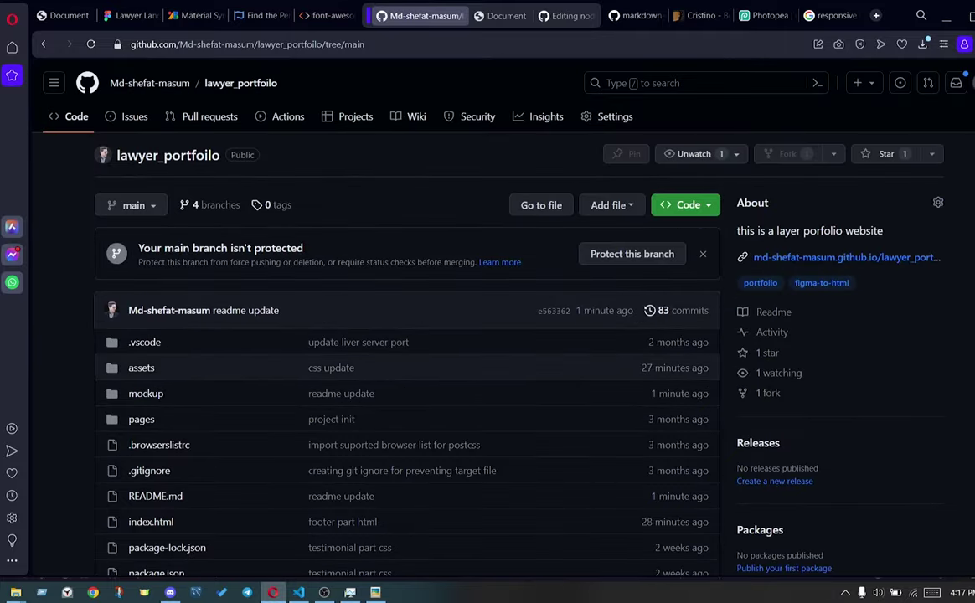
{"action": "scroll", "coordinate": [653, 374], "scroll_direction": "down", "scroll_amount": 3}
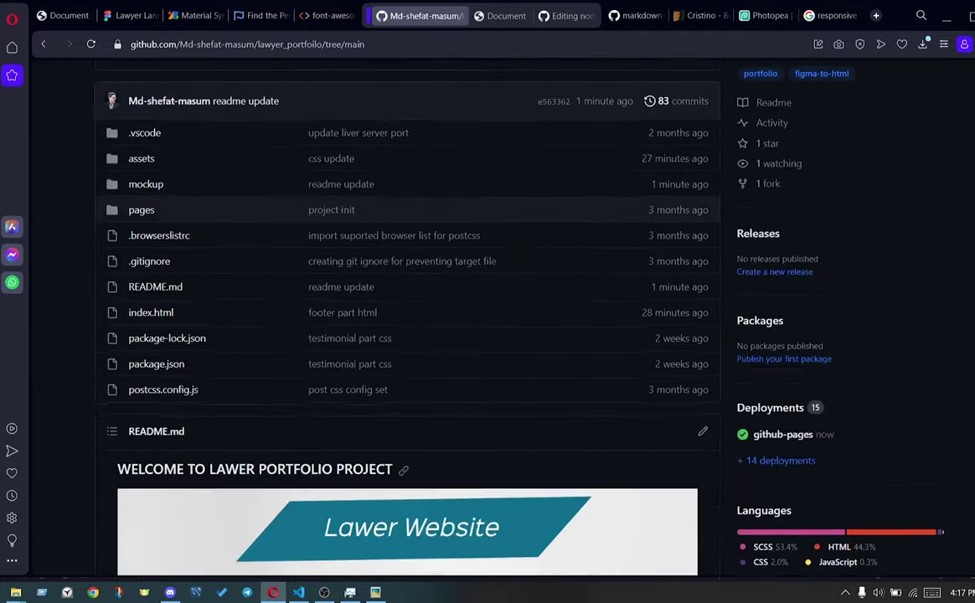
{"action": "scroll", "coordinate": [653, 374], "scroll_direction": "down", "scroll_amount": 4}
{"action": "scroll", "coordinate": [655, 374], "scroll_direction": "down", "scroll_amount": 3}
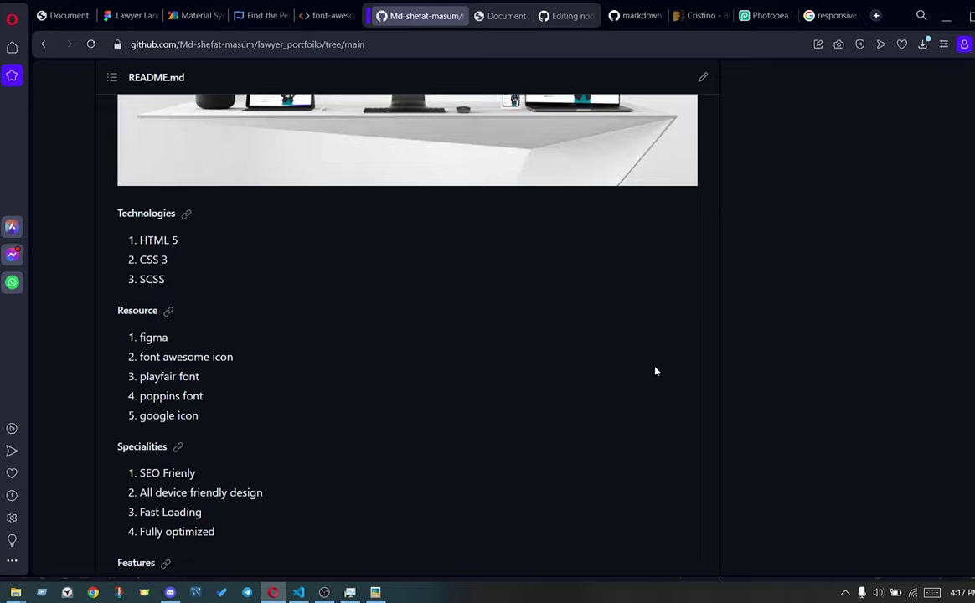
{"action": "scroll", "coordinate": [656, 371], "scroll_direction": "up", "scroll_amount": 4}
{"action": "scroll", "coordinate": [656, 371], "scroll_direction": "up", "scroll_amount": 3}
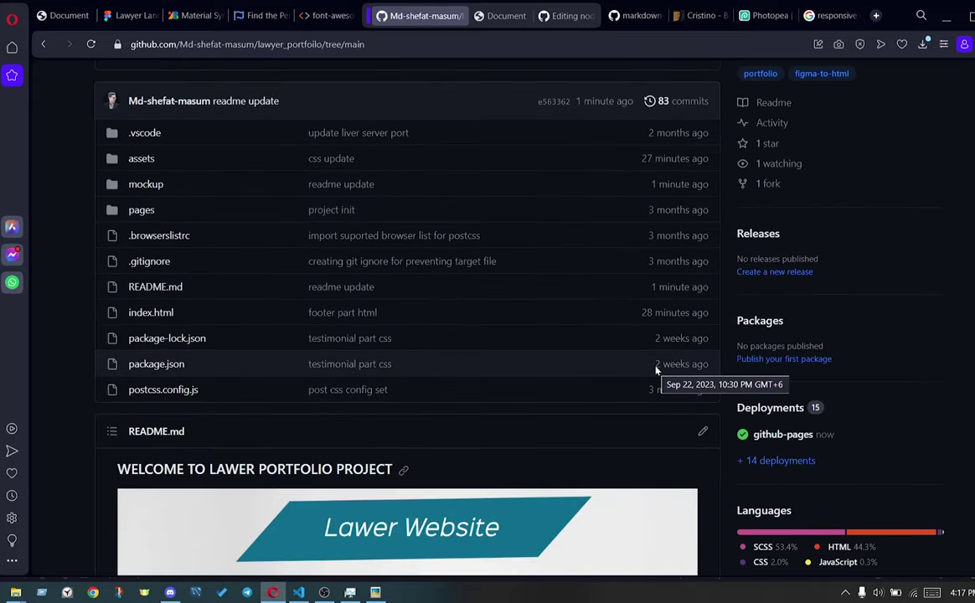
Back in VS Code, enlarge the index.html editor to show the navigation links on lines 33–38
{"action": "scroll", "coordinate": [656, 369], "scroll_direction": "up", "scroll_amount": 3}
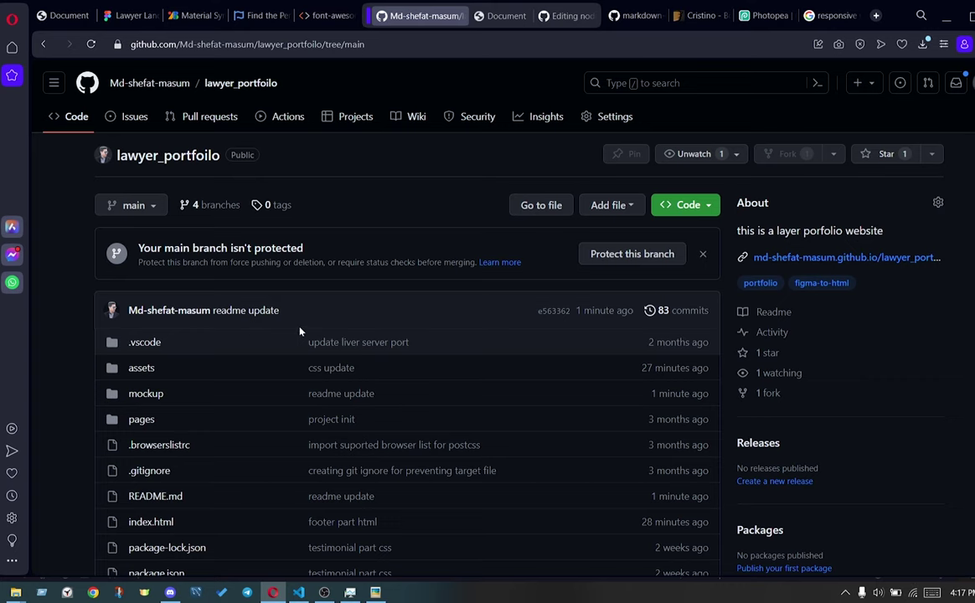
{"action": "scroll", "coordinate": [312, 324], "scroll_direction": "down", "scroll_amount": 1}
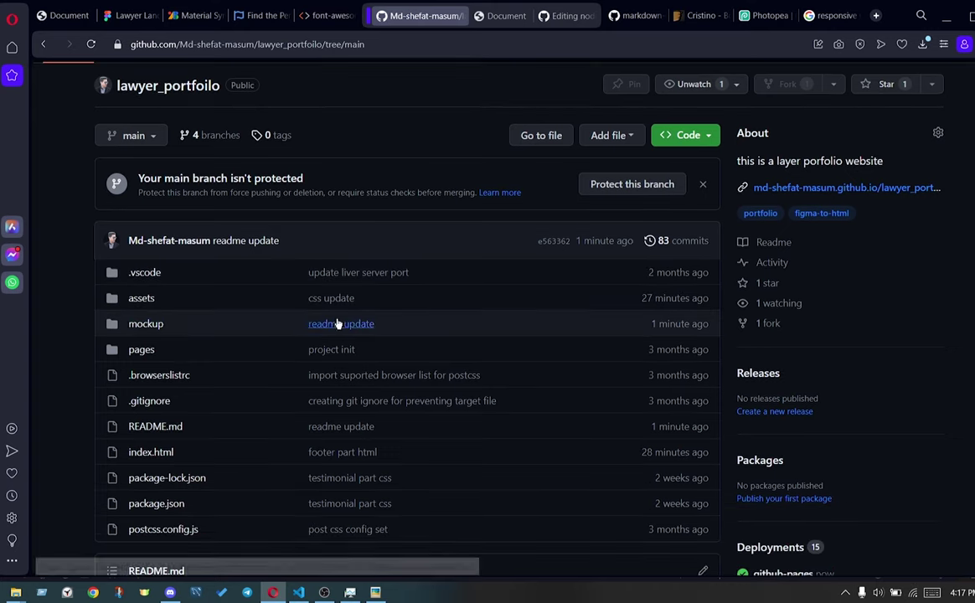
{"action": "key", "text": "alt+Tab"}
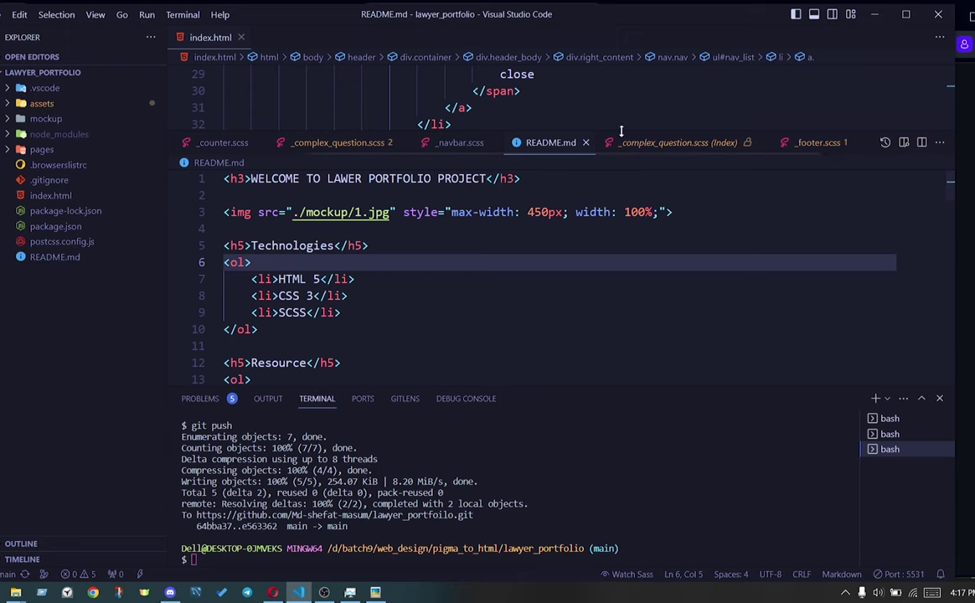
{"action": "left_click_drag", "start_coordinate": [622, 134], "coordinate": [615, 287]}
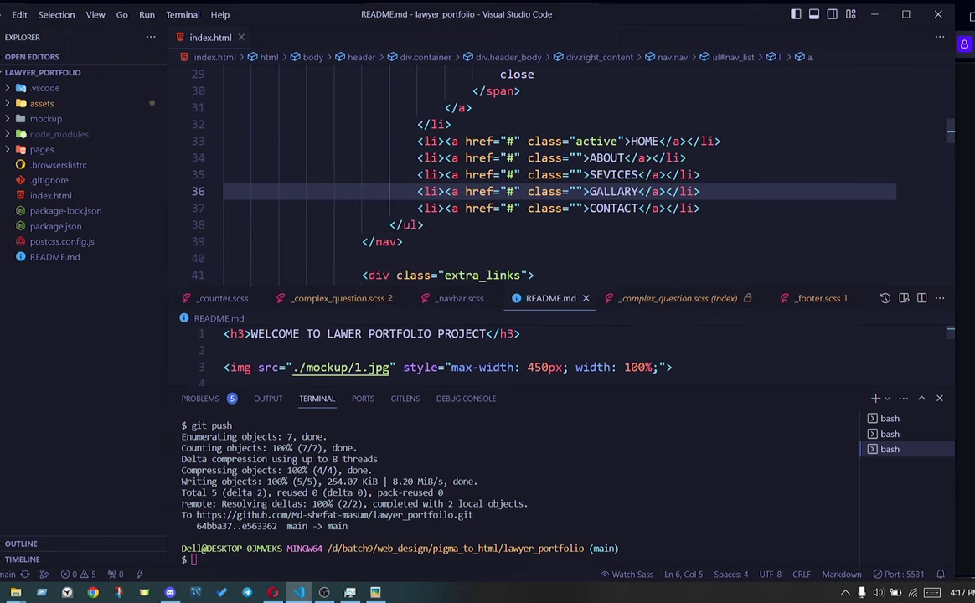